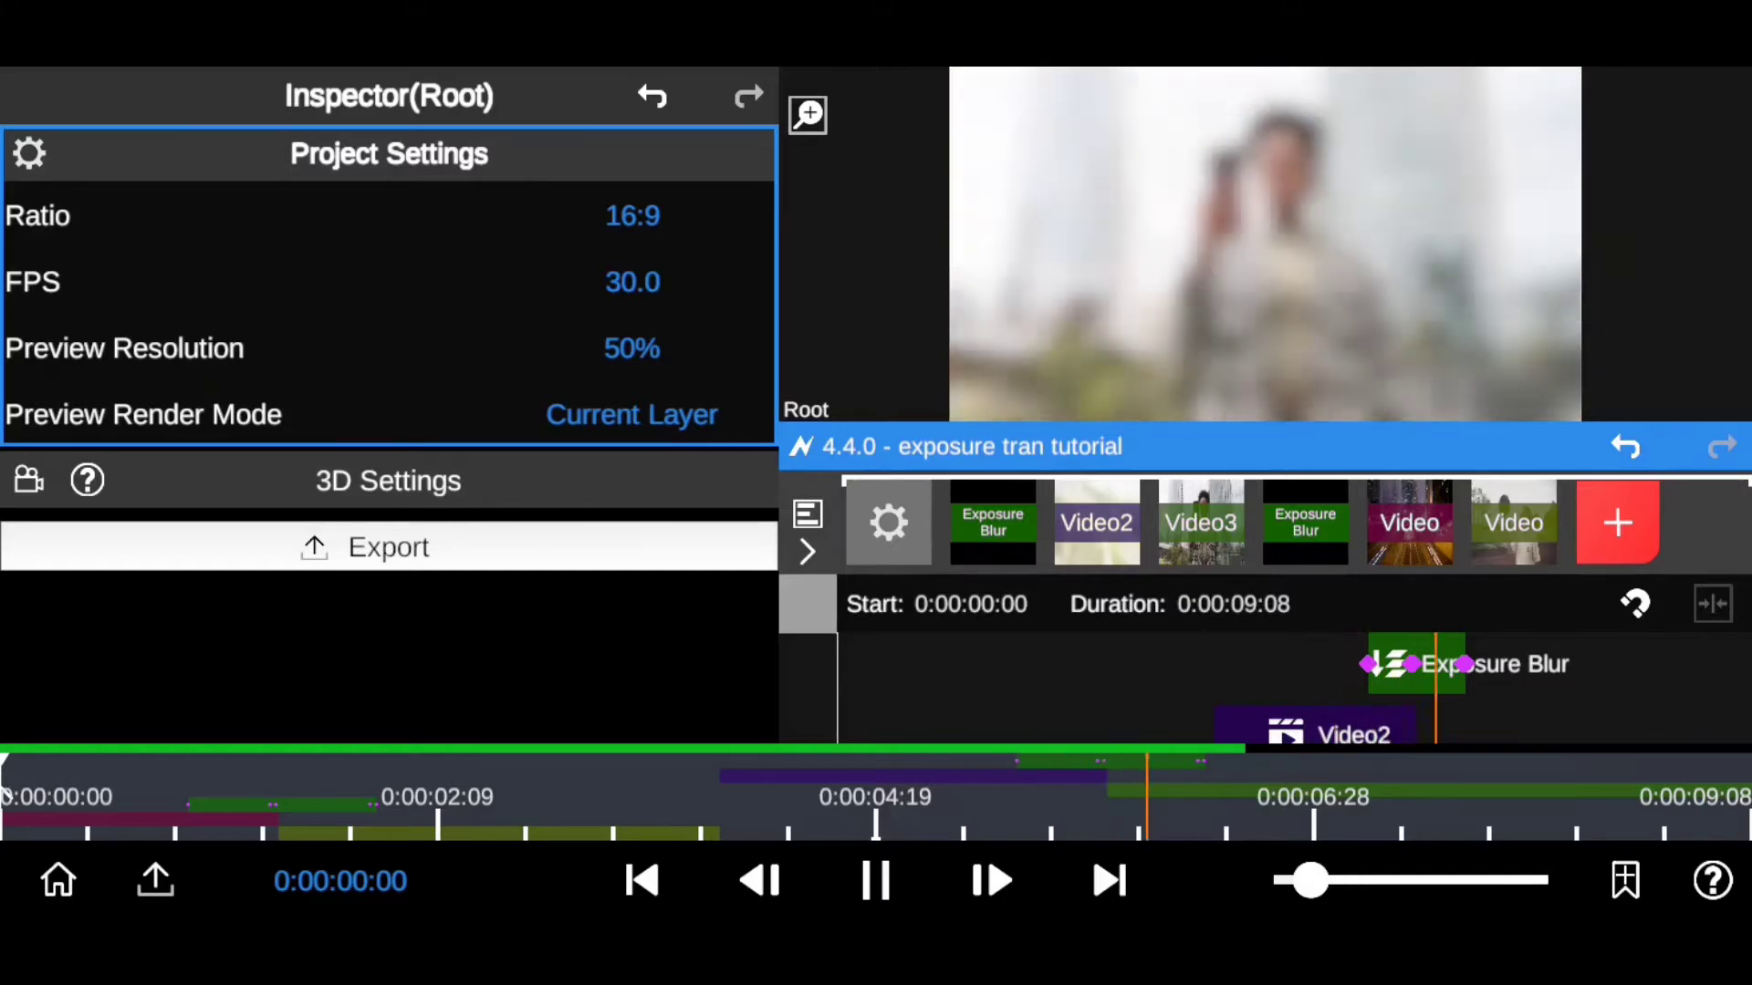
Step: Play the two-clip sequence and scrub around the cut at 0:00:01:14 to examine how one clip changes to the other
mouse_move(915, 771)
left_mouse_down()
mouse_move(149, 821)
mouse_move(302, 858)
mouse_move(926, 871)
mouse_move(1146, 829)
mouse_move(1241, 835)
mouse_move(895, 822)
mouse_move(1243, 803)
mouse_move(1142, 786)
mouse_move(125, 785)
mouse_move(1250, 785)
mouse_move(898, 785)
left_mouse_up()
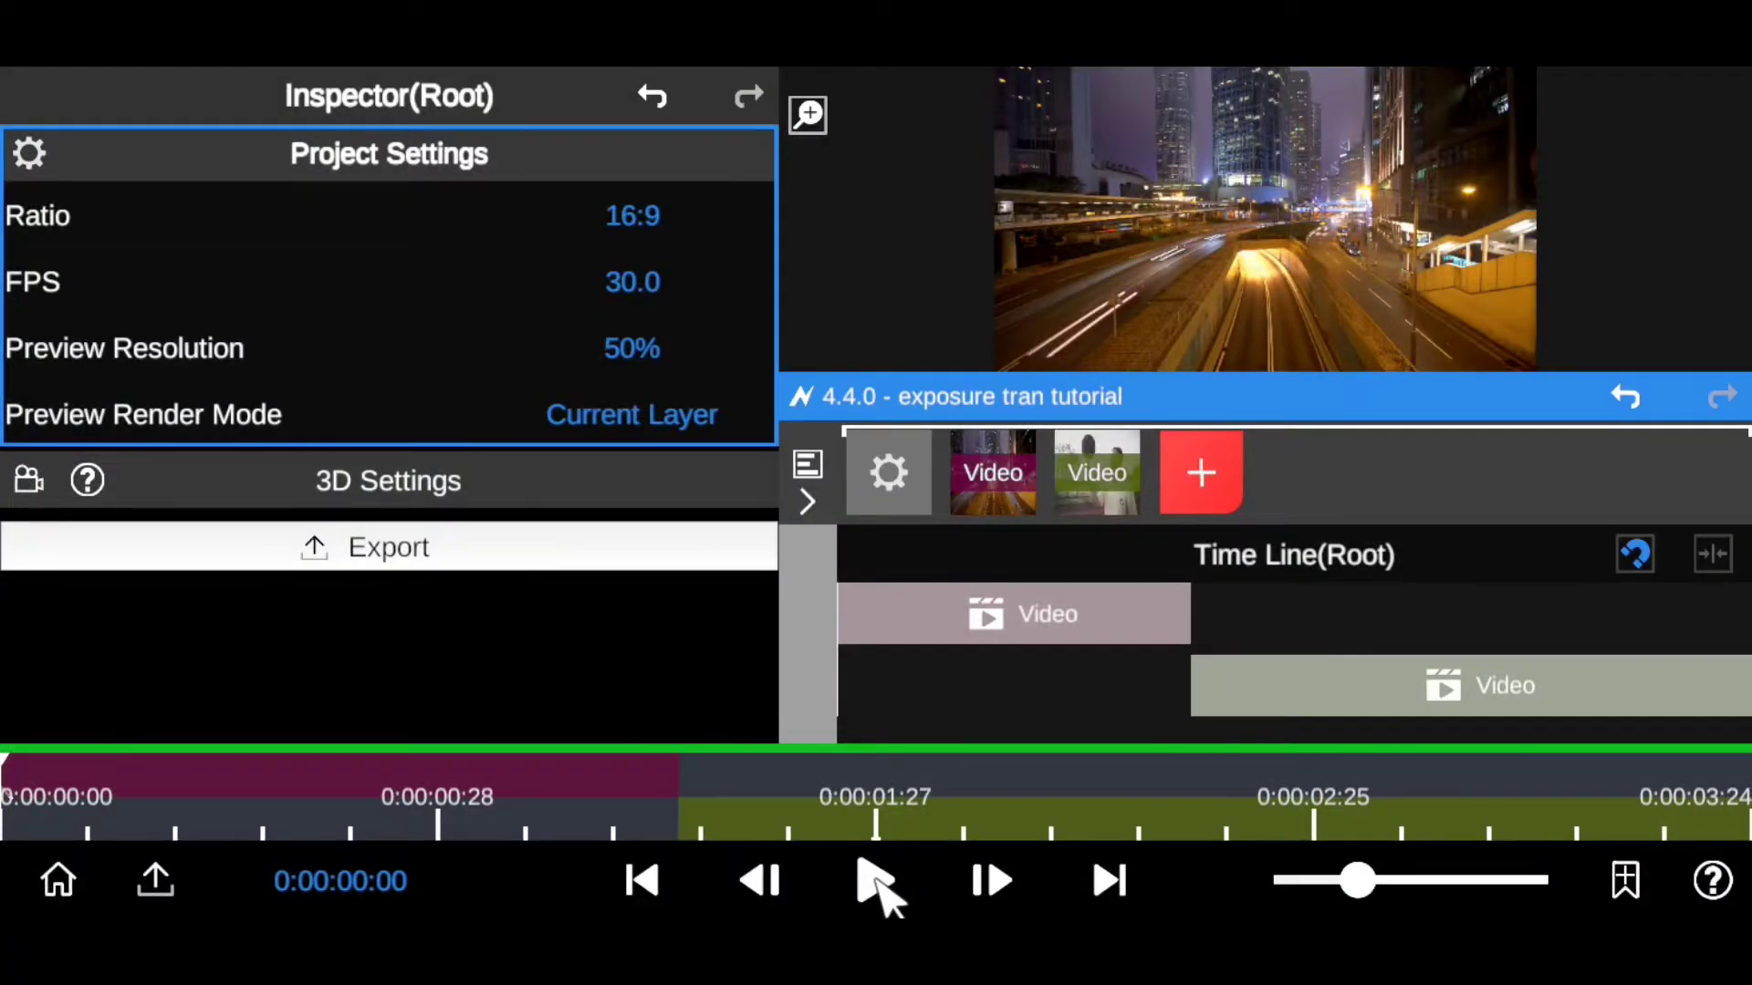
left_click(878, 885)
left_click_drag(1259, 415, 1271, 546)
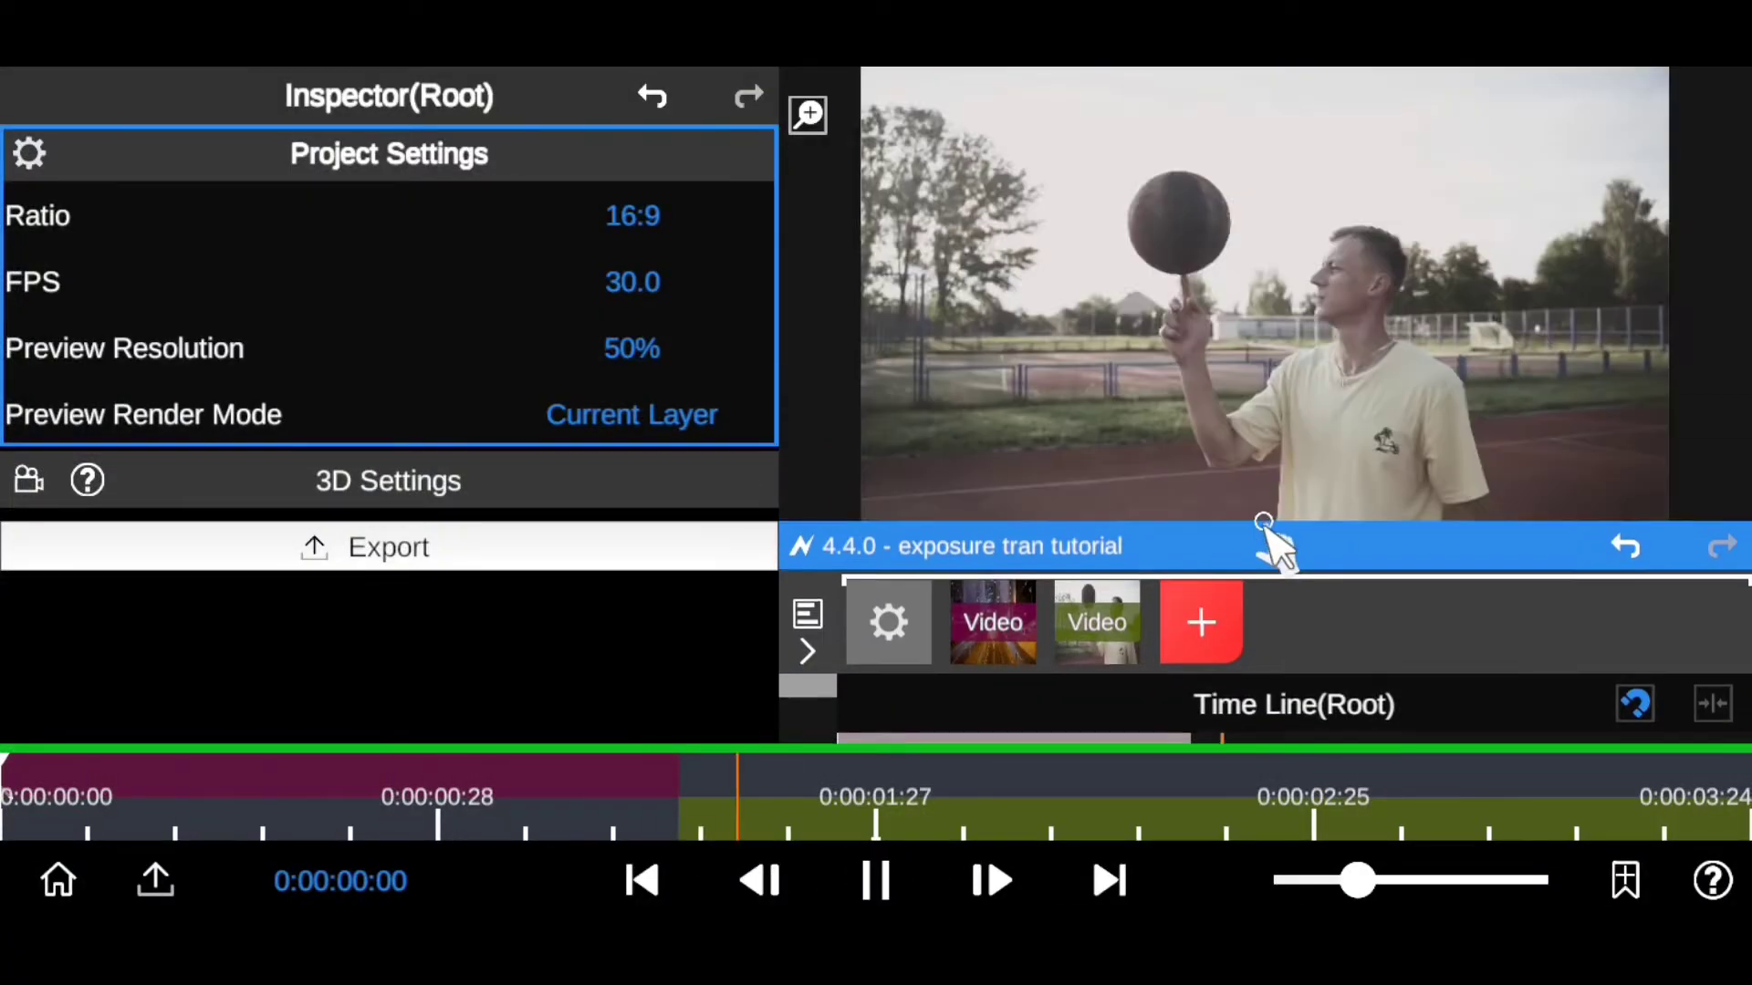
key("space")
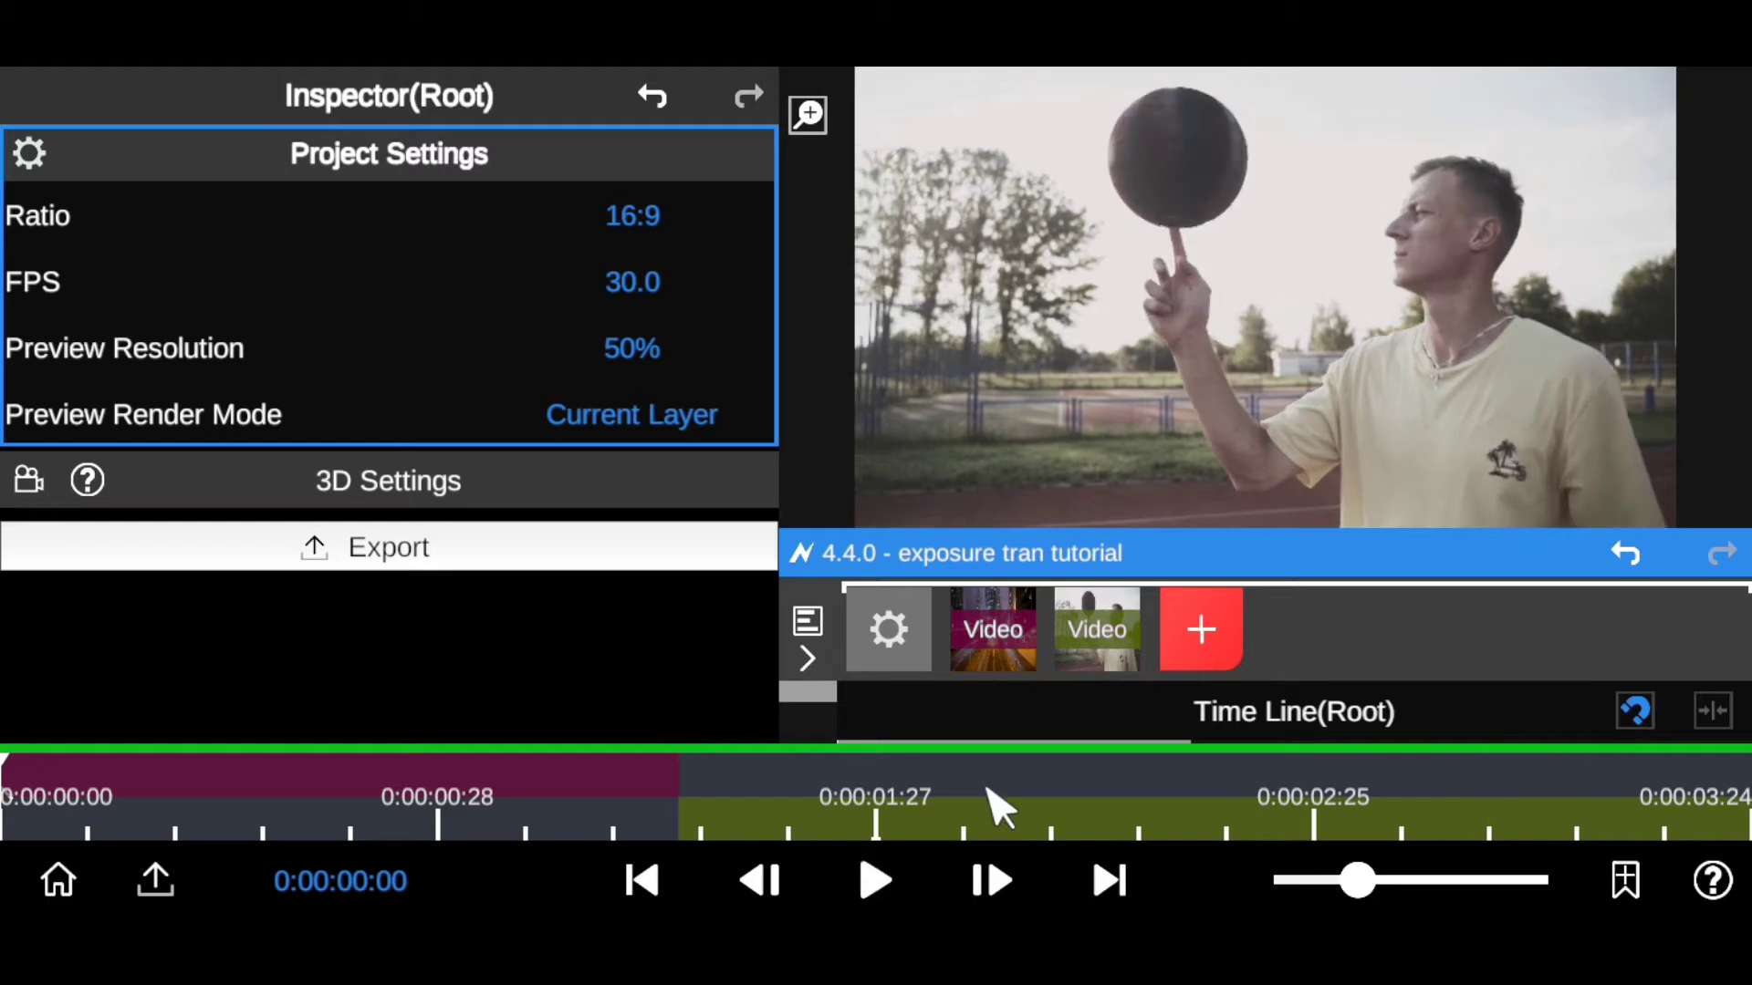
left_click_drag(990, 812, 7, 821)
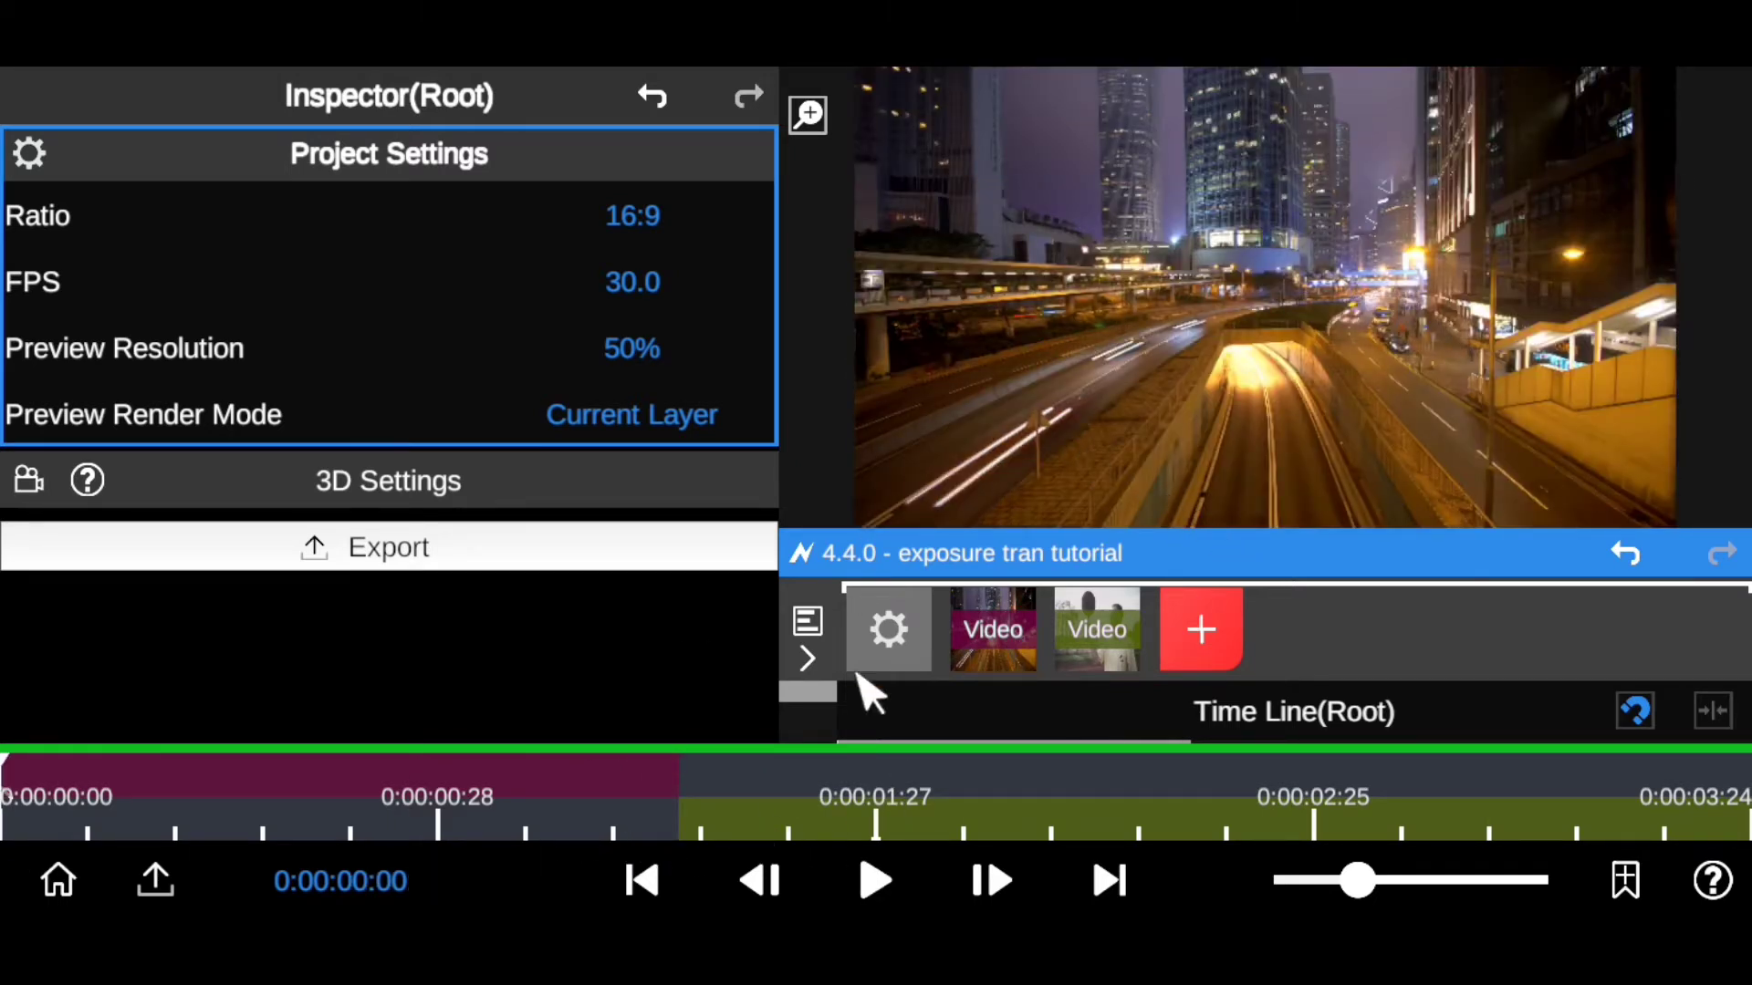
left_click_drag(565, 810, 676, 821)
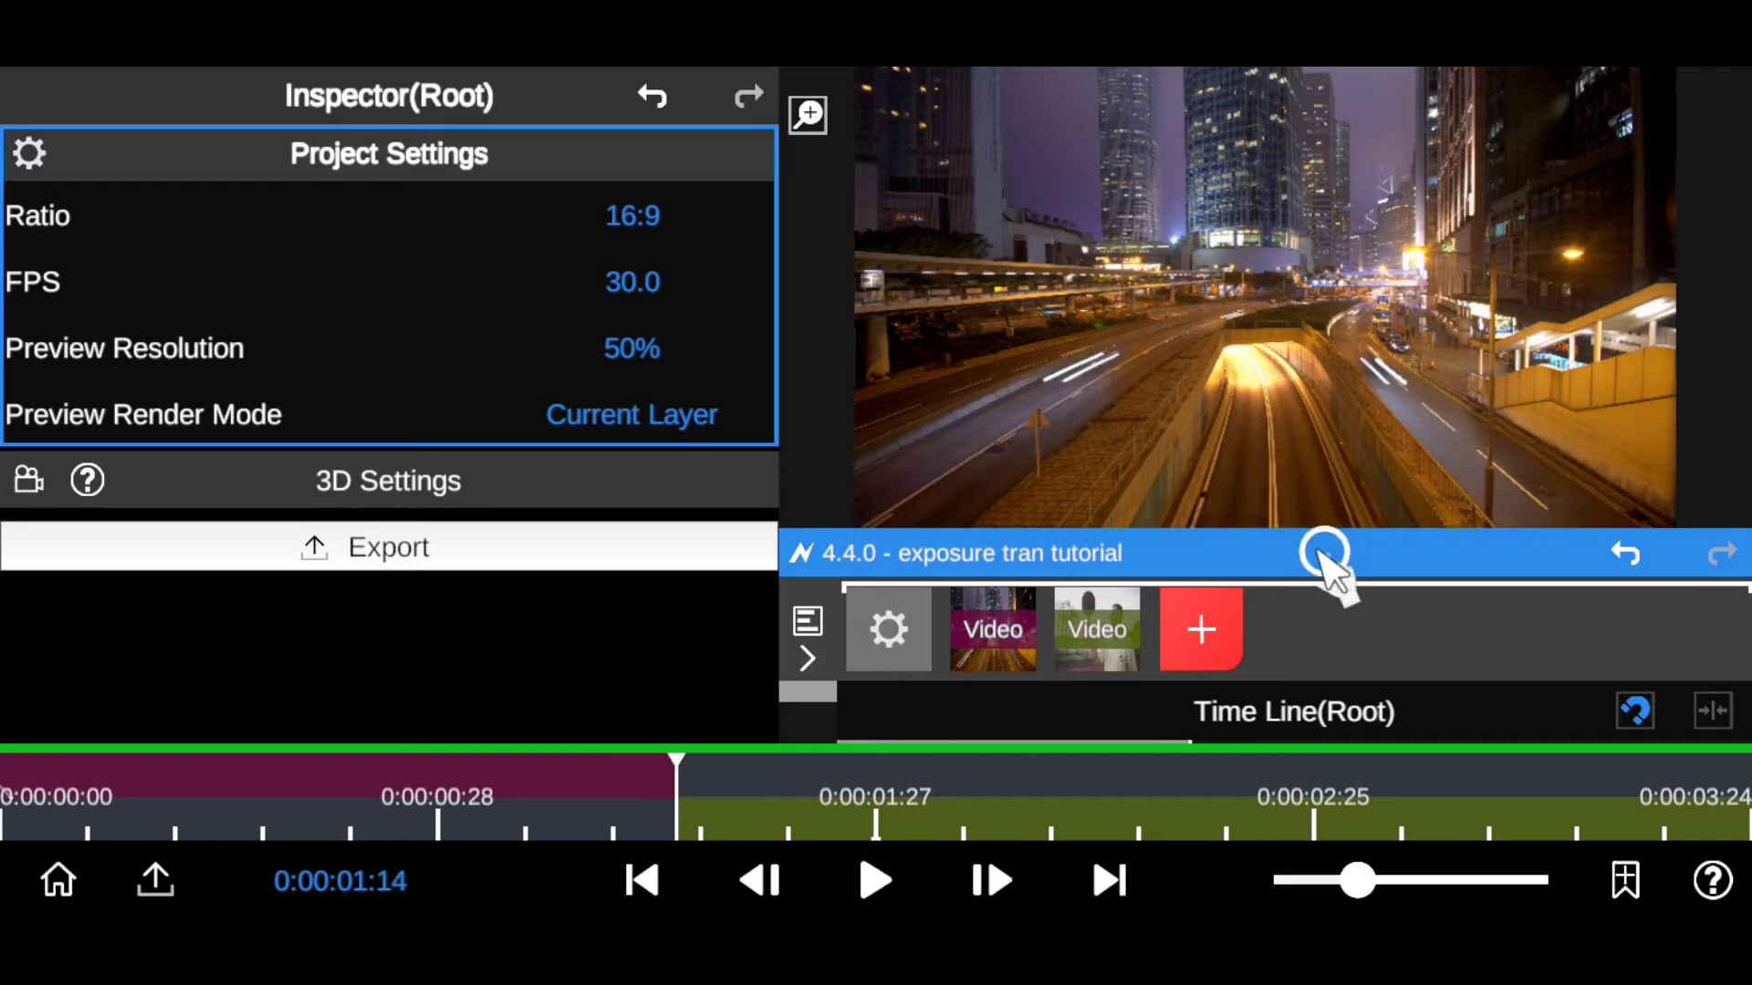
left_click_drag(1329, 557, 1266, 393)
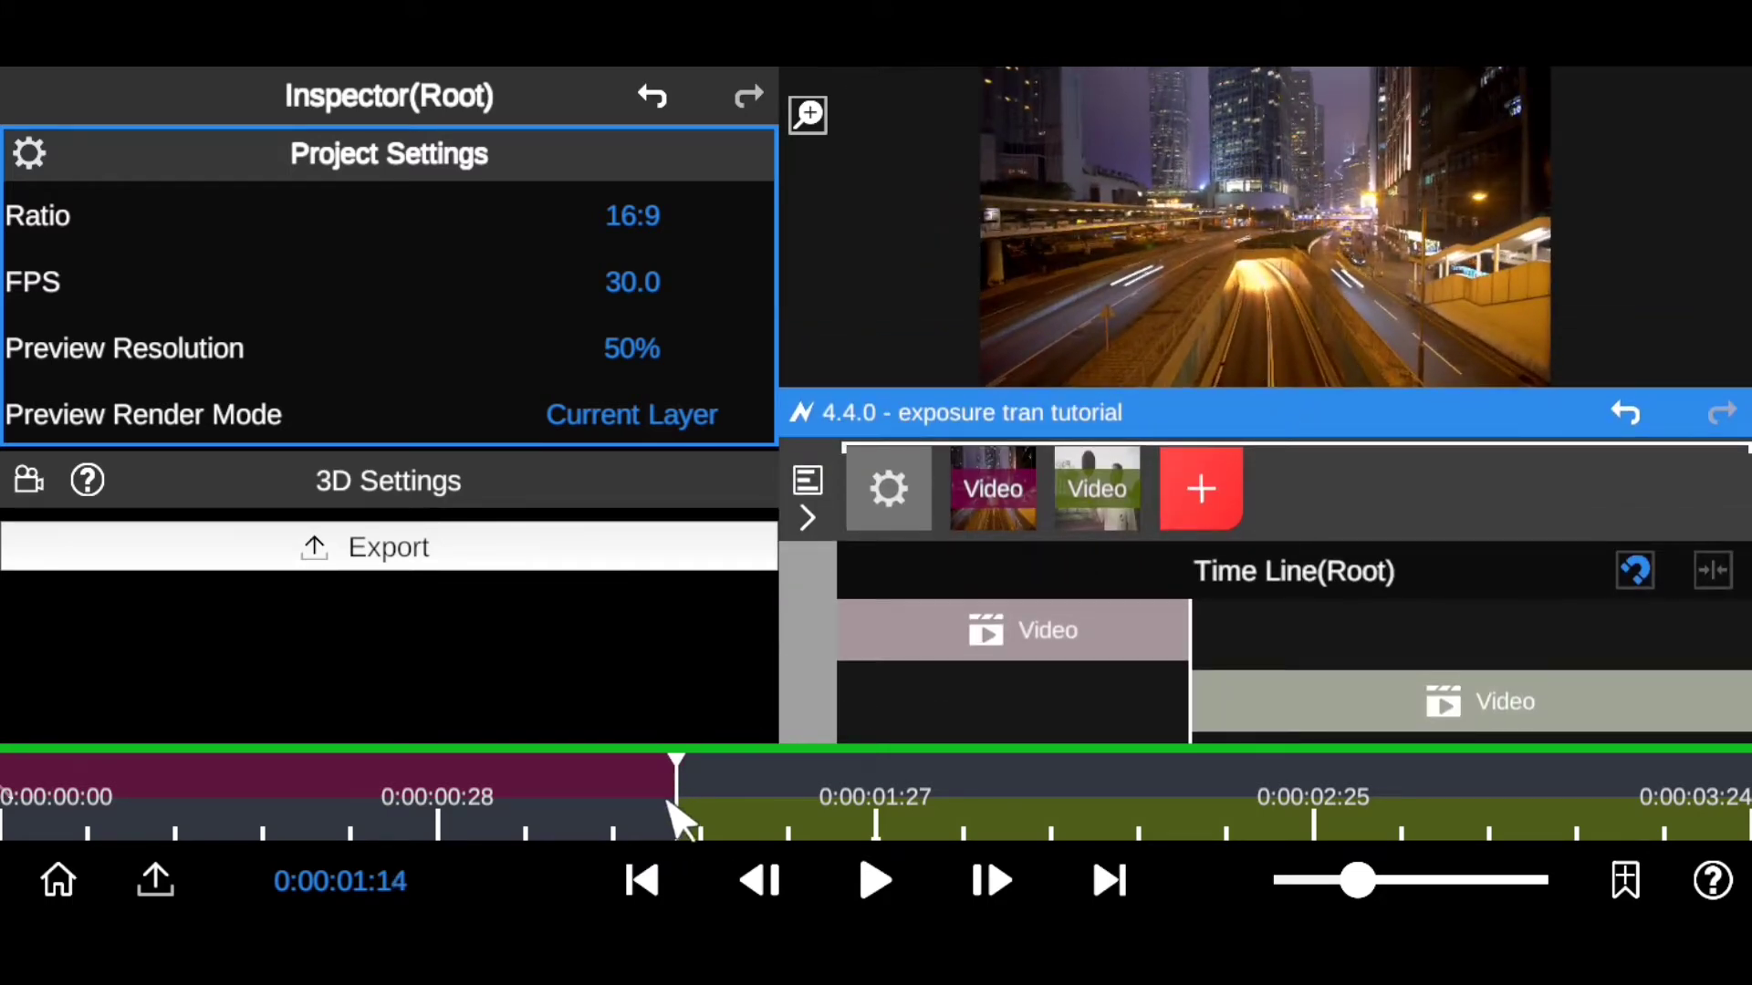
left_click_drag(680, 816, 778, 821)
mouse_move(1377, 404)
left_mouse_down()
mouse_move(1431, 516)
mouse_move(1401, 475)
mouse_move(1396, 388)
left_mouse_up()
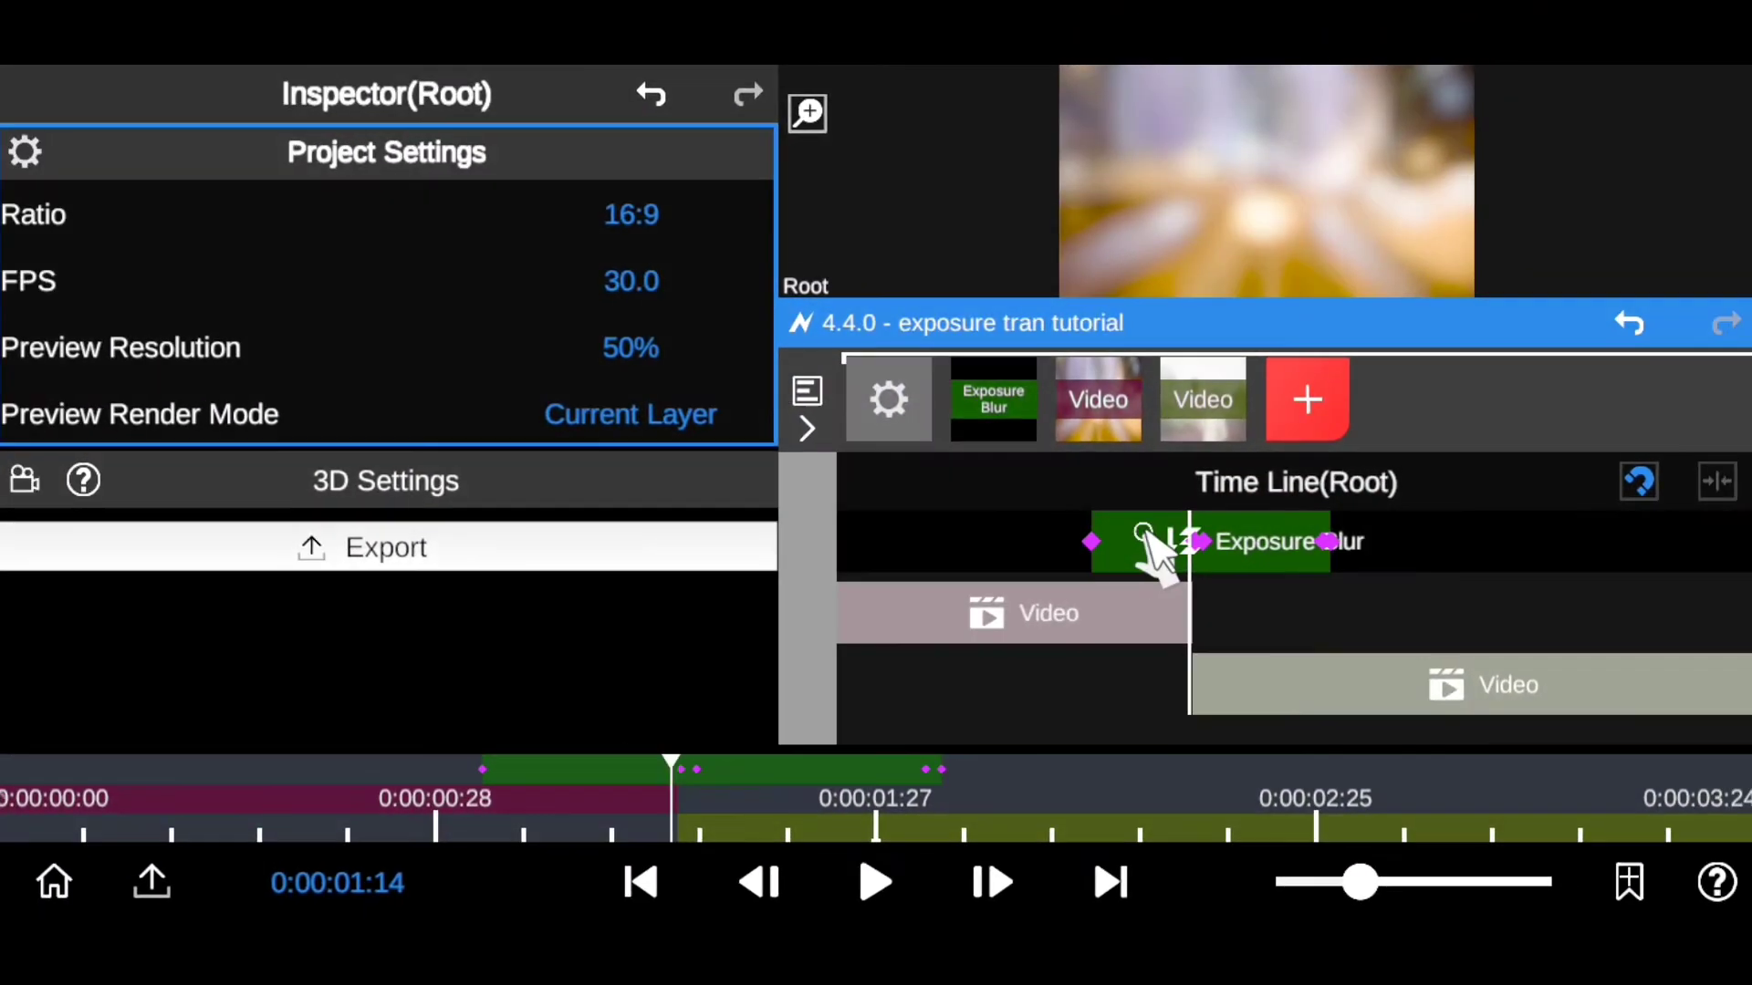
left_click_drag(1130, 541, 1137, 541)
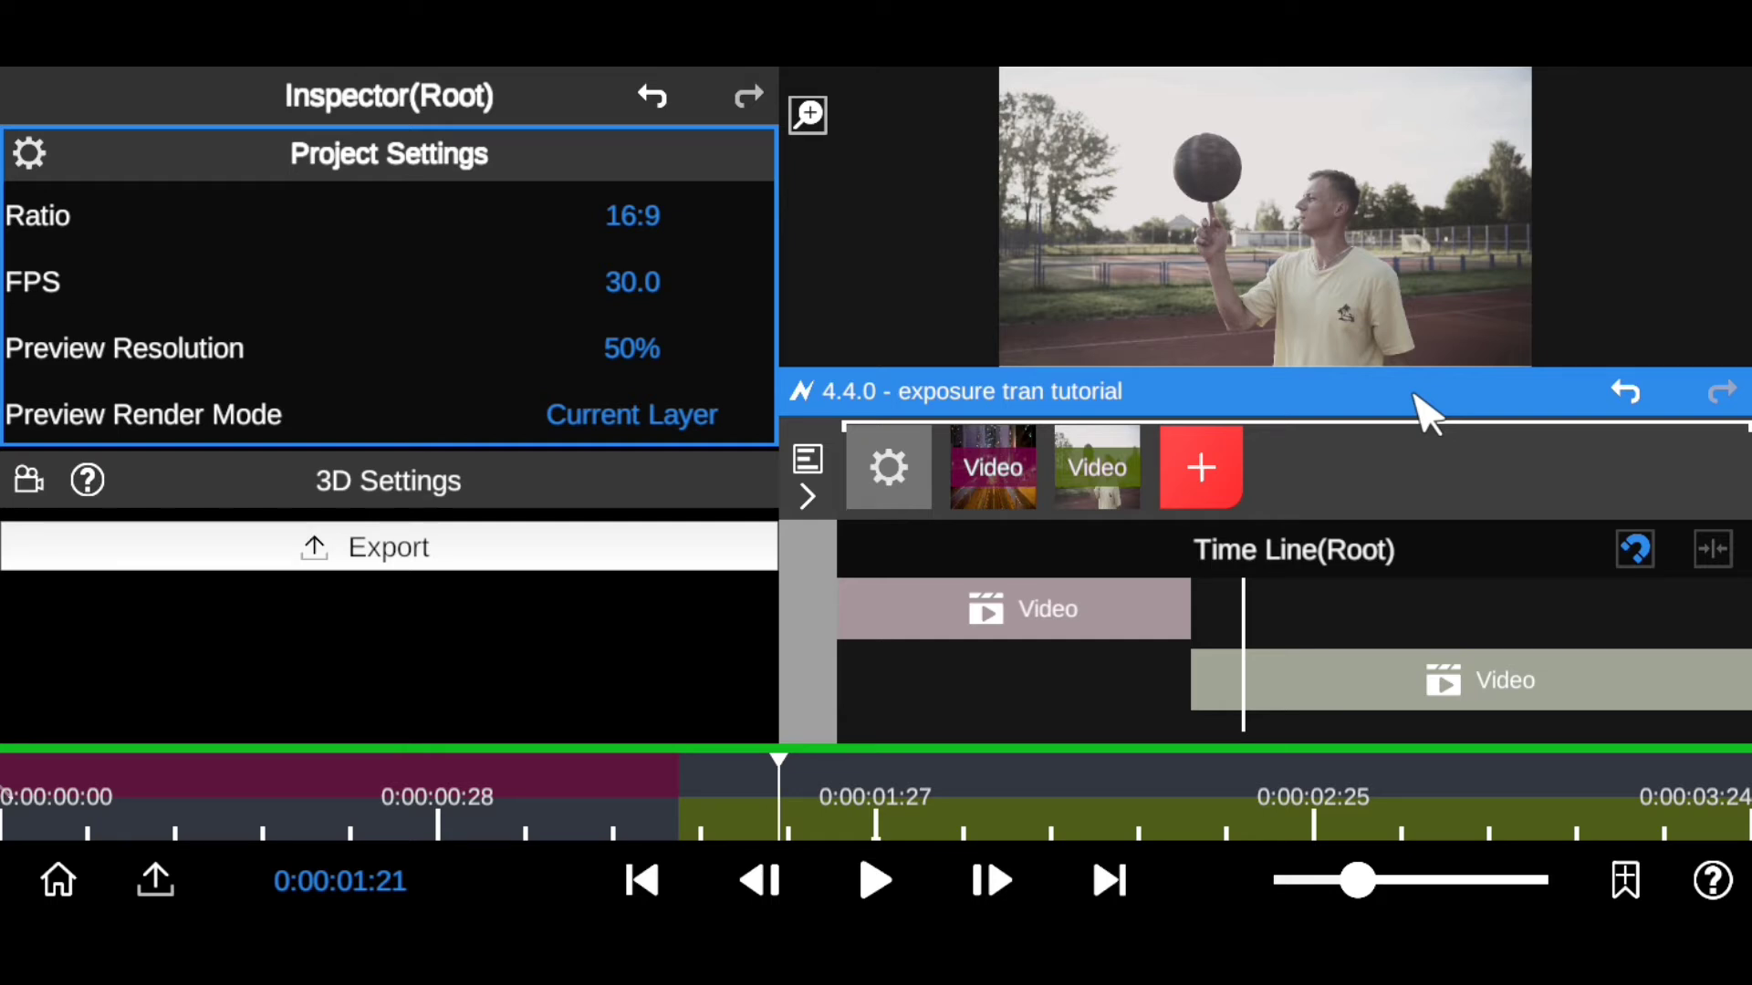
left_click_drag(1406, 389, 1434, 338)
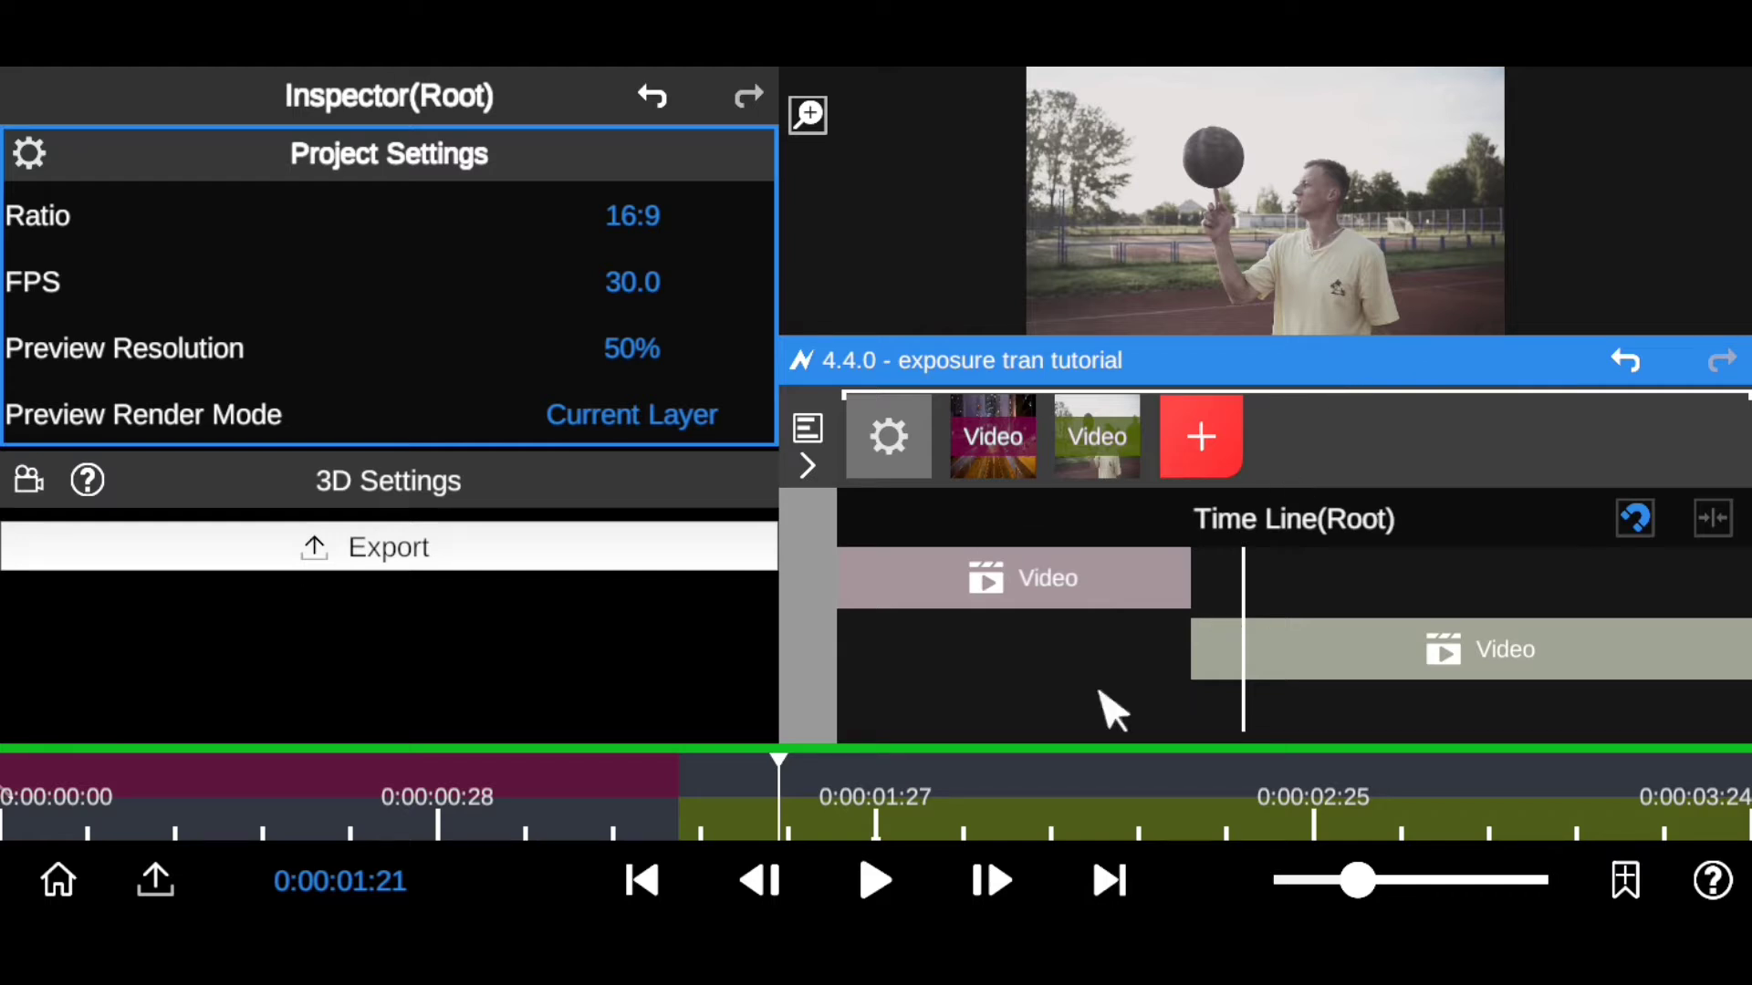
Step: Add an adjustment layer and trim it across the cut, starting at 0:00:00:23 with a duration of 0:00:01:21
left_click(1201, 440)
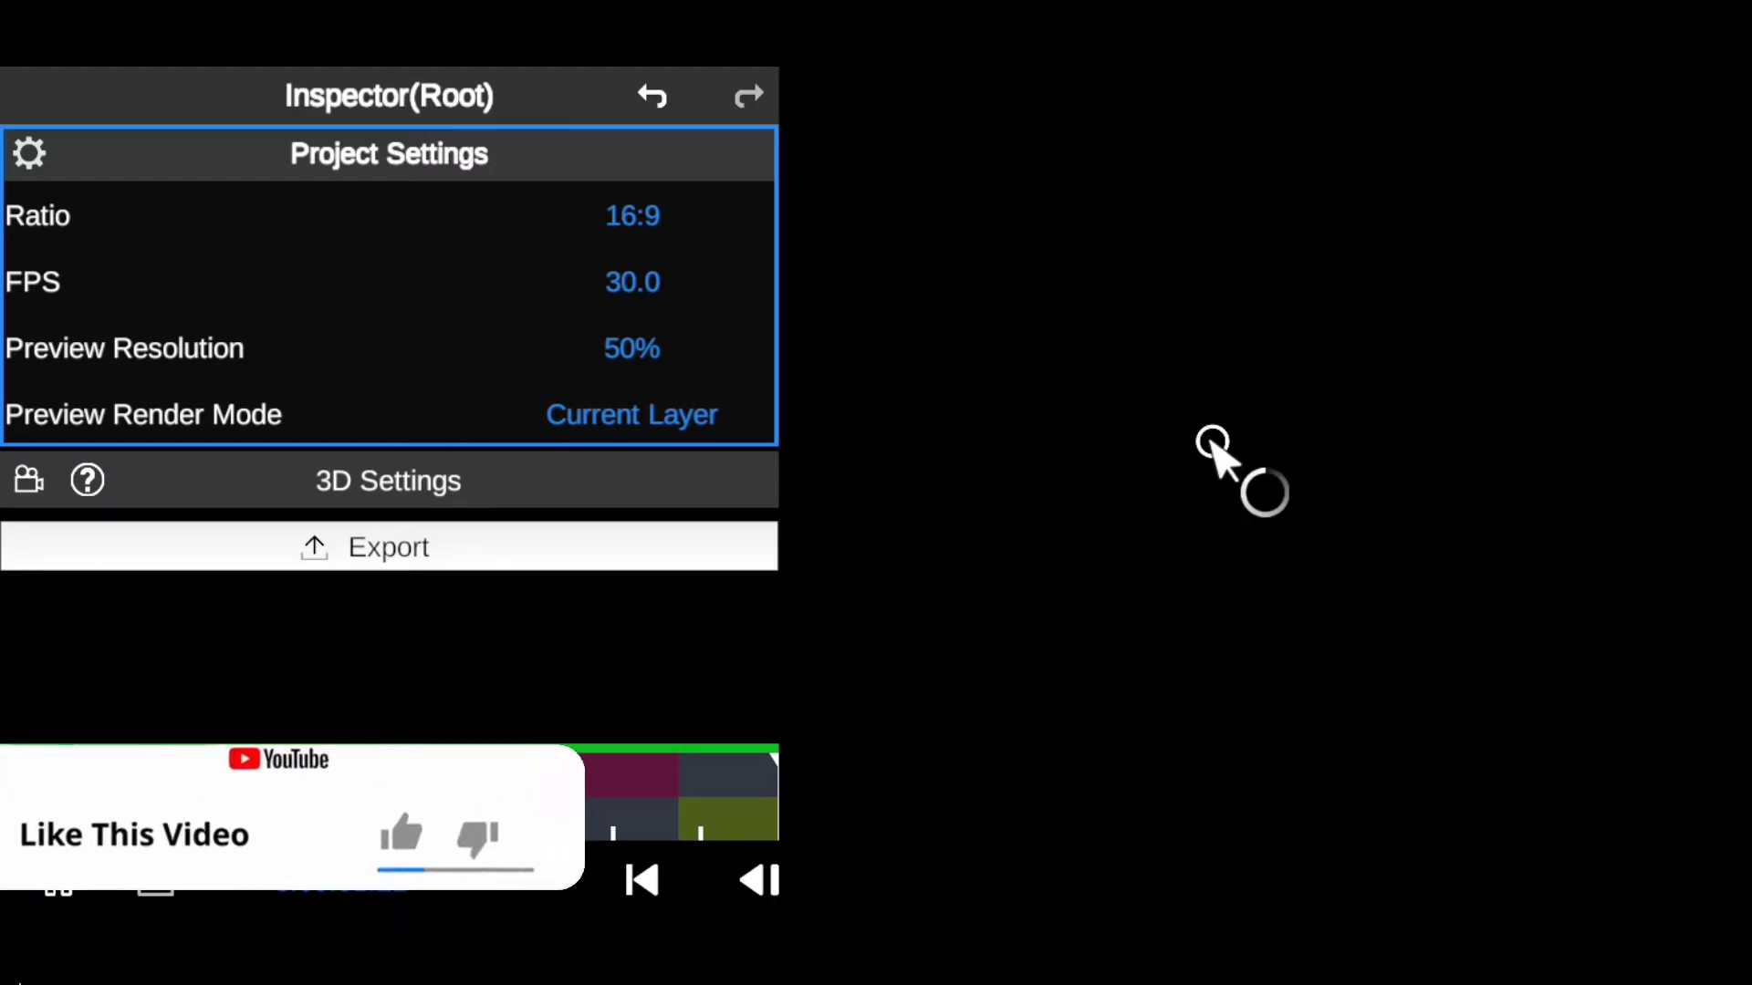
left_click(1291, 464)
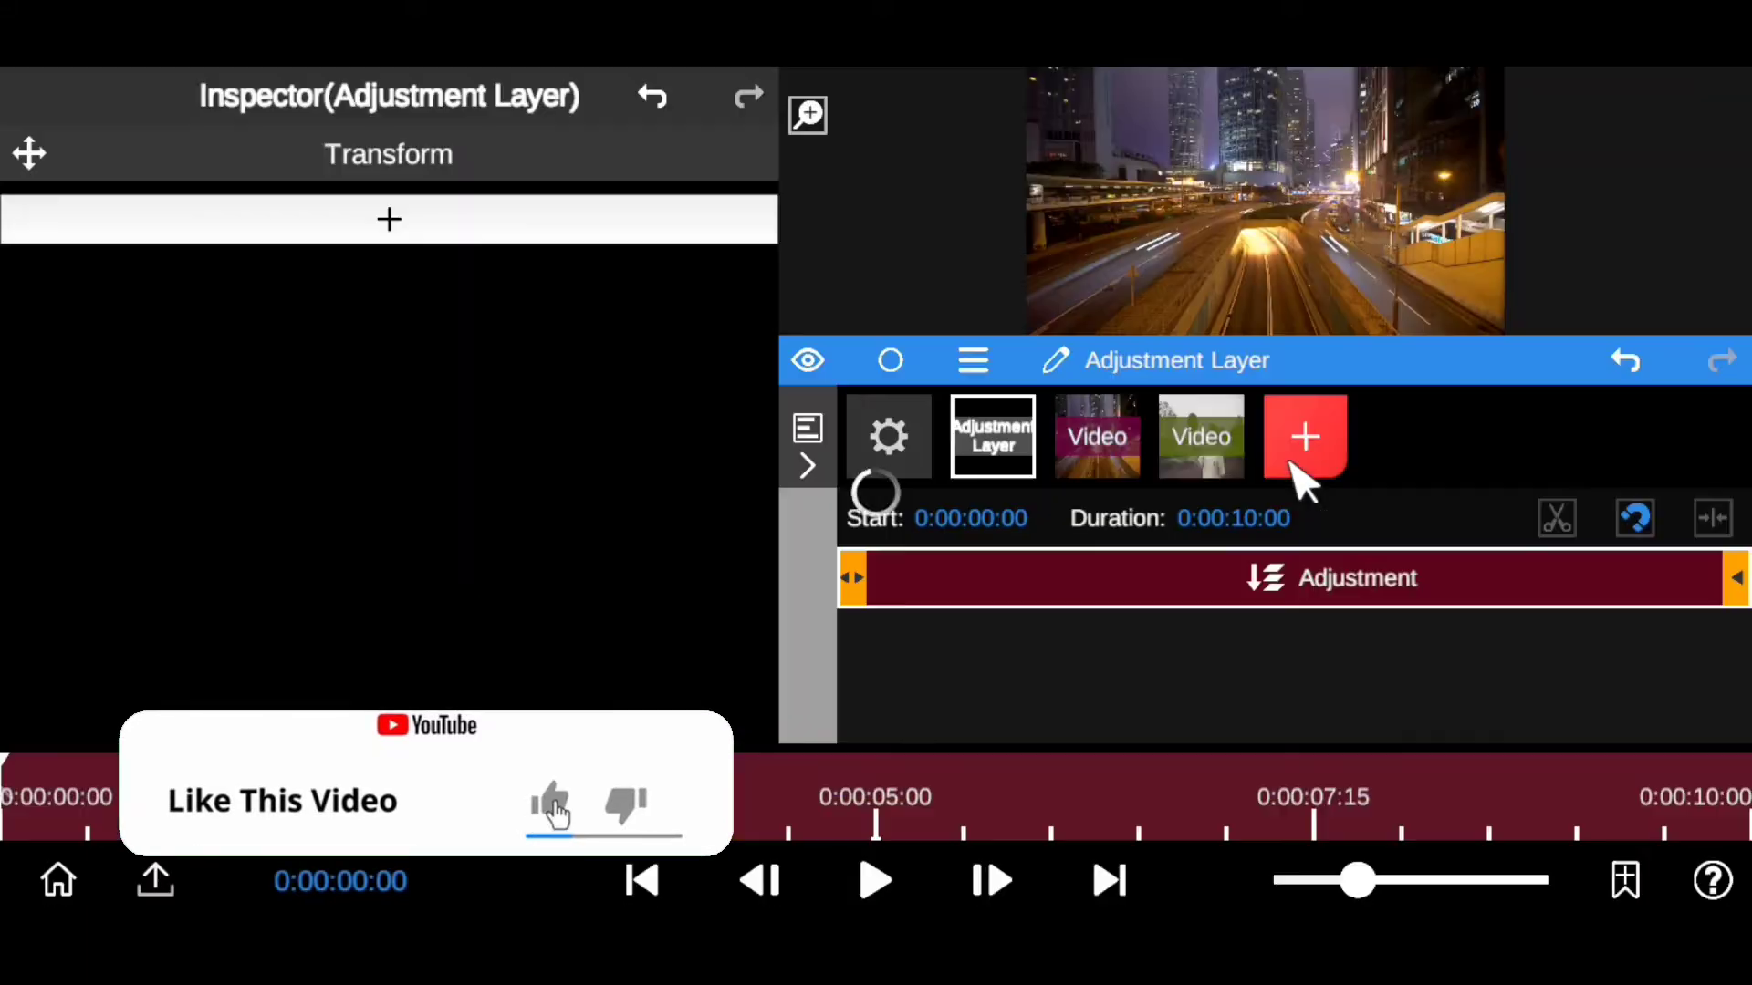
left_click(890, 439)
left_click(901, 573)
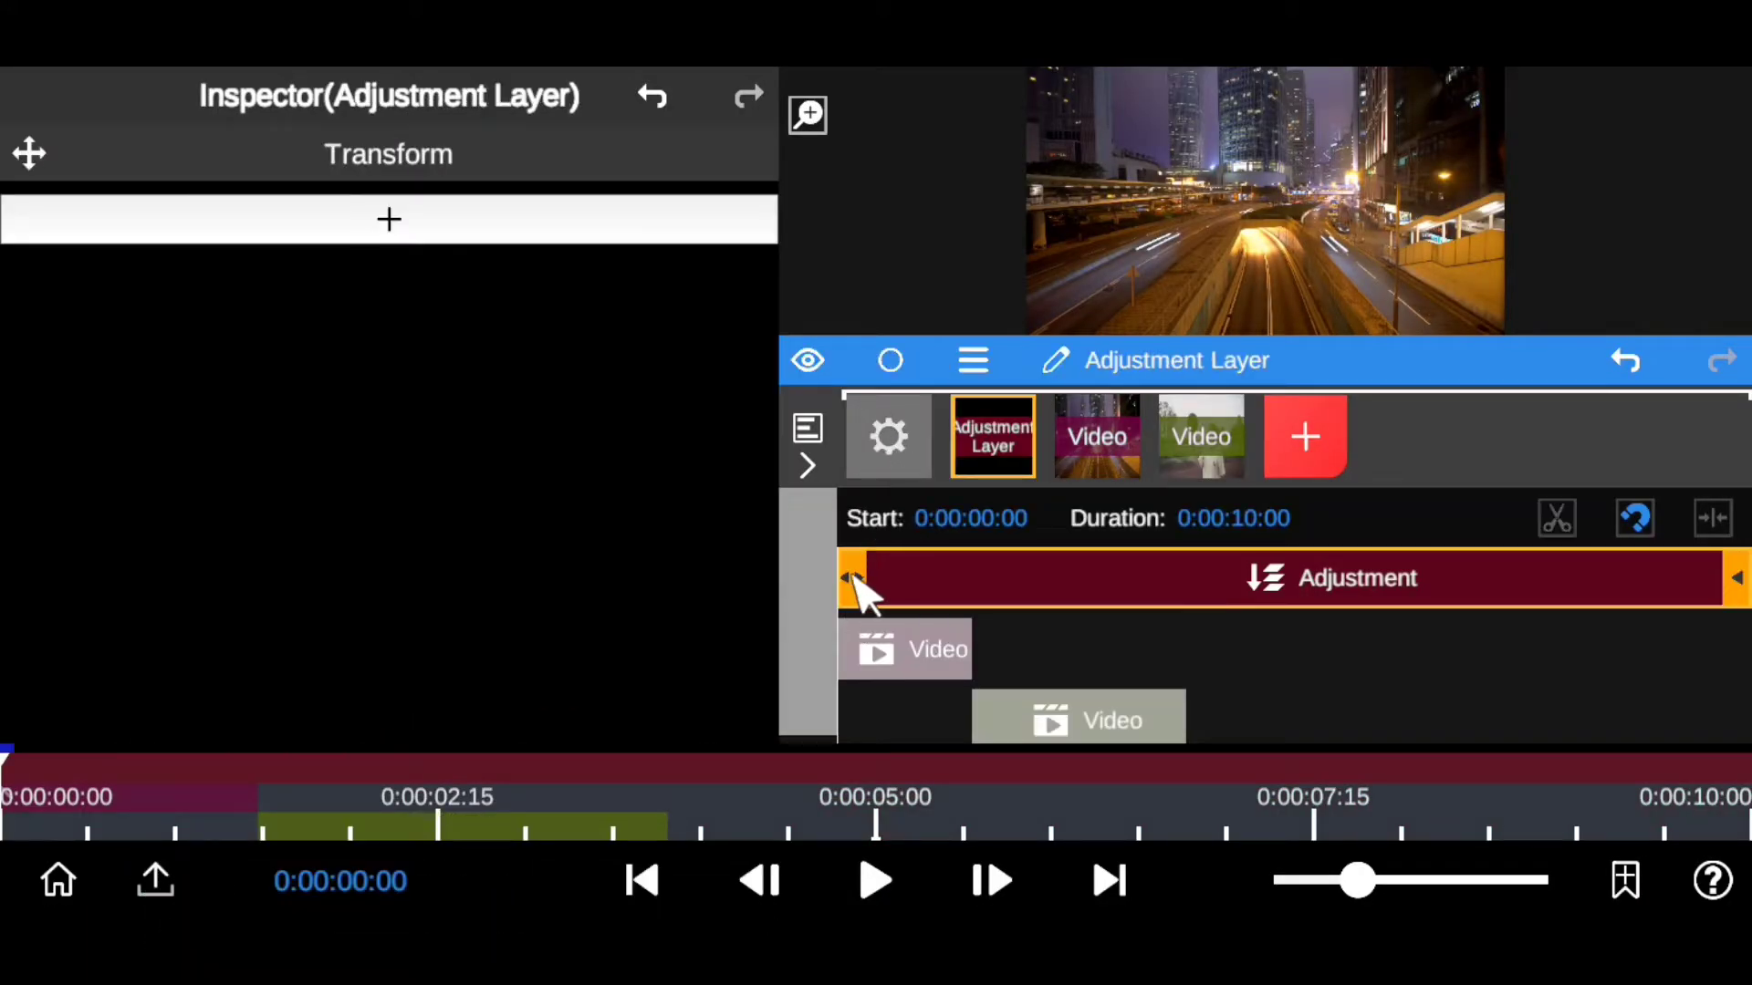
left_click_drag(849, 575, 910, 579)
left_click_drag(1721, 580, 1063, 620)
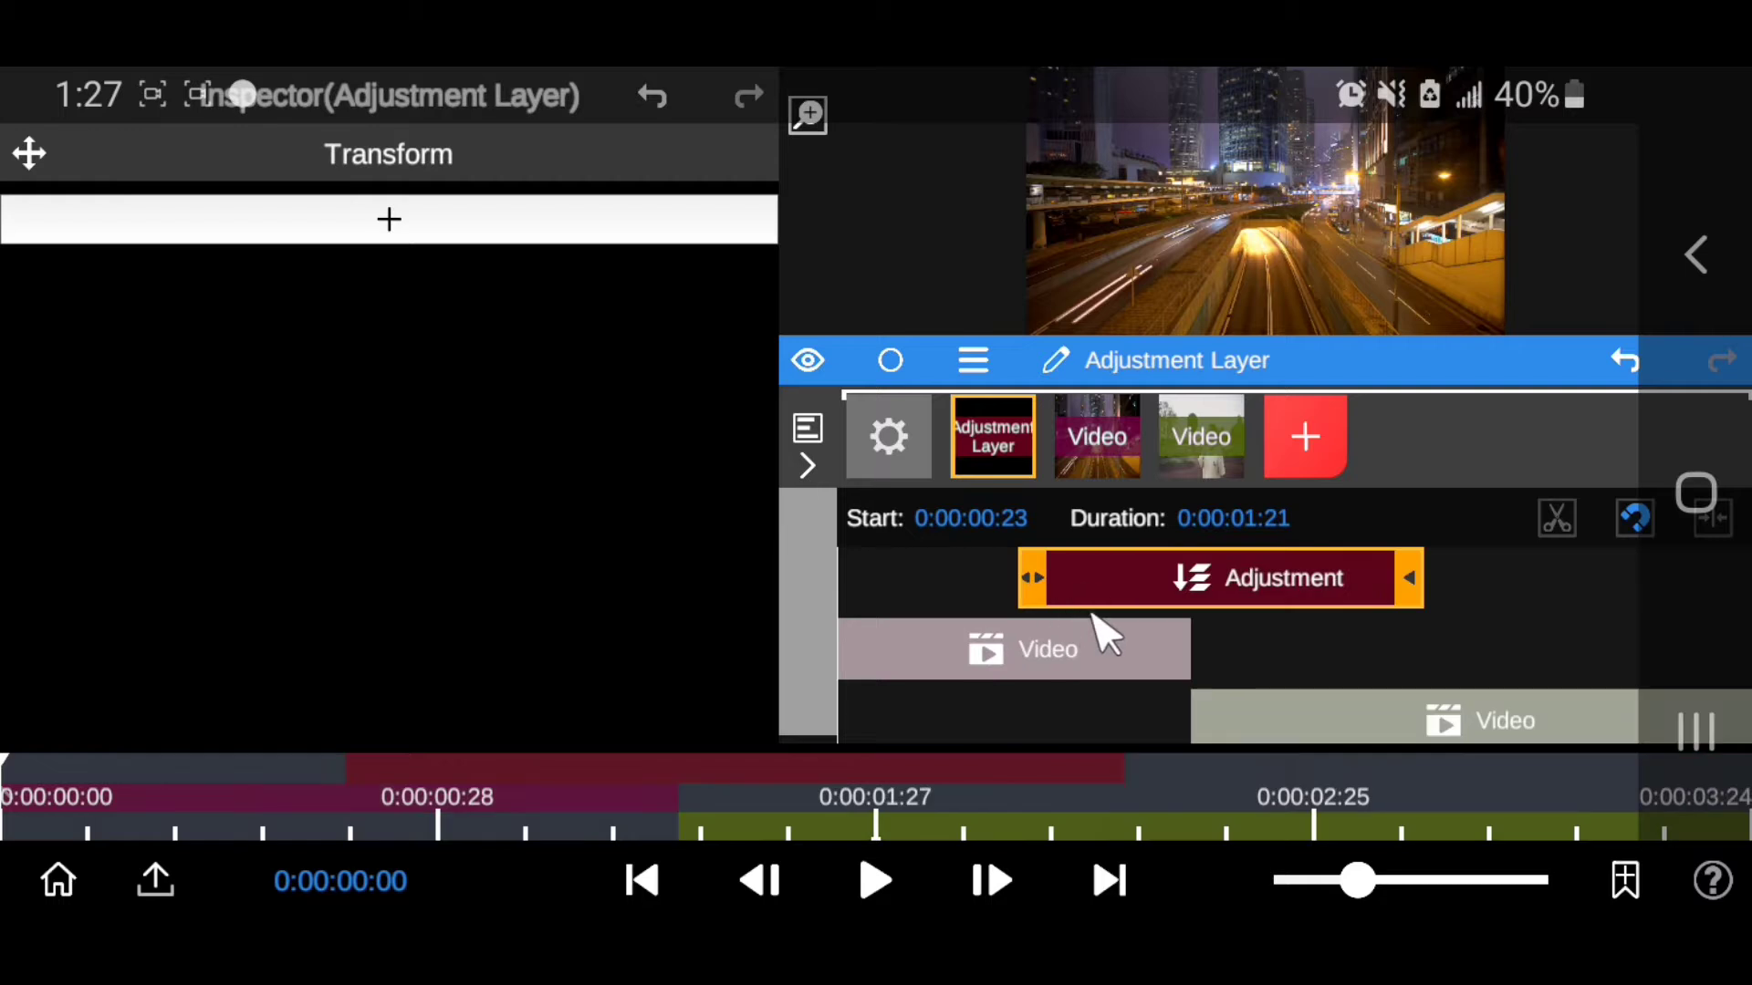
Step: Trim the adjustment layer's end to 0:00:01:24, ten frames after the cut between the clips
left_click_drag(246, 812, 679, 826)
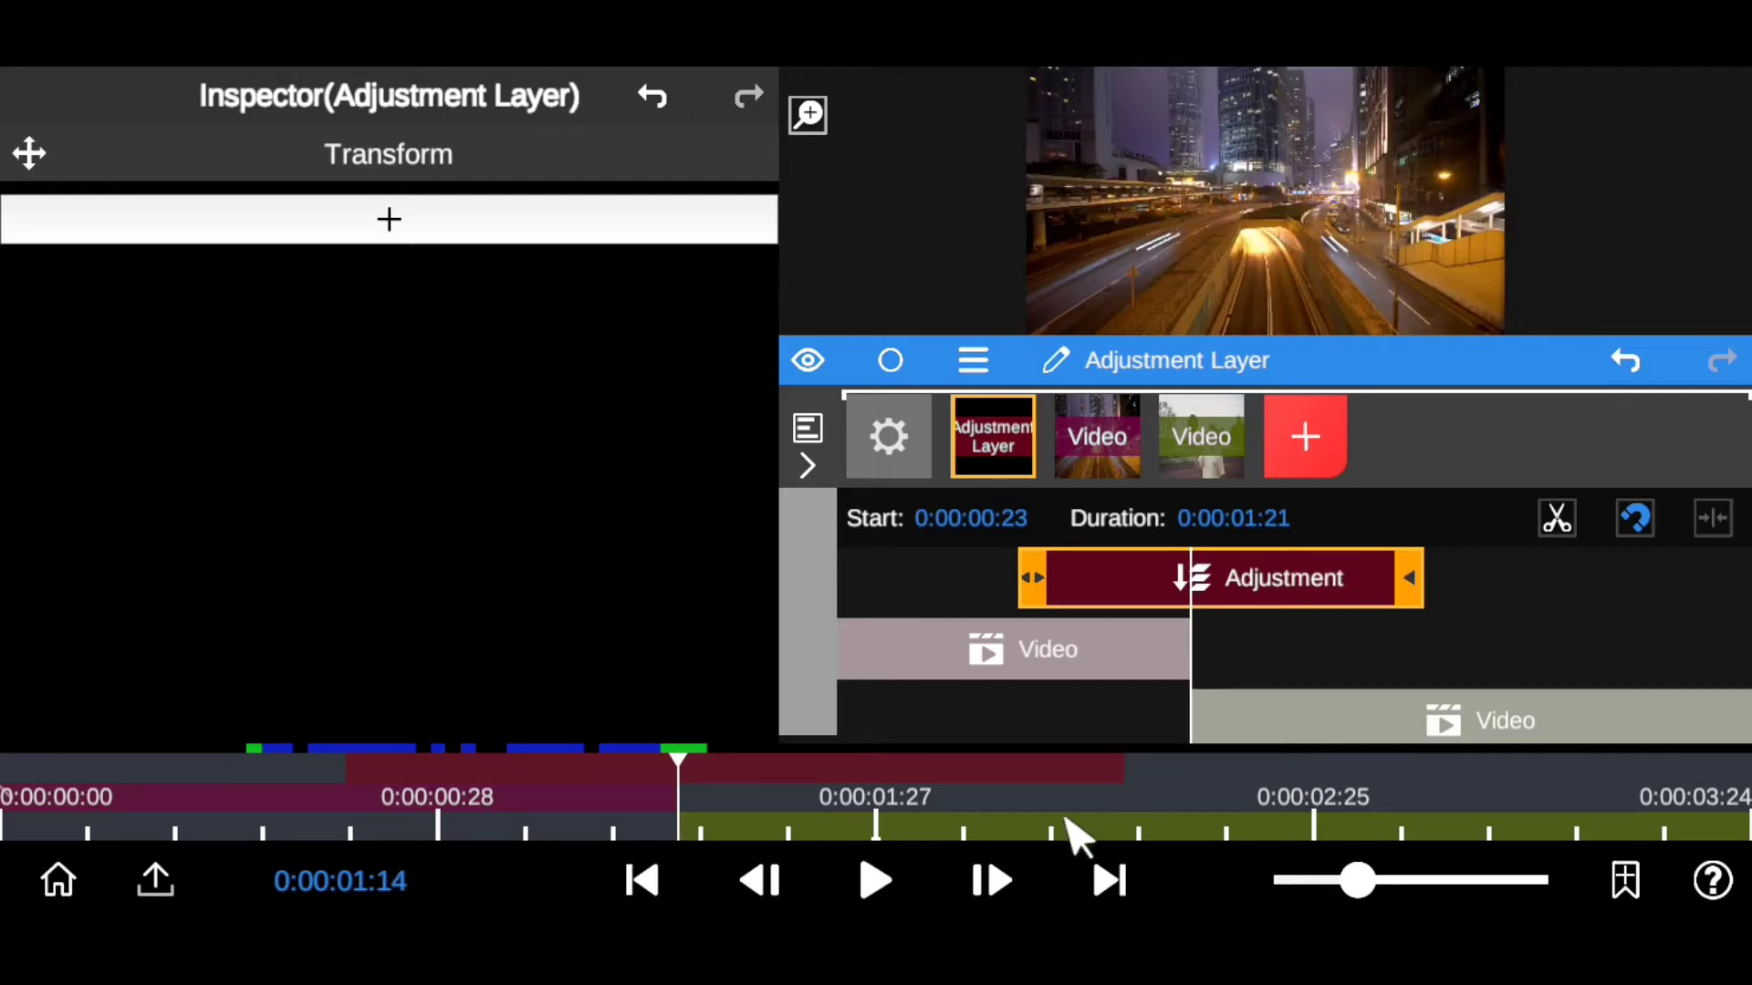
left_click(1111, 880)
left_click(1111, 880)
left_click(1111, 880)
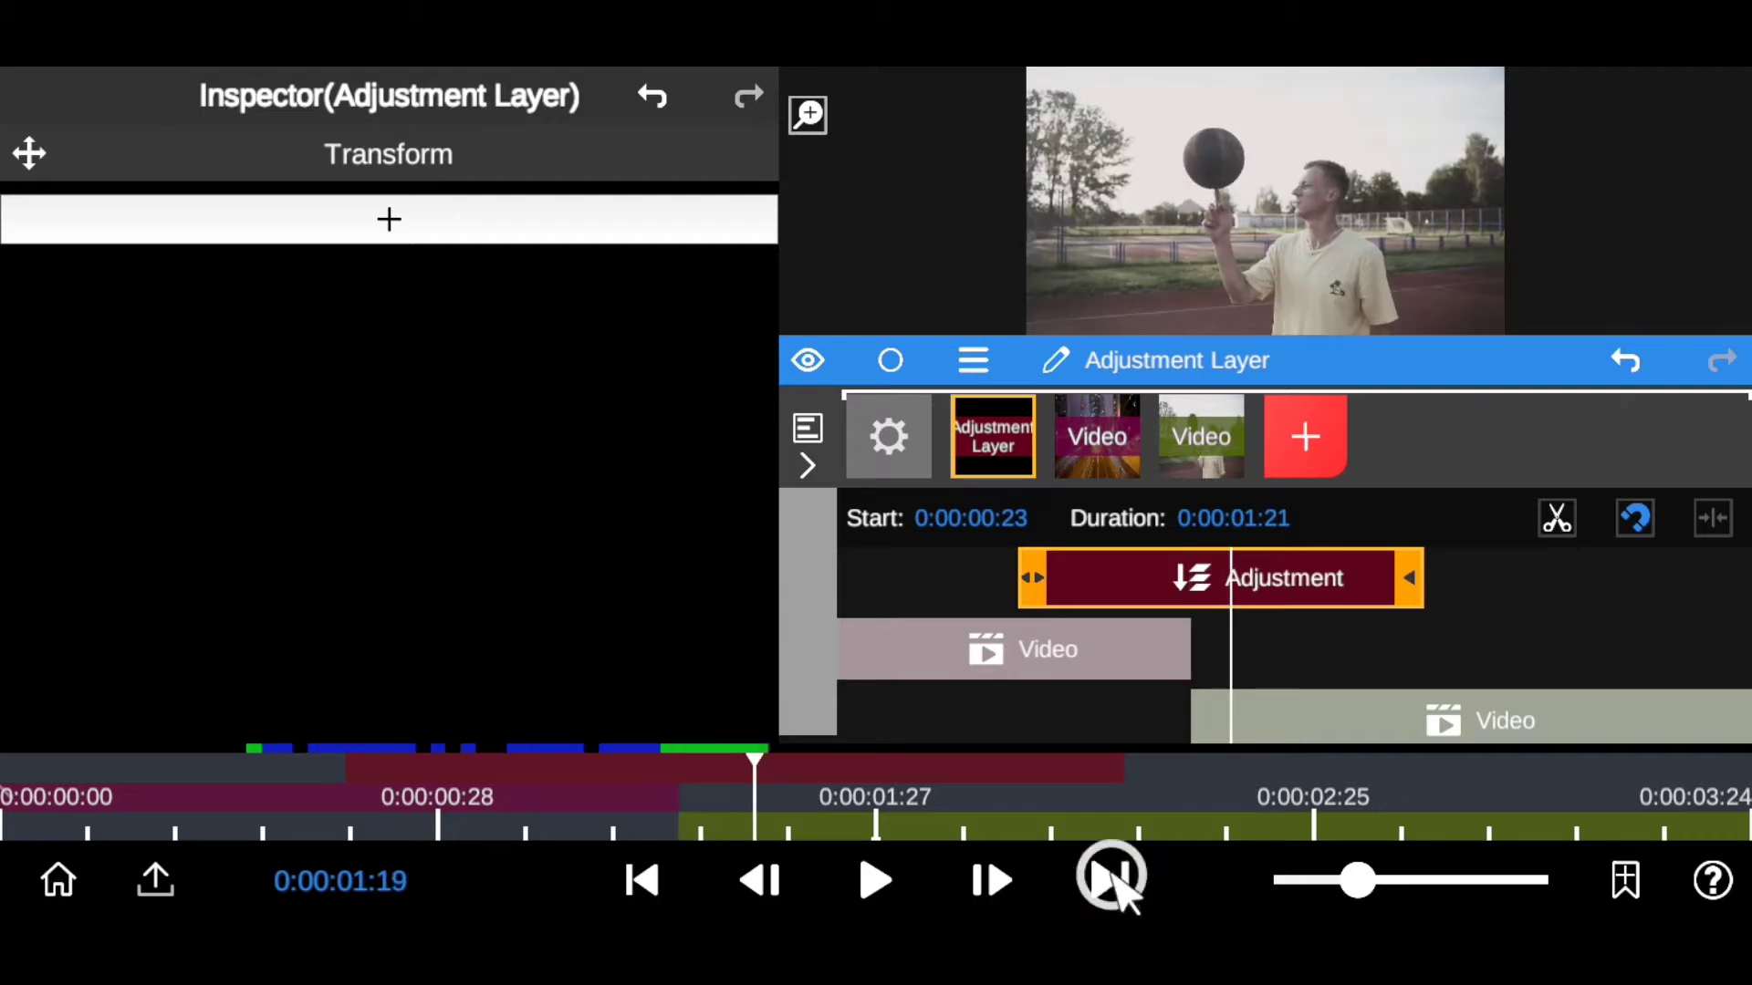
left_click(1112, 880)
left_click(1112, 881)
left_click(1112, 880)
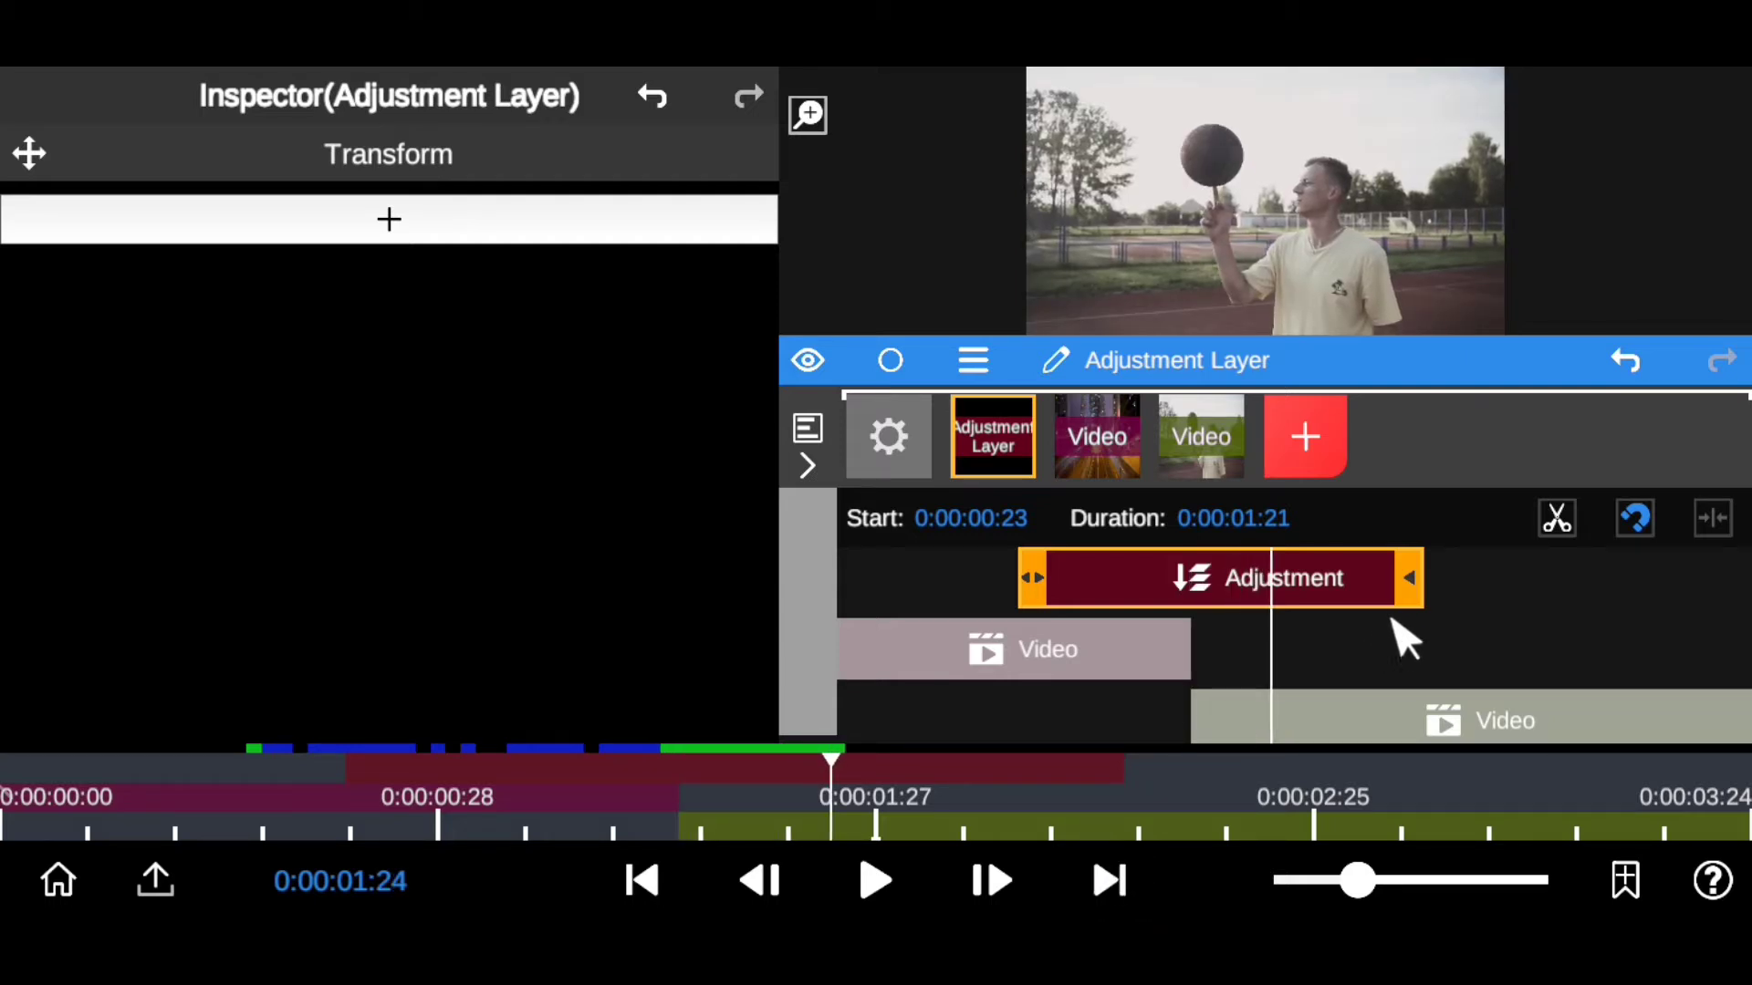
left_click_drag(1409, 578, 1300, 588)
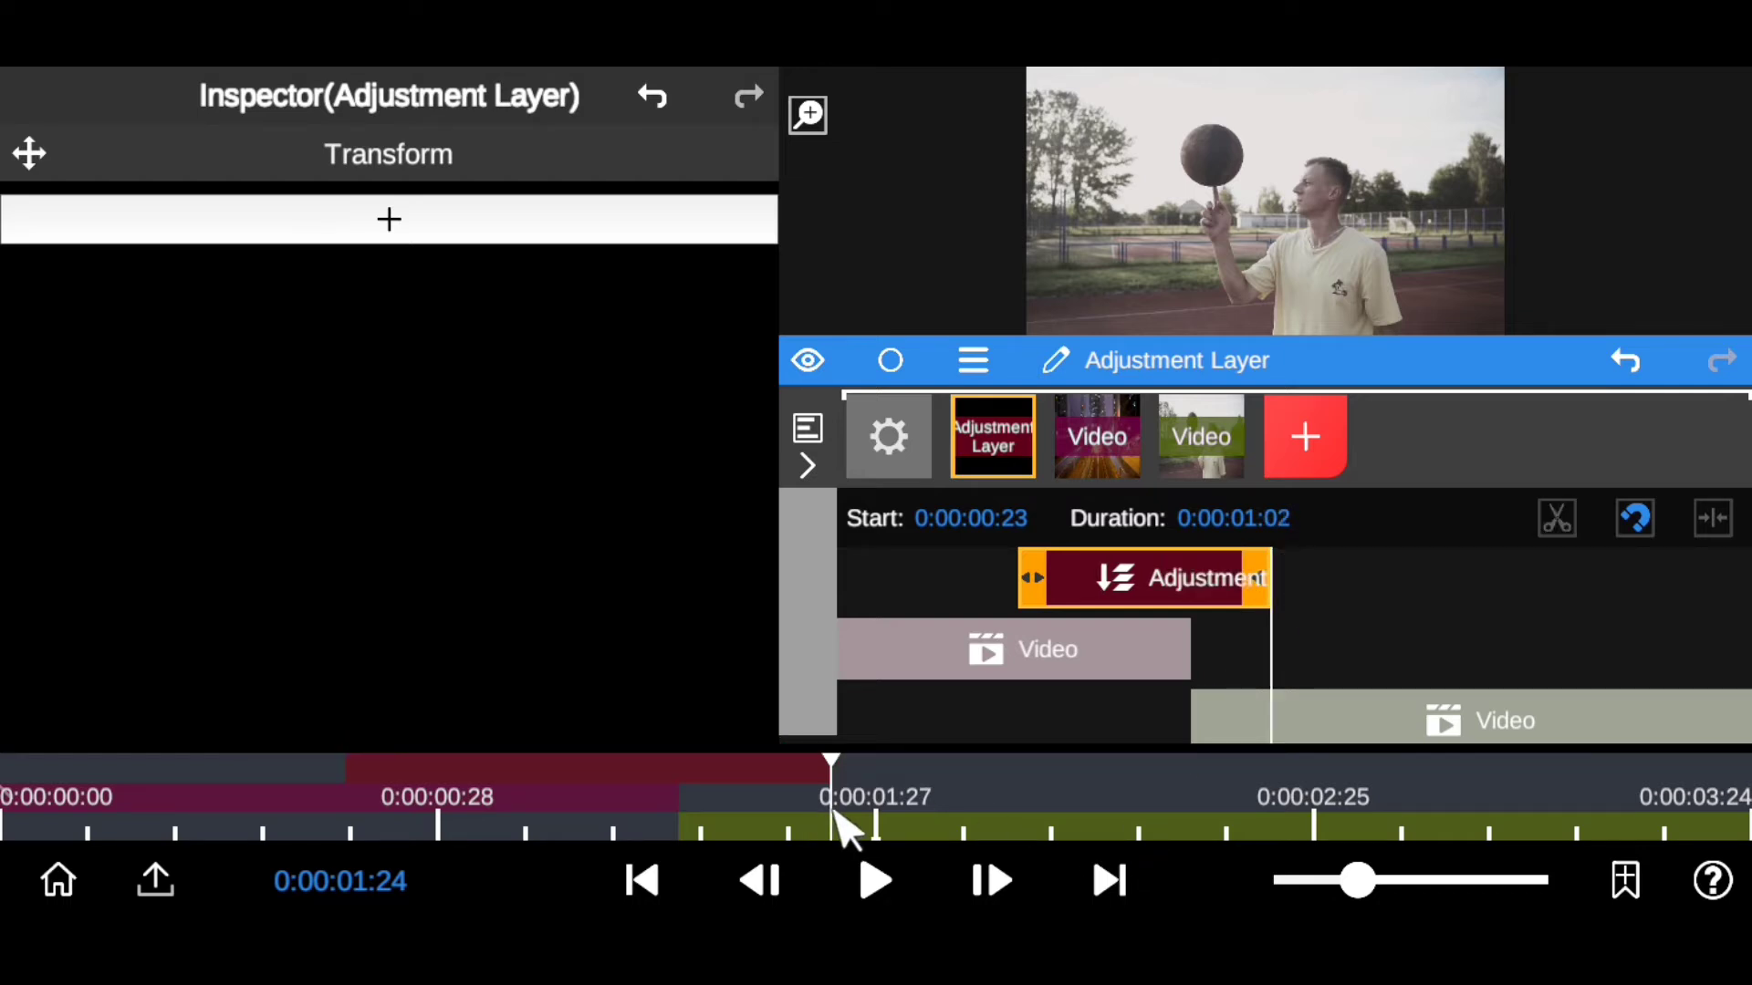
Step: Trim the adjustment layer's start to 0:00:01:05, before the cut, for a duration of 0:00:00:20
left_click_drag(835, 821, 684, 817)
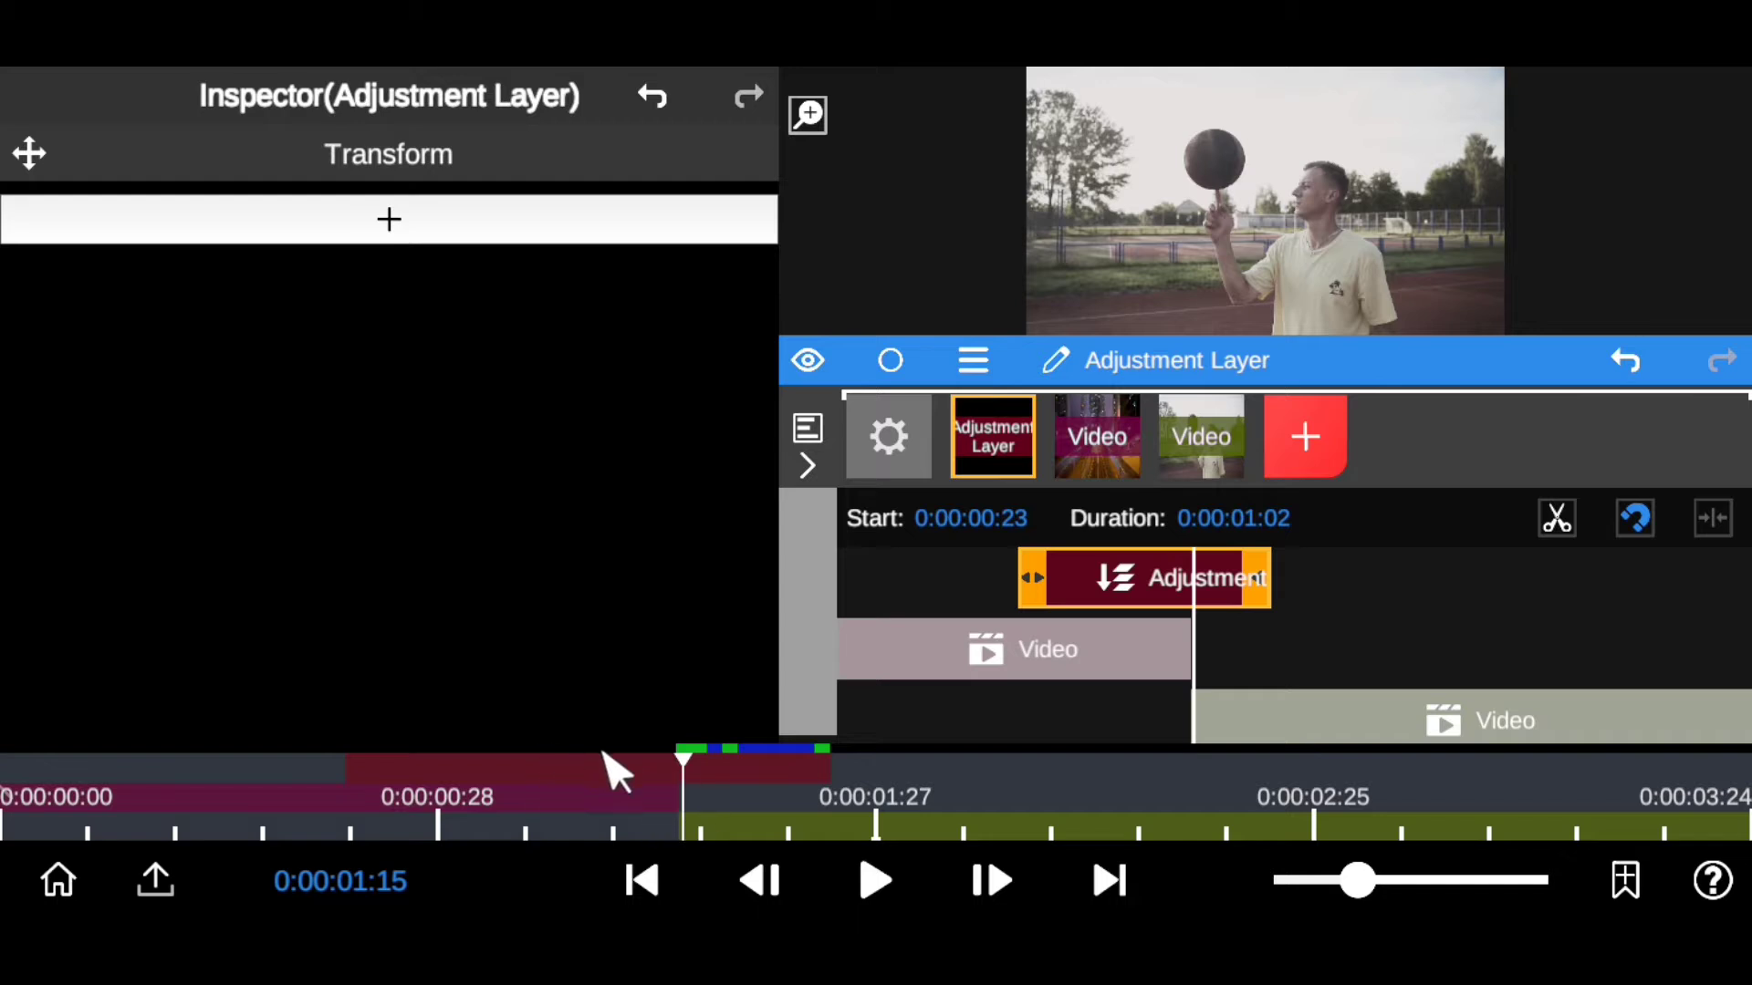
left_click(645, 878)
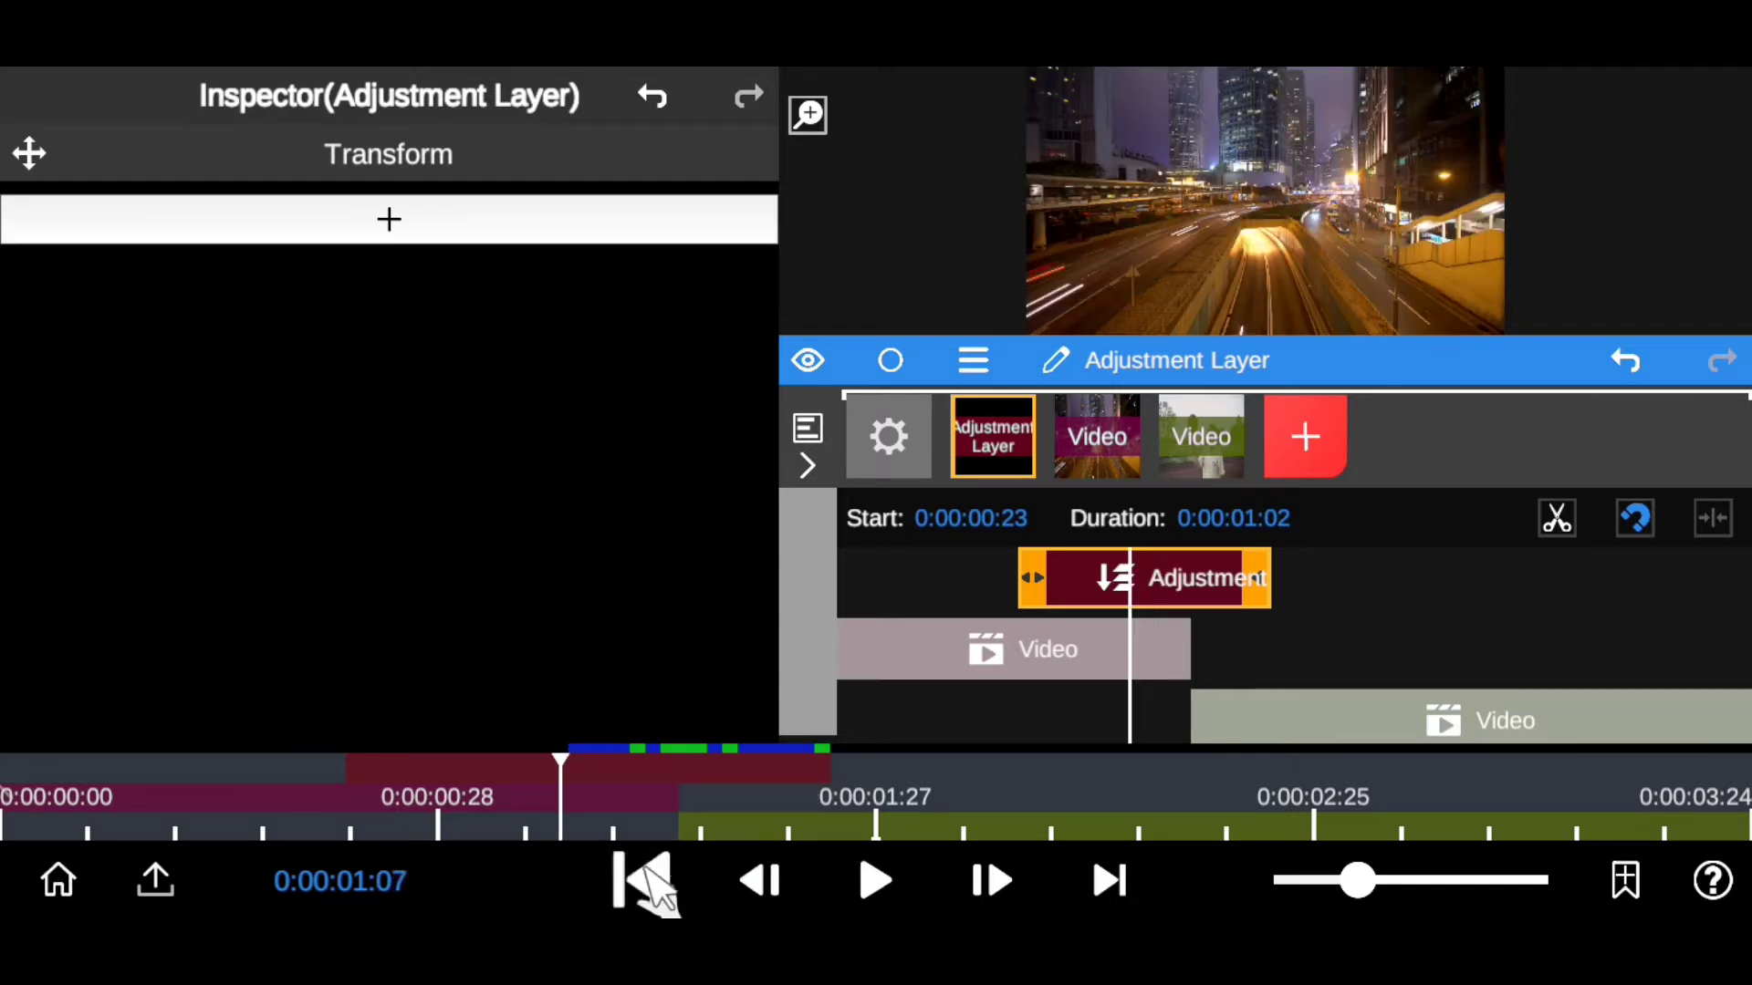
left_click_drag(1045, 565, 1104, 568)
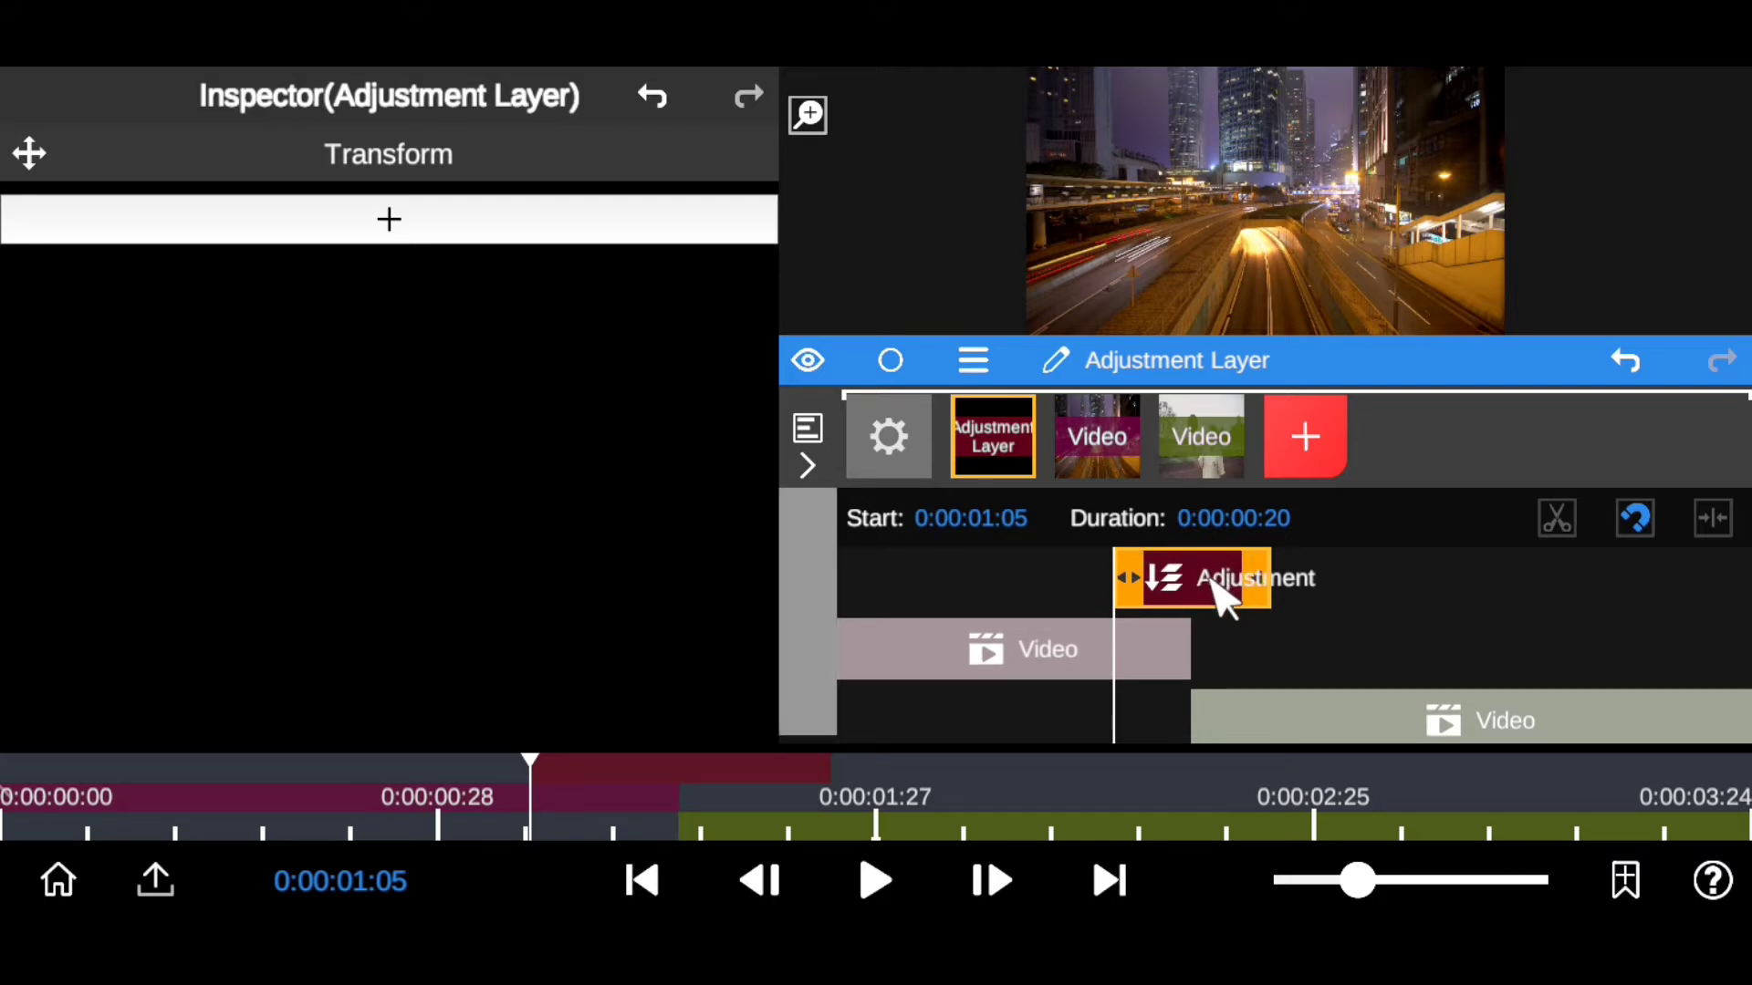
Step: Add the Gaussian Blur effect from the Asset Store's blur effects to the adjustment layer
left_click(461, 235)
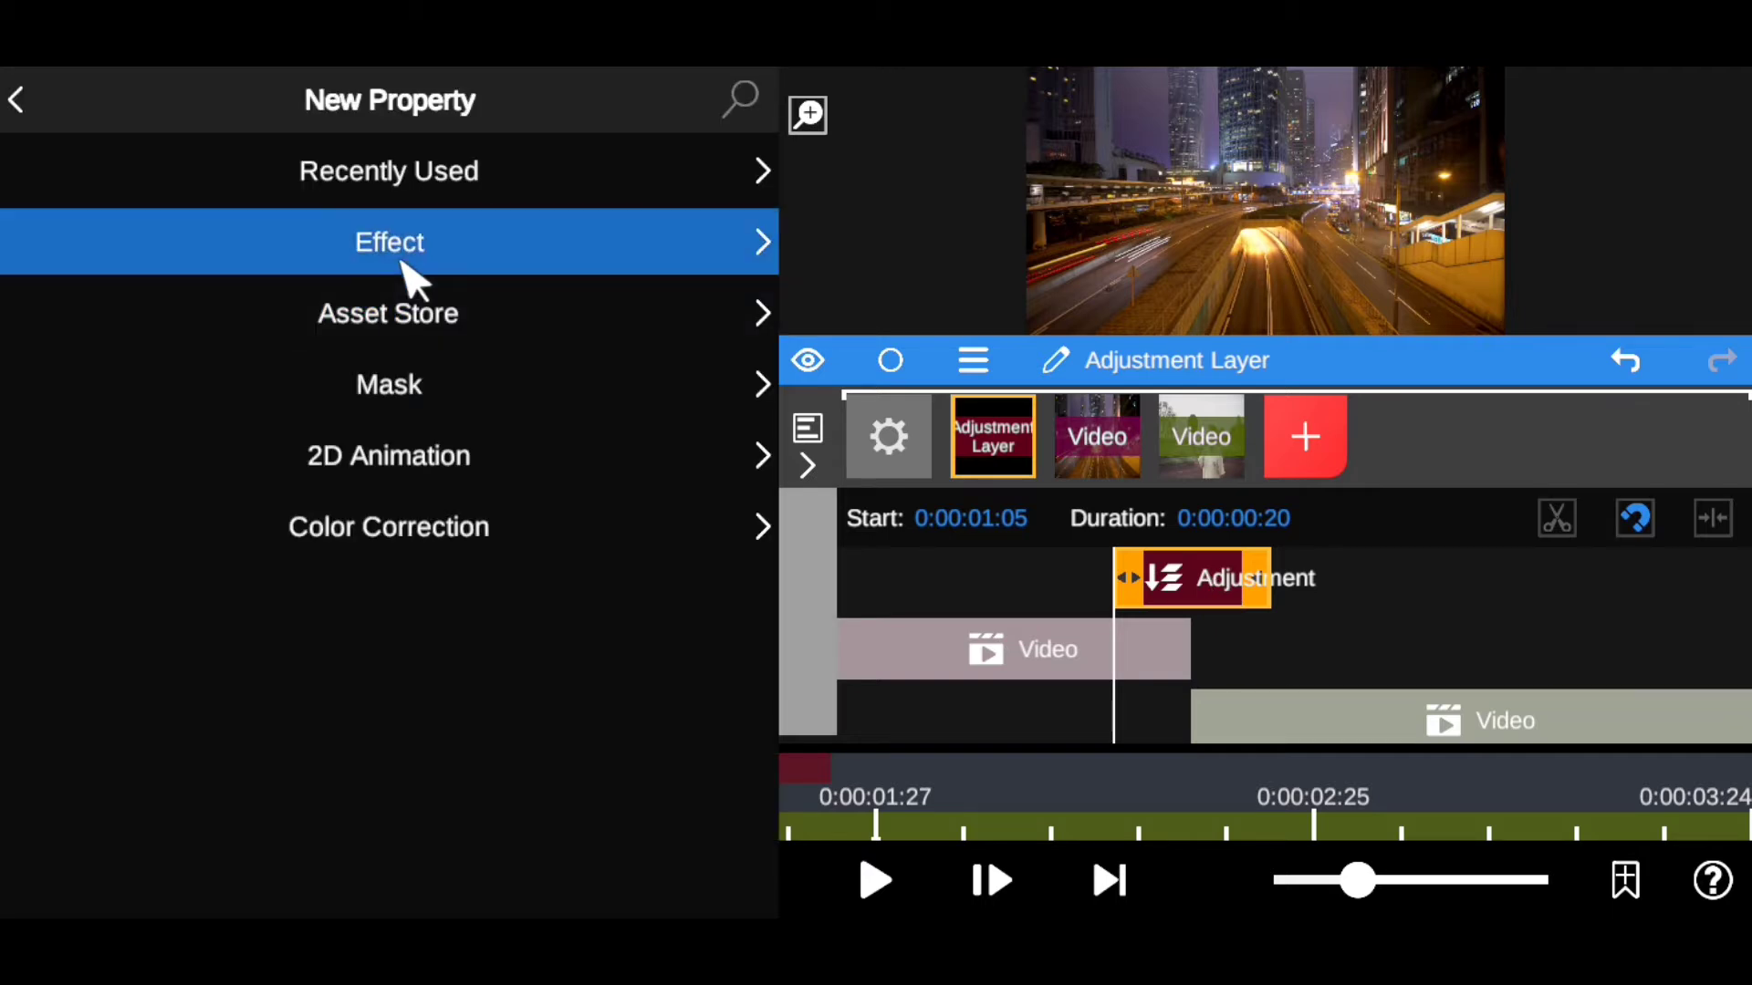
left_click(429, 315)
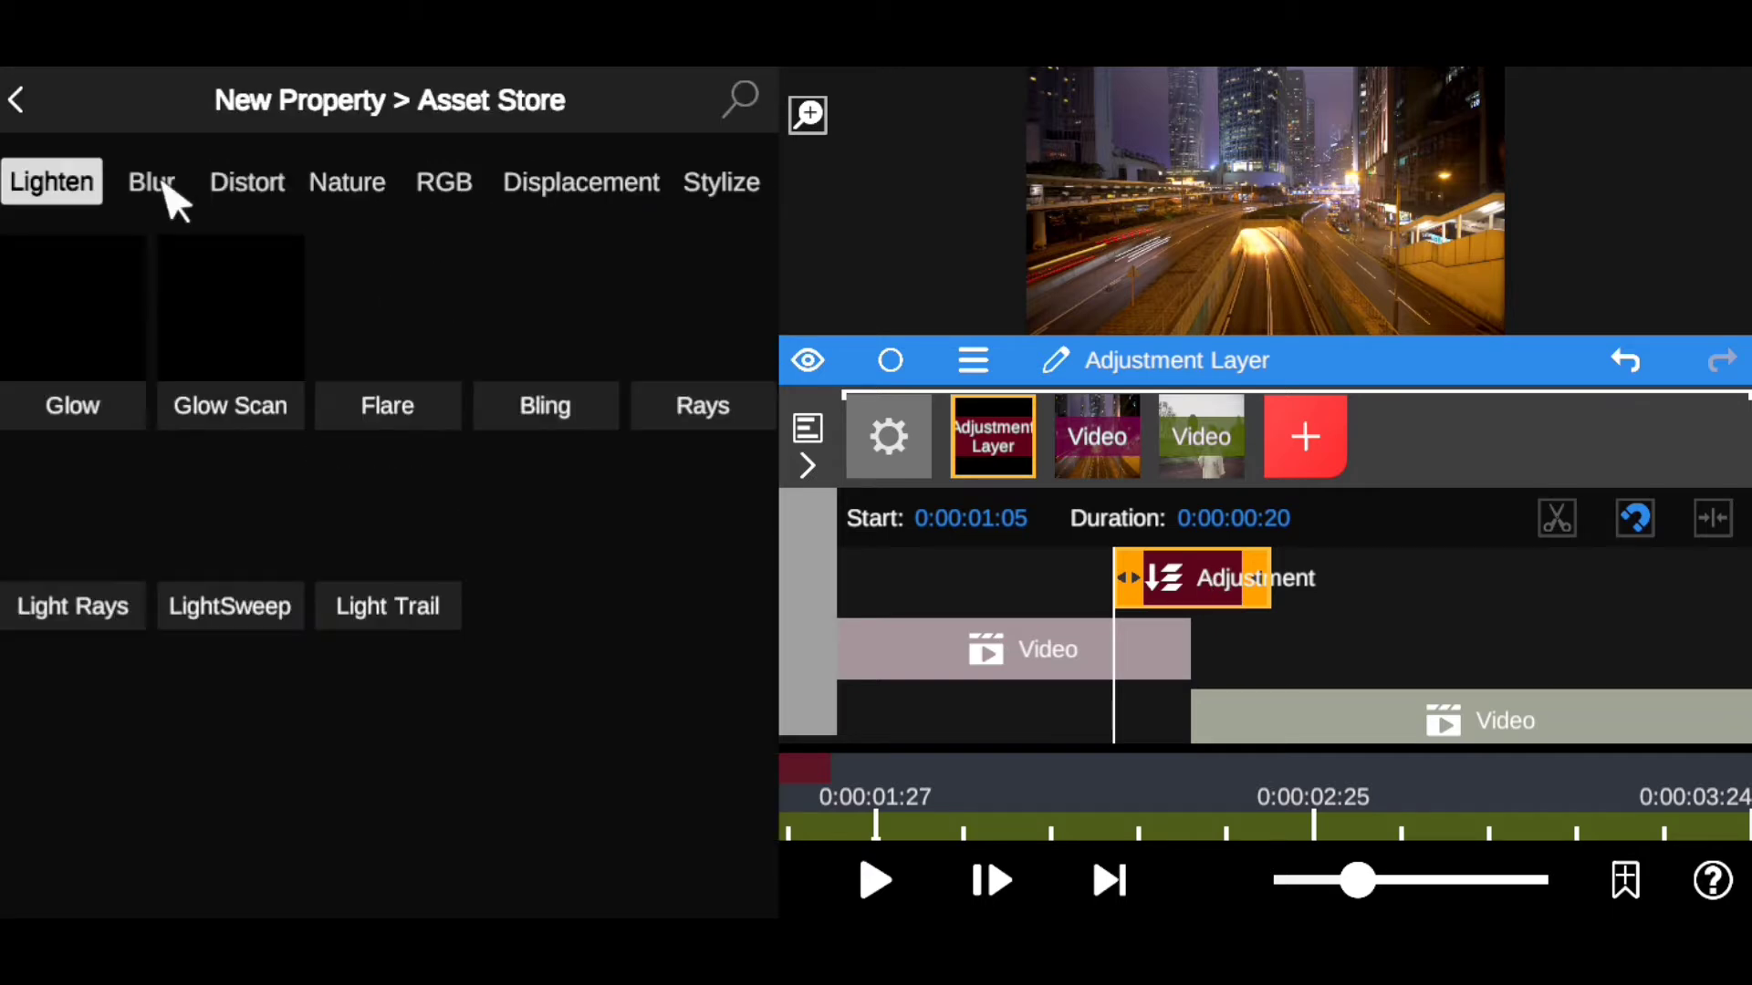
left_click(153, 182)
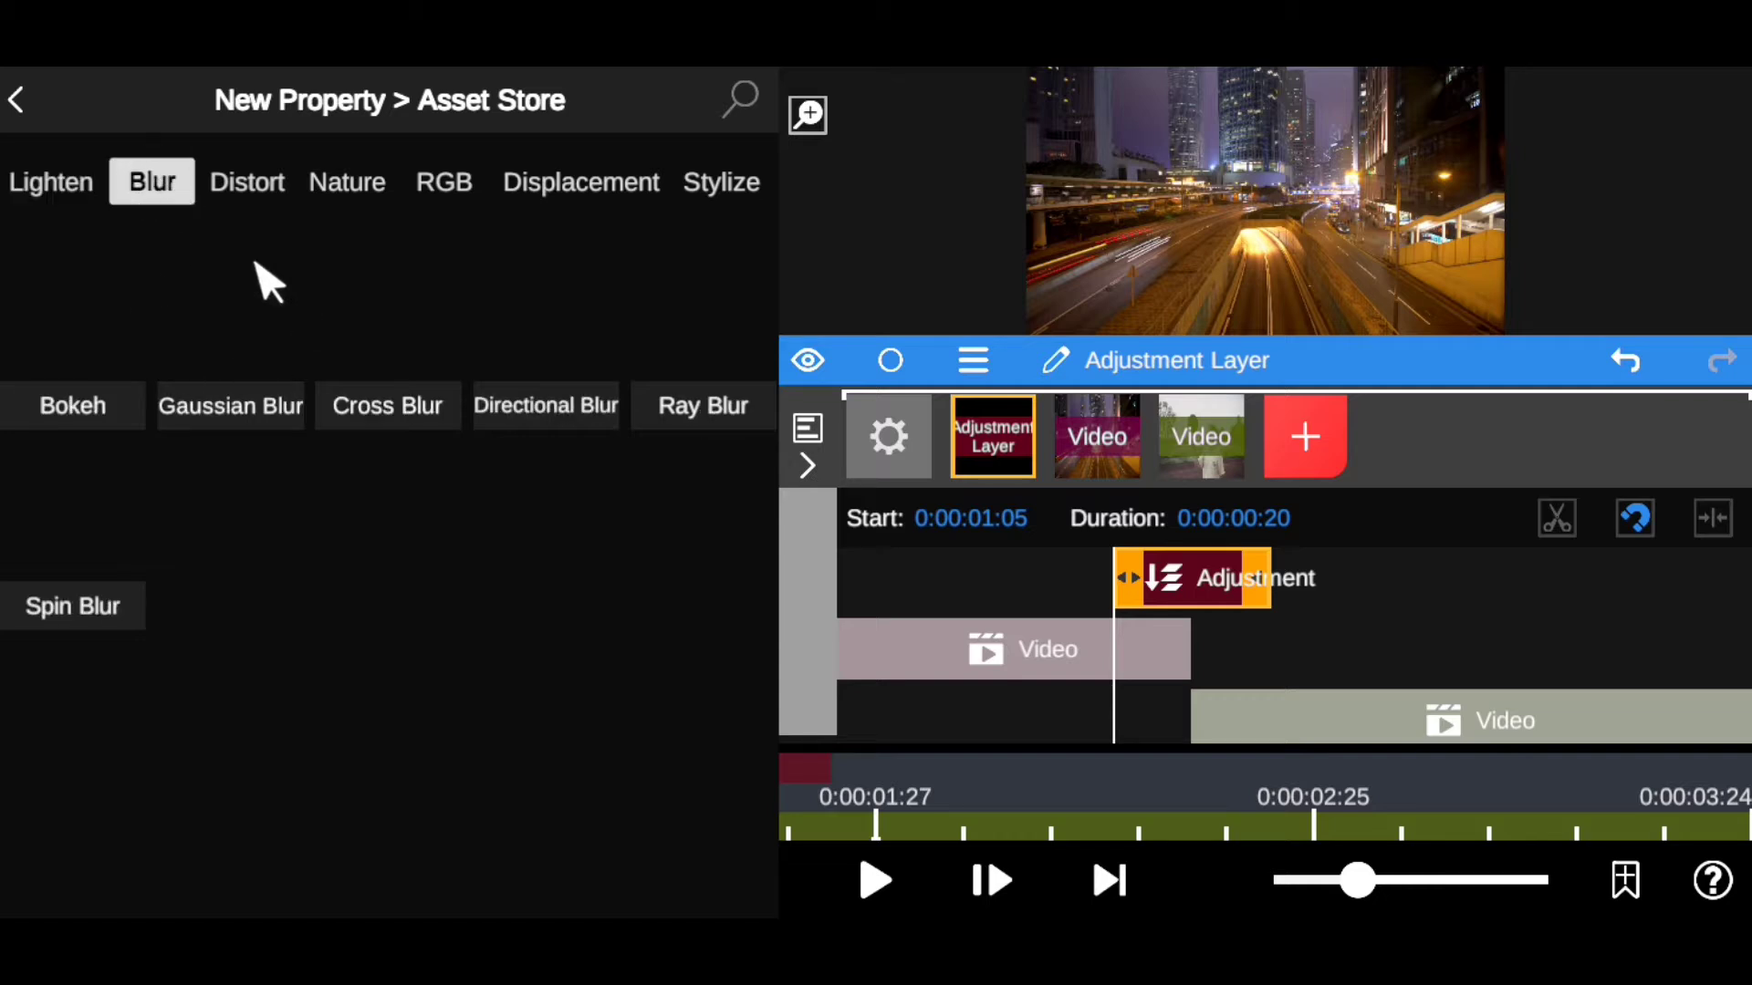
left_click(247, 407)
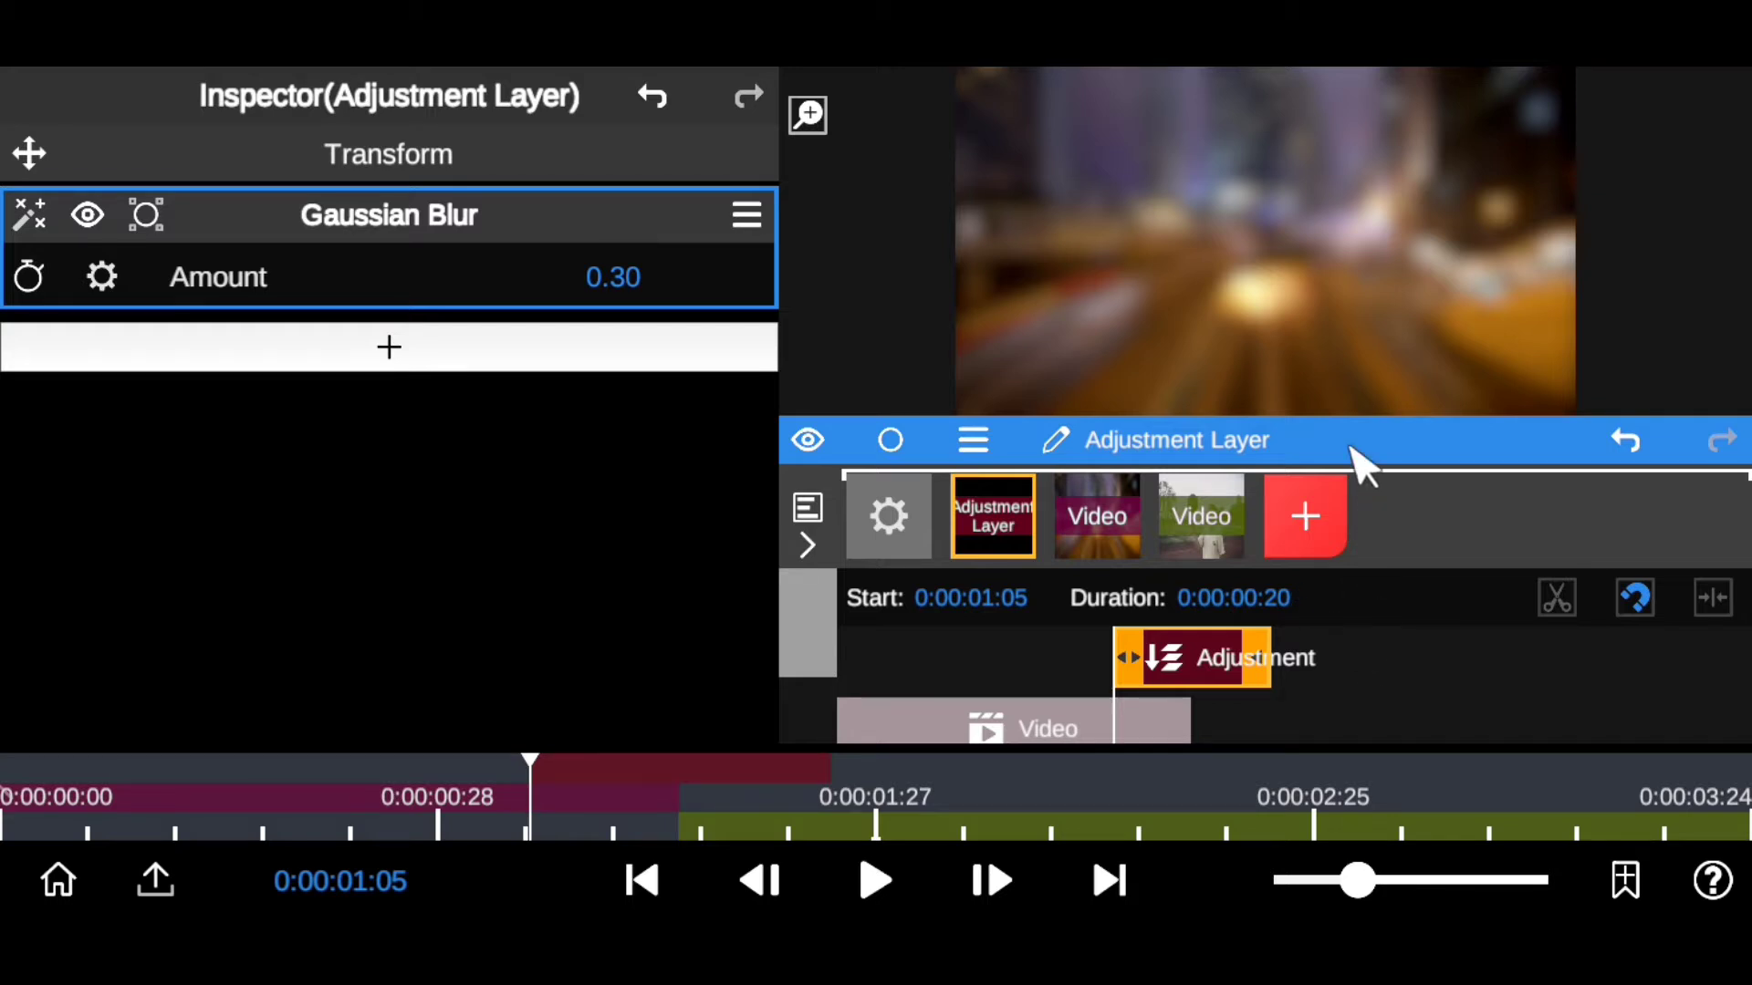
Step: Enable keyframing for the Gaussian Blur amount and add a keyframe at the cut, 0:00:01:14
left_click_drag(1364, 465, 1332, 336)
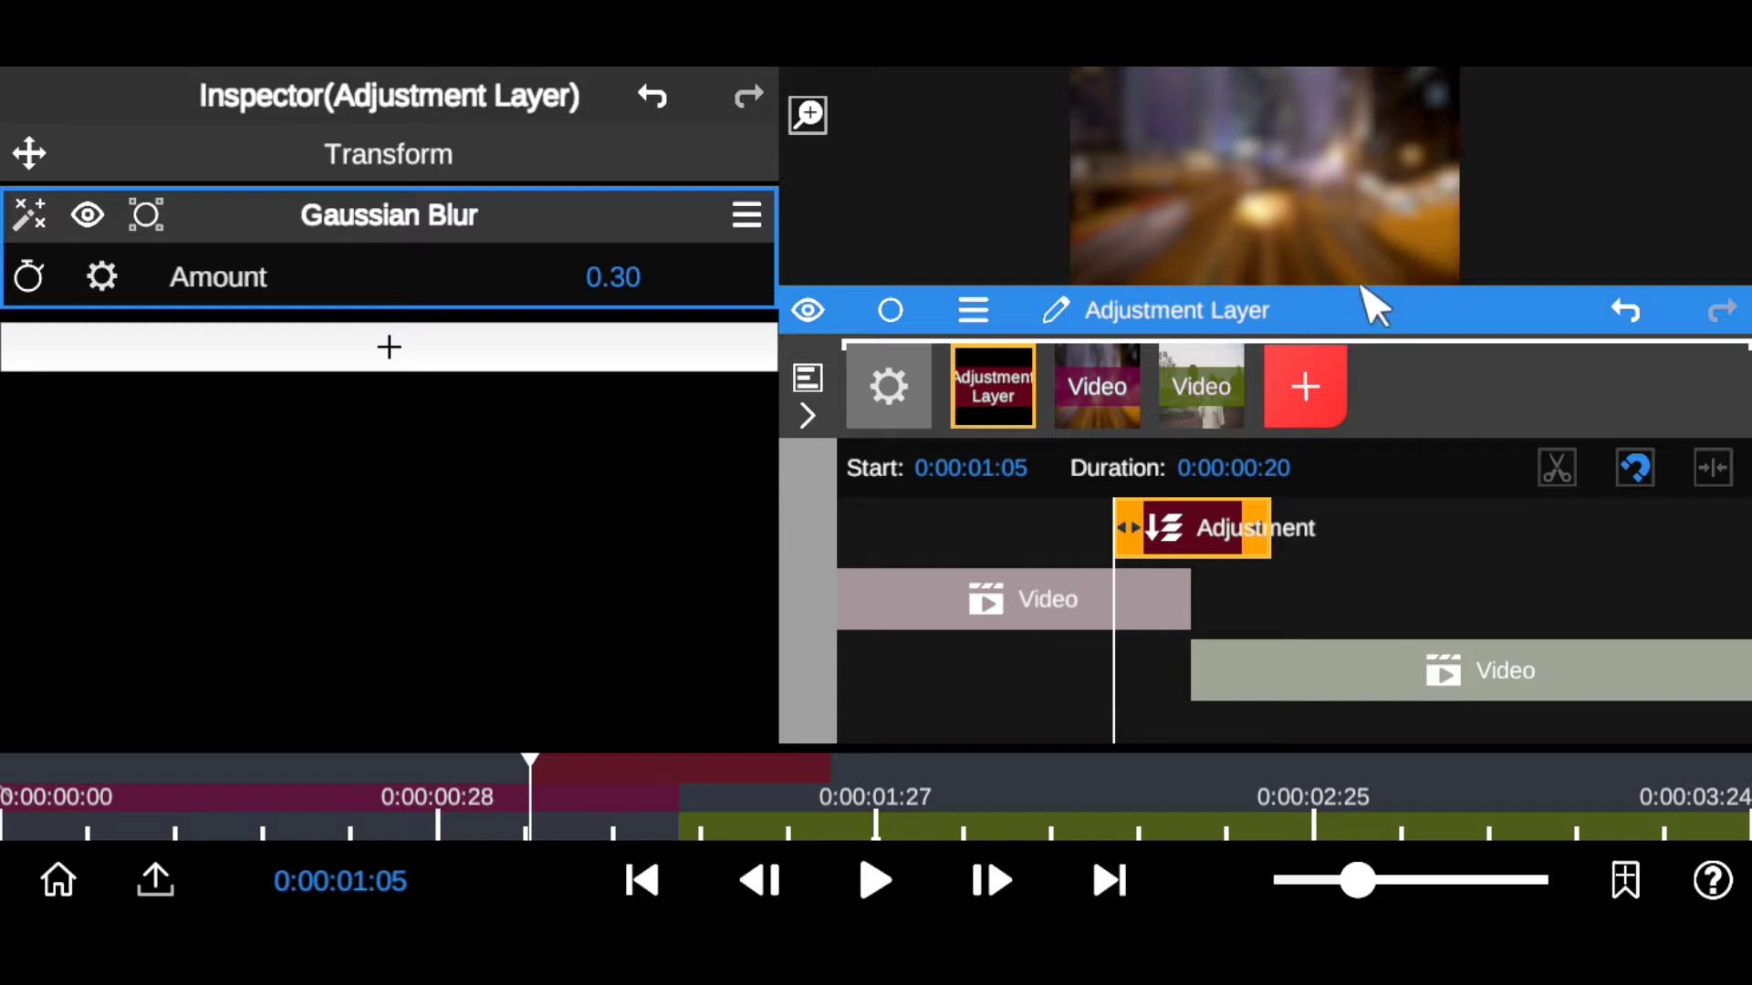
left_click_drag(1365, 317, 1458, 515)
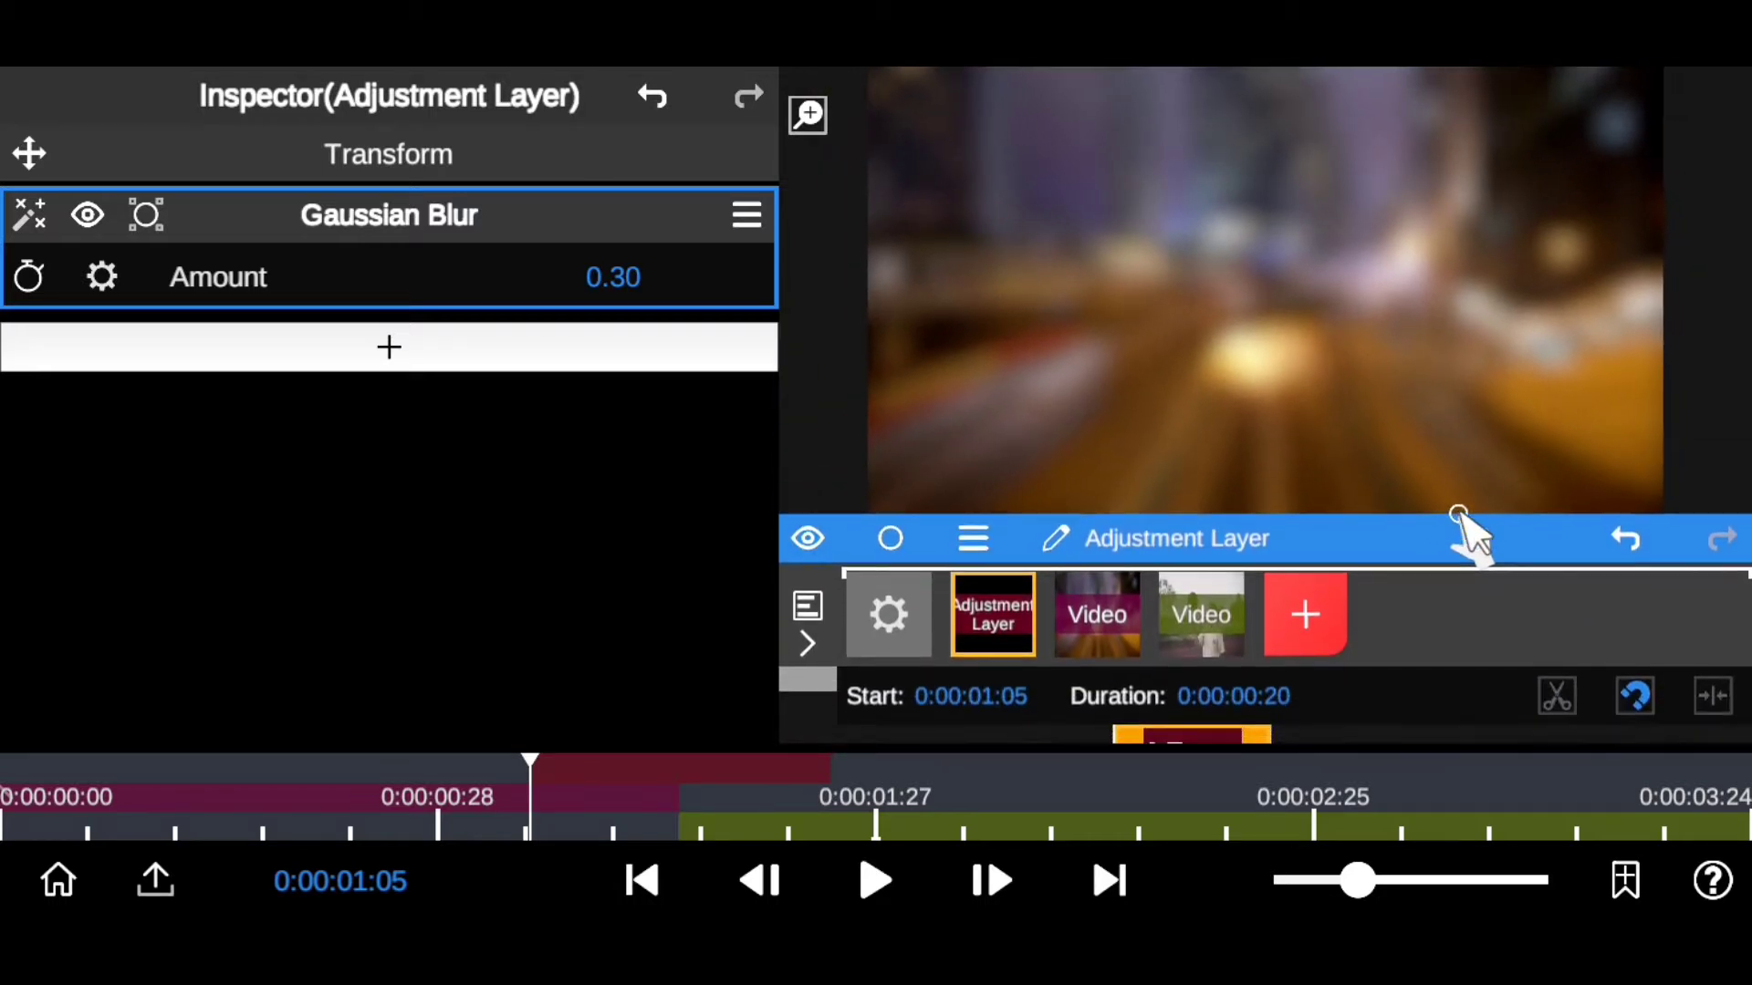
left_click_drag(1264, 520, 1259, 471)
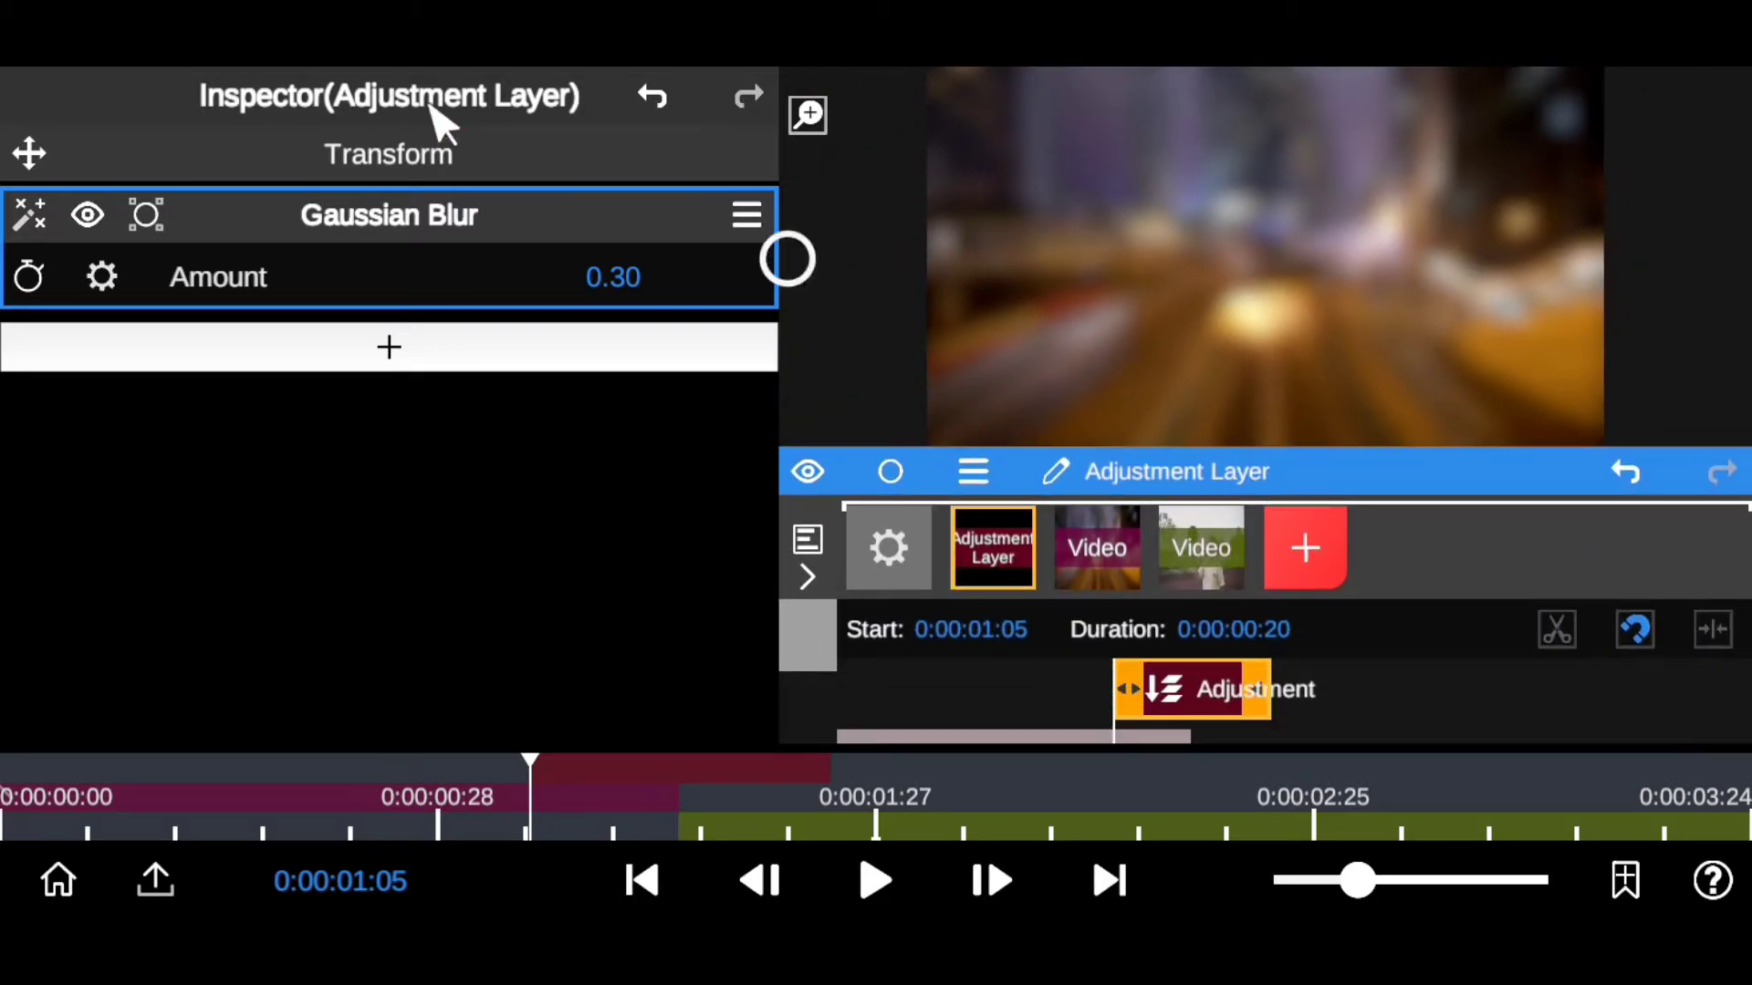
left_click(351, 218)
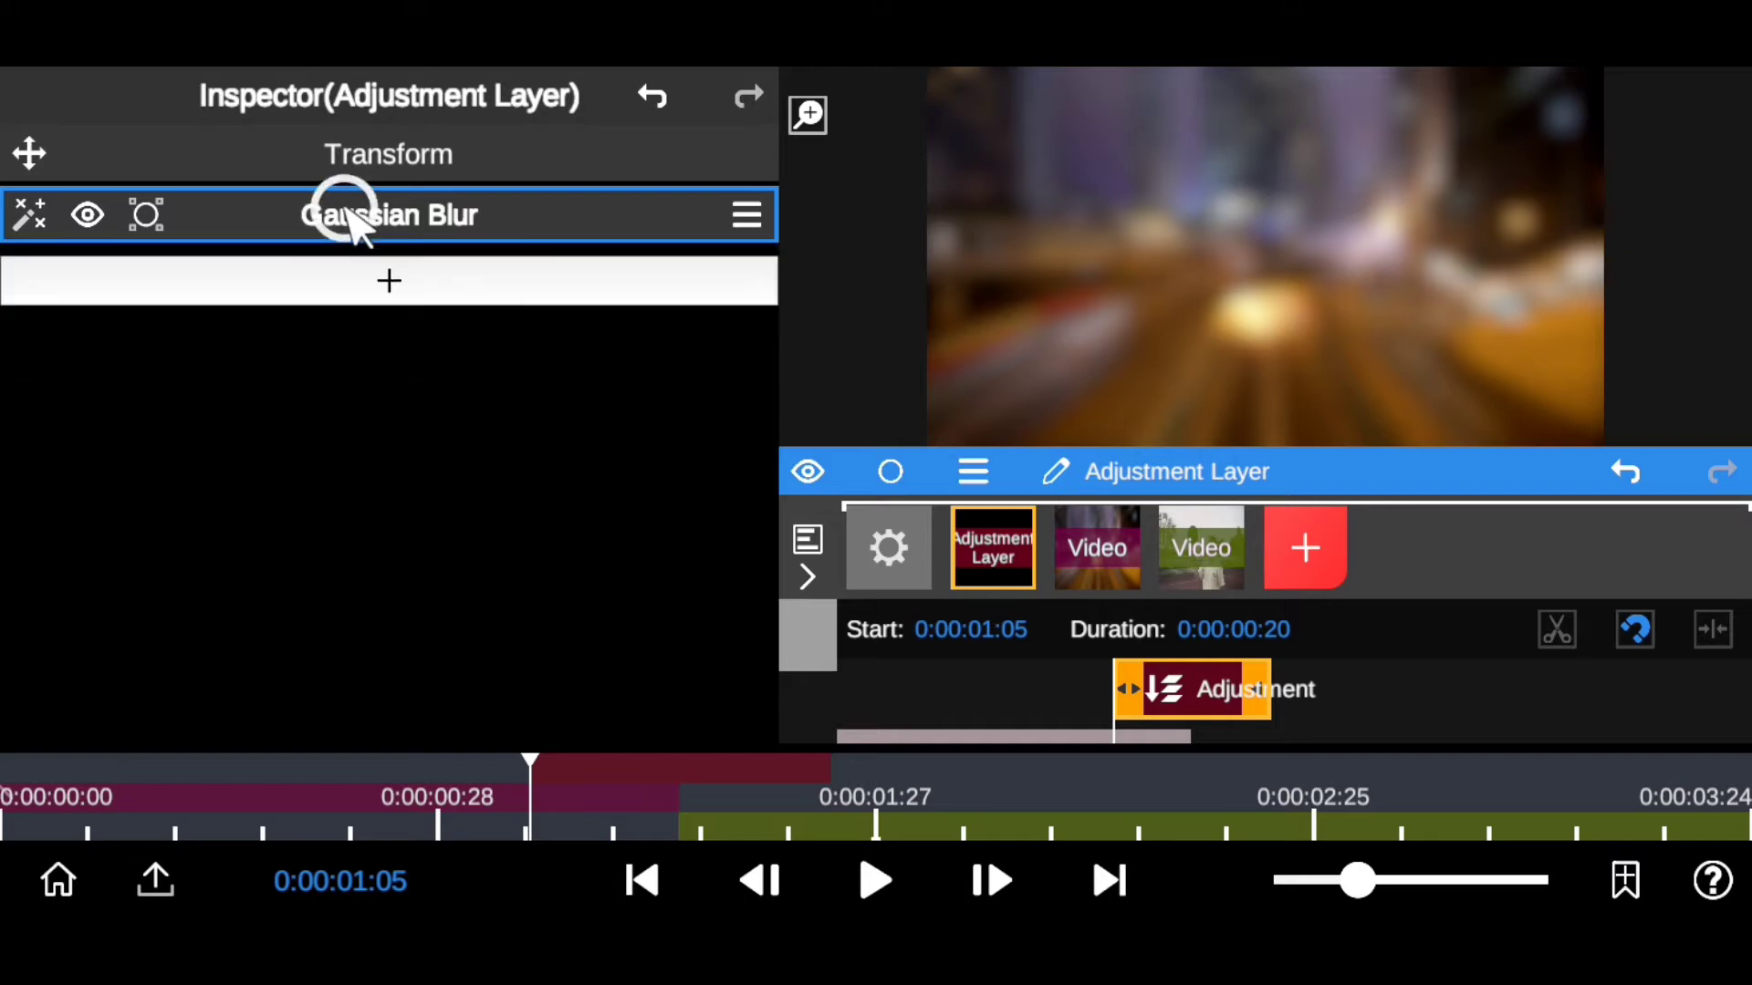
left_click(36, 283)
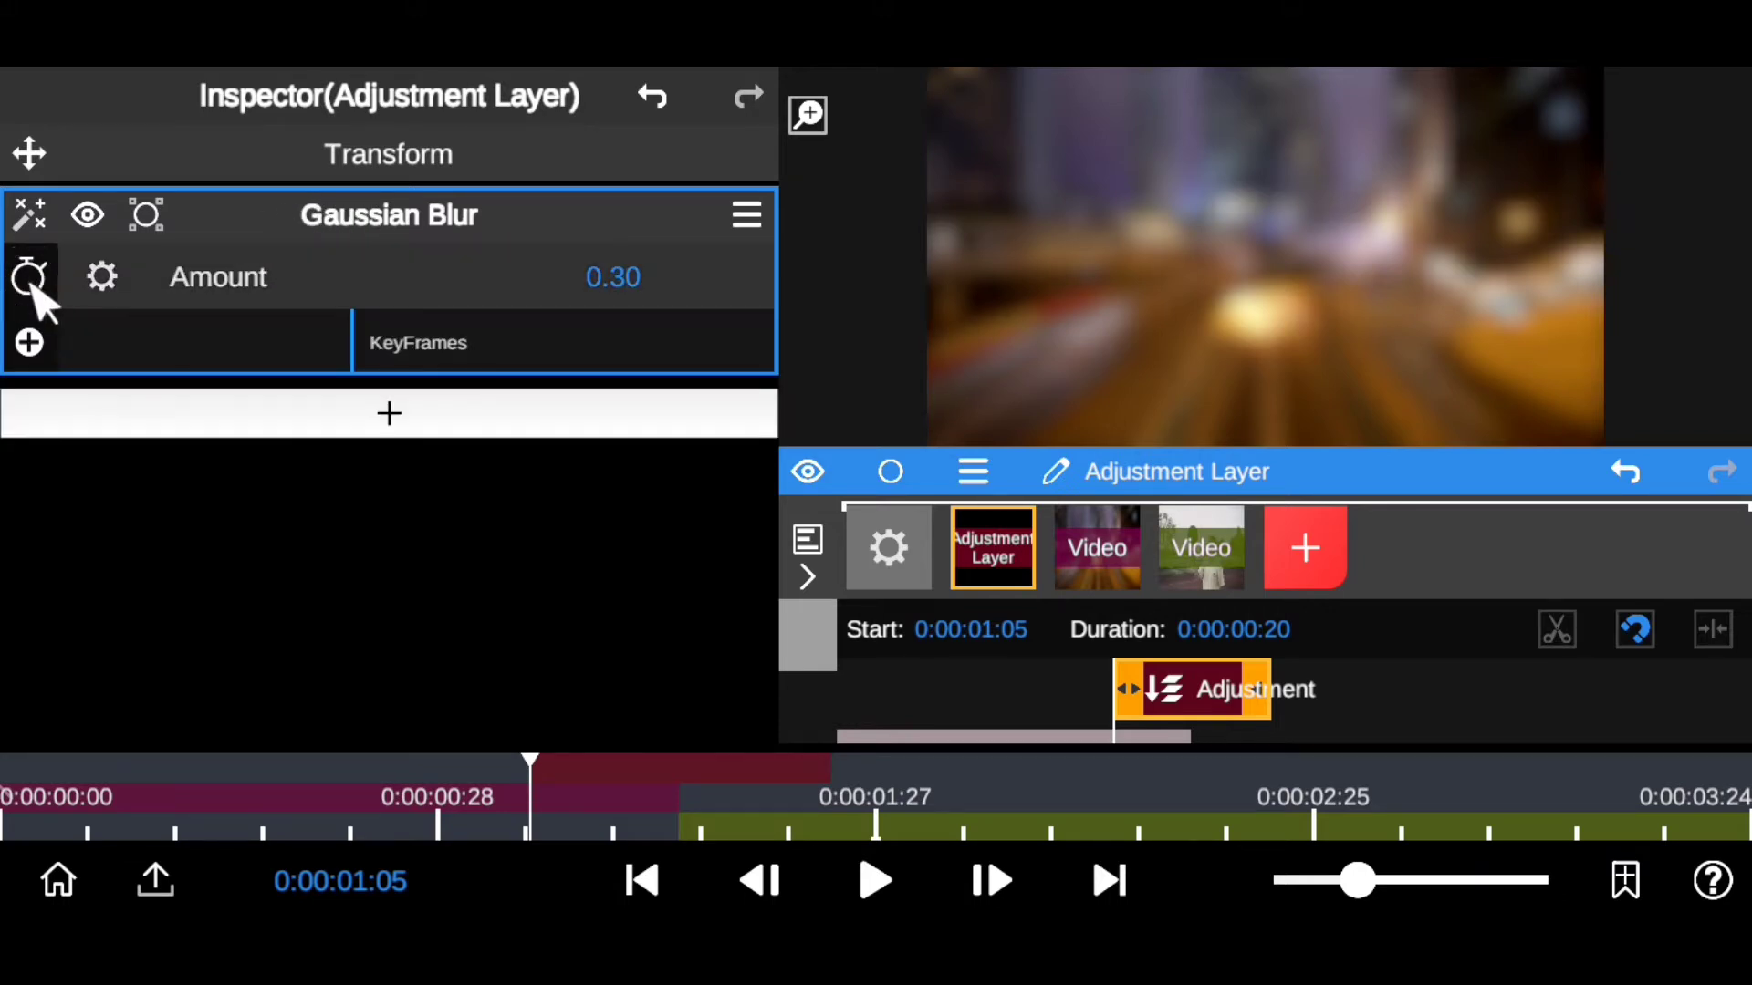
left_click_drag(1264, 472, 1255, 354)
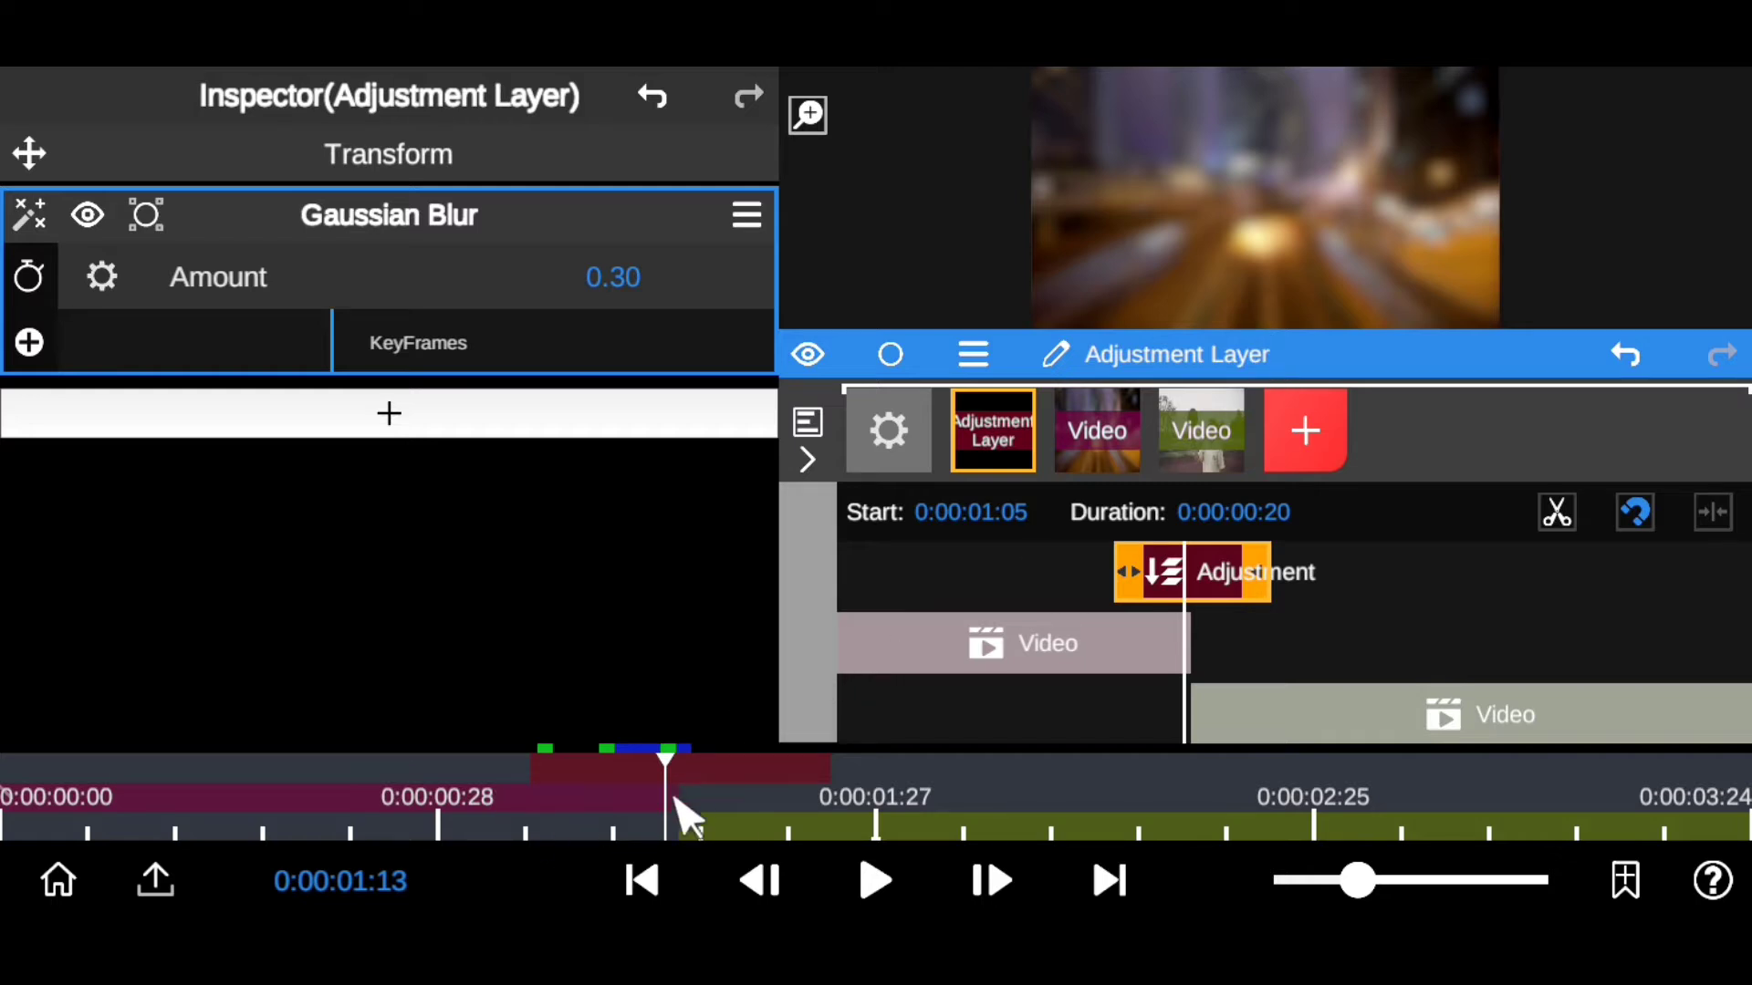
mouse_move(675, 796)
left_mouse_down()
mouse_move(712, 806)
mouse_move(681, 803)
left_mouse_up()
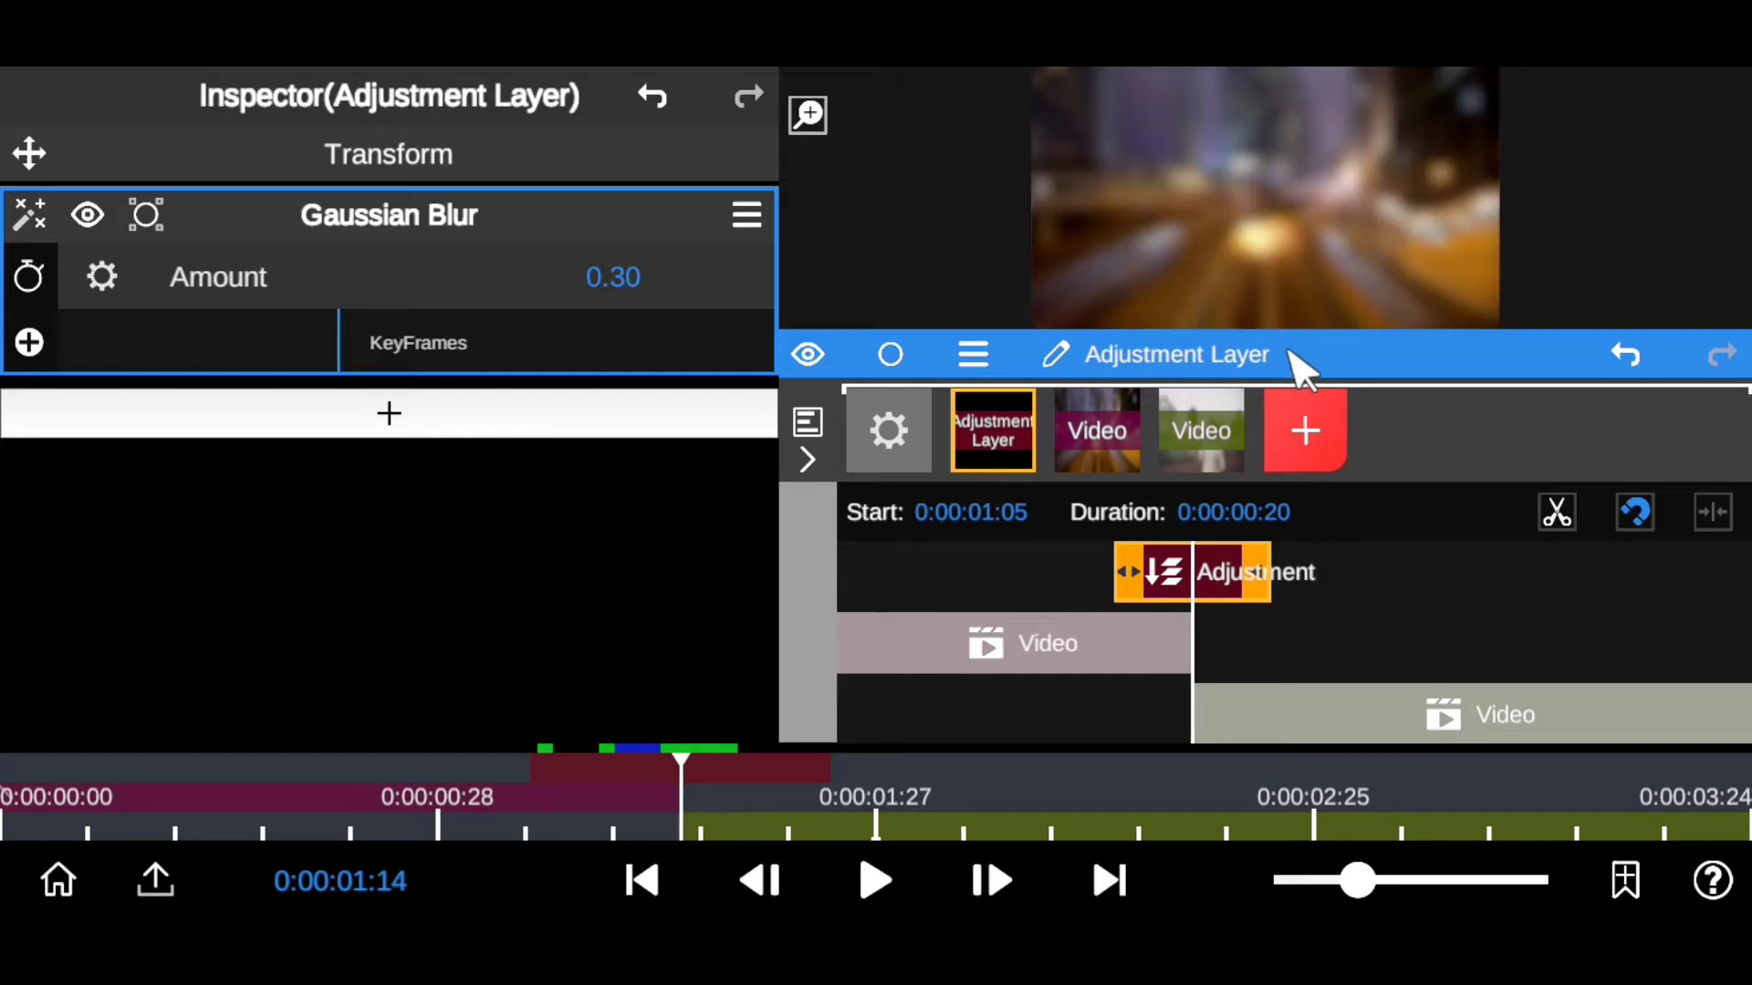
mouse_move(1284, 347)
left_mouse_down()
mouse_move(1306, 426)
mouse_move(1294, 358)
left_mouse_up()
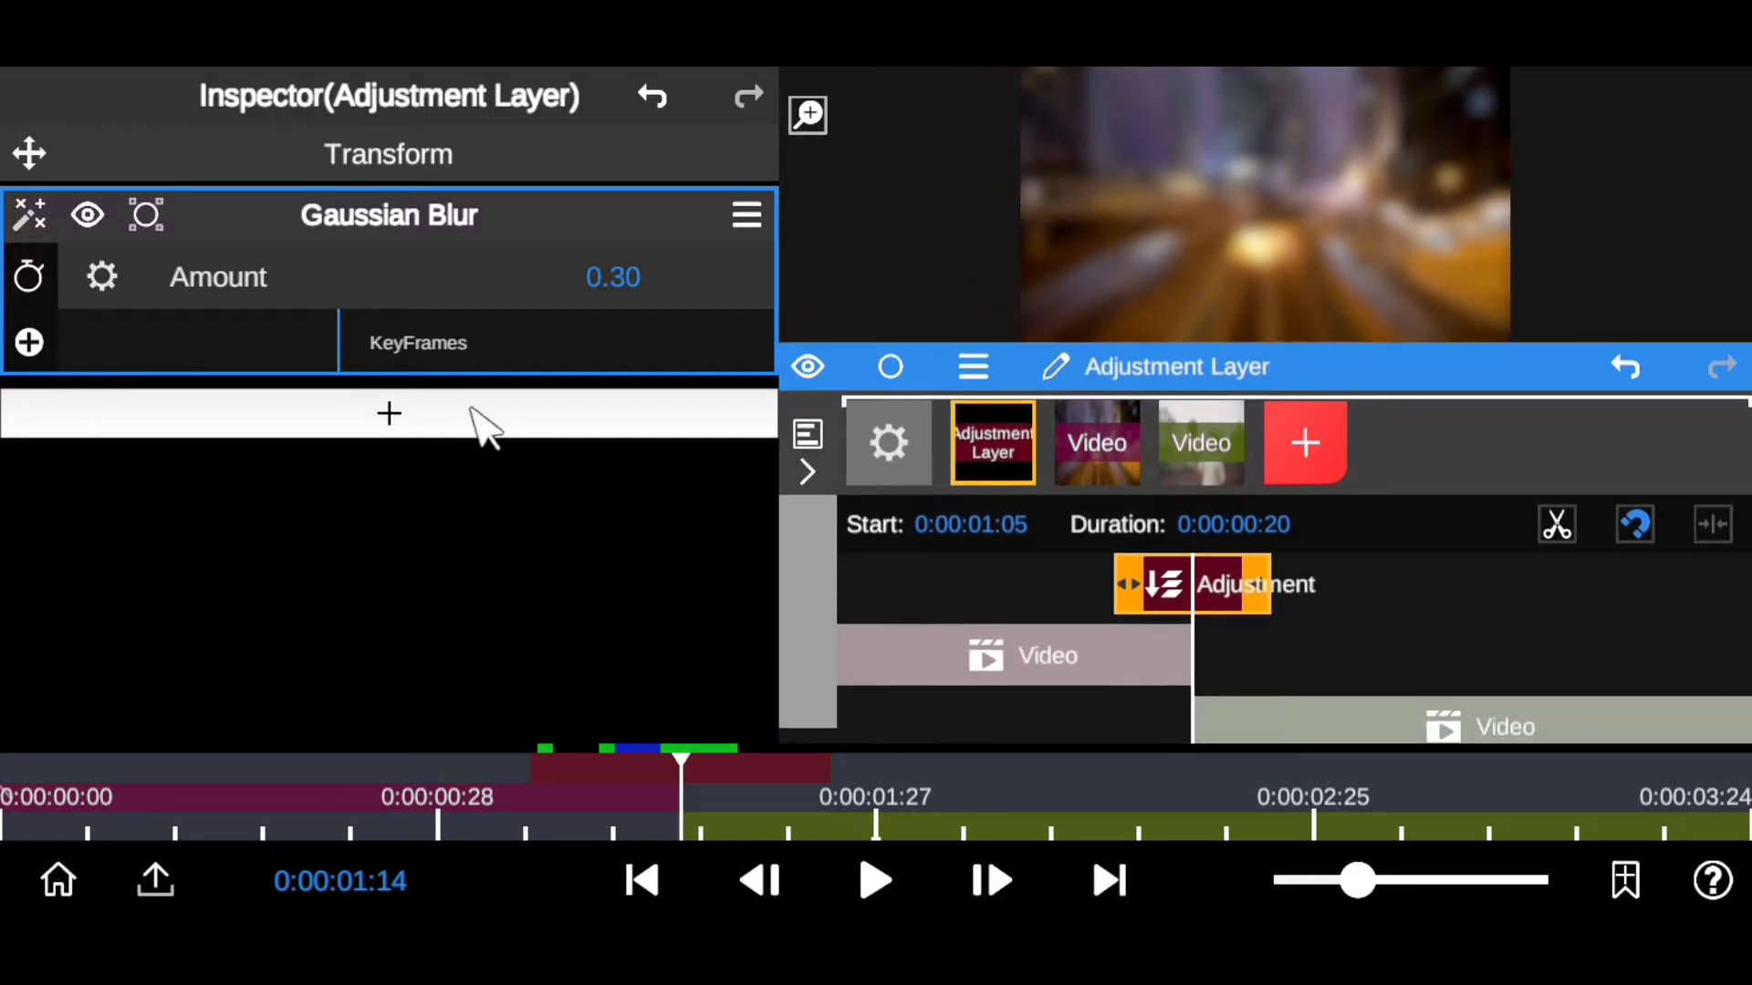
left_click(29, 343)
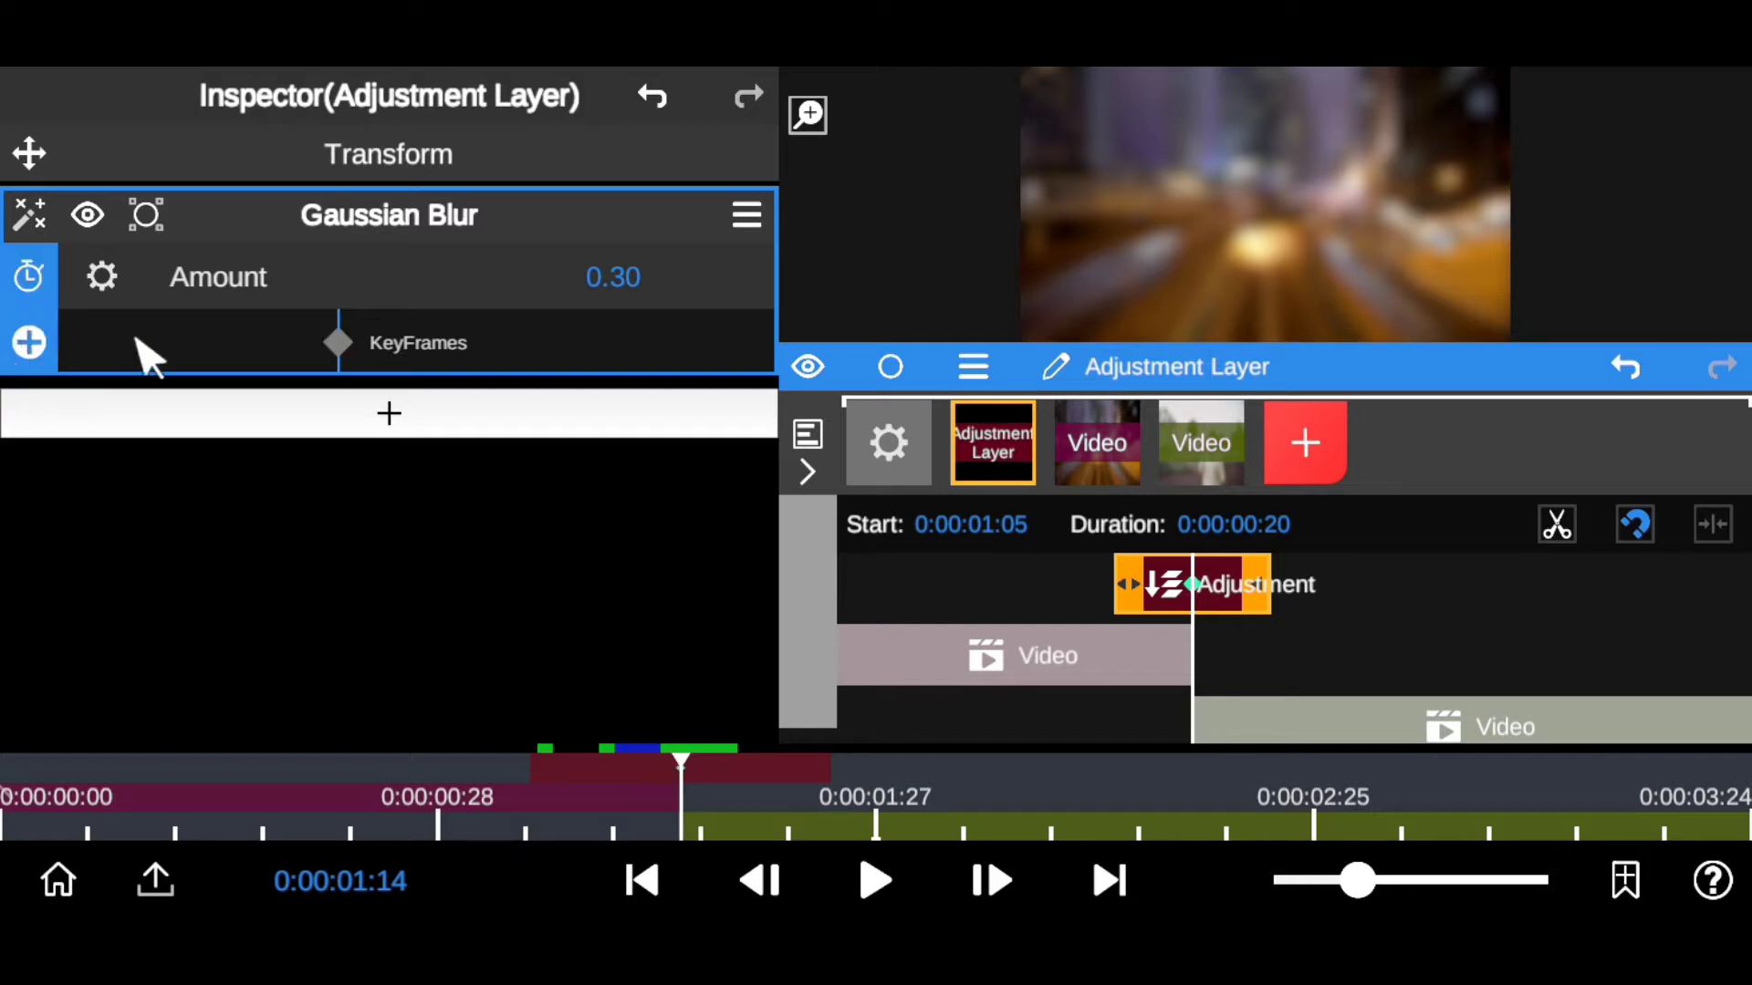
Step: Set the Gaussian Blur amount to 0.50 on the keyframe at the cut, 0:00:01:14
left_click(628, 279)
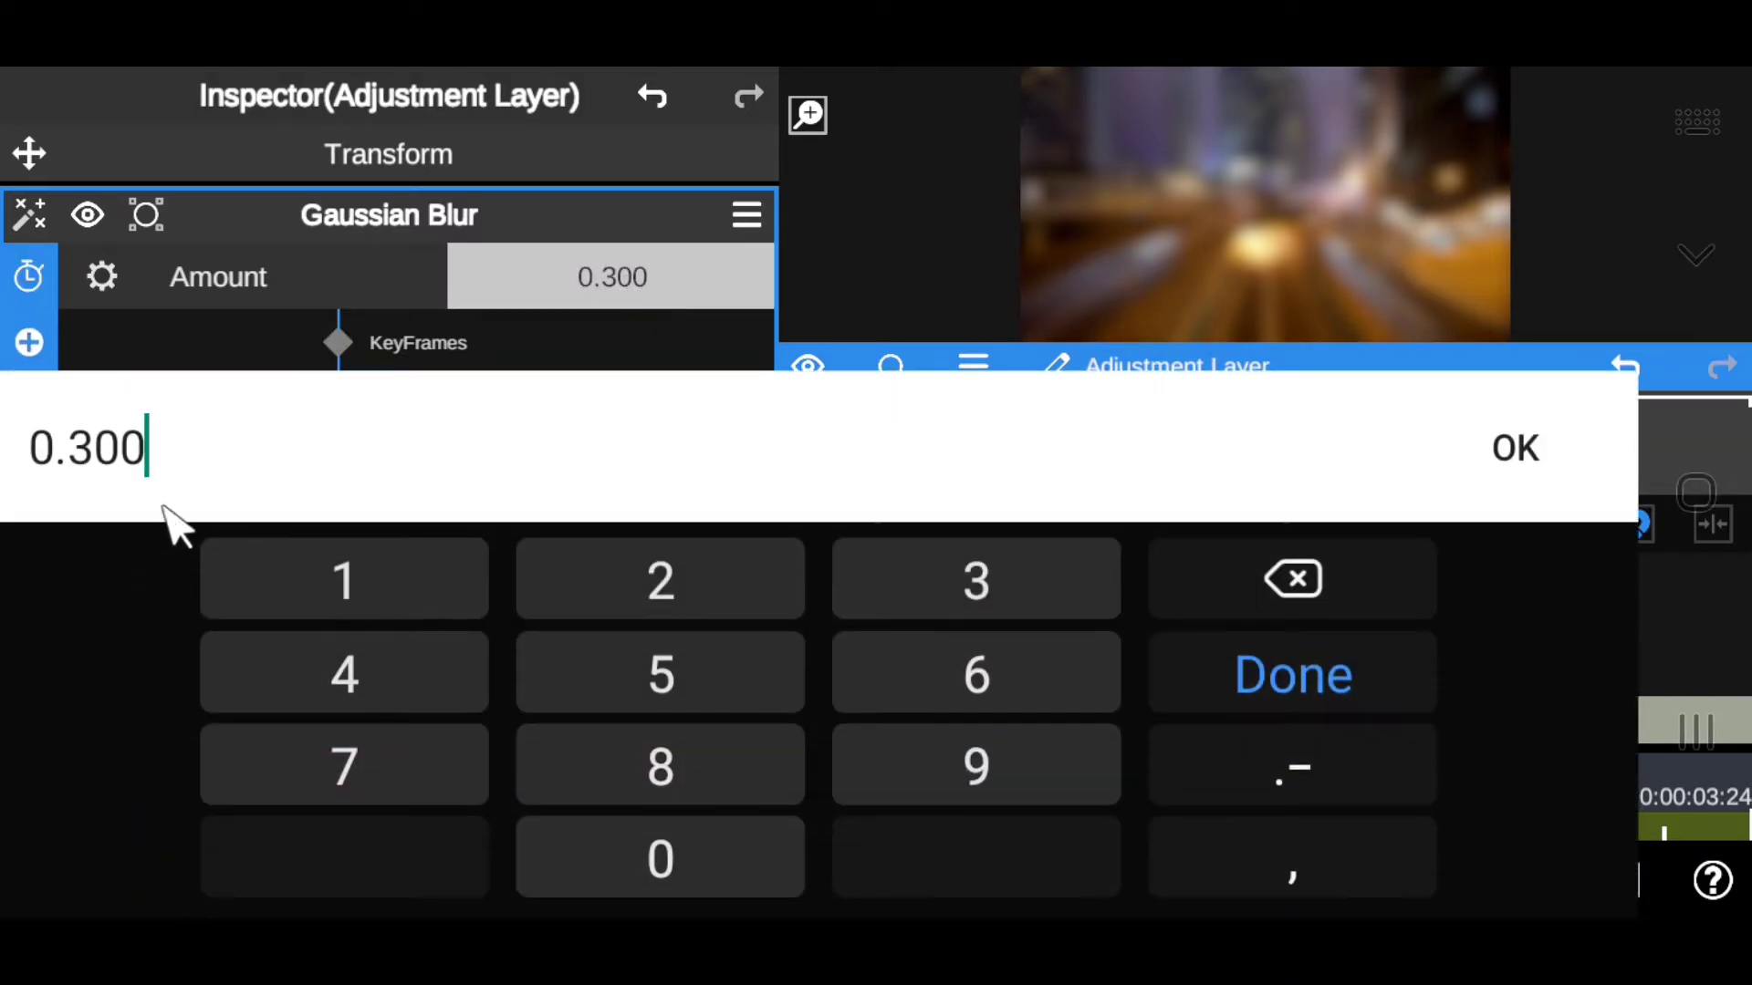
key("shift+Left")
key("shift+Left")
key("shift+Left")
key("shift+Left")
key("Right")
key("shift+Left")
key("shift+Left")
key("shift+Left")
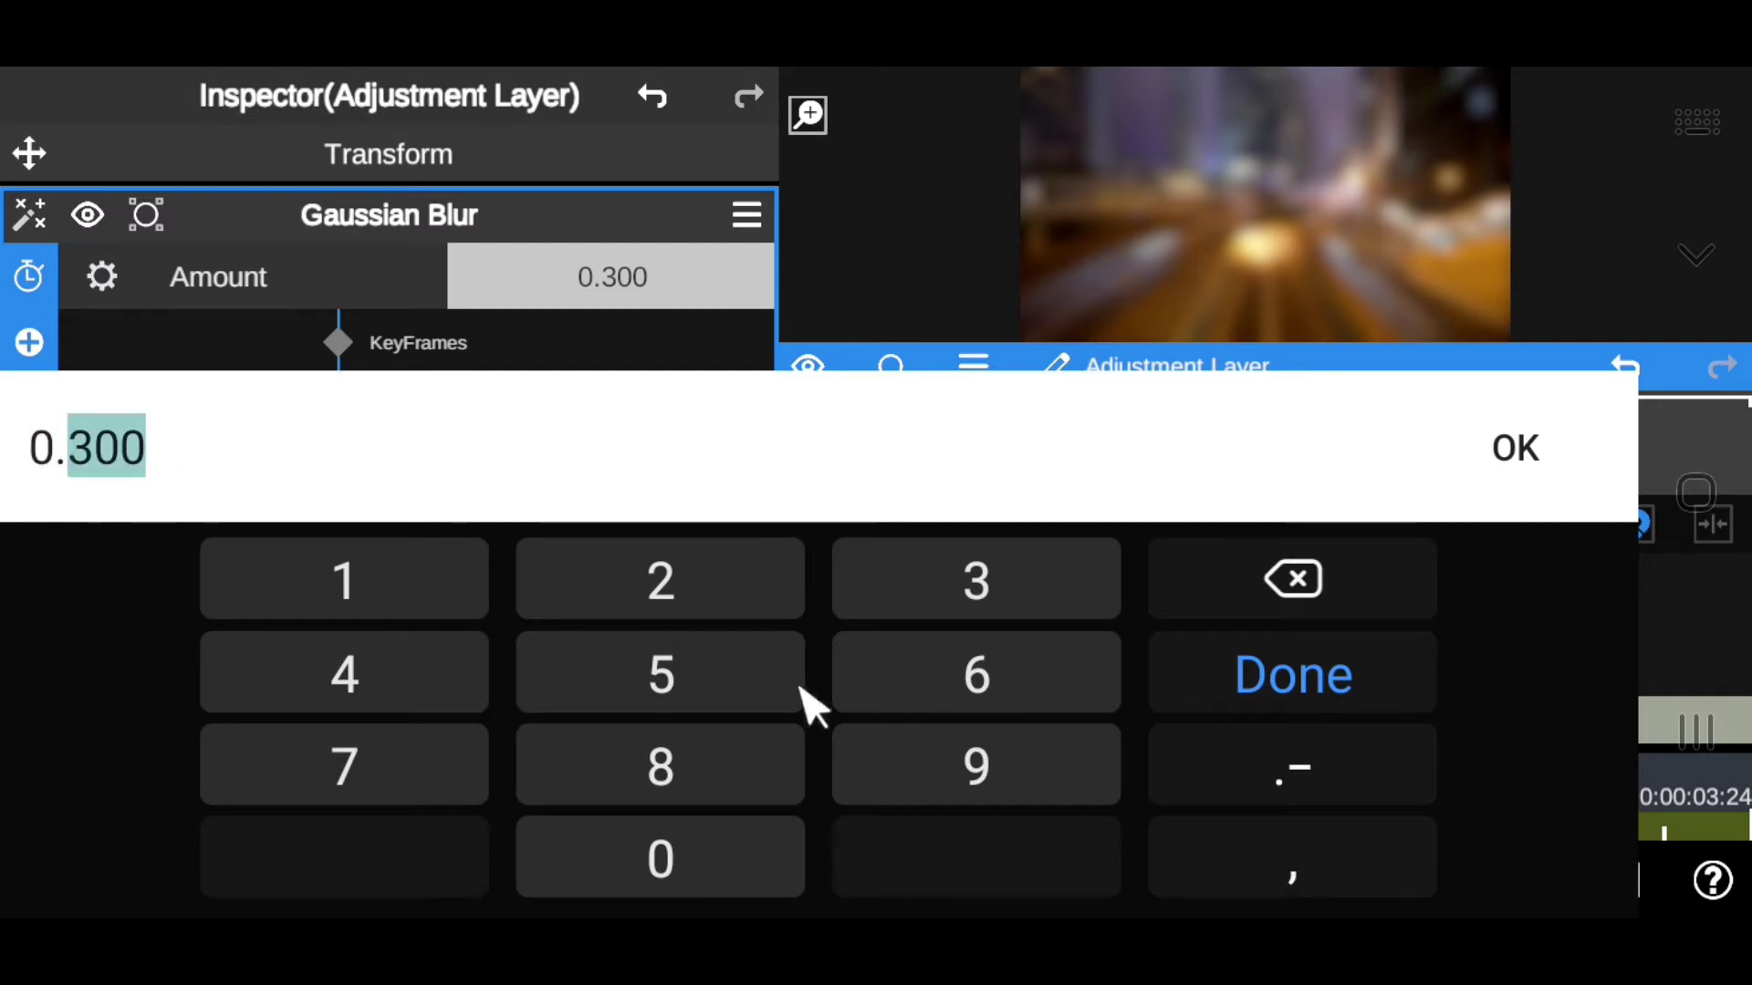
type("5")
left_click(650, 863)
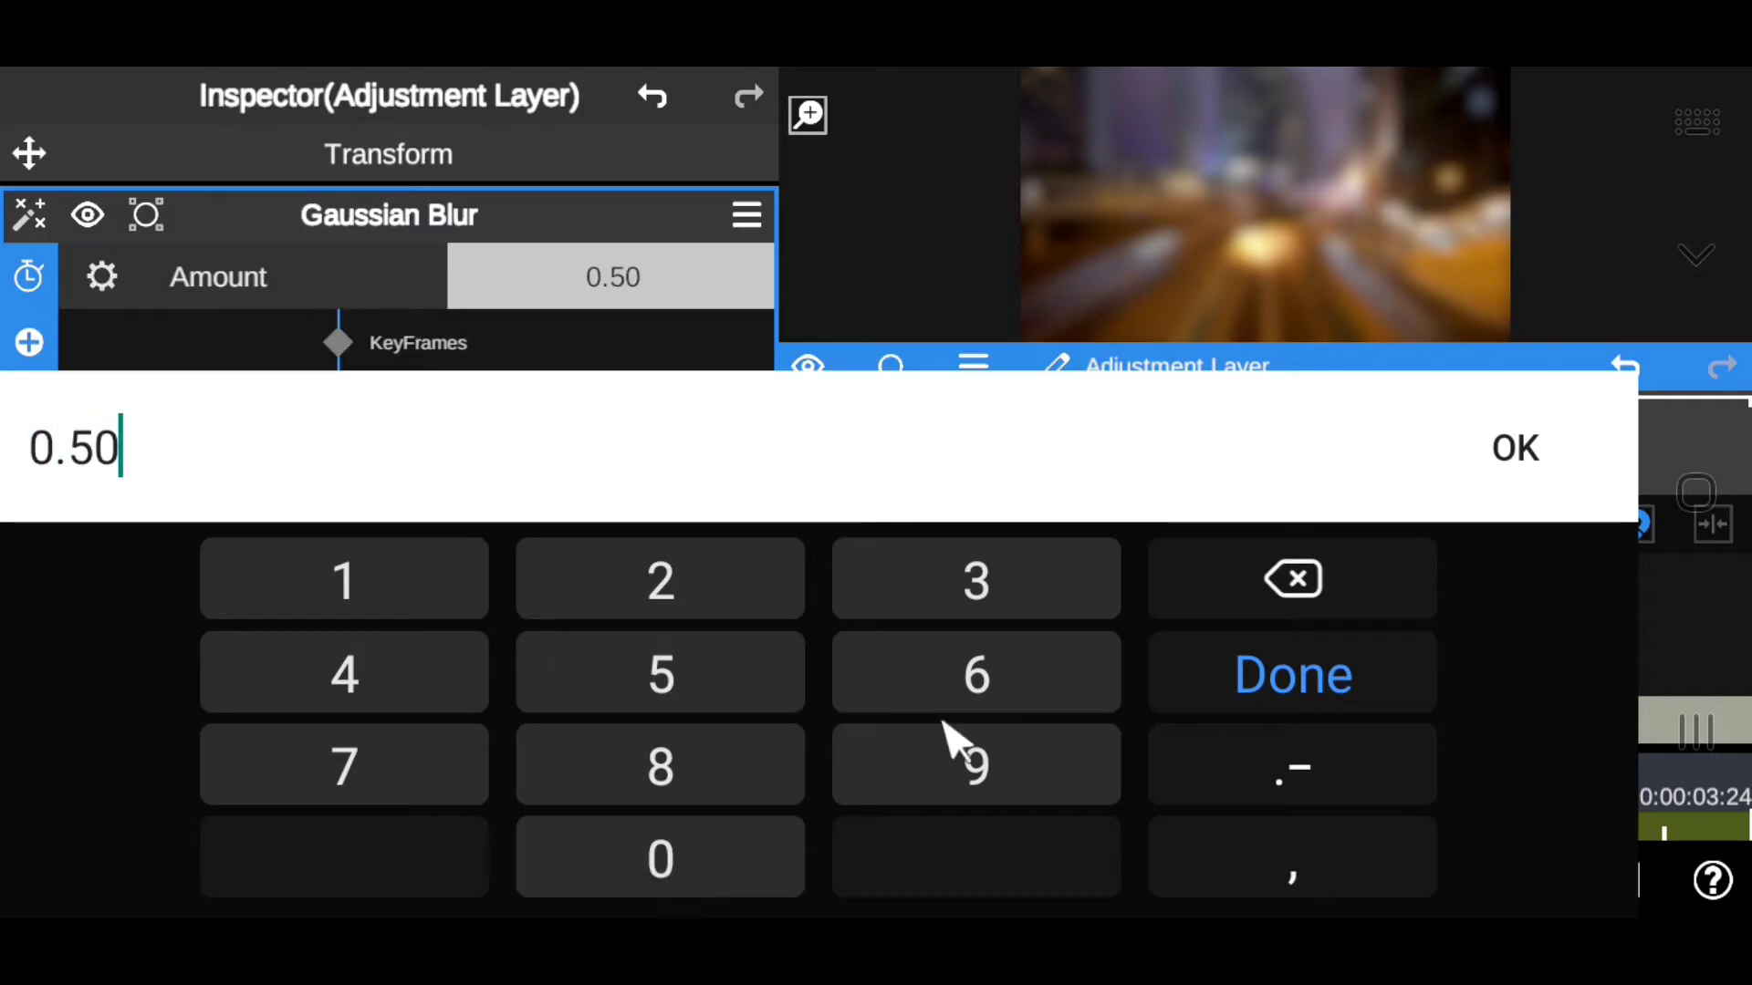
left_click(1516, 450)
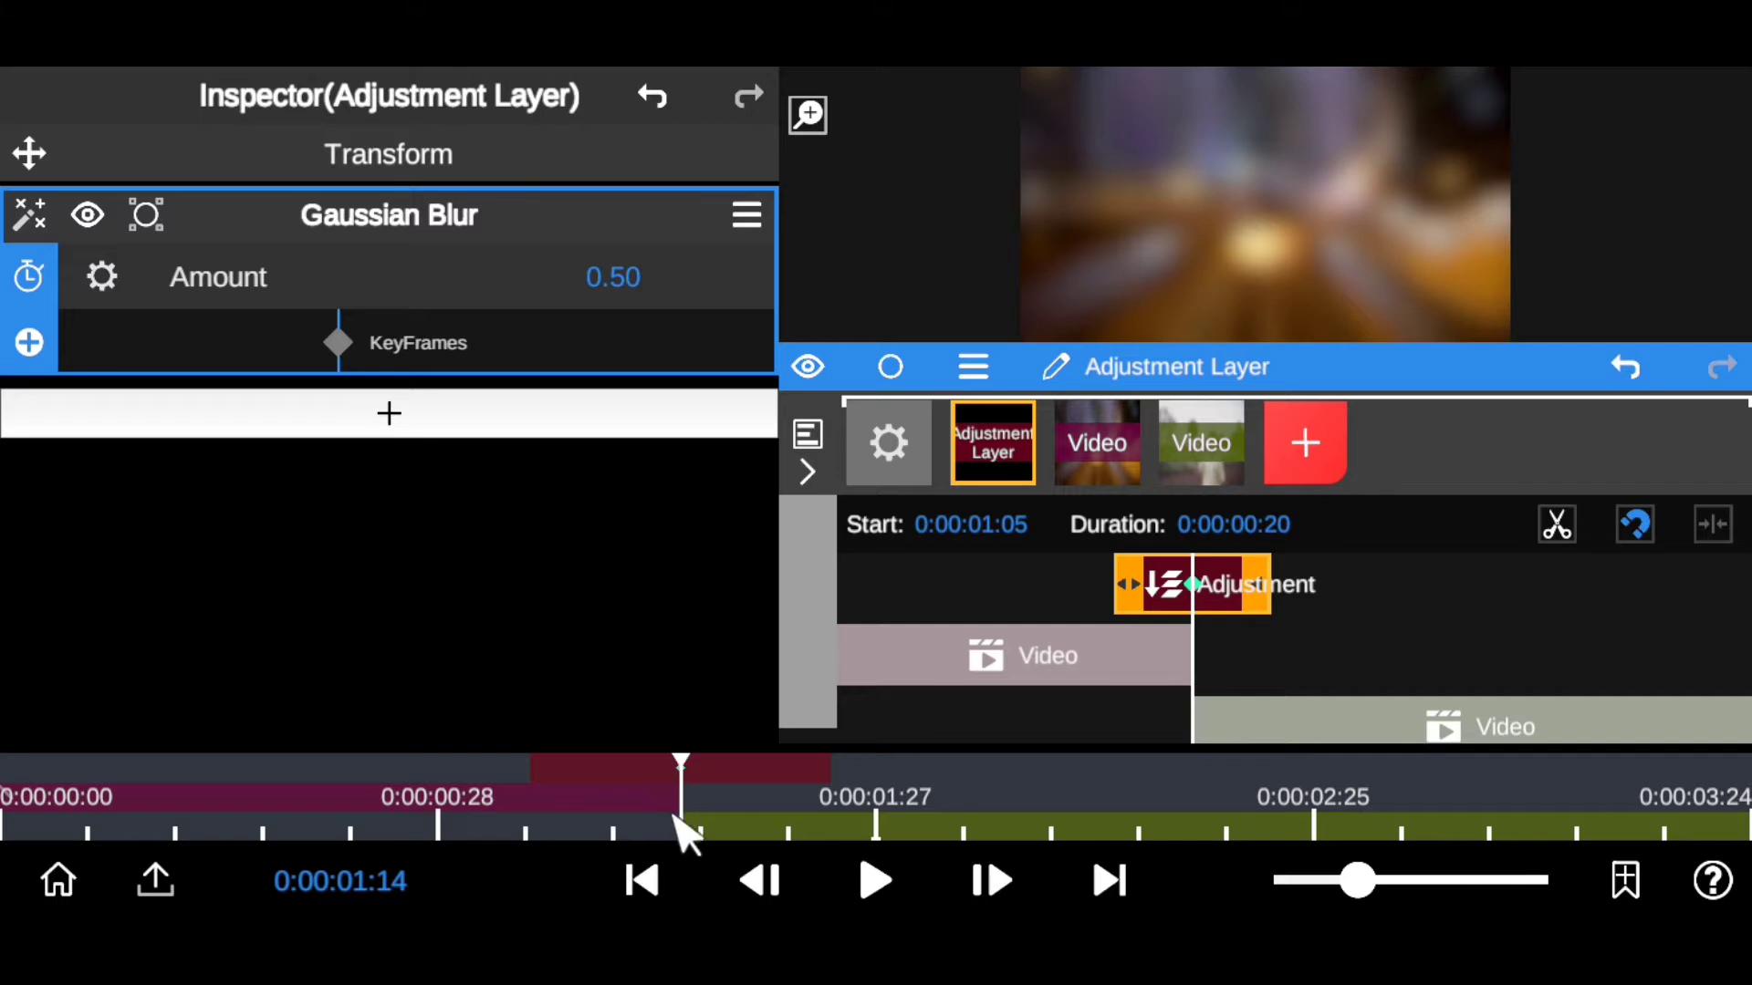
Step: Add a keyframe with a Gaussian Blur amount of 0.0 before the cut, at 0:00:01:09
left_click_drag(681, 810, 591, 810)
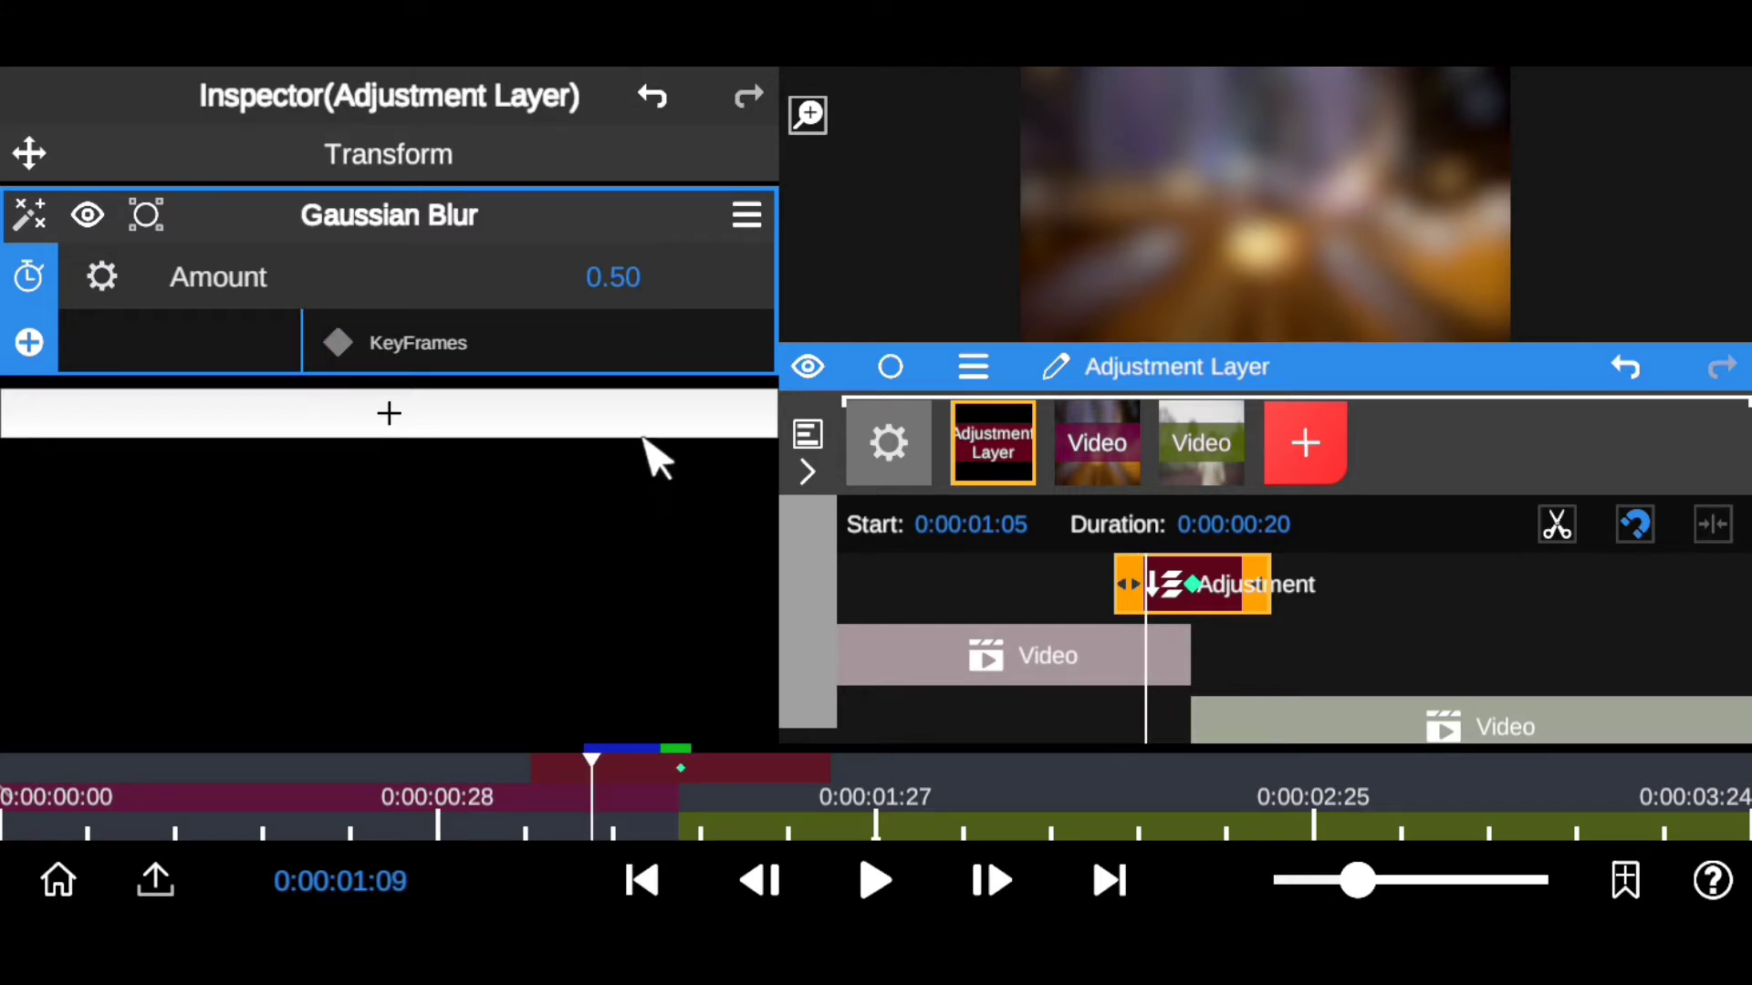
left_click(606, 275)
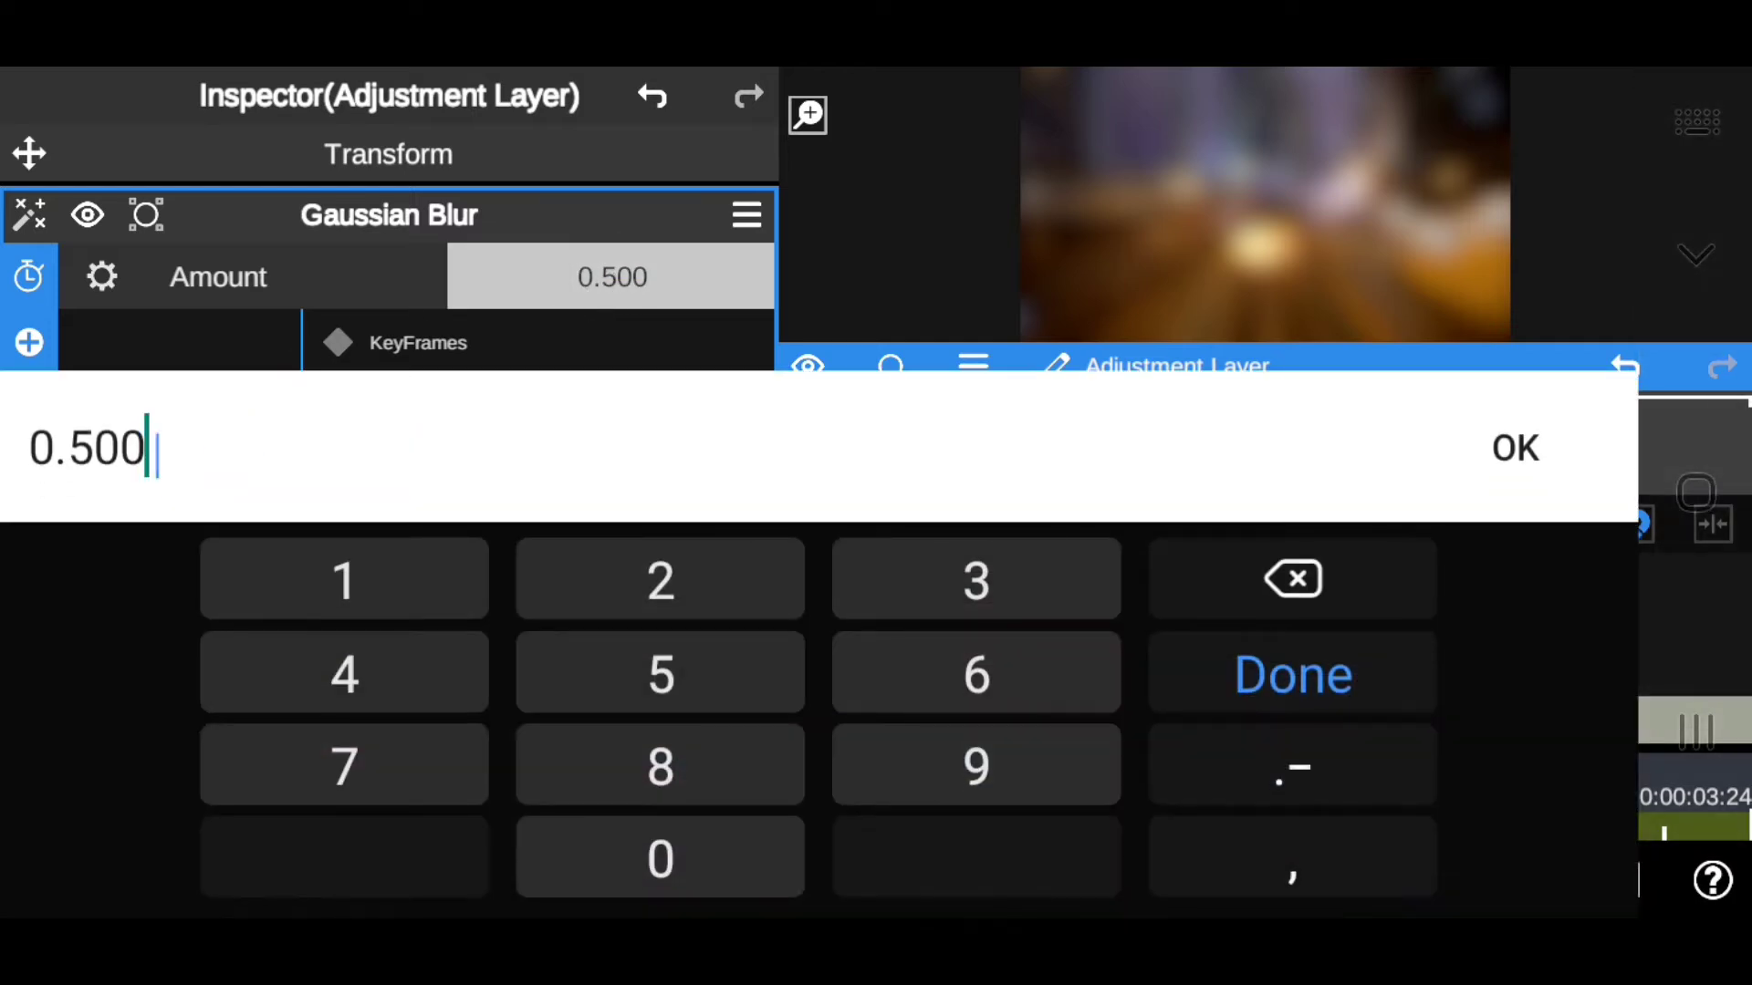
left_click_drag(144, 447, 94, 447)
type("0")
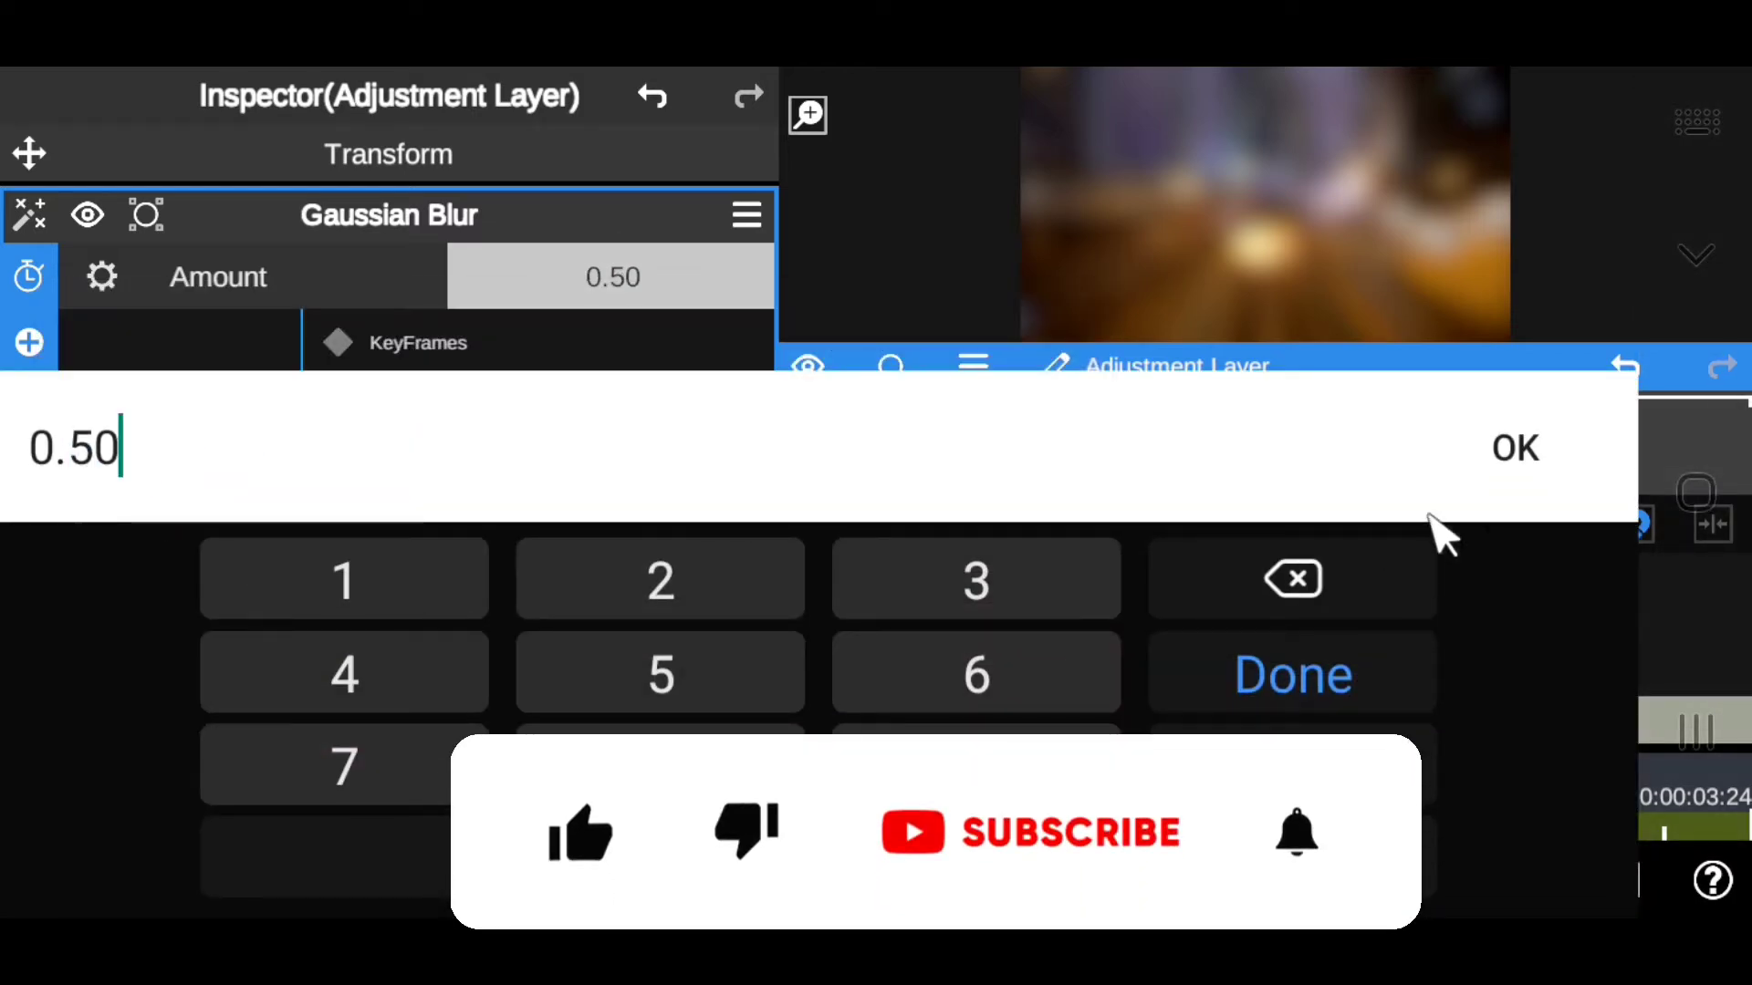
key("shift+Left")
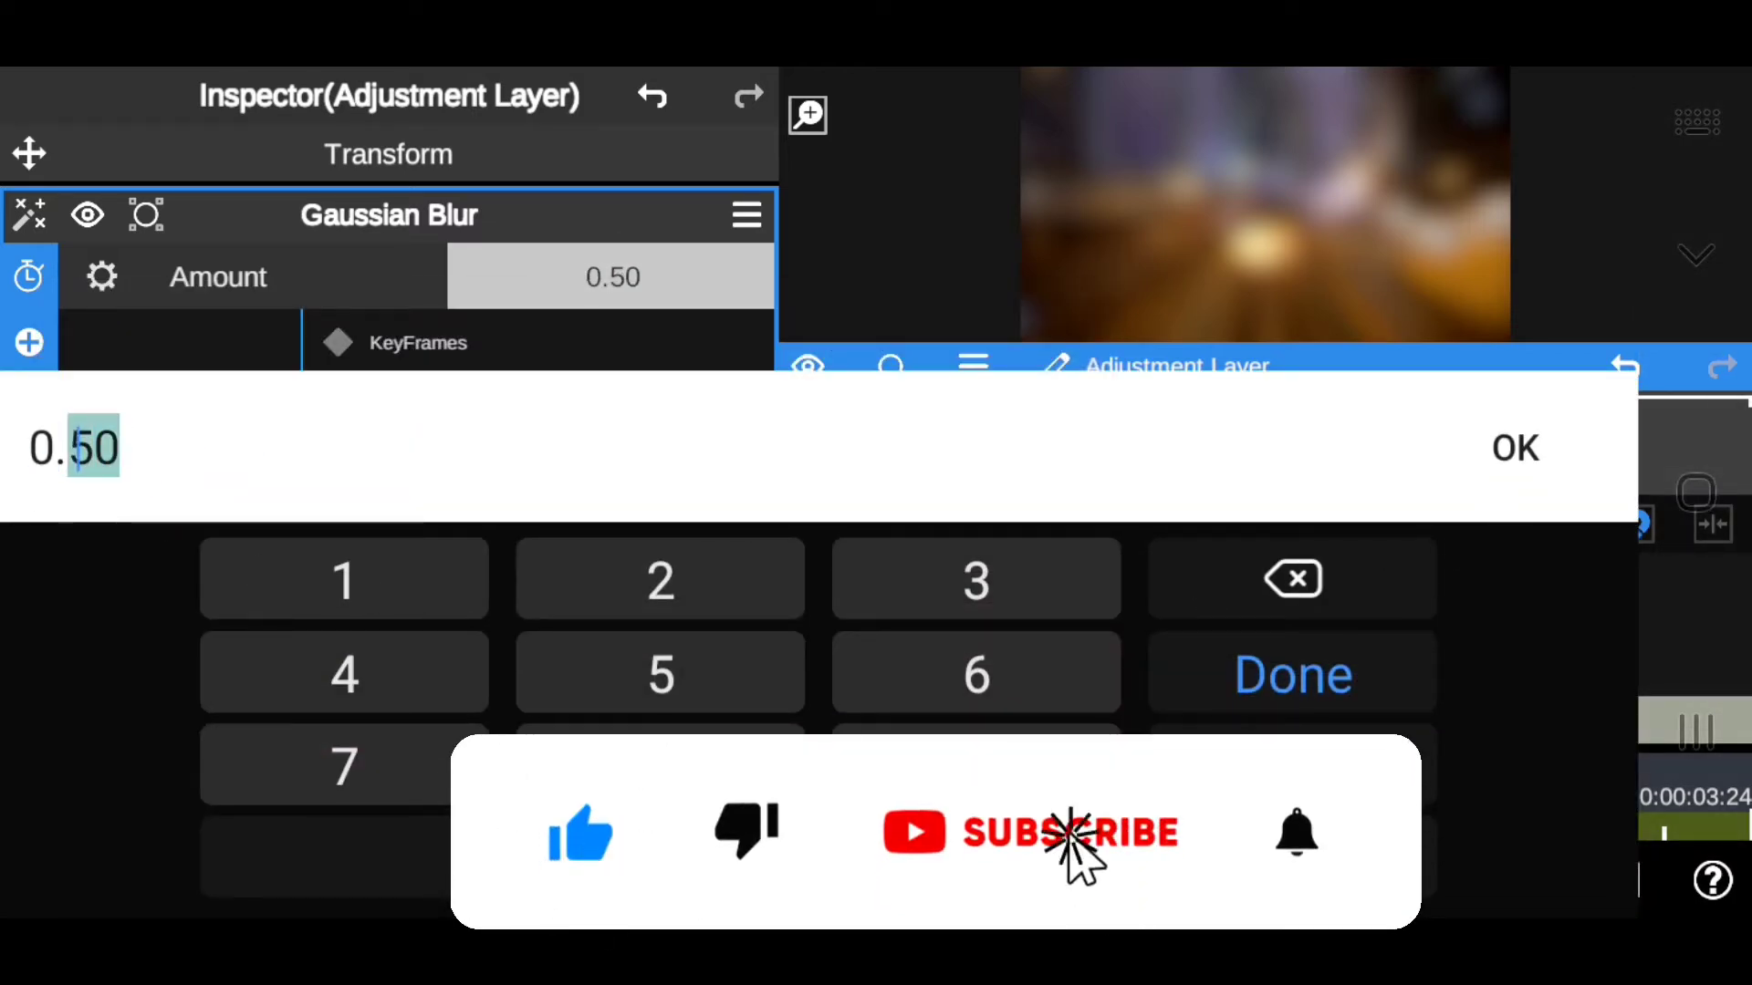
type("0")
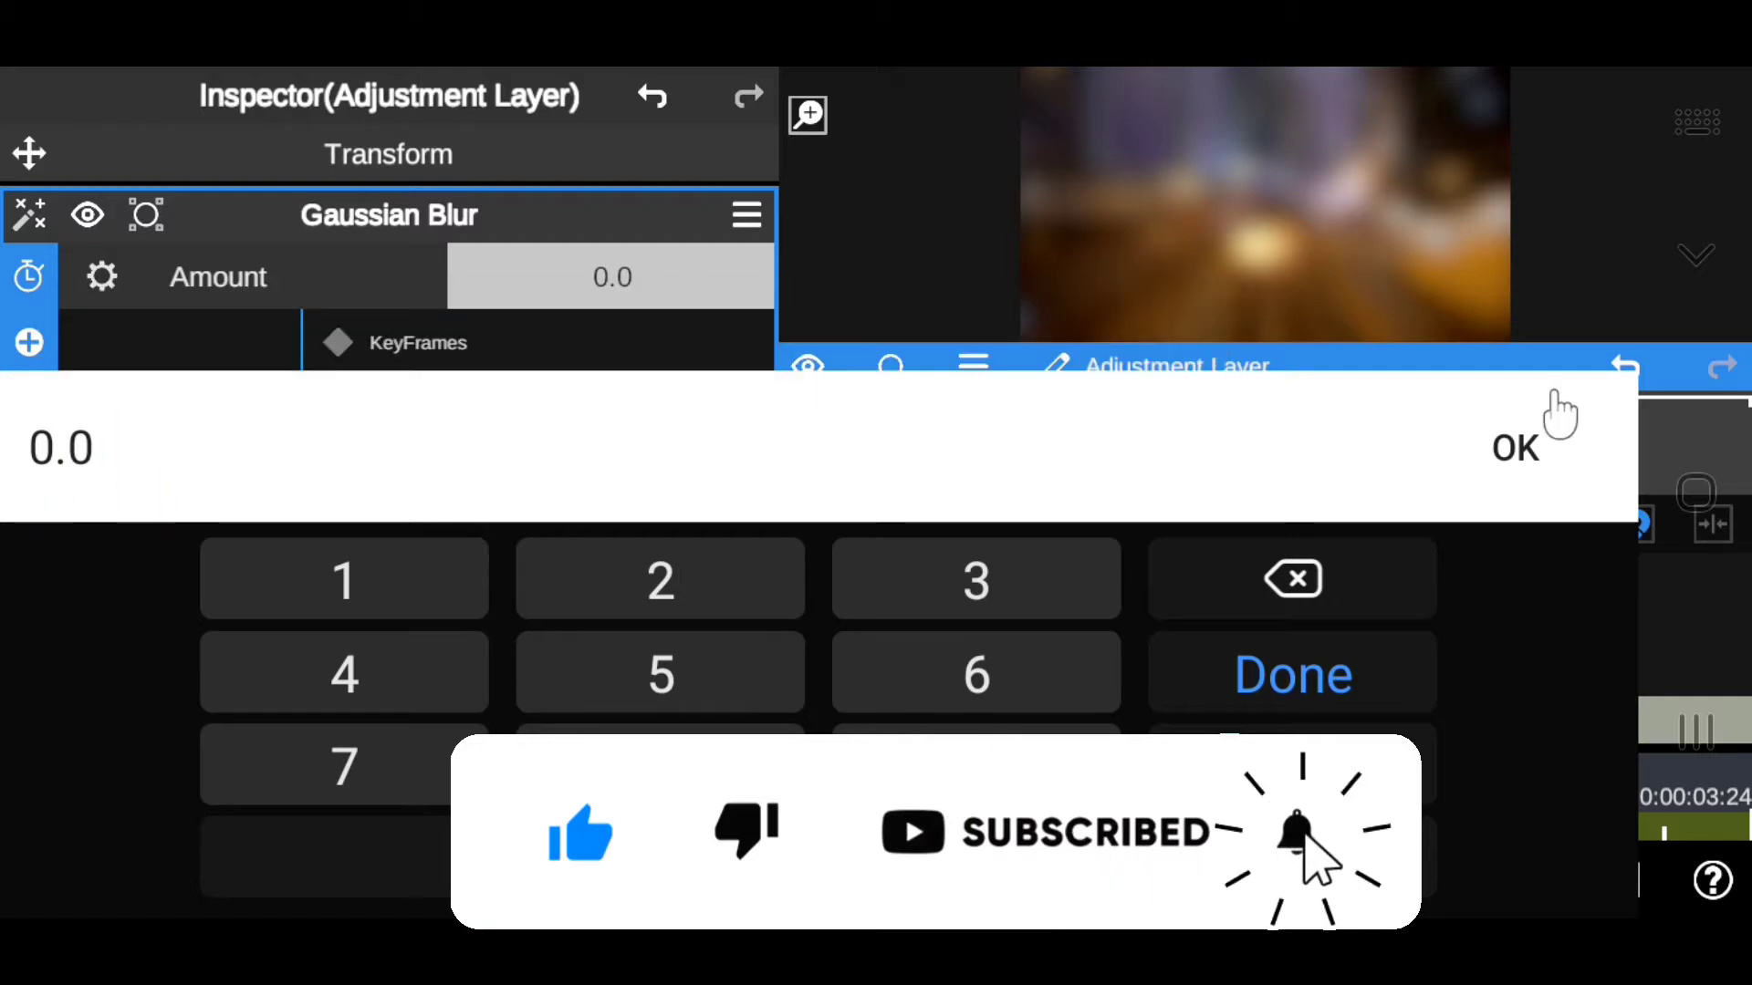
left_click(1515, 447)
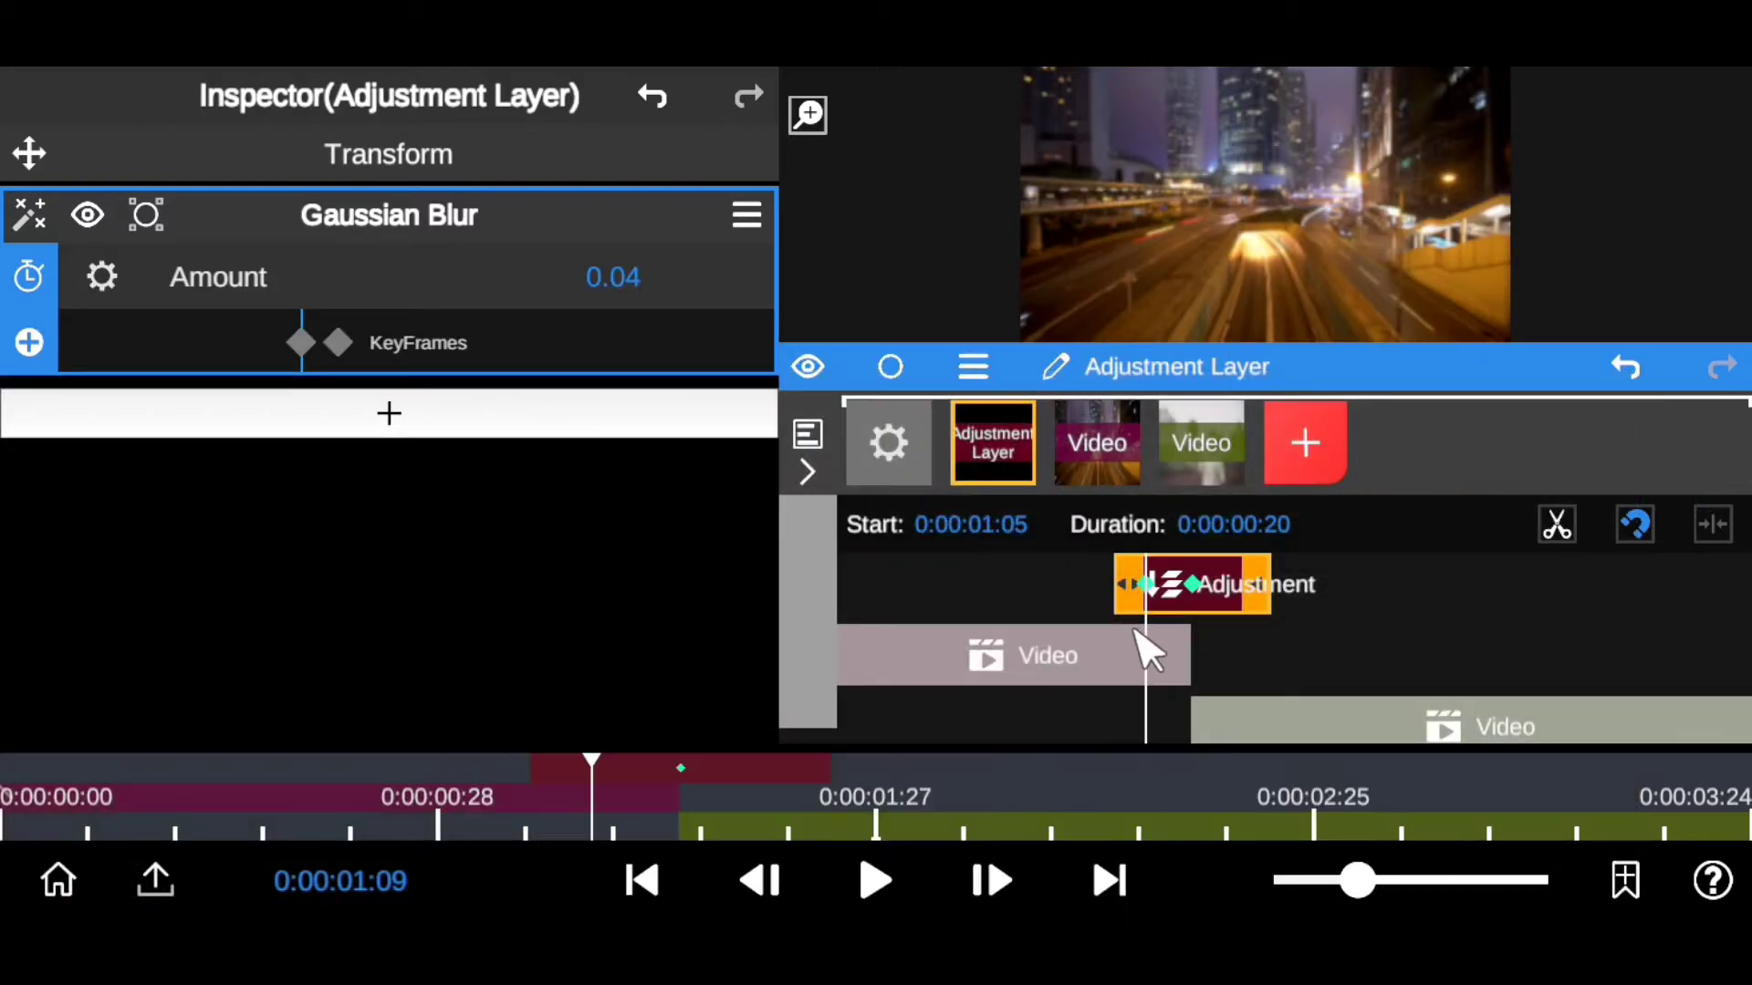
Step: Key the Gaussian Blur amount to 0.0 at 0:00:01:21, and move the two outer keyframes out to the adjustment layer's start and end
left_click_drag(606, 804, 786, 804)
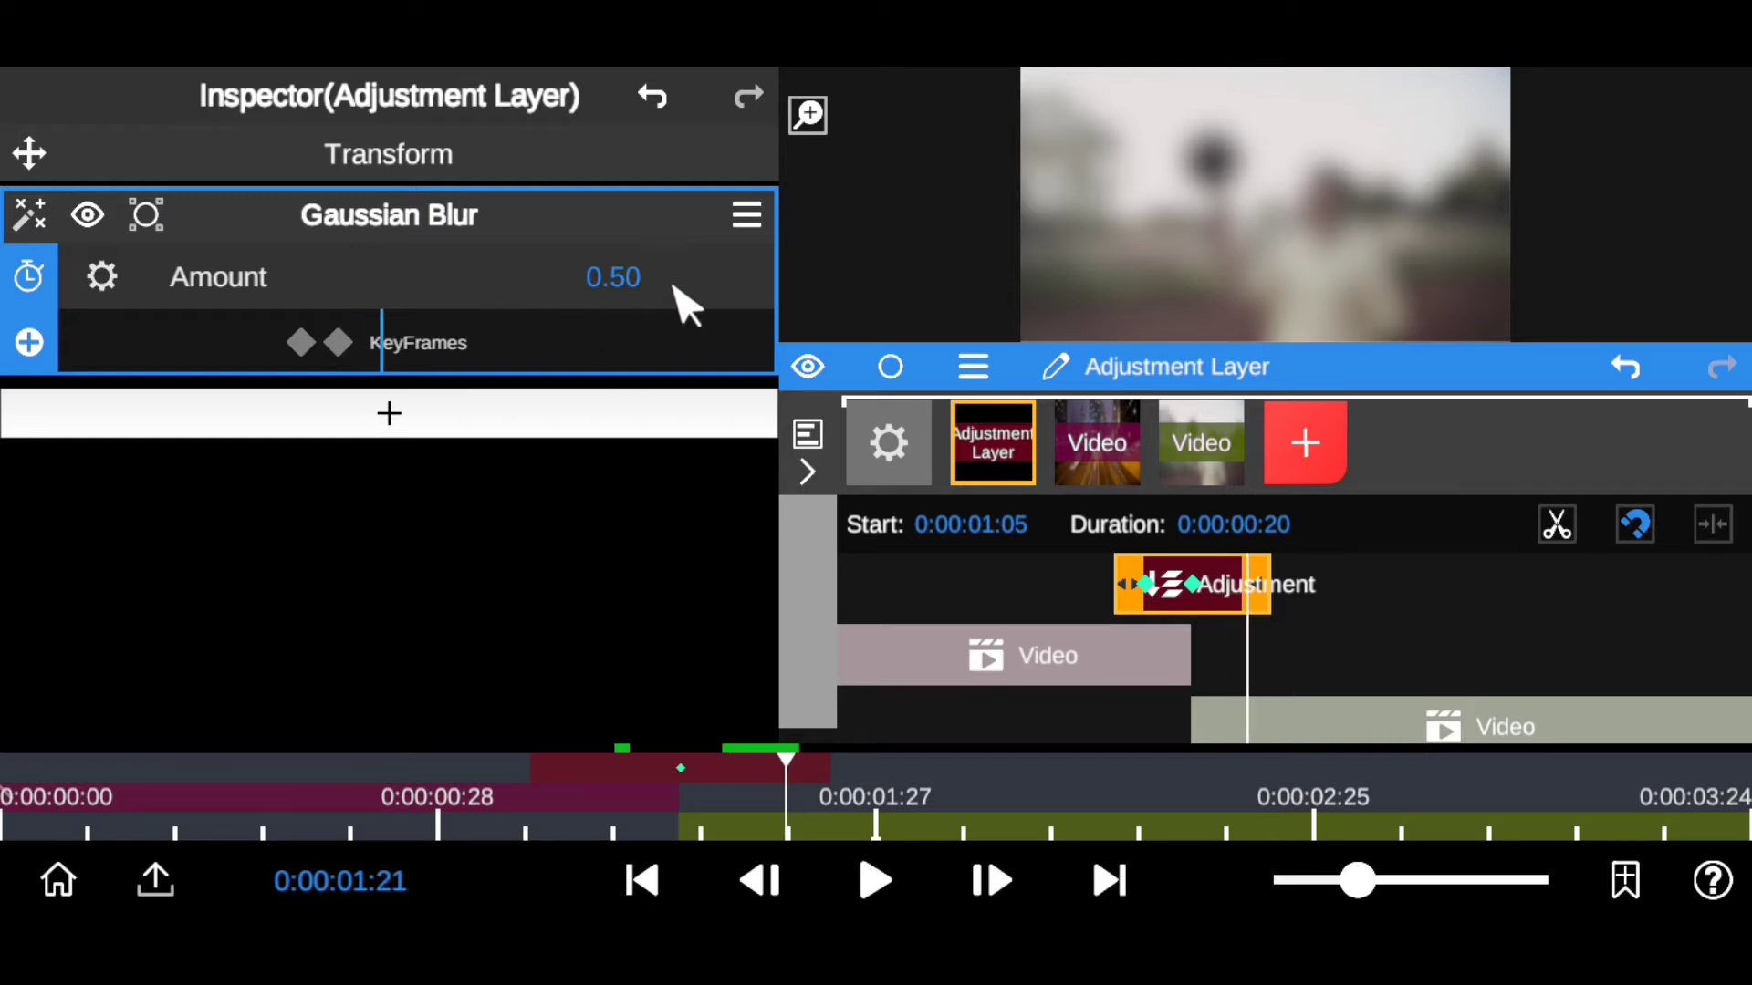
left_click(625, 285)
left_click_drag(146, 447, 56, 447)
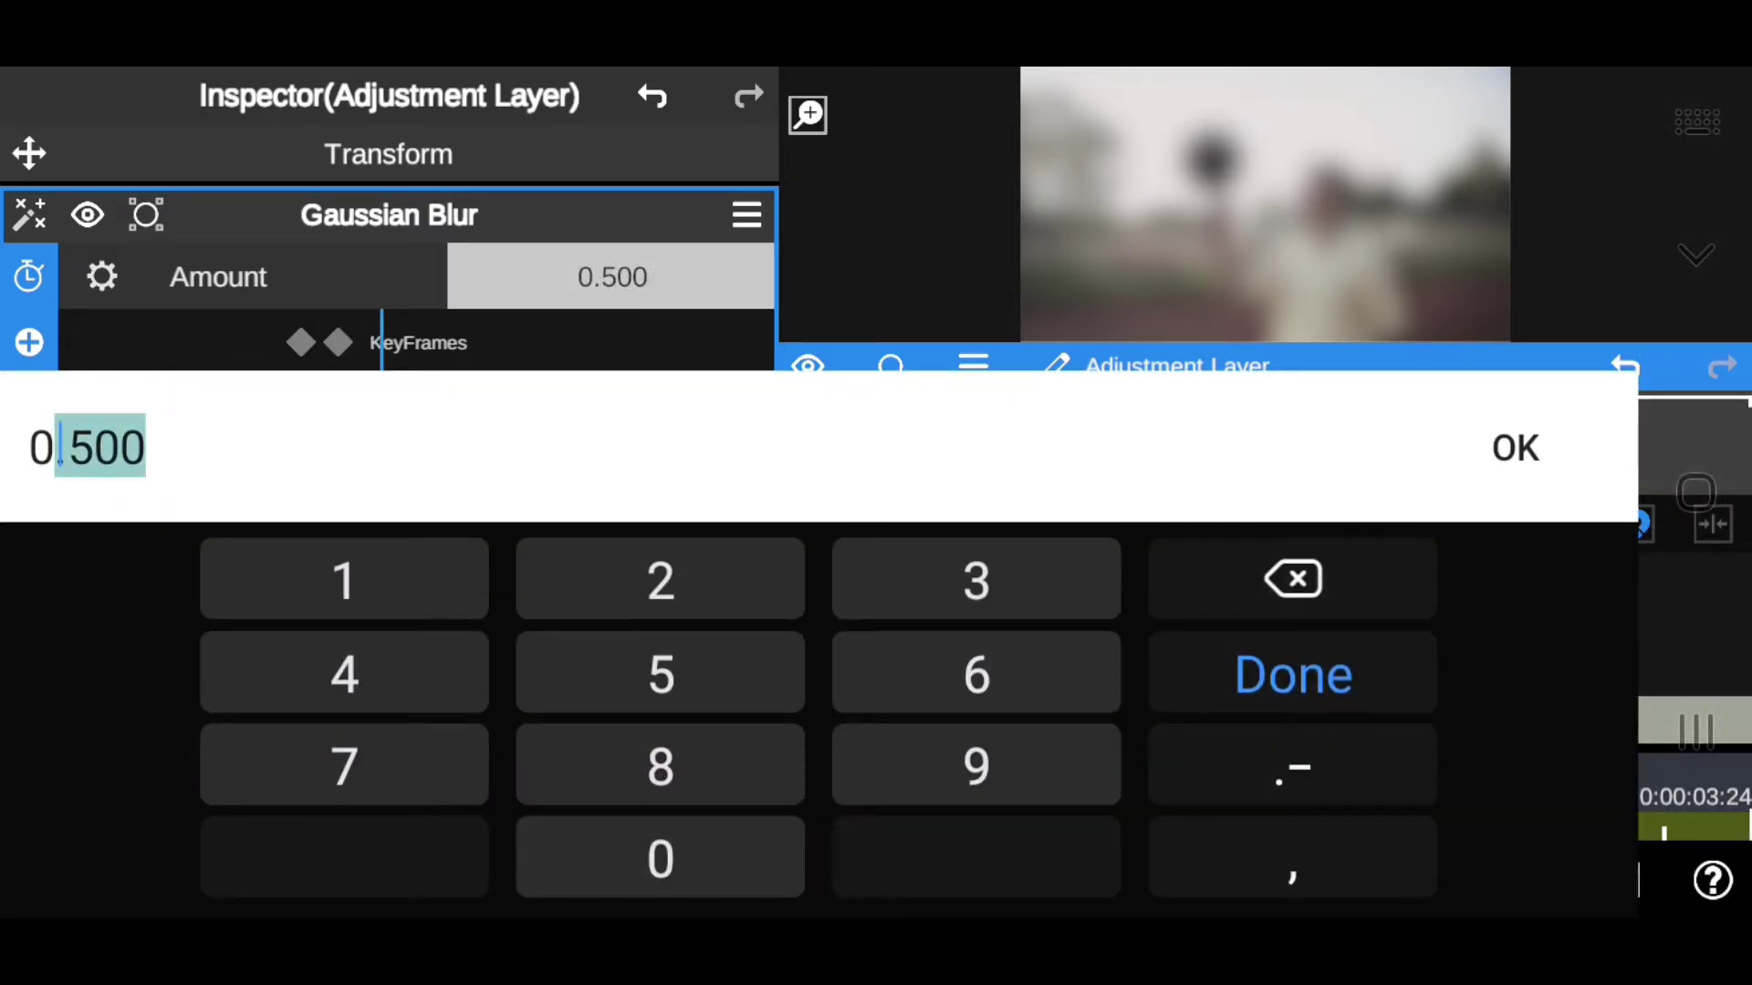
left_click(703, 876)
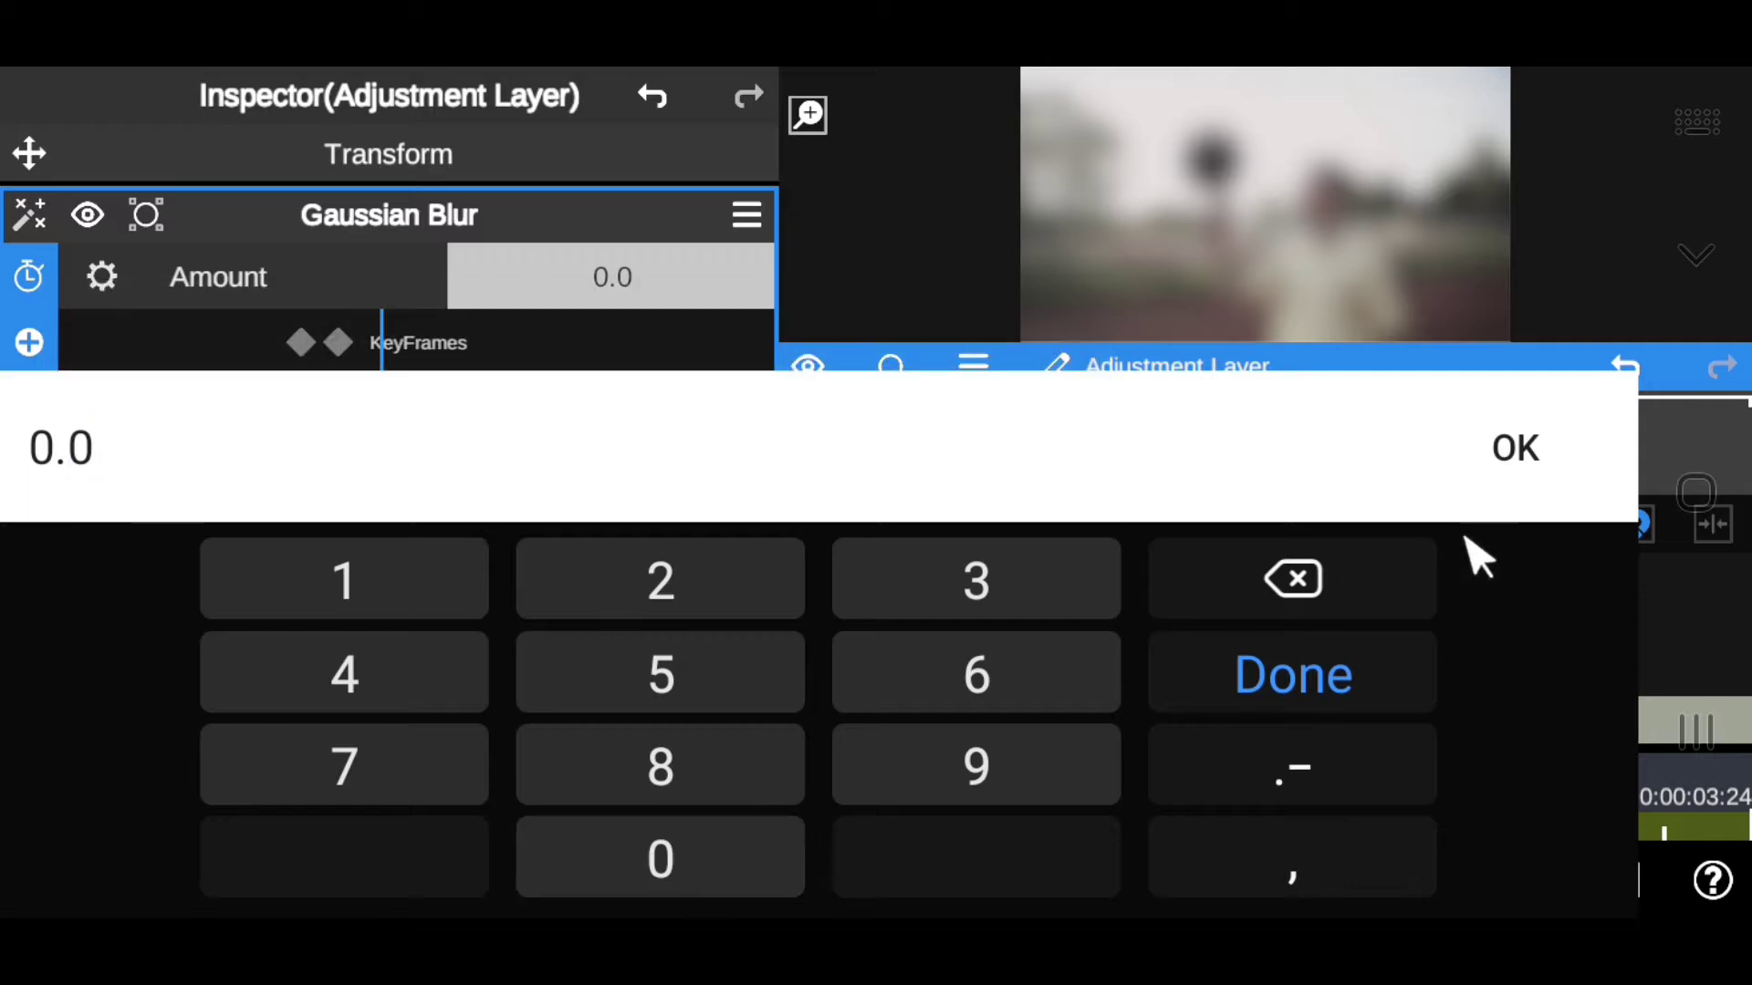
left_click(1515, 452)
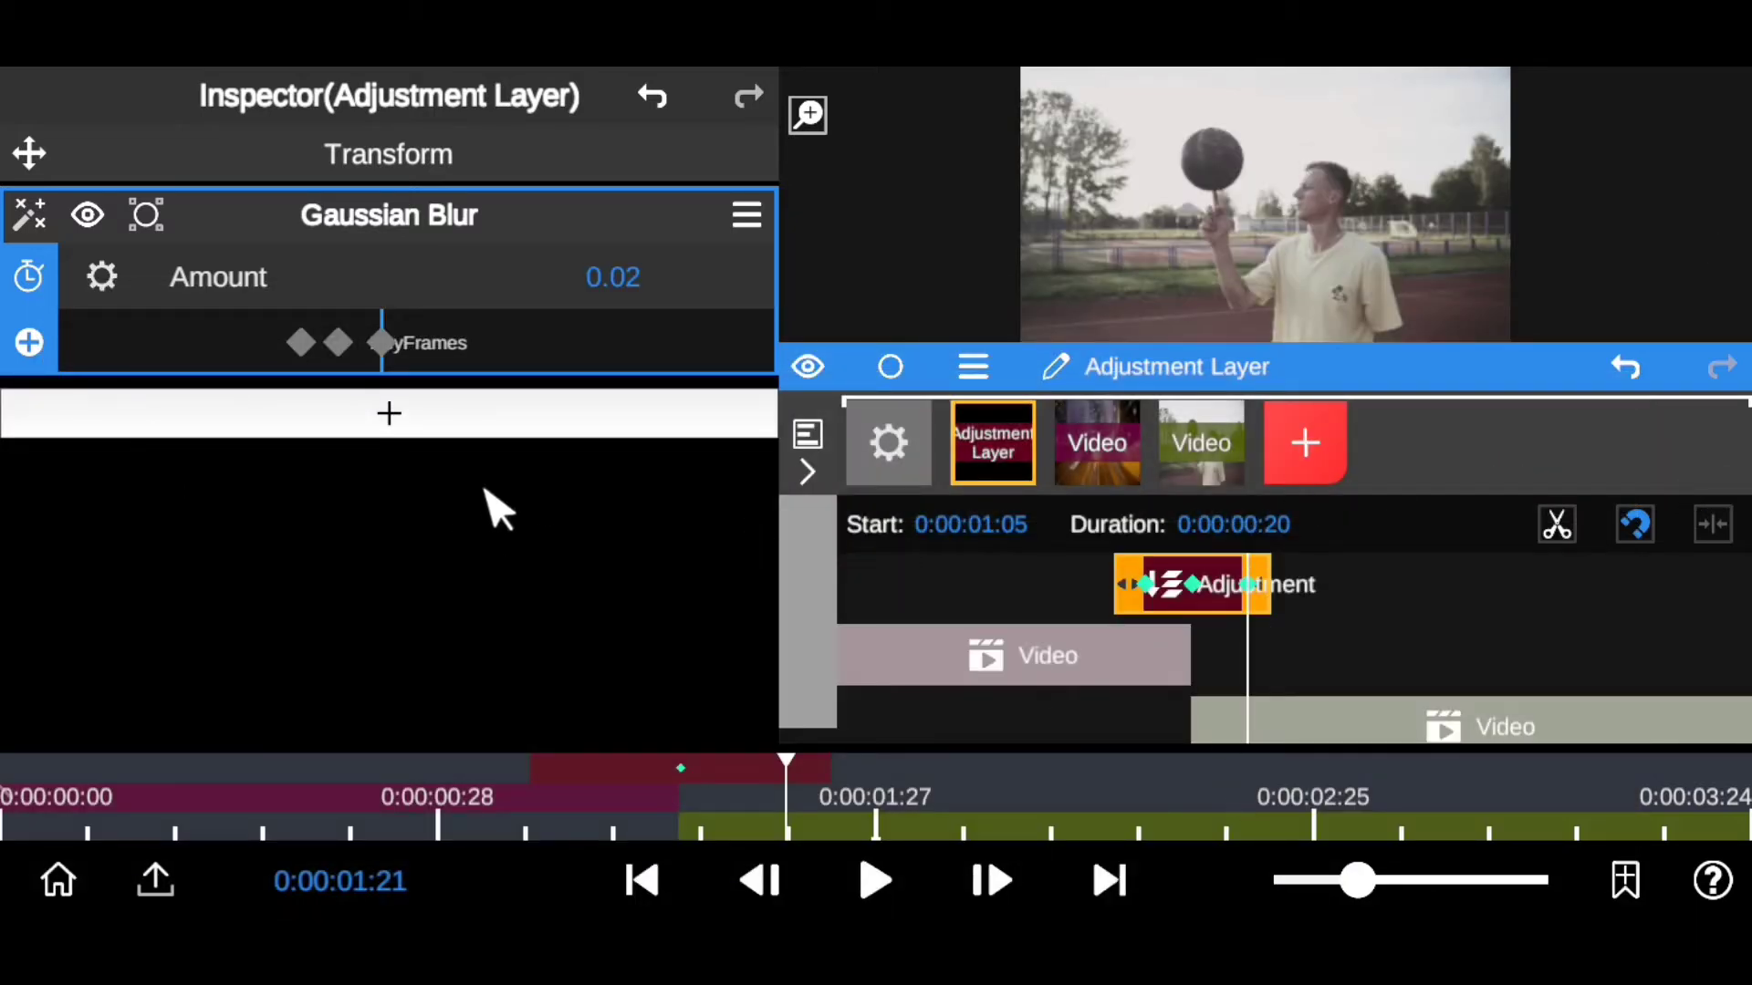
left_click_drag(381, 342, 402, 343)
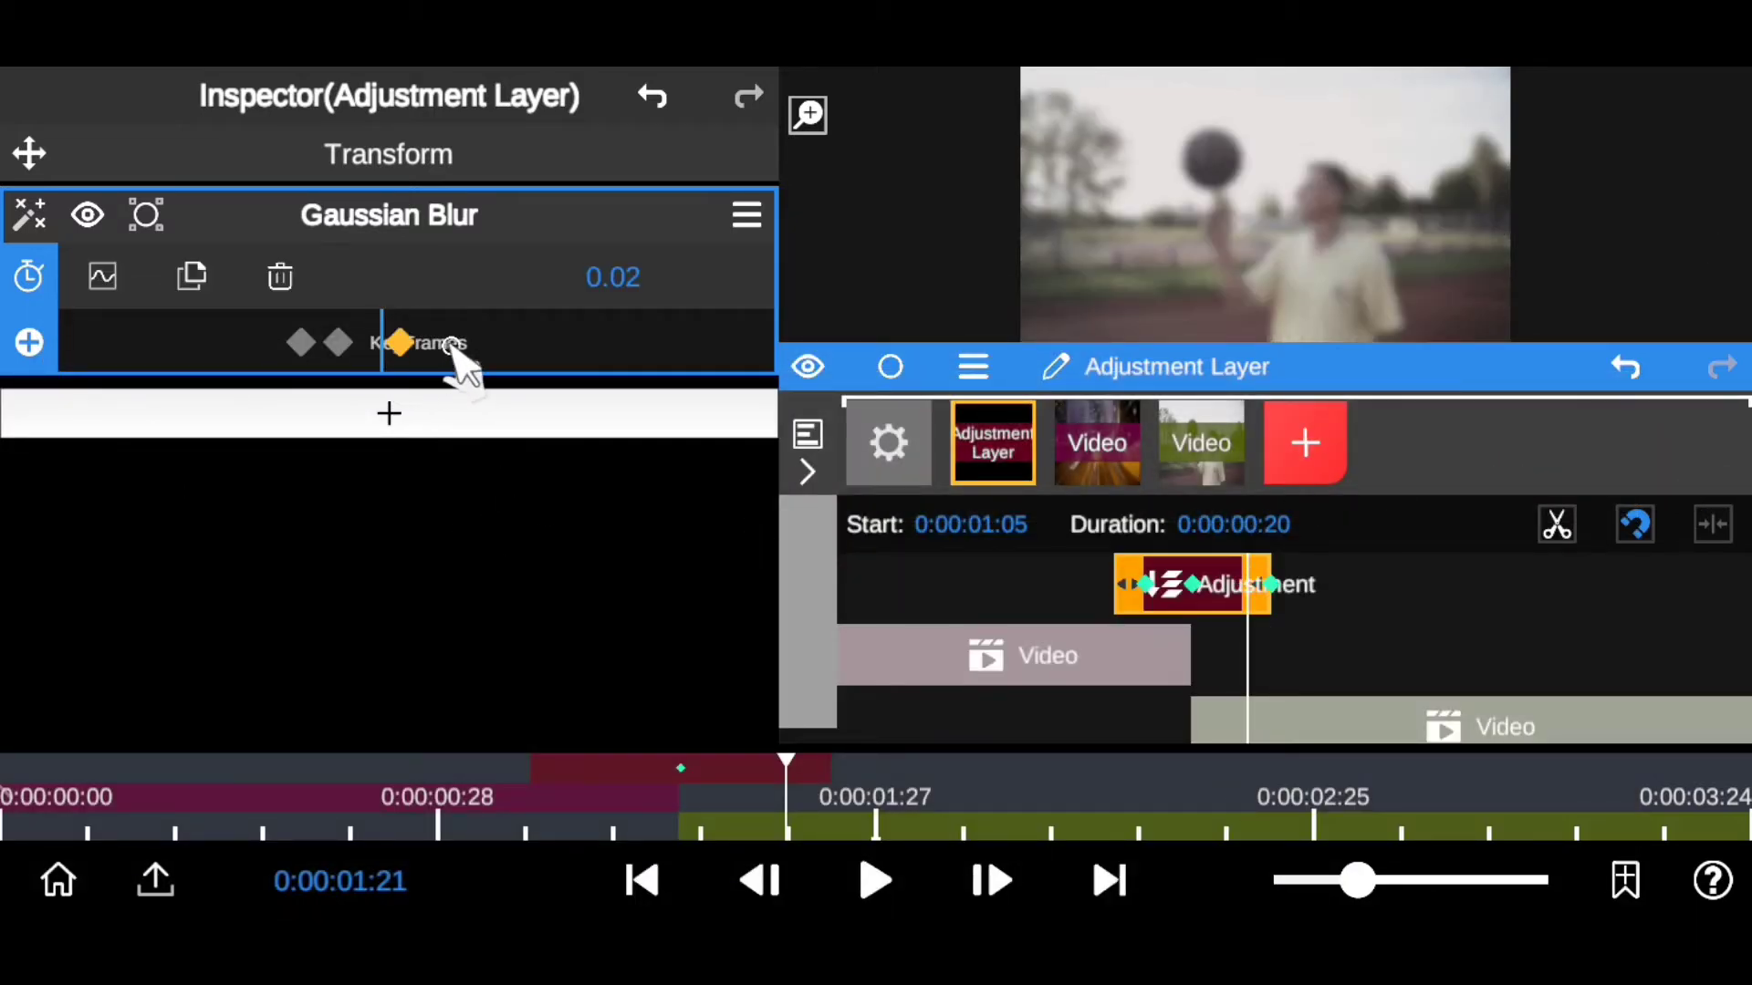
left_click_drag(290, 342, 246, 343)
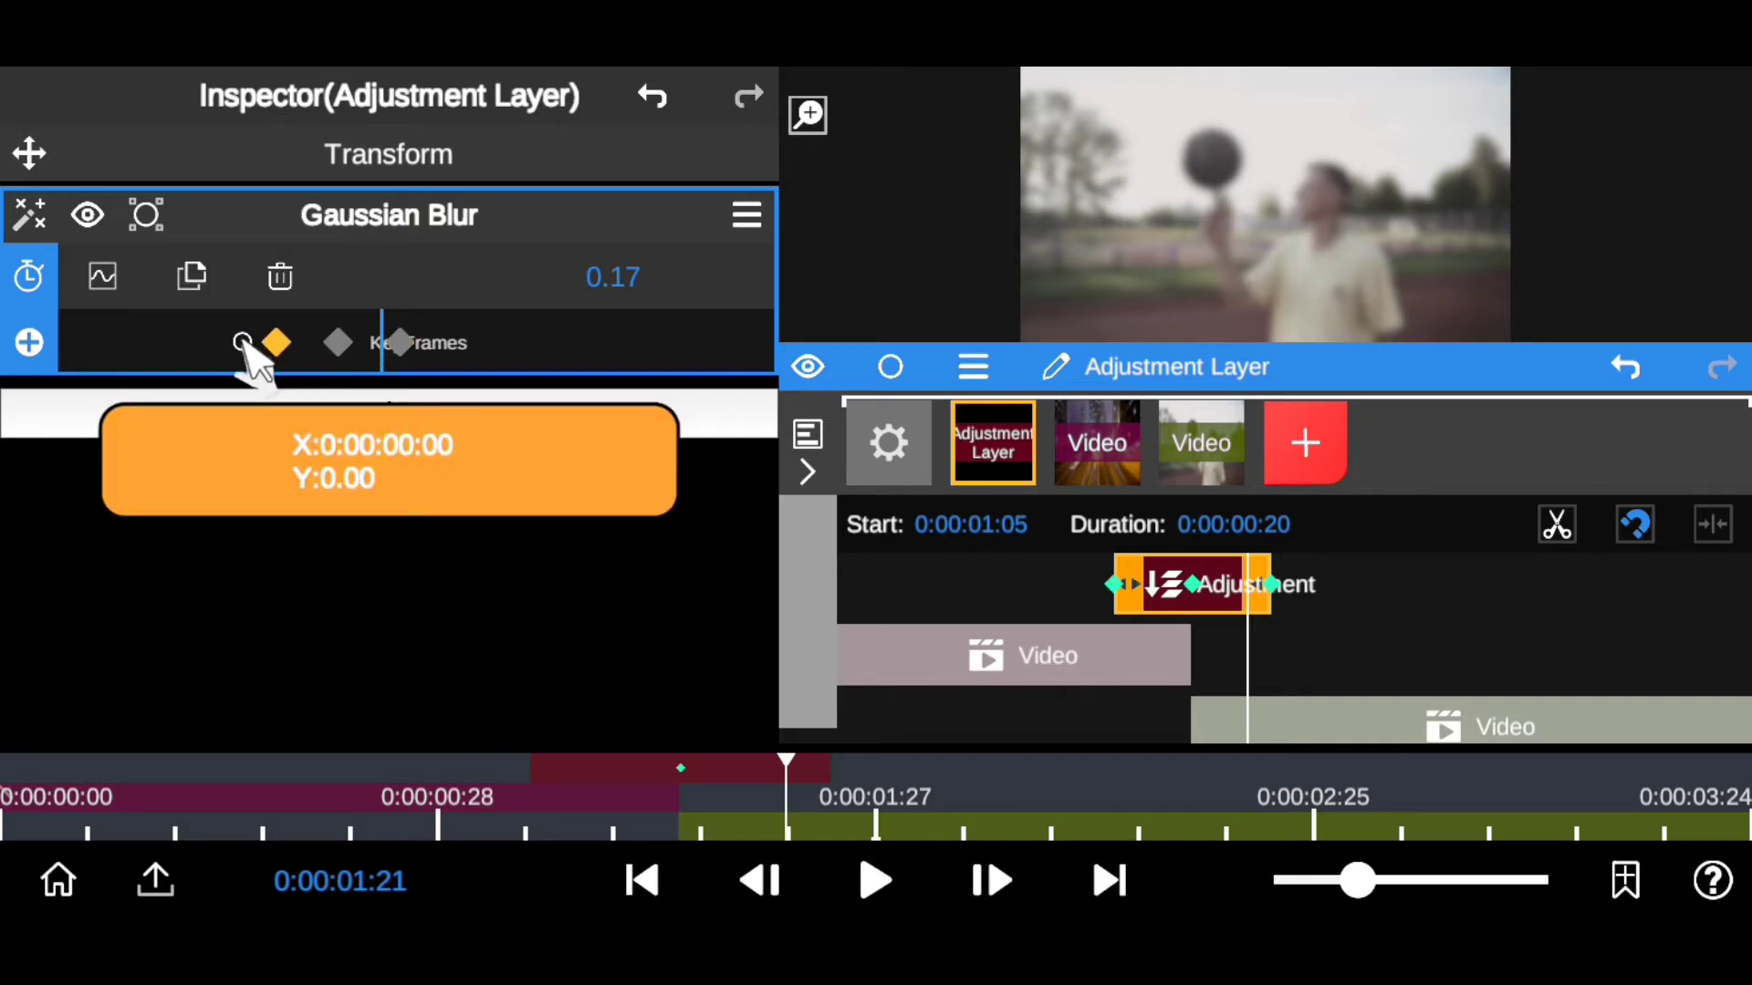
Step: Play the blur transition across the cut several times in an enlarged preview to check how it looks
left_click_drag(801, 809, 447, 817)
left_click(872, 878)
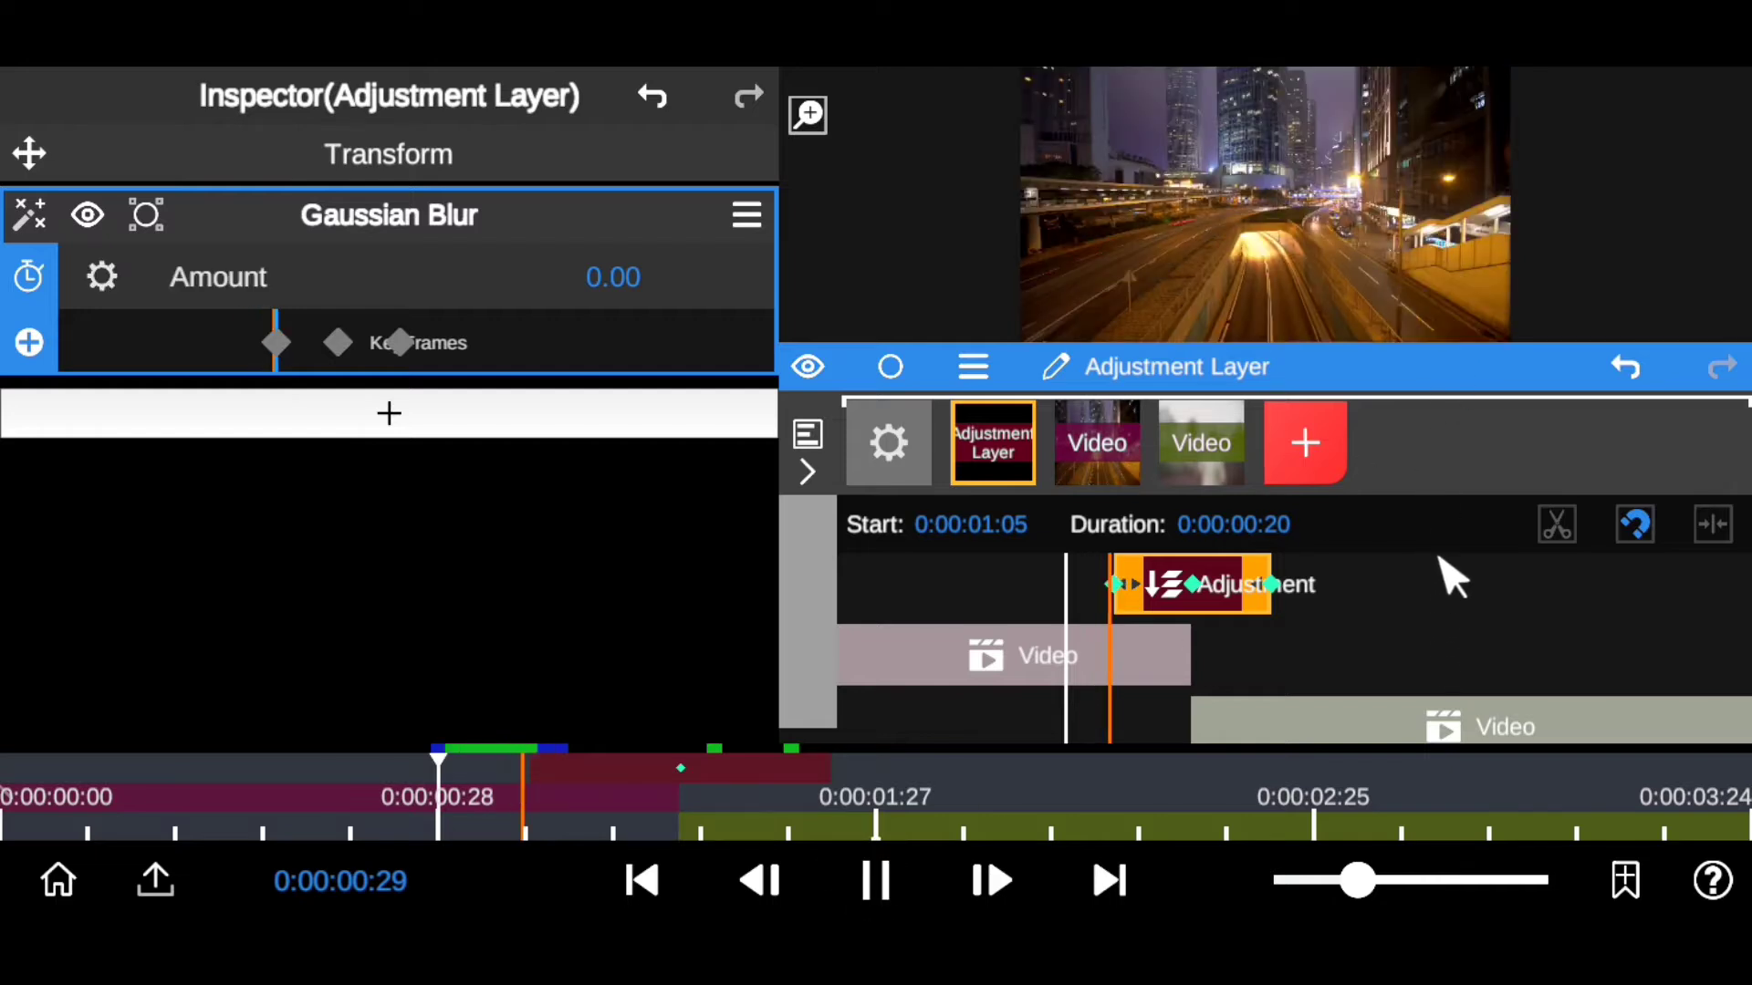
left_click_drag(1332, 365, 1411, 639)
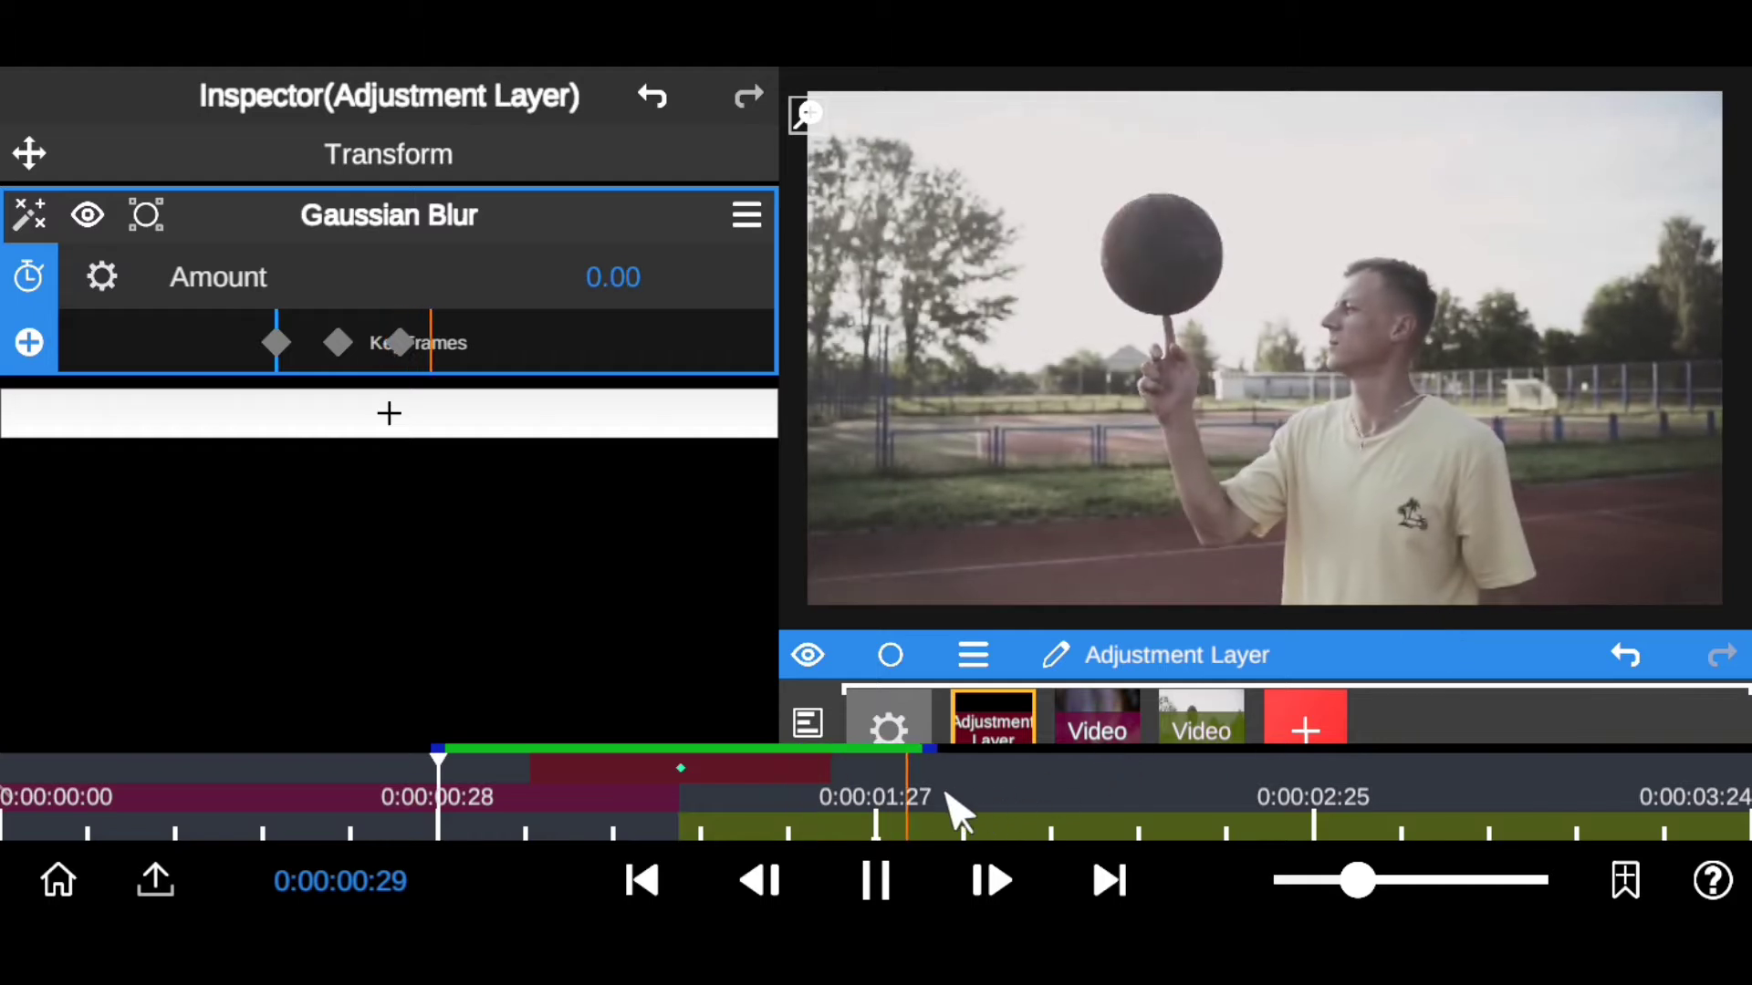
left_click(570, 797)
left_click_drag(570, 803, 458, 802)
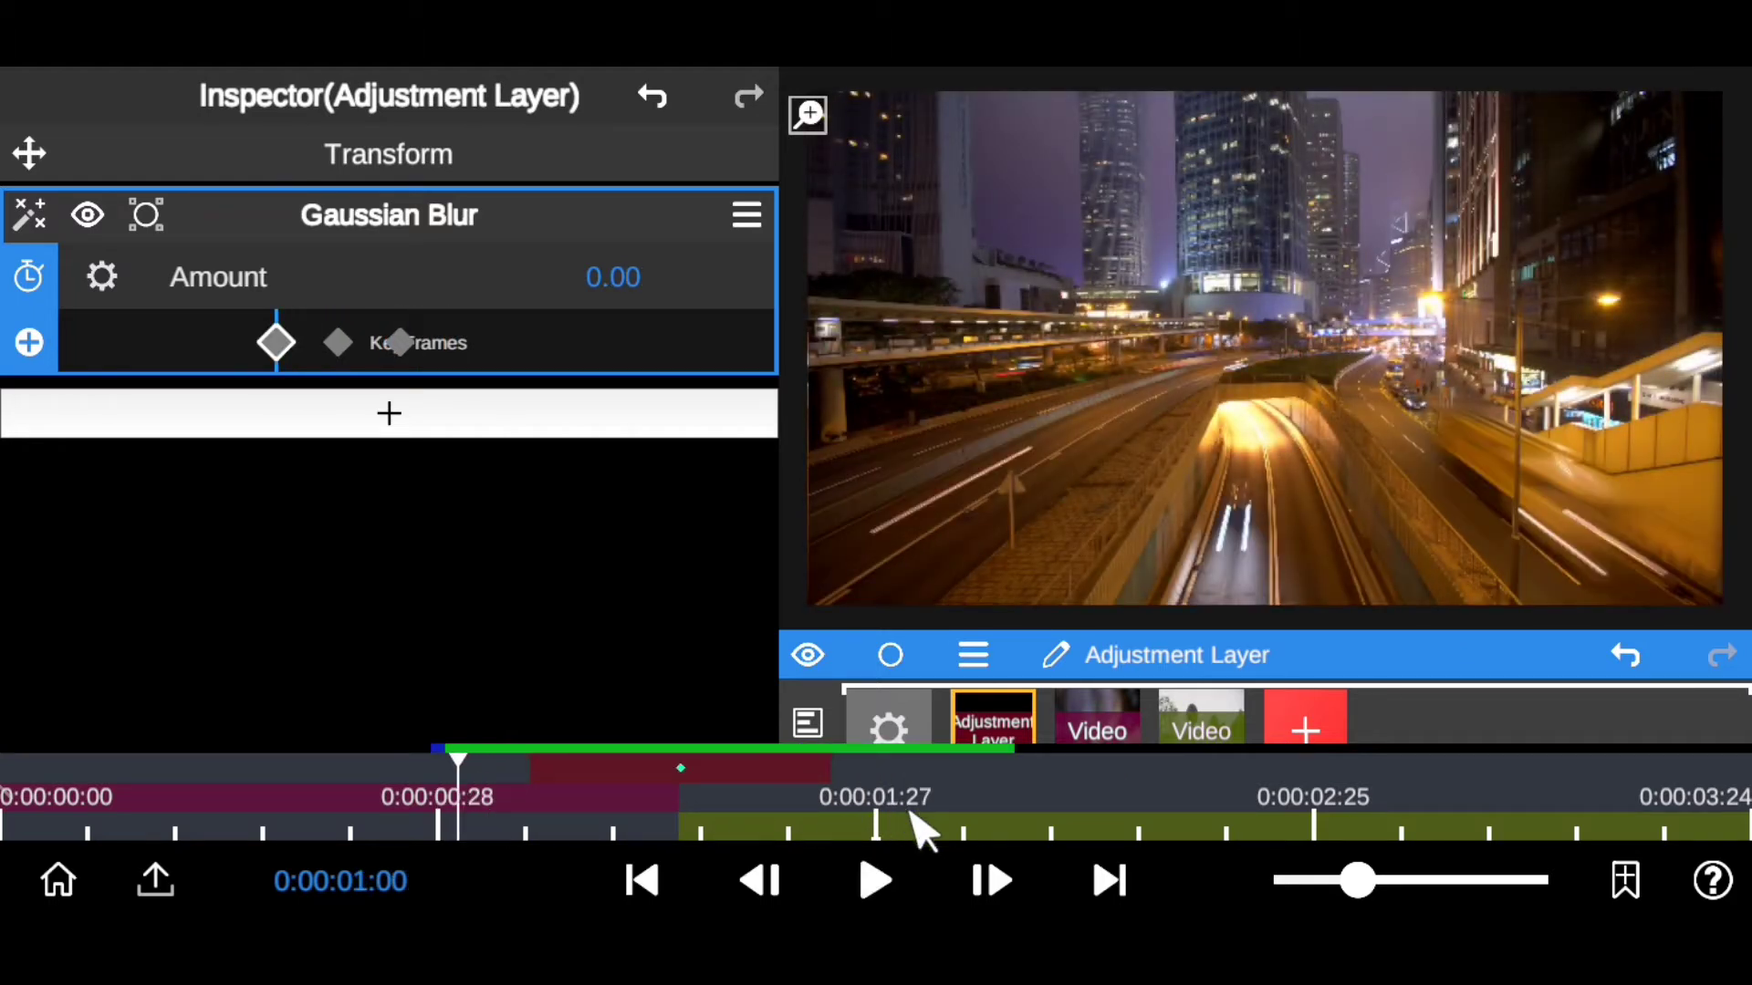
left_click(873, 883)
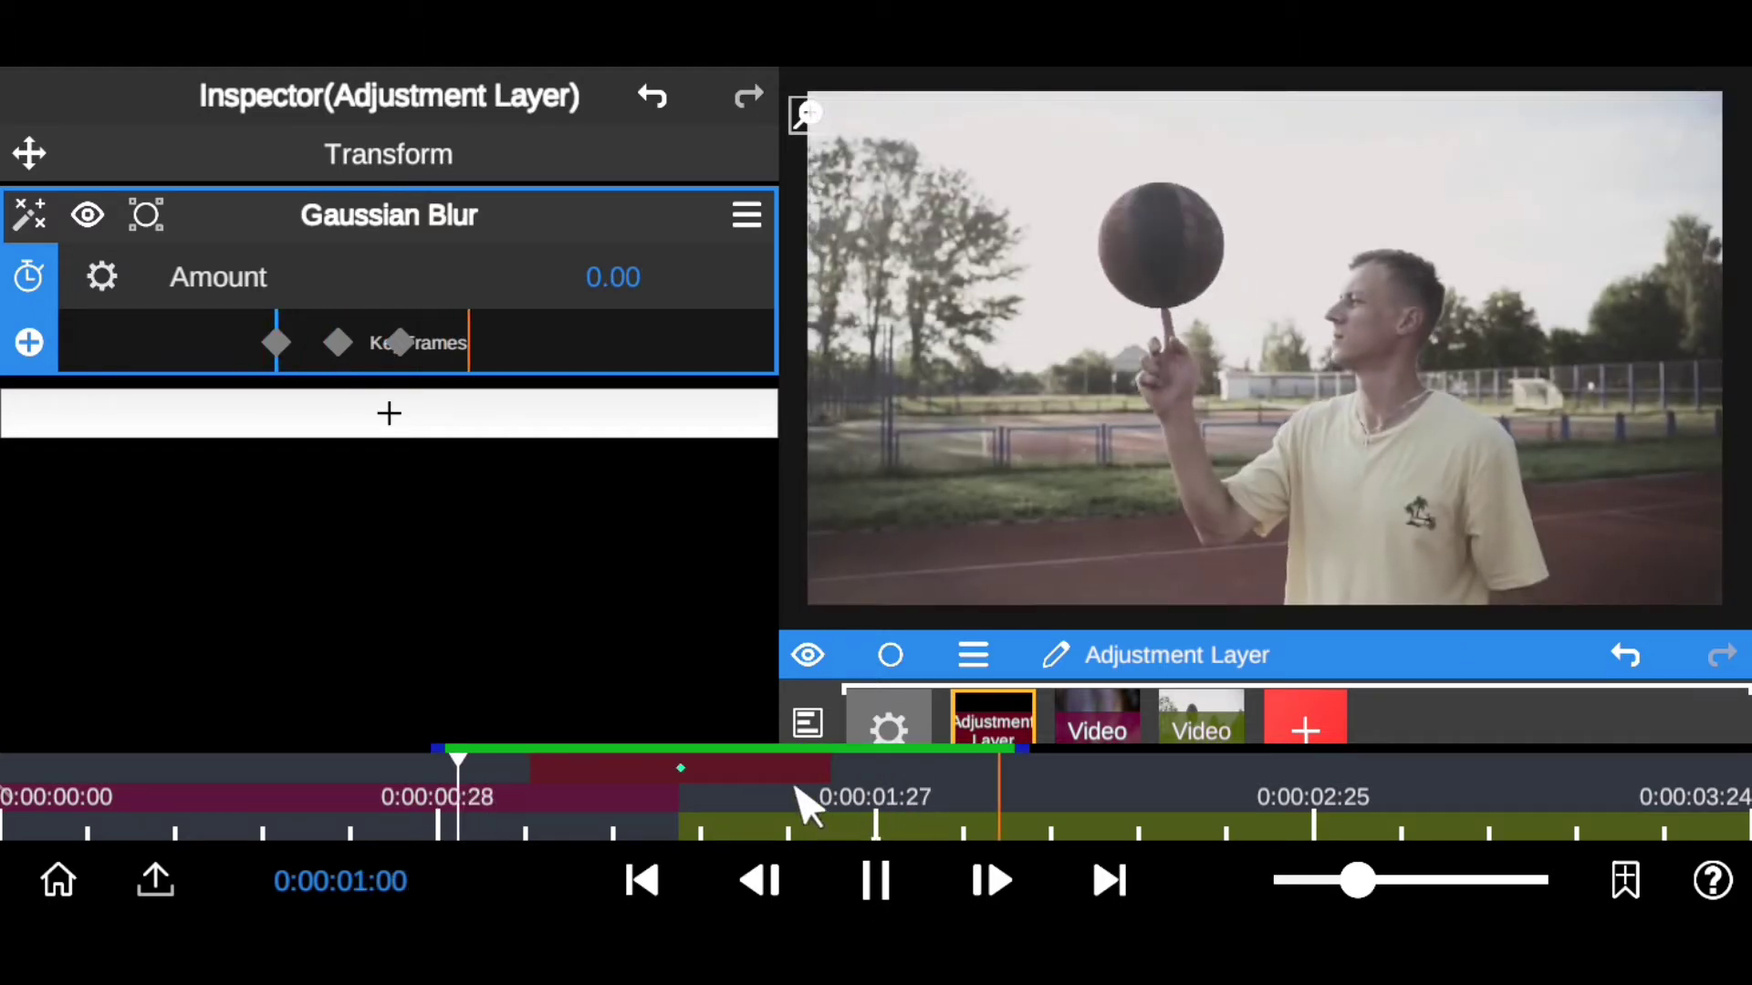
left_click(545, 807)
left_click_drag(548, 815, 462, 826)
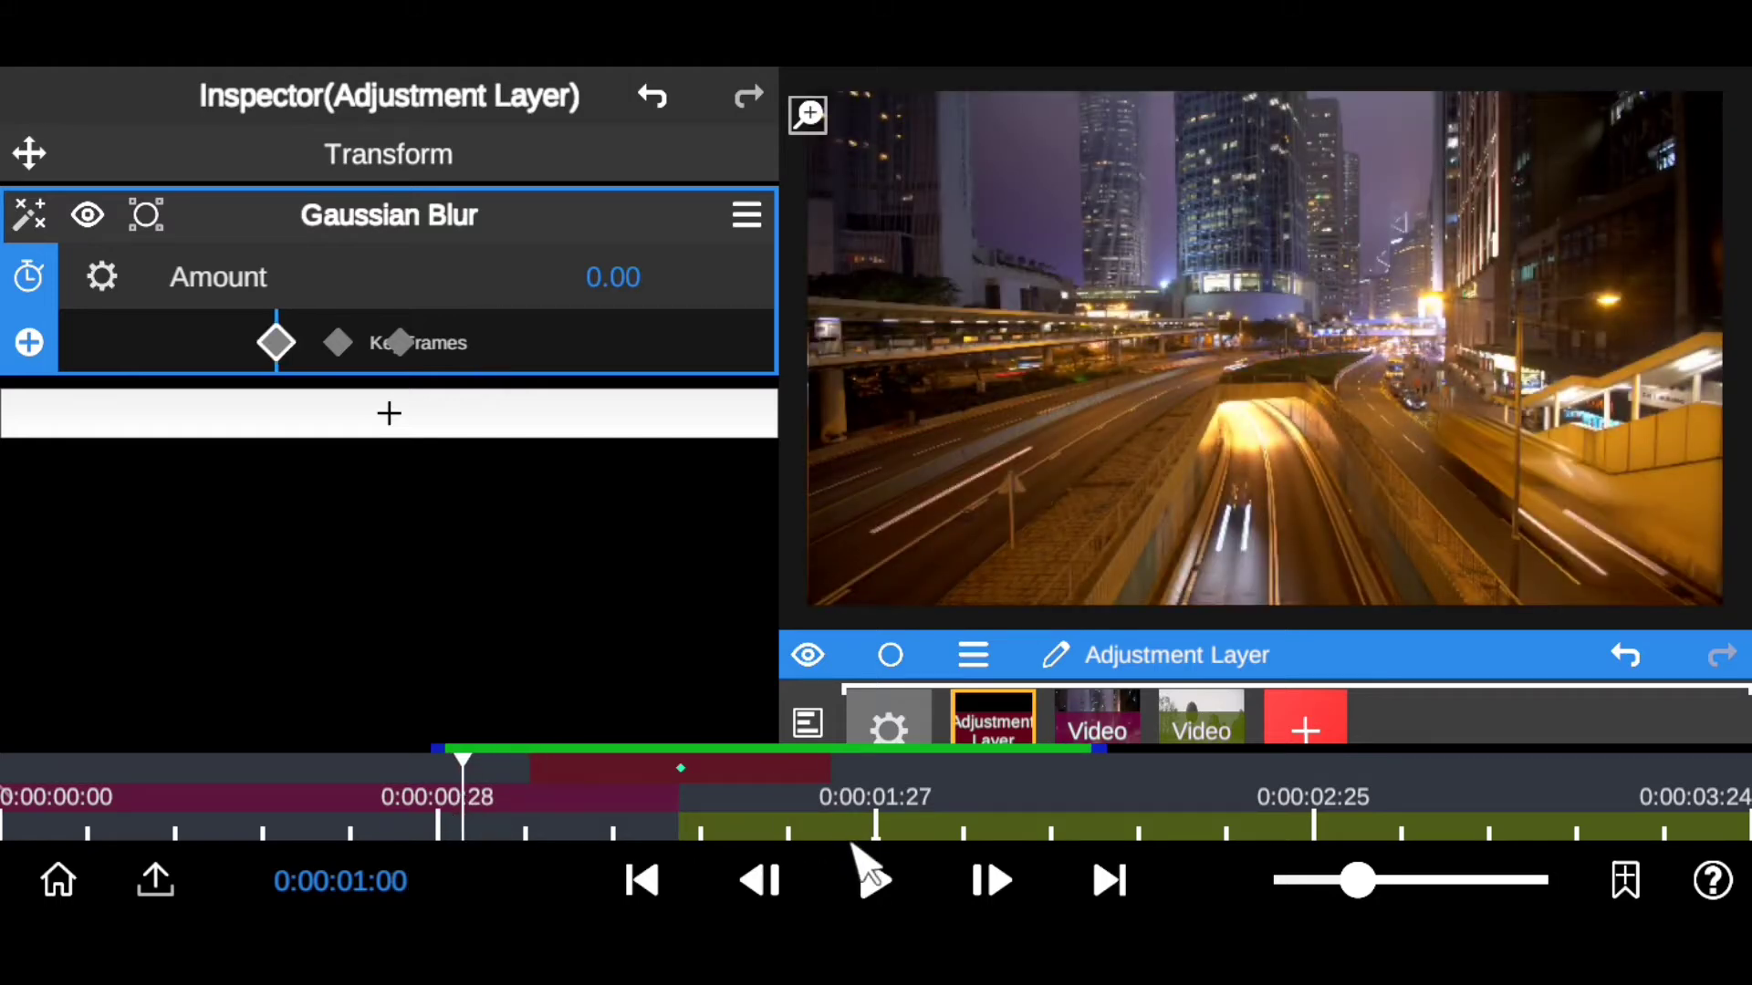
left_click(872, 878)
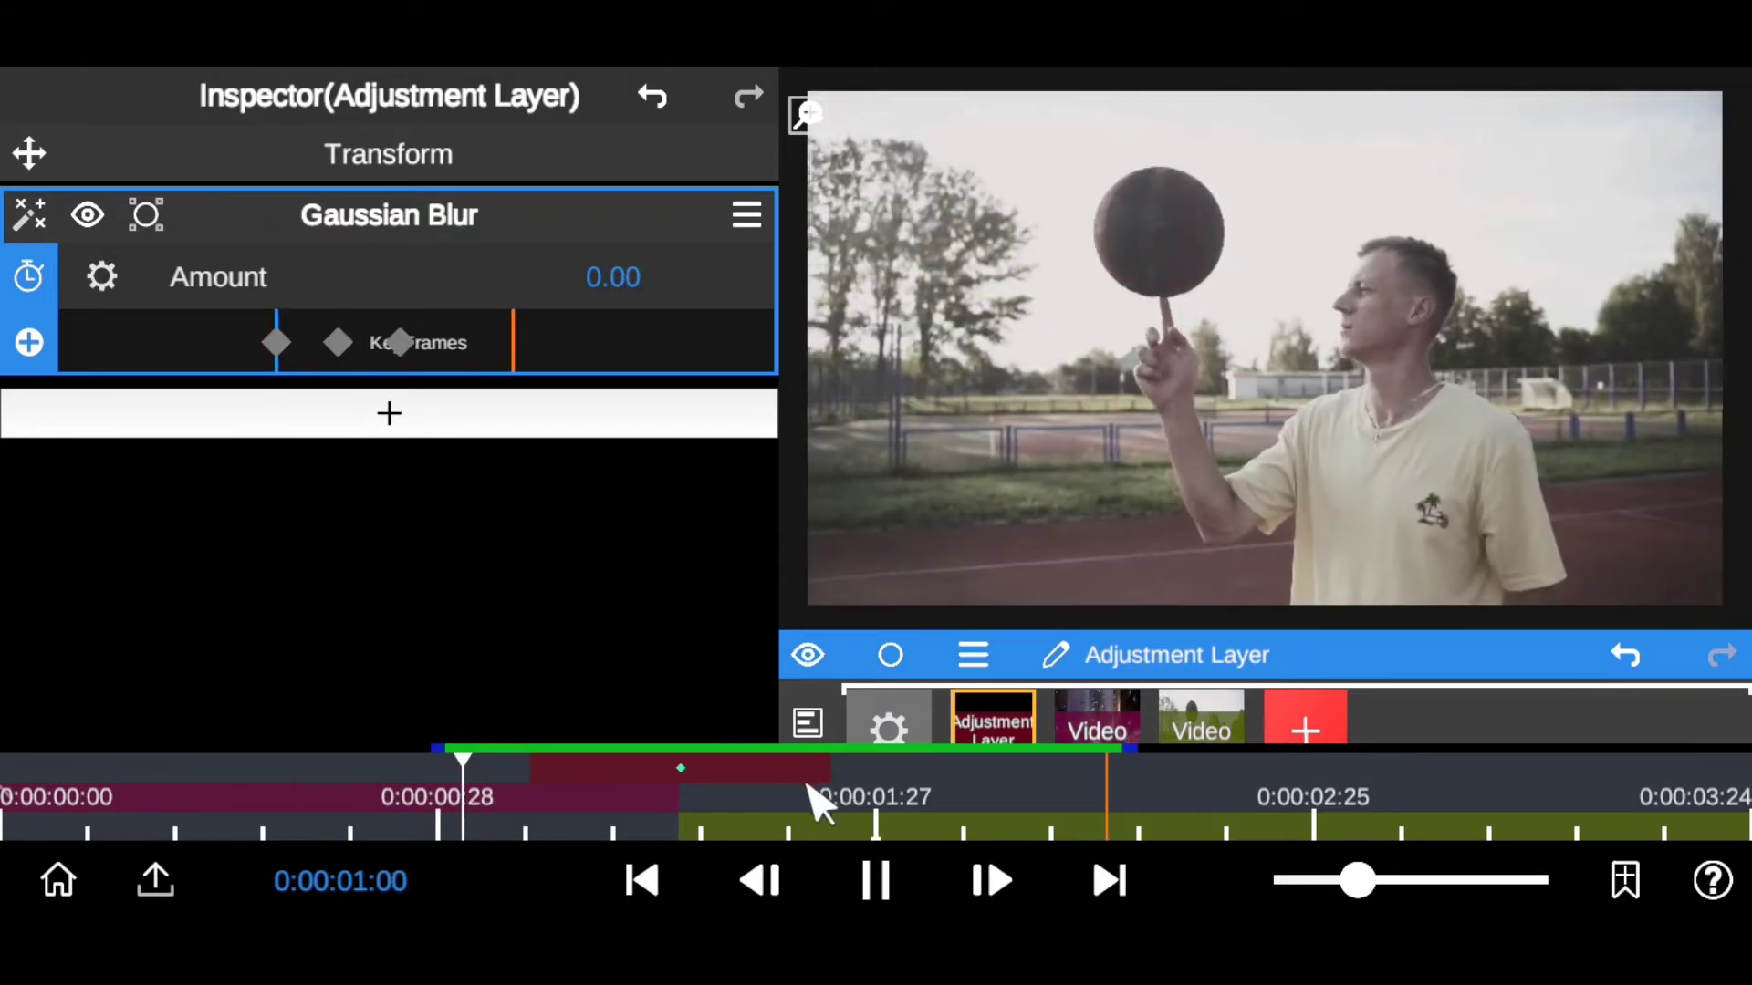
left_click(576, 799)
left_click_drag(576, 799, 484, 807)
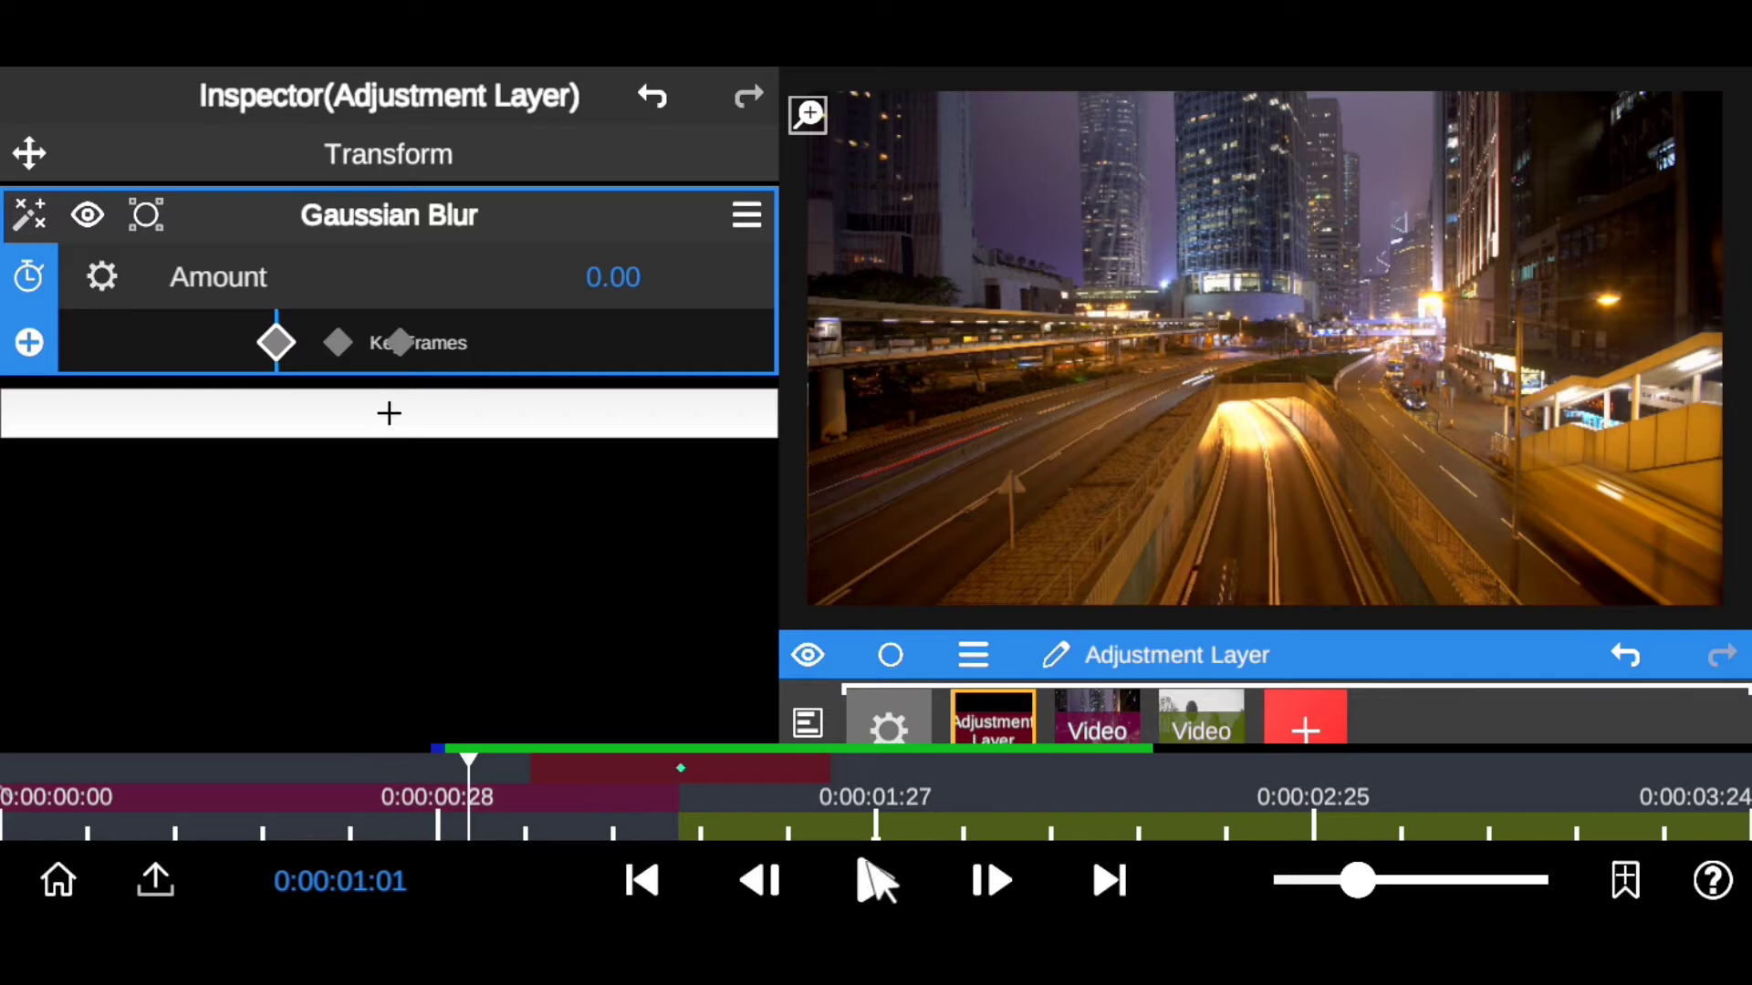
left_click(873, 881)
left_click(519, 792)
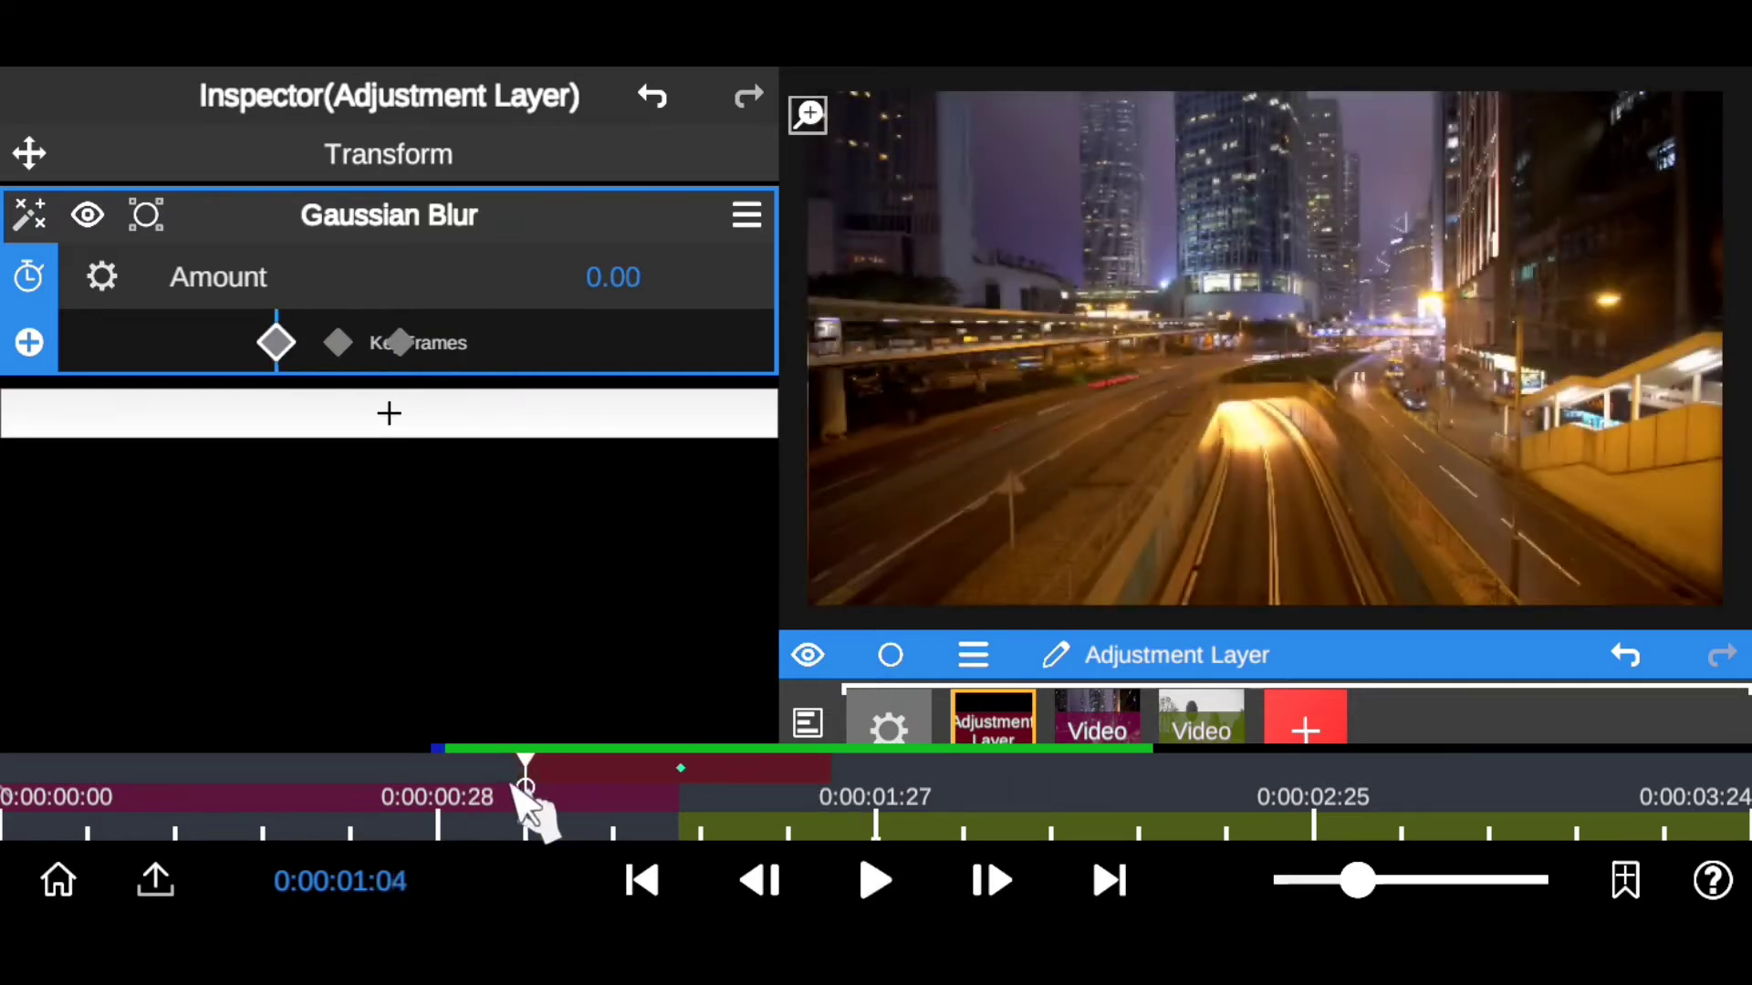
left_click(862, 880)
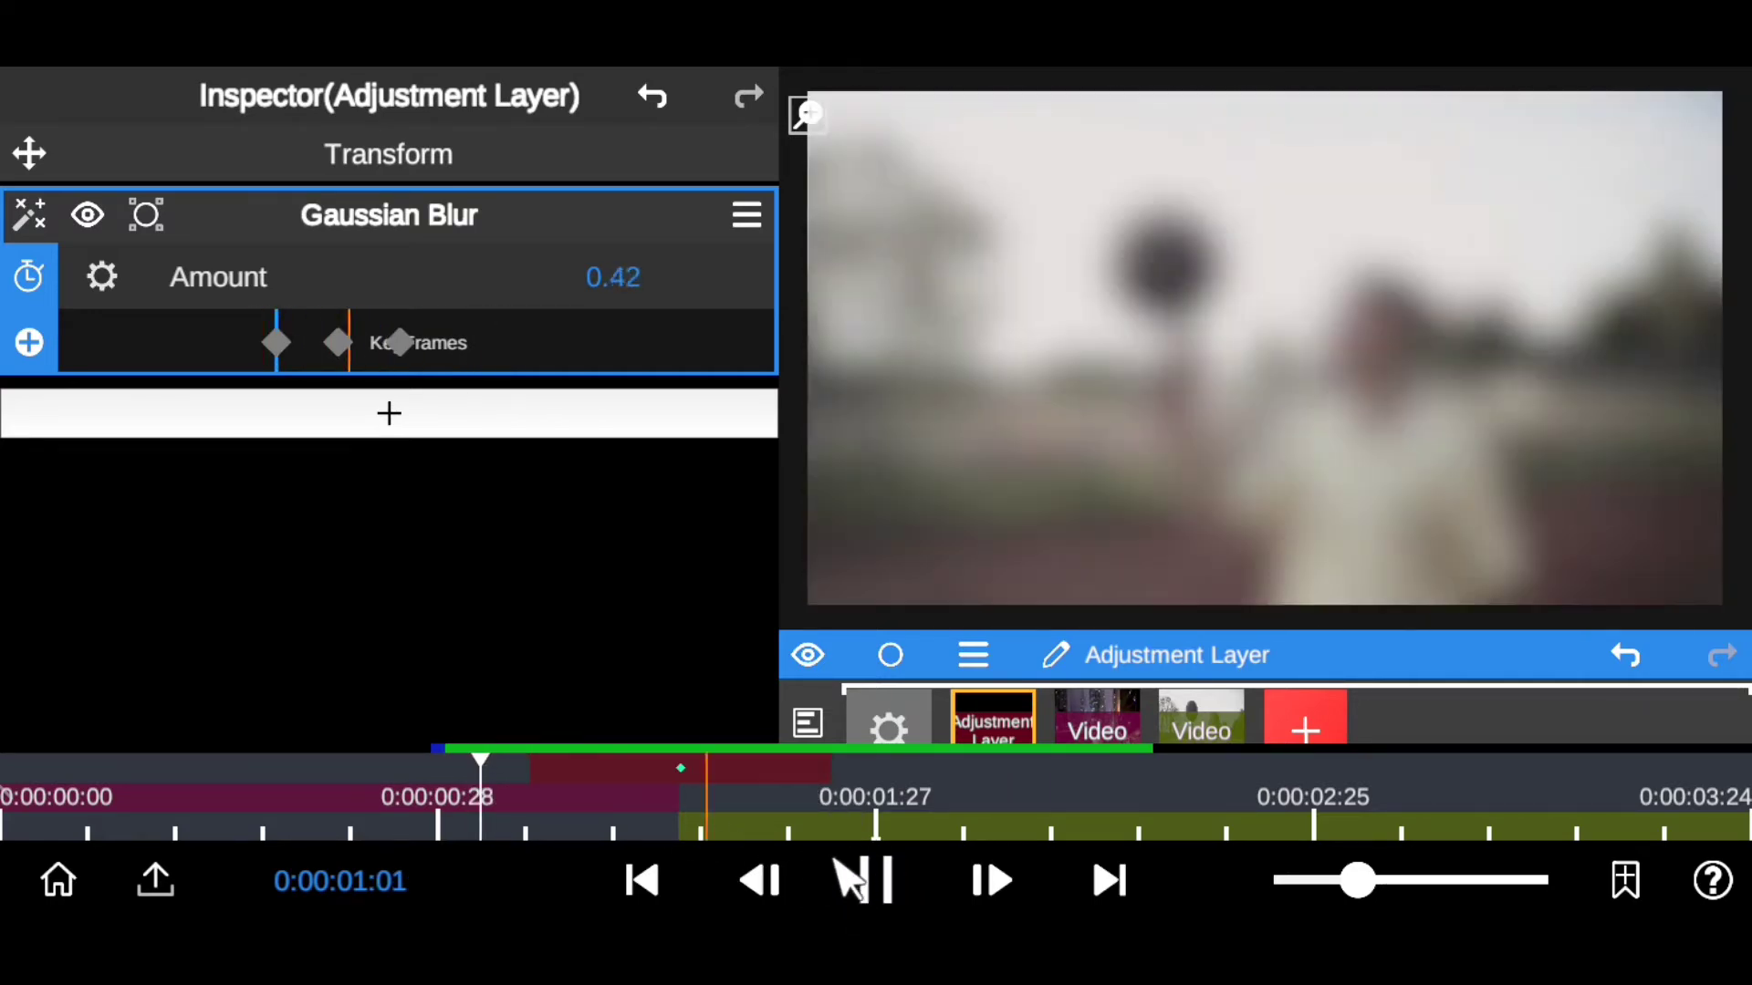
left_click(595, 799)
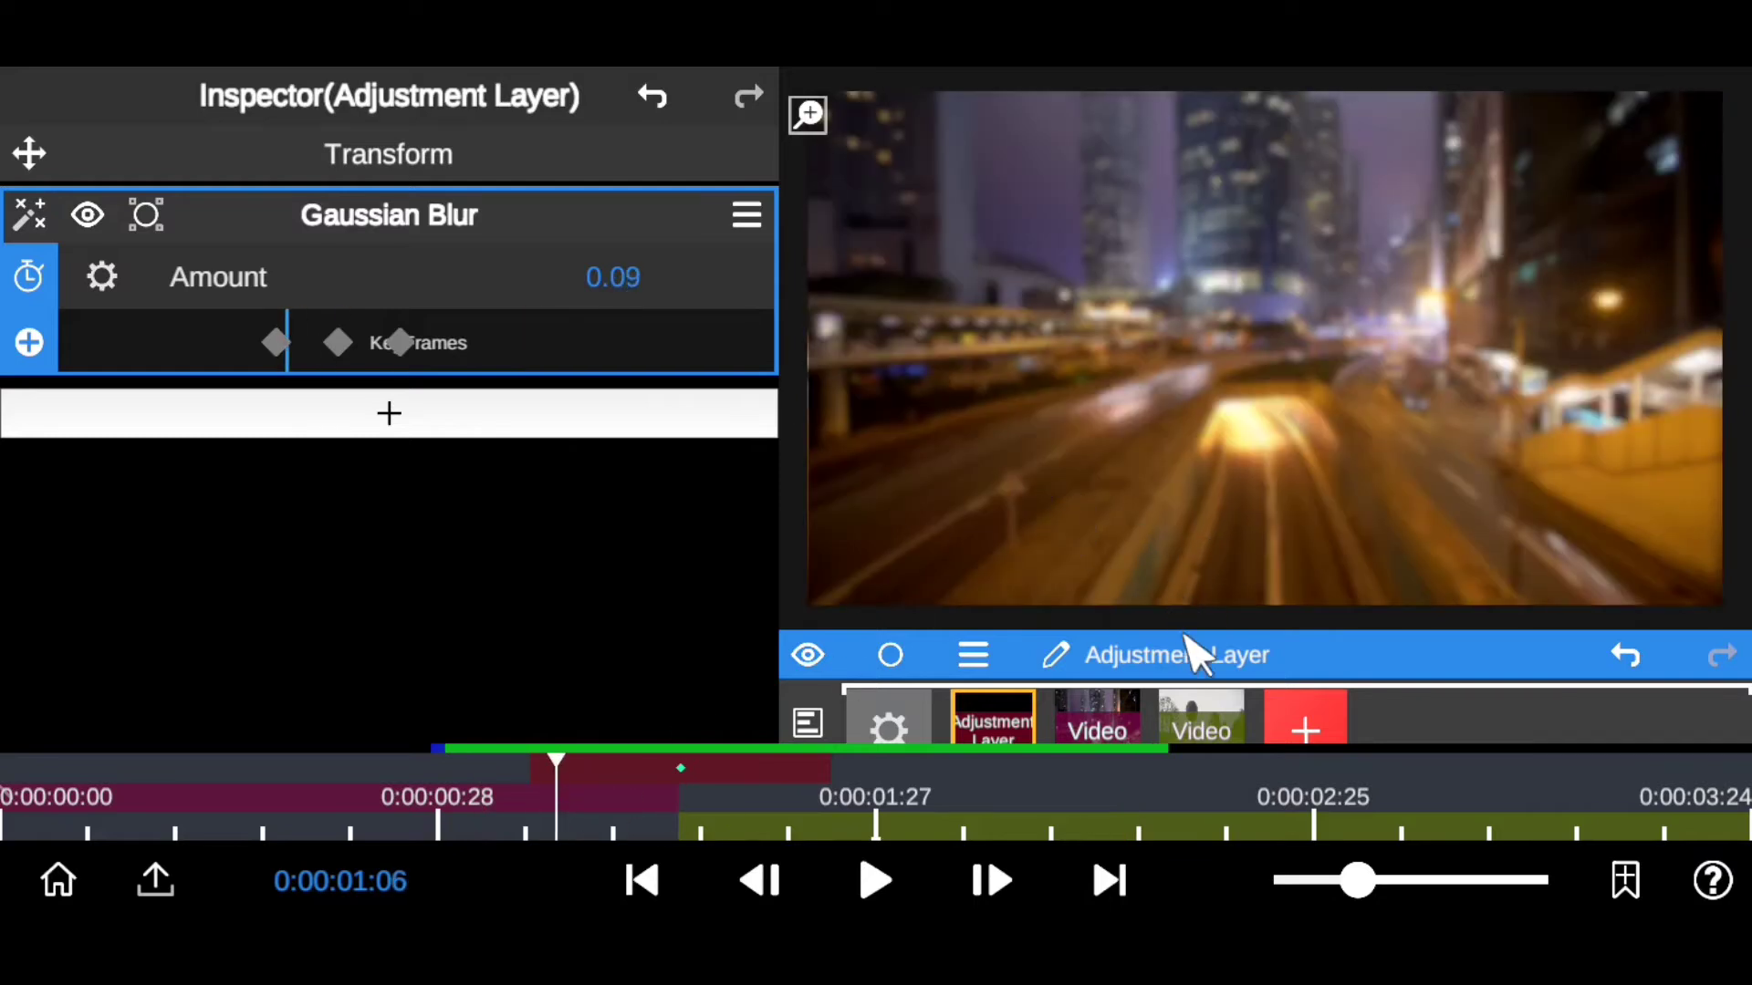
left_click_drag(1206, 653, 1199, 552)
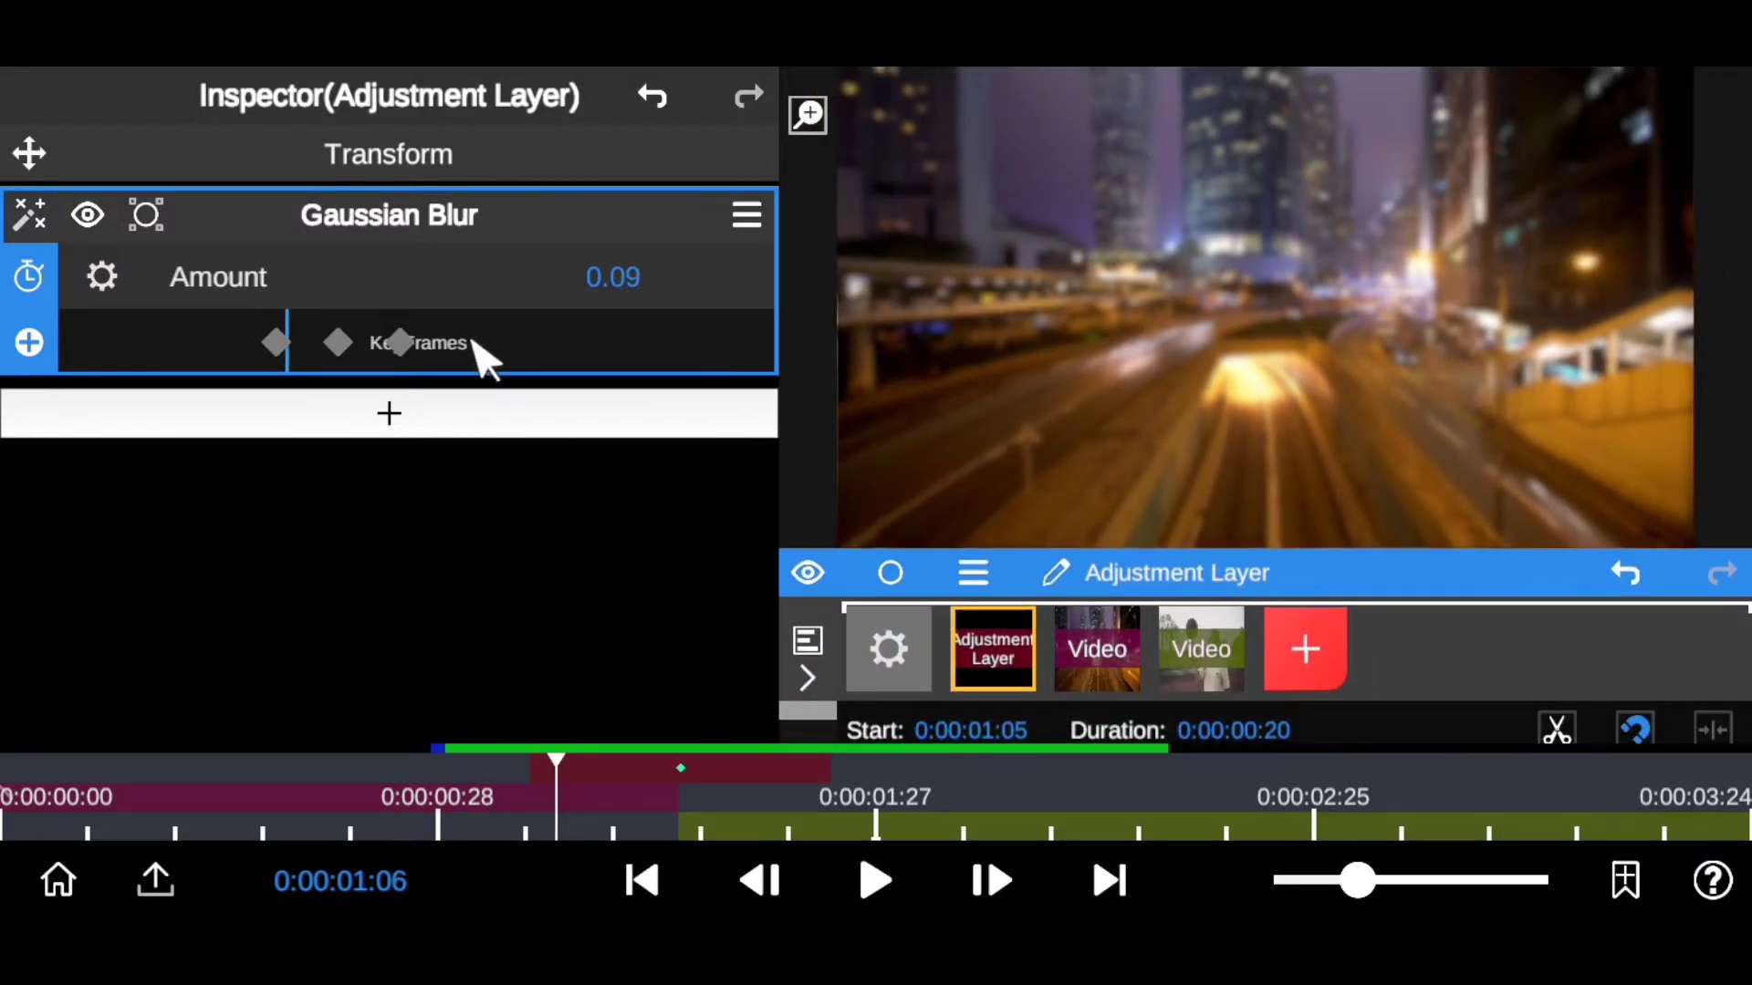
Step: Open the three Gaussian Blur keyframes in the Curve Editor and move the last keyframe earlier to 0:00:01:21
left_click_drag(475, 347, 219, 345)
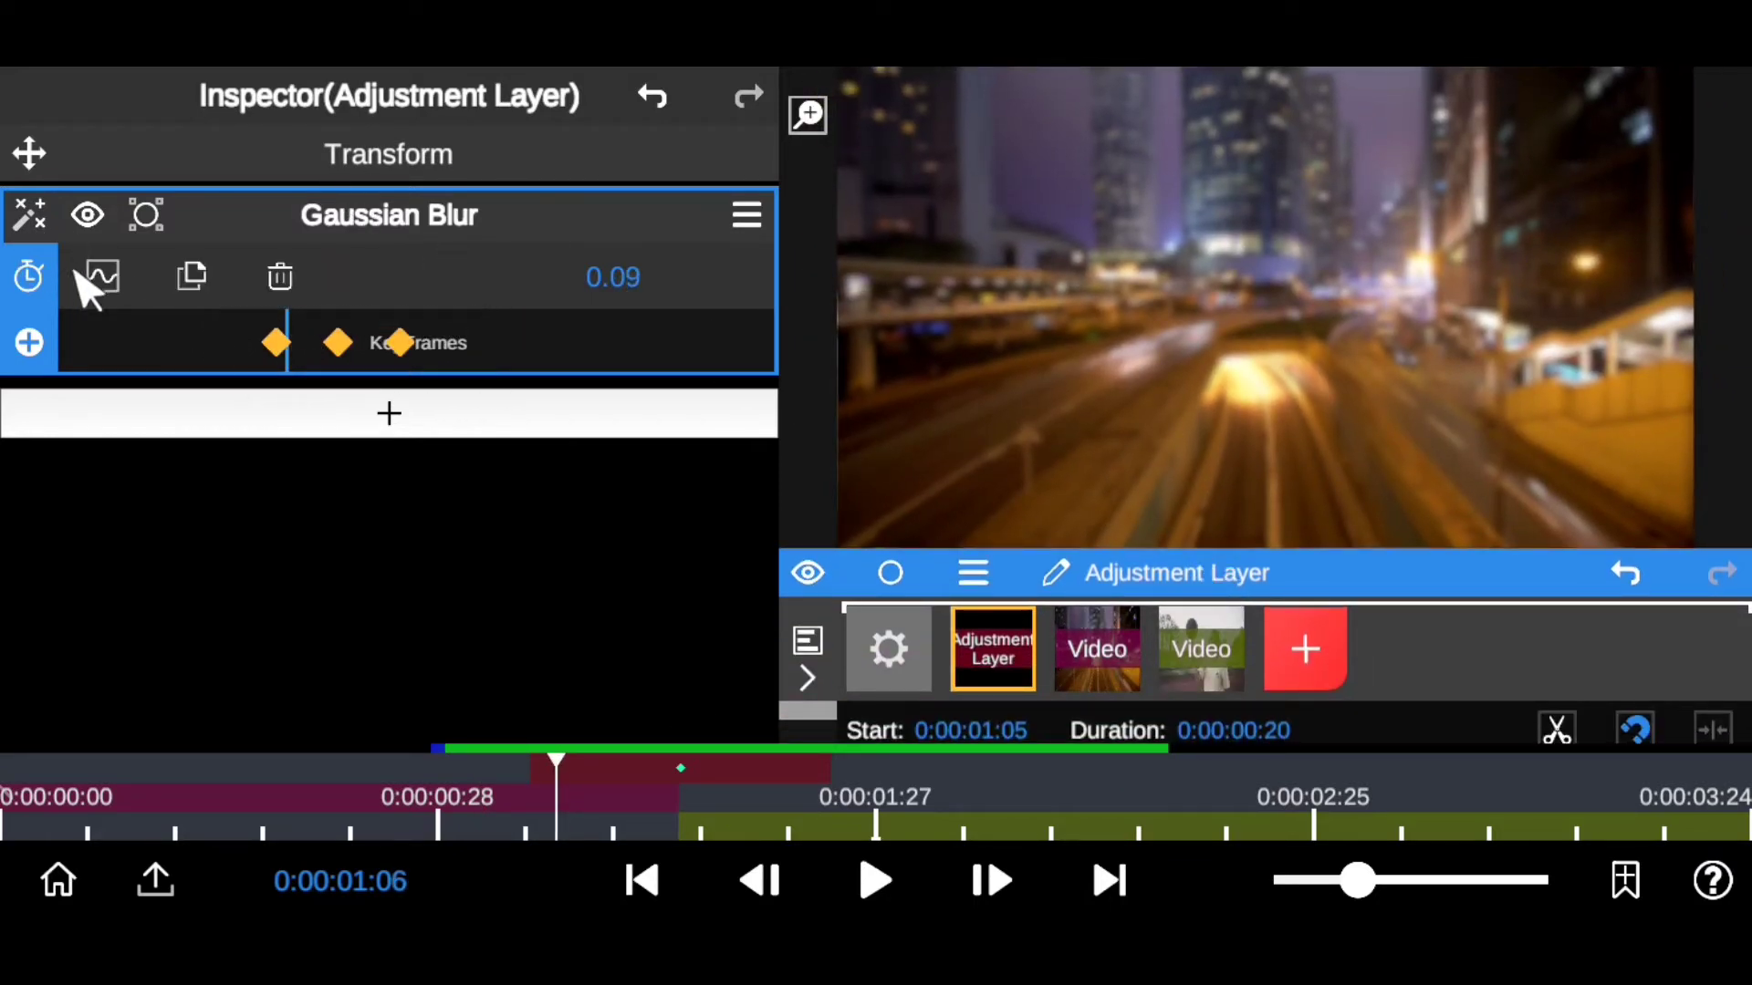
left_click(100, 283)
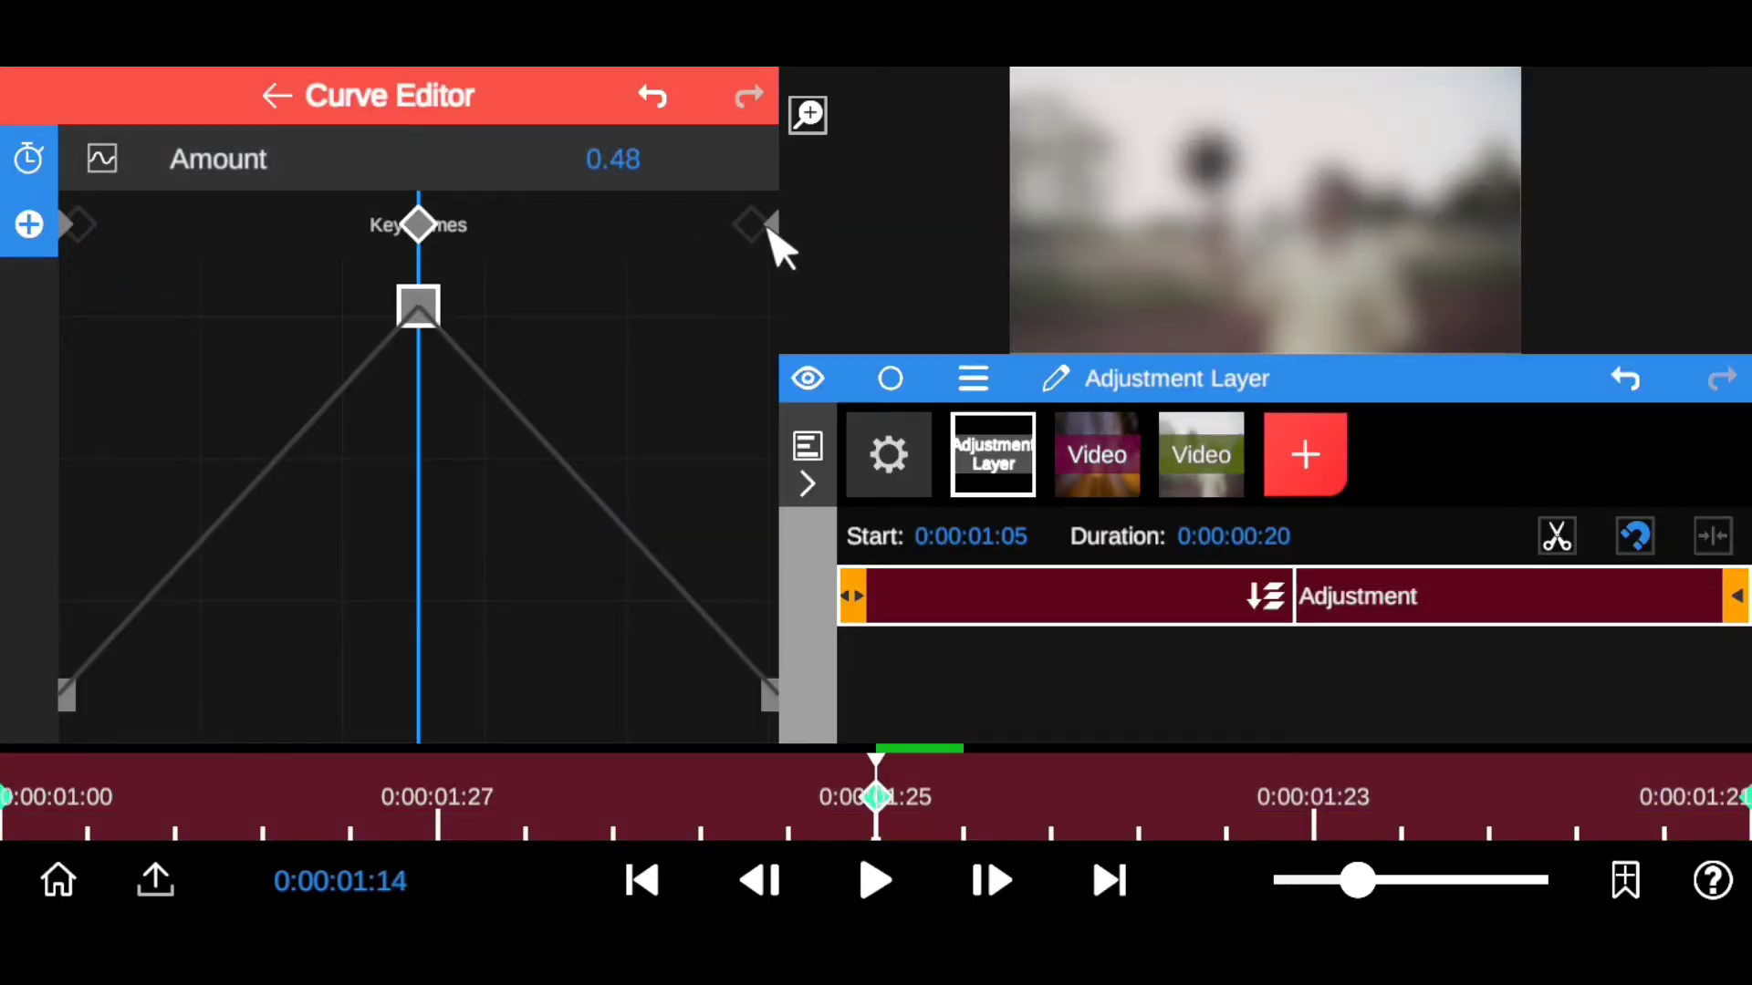
left_click_drag(769, 228, 27, 304)
left_click(711, 226)
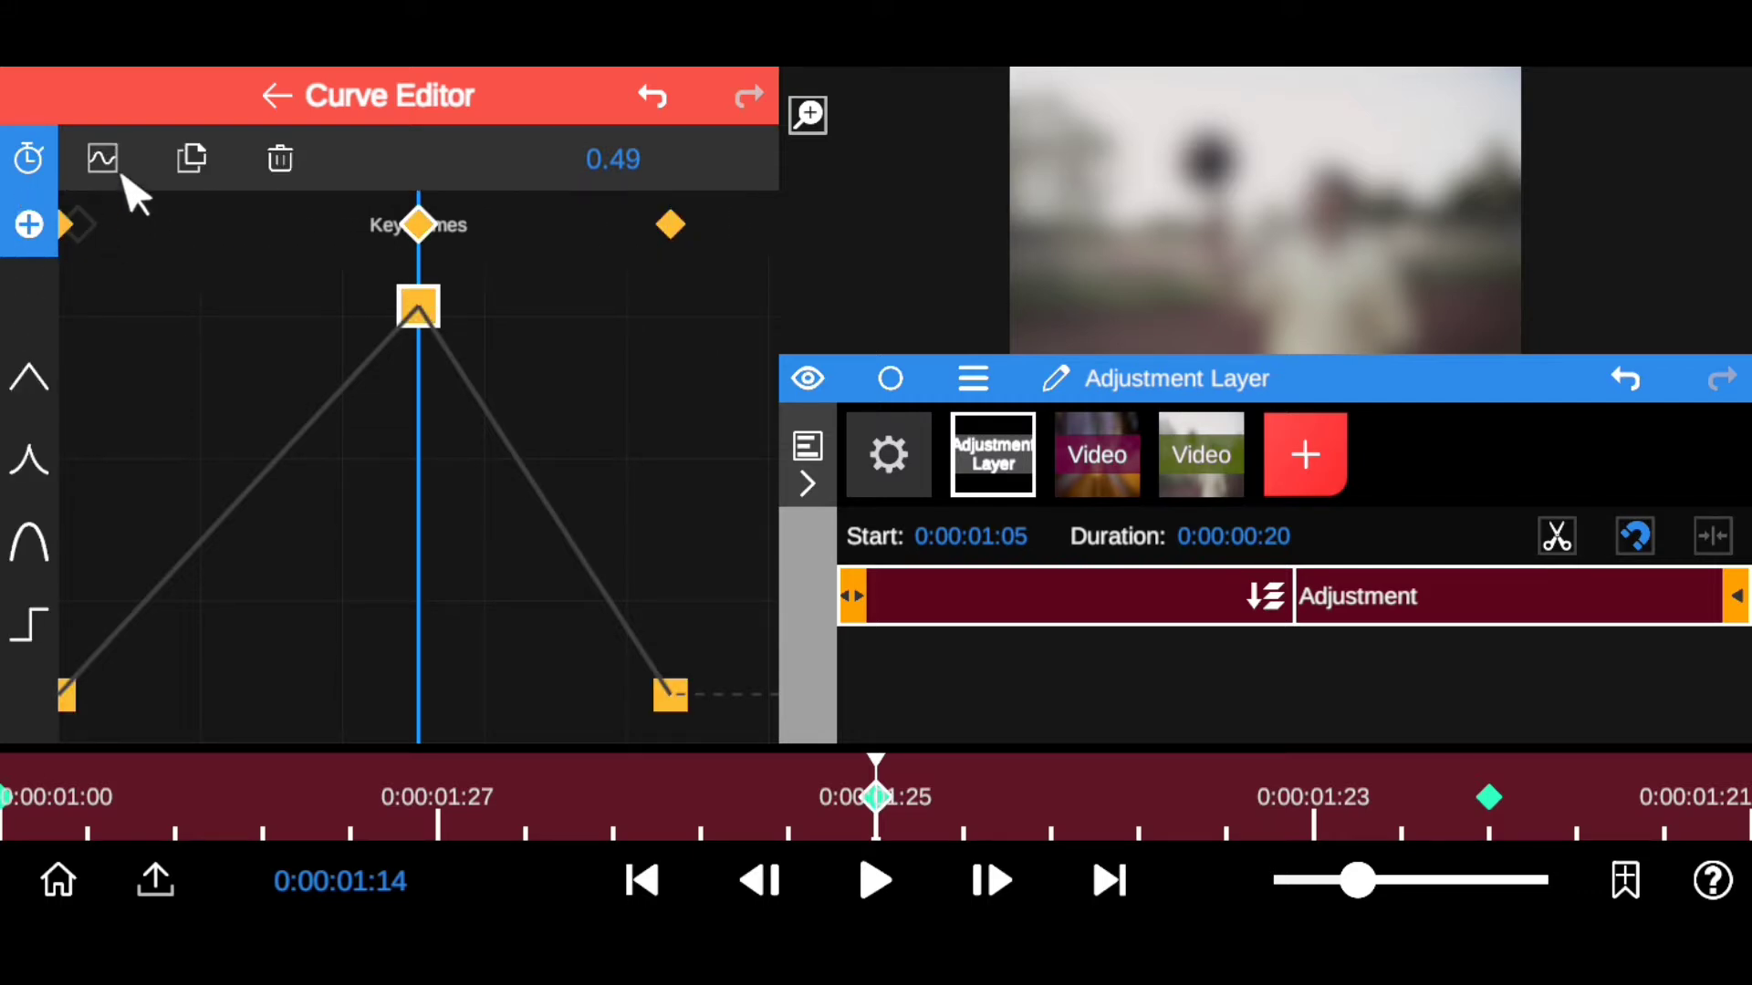
left_click(103, 157)
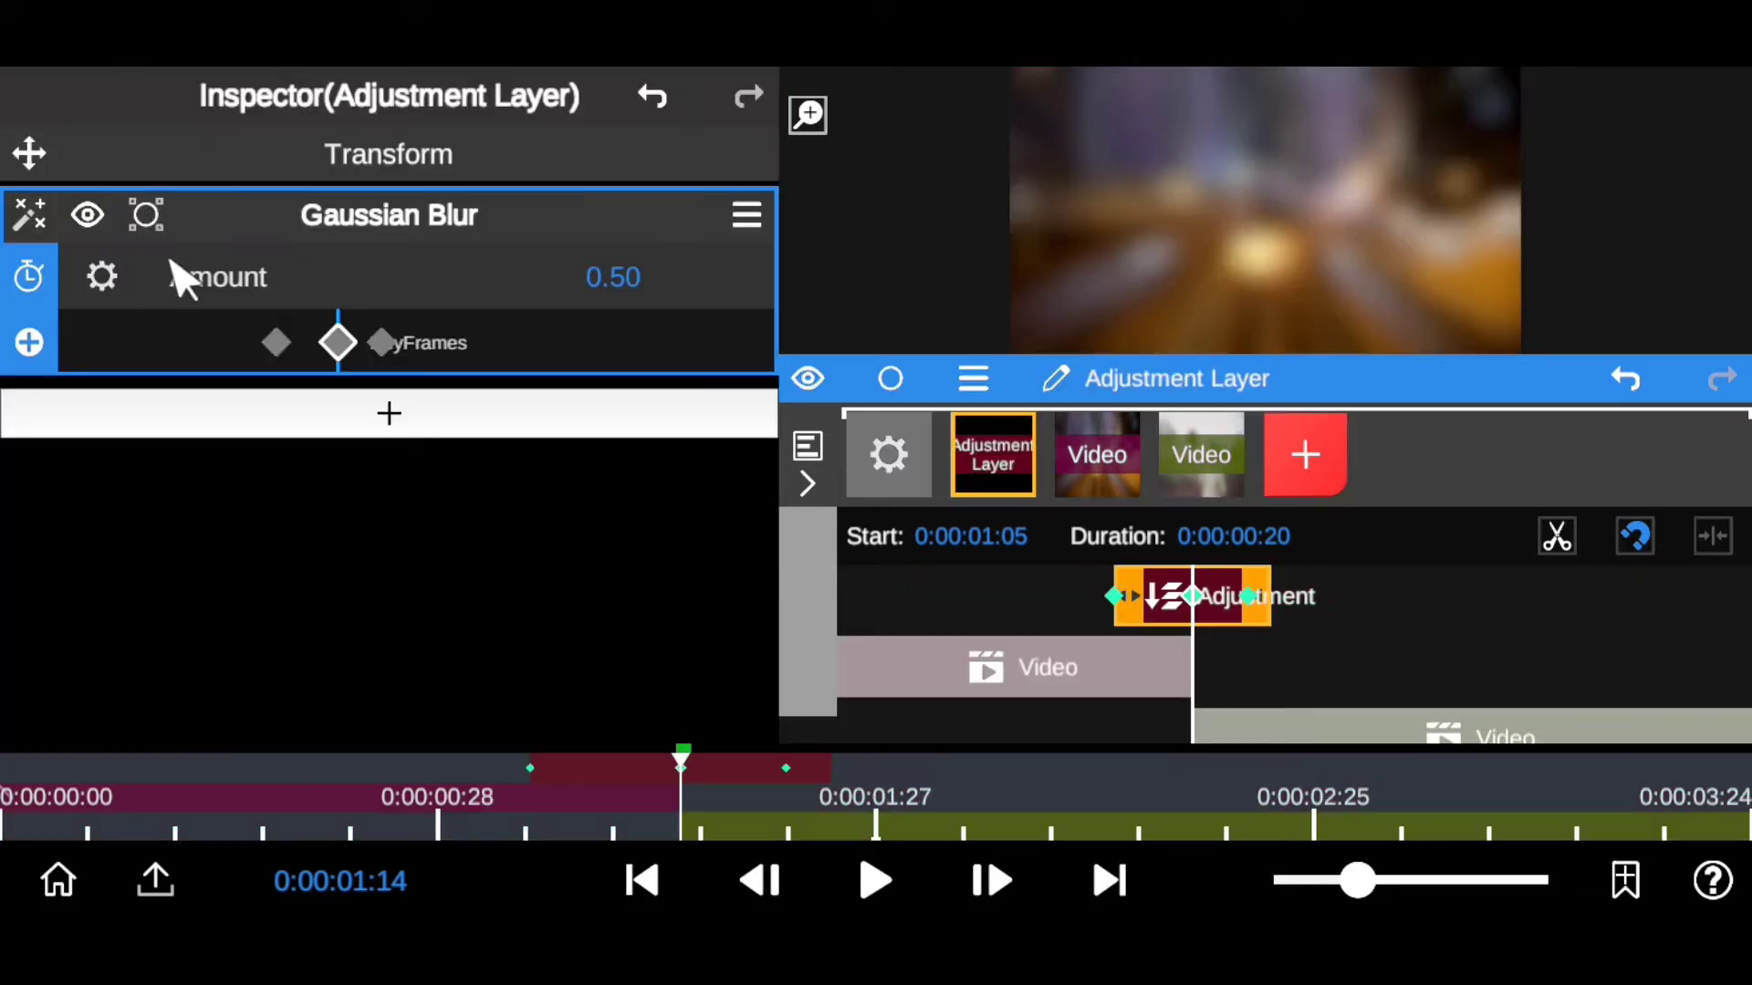
Step: Reopen the Curve Editor for all three Gaussian Blur keyframes and give them the smooth, rounded curve shape
left_click_drag(508, 340, 164, 341)
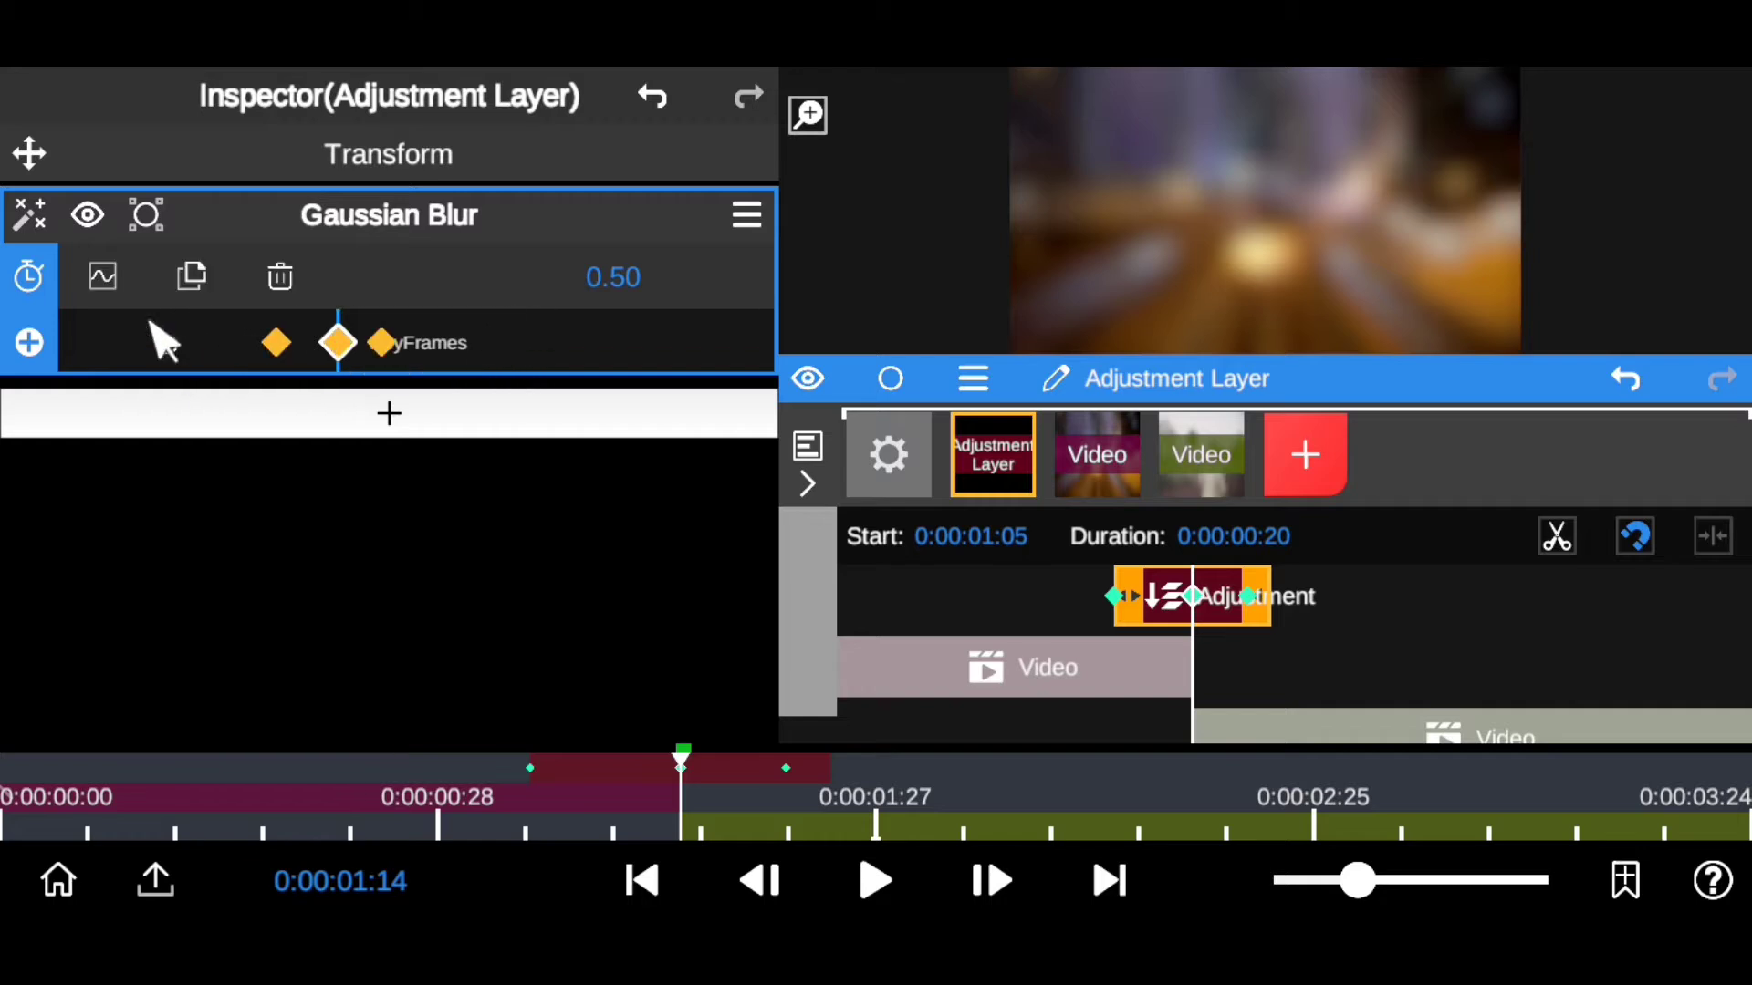
left_click(114, 287)
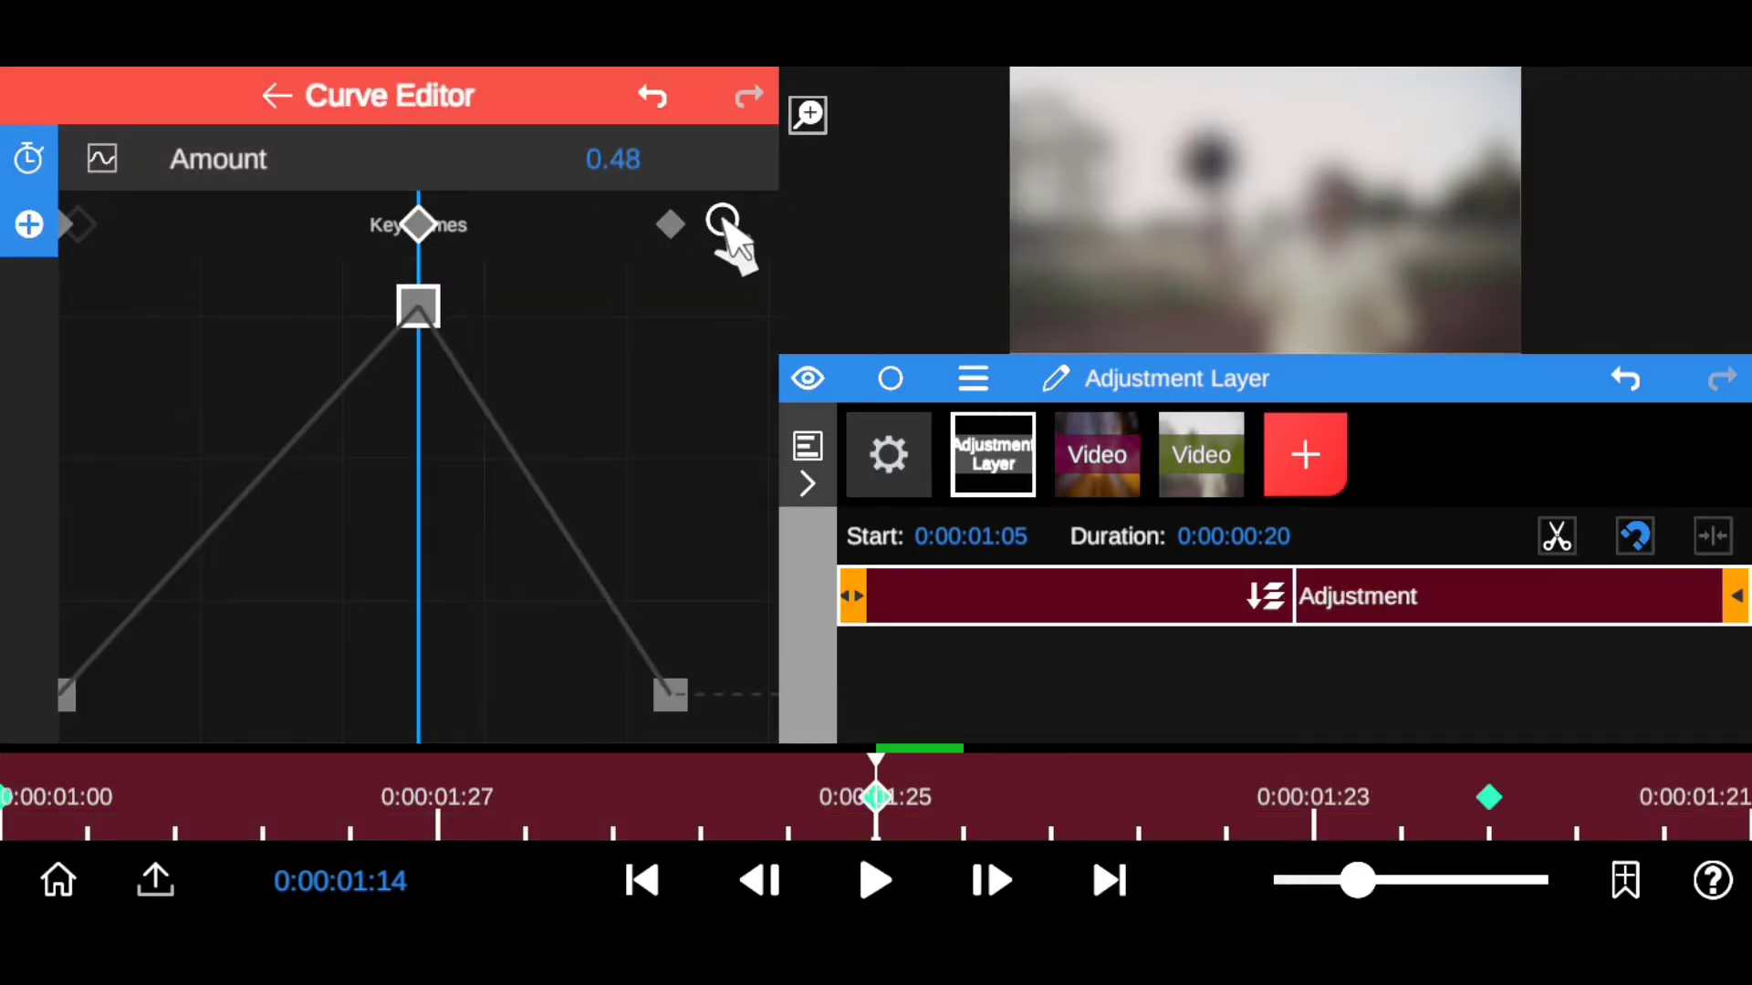
left_click_drag(722, 222, 42, 278)
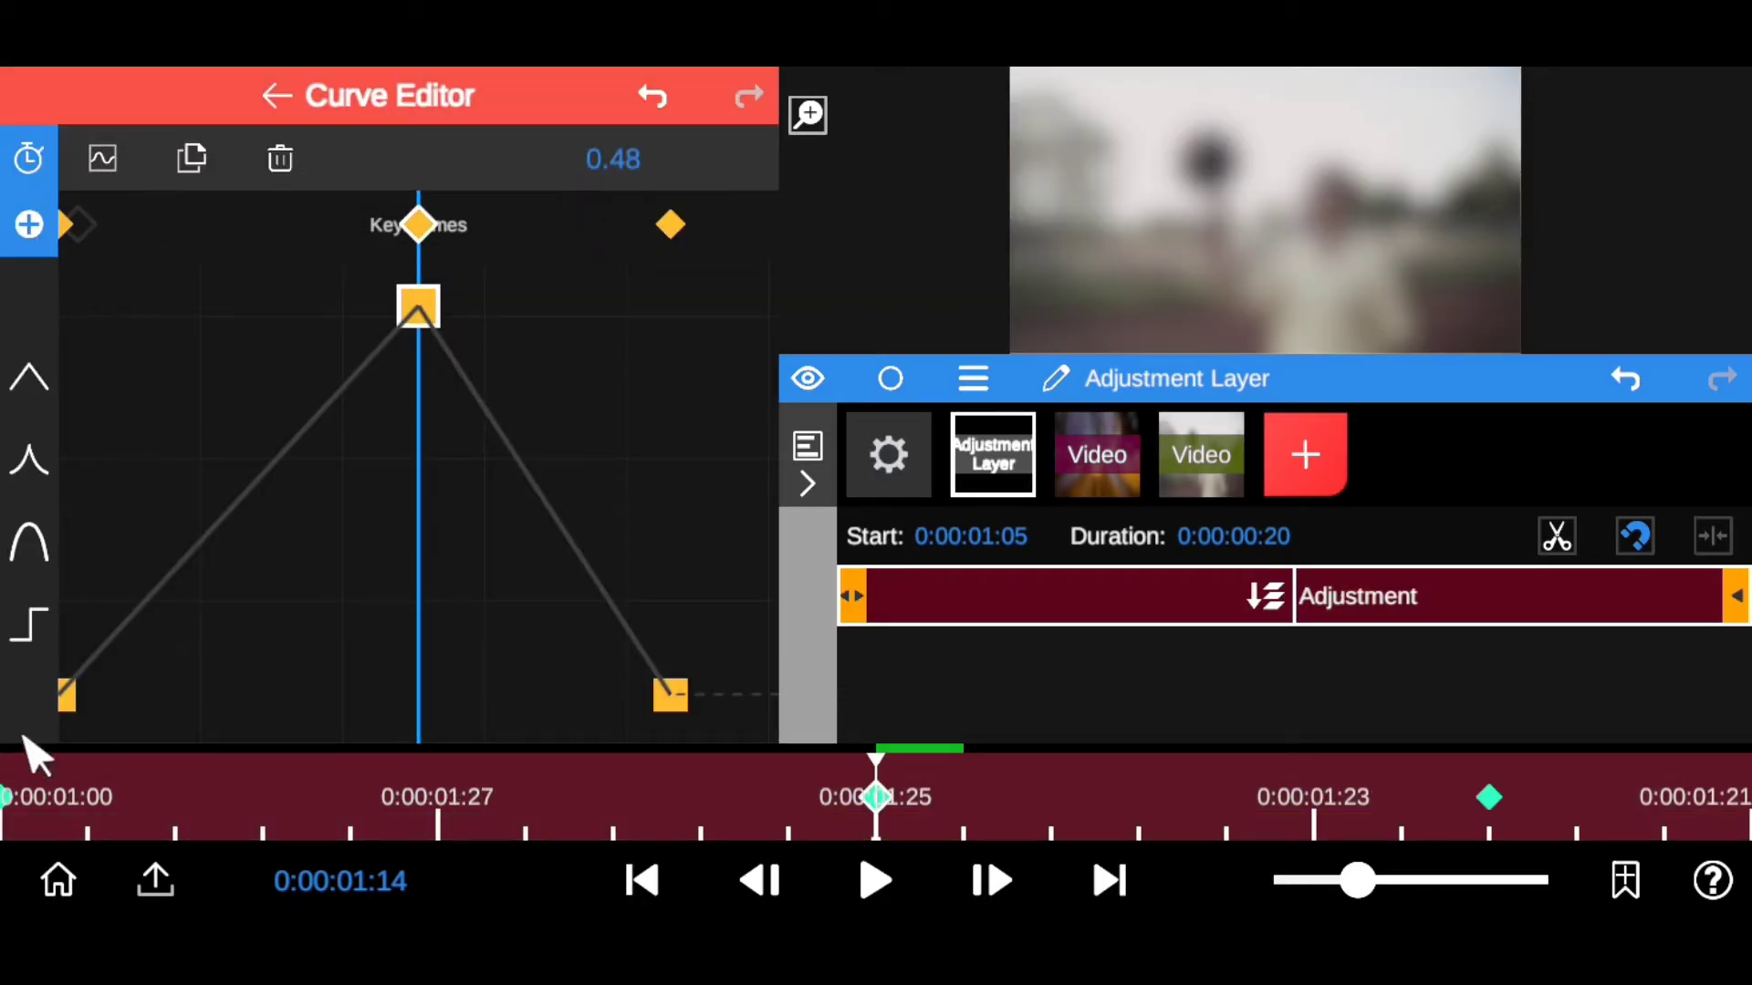
left_click(27, 537)
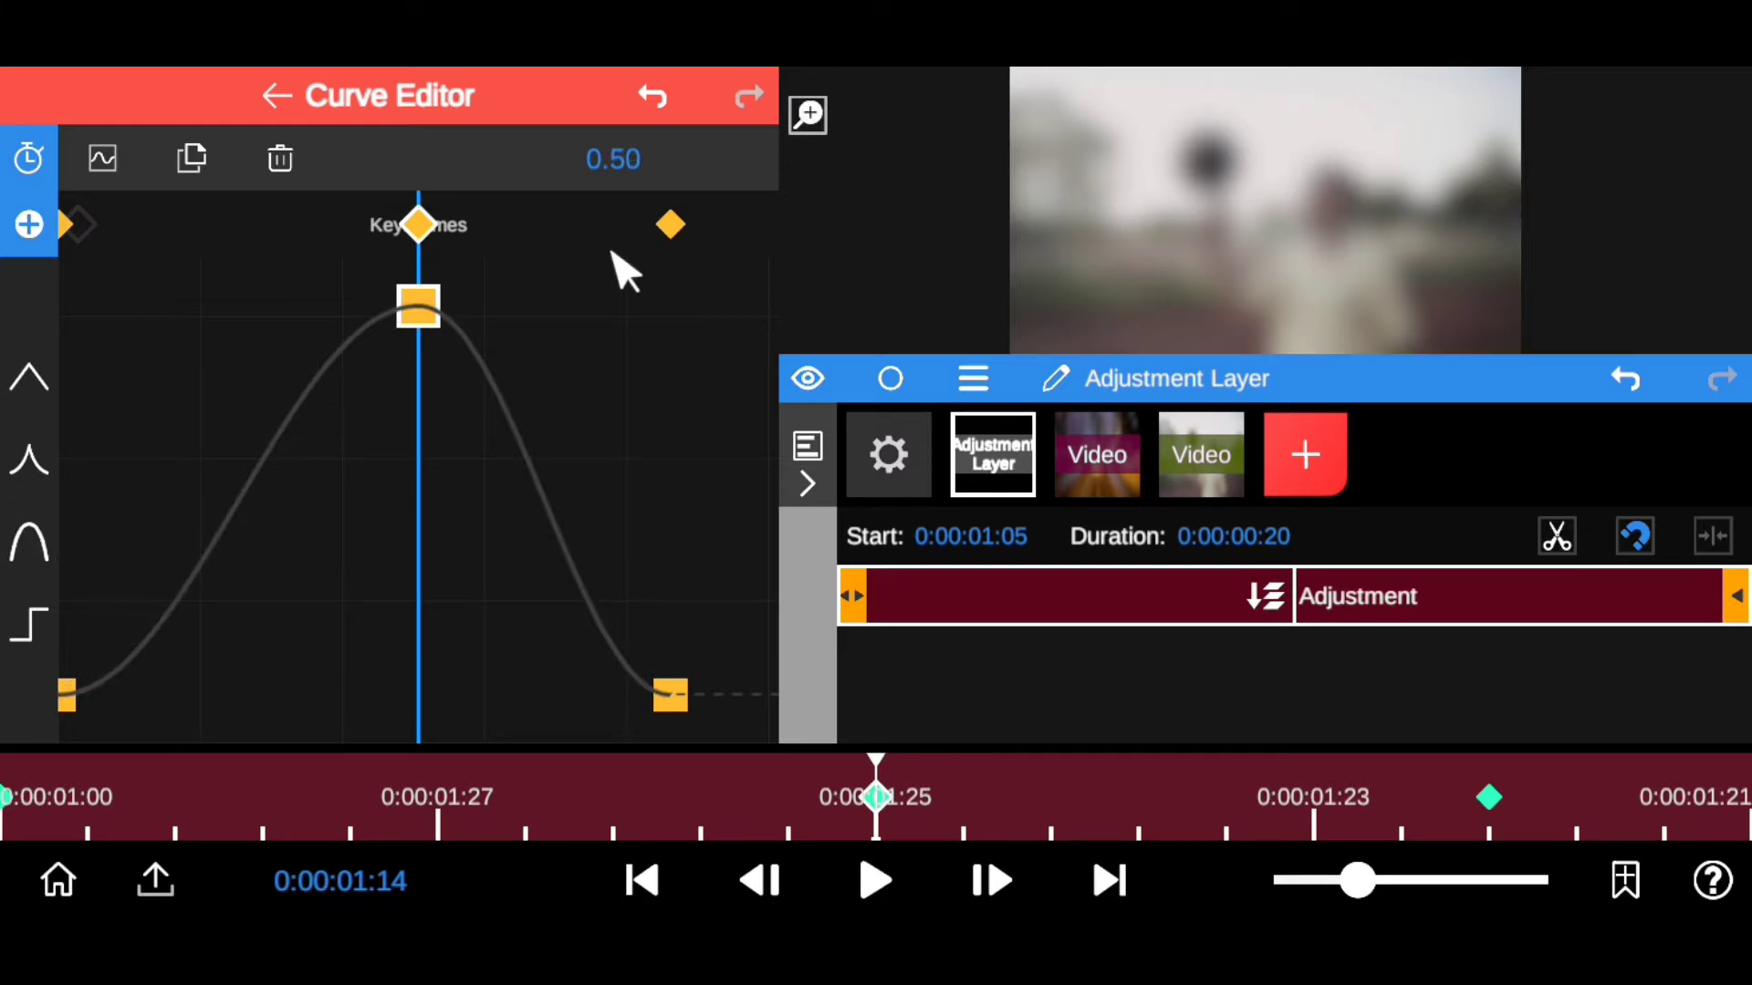
Step: Move the last Gaussian Blur keyframe out to the adjustment layer's end at 0:00:00:19, and leave the Curve Editor
mouse_move(669, 224)
left_mouse_down()
mouse_move(778, 224)
mouse_move(690, 226)
left_mouse_up()
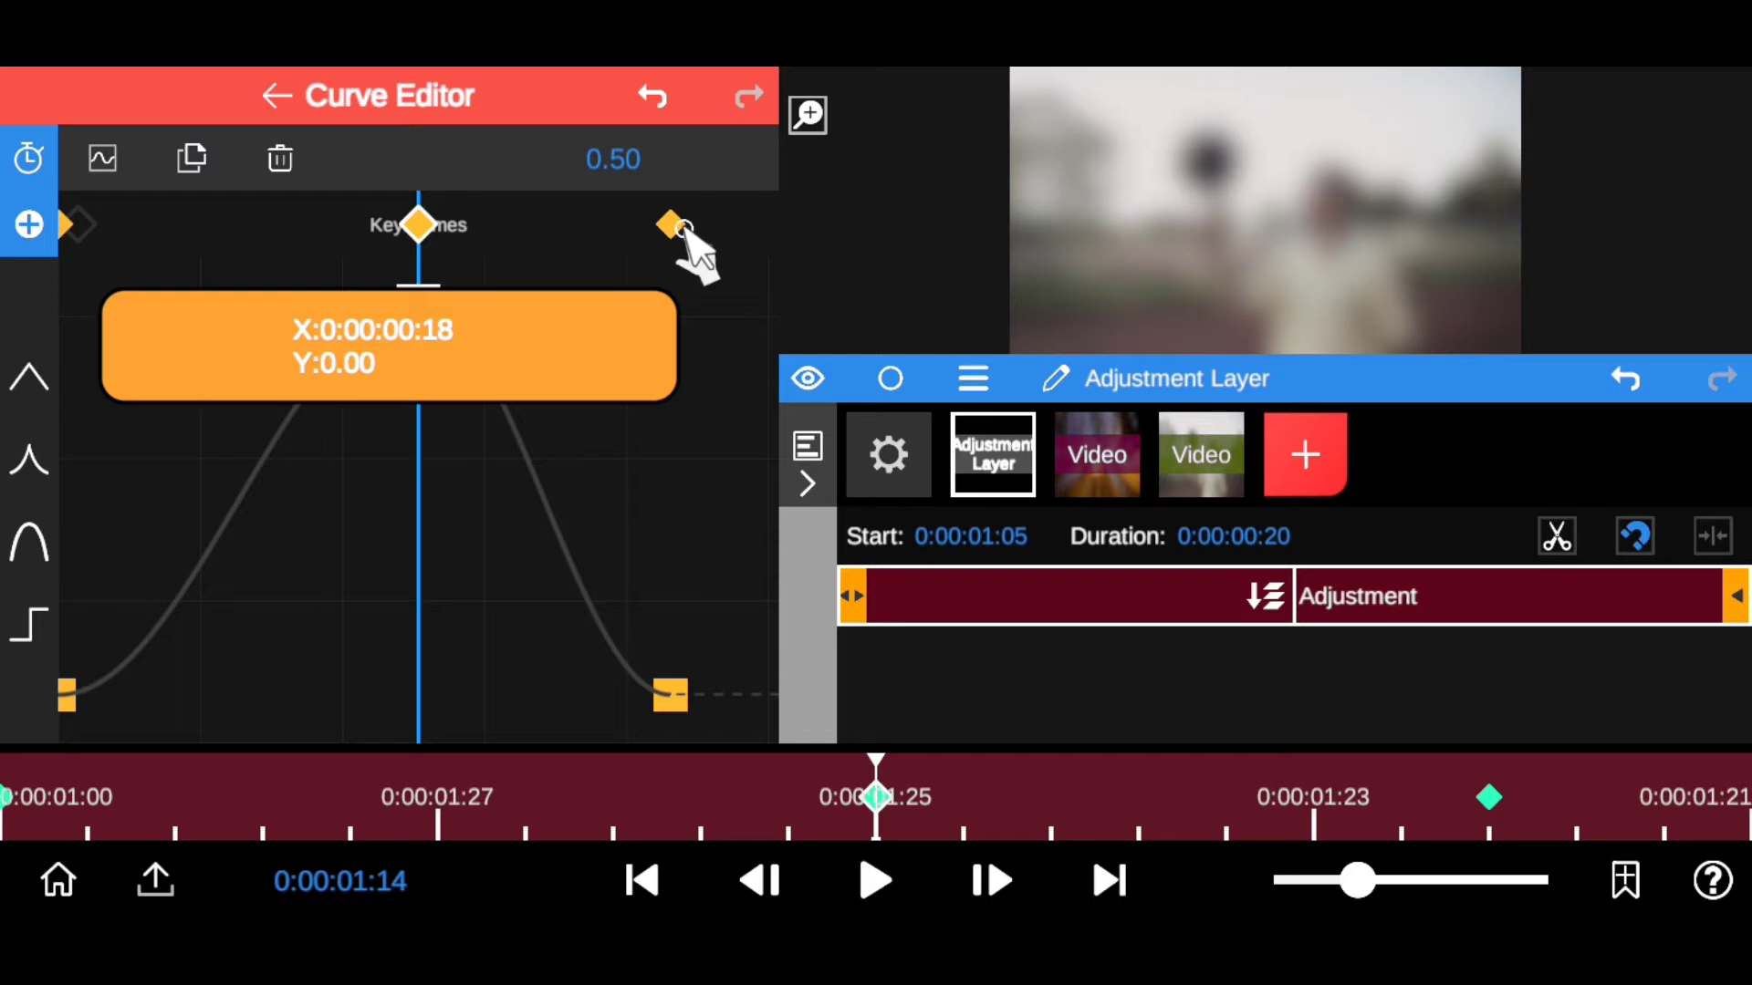
left_click(721, 245)
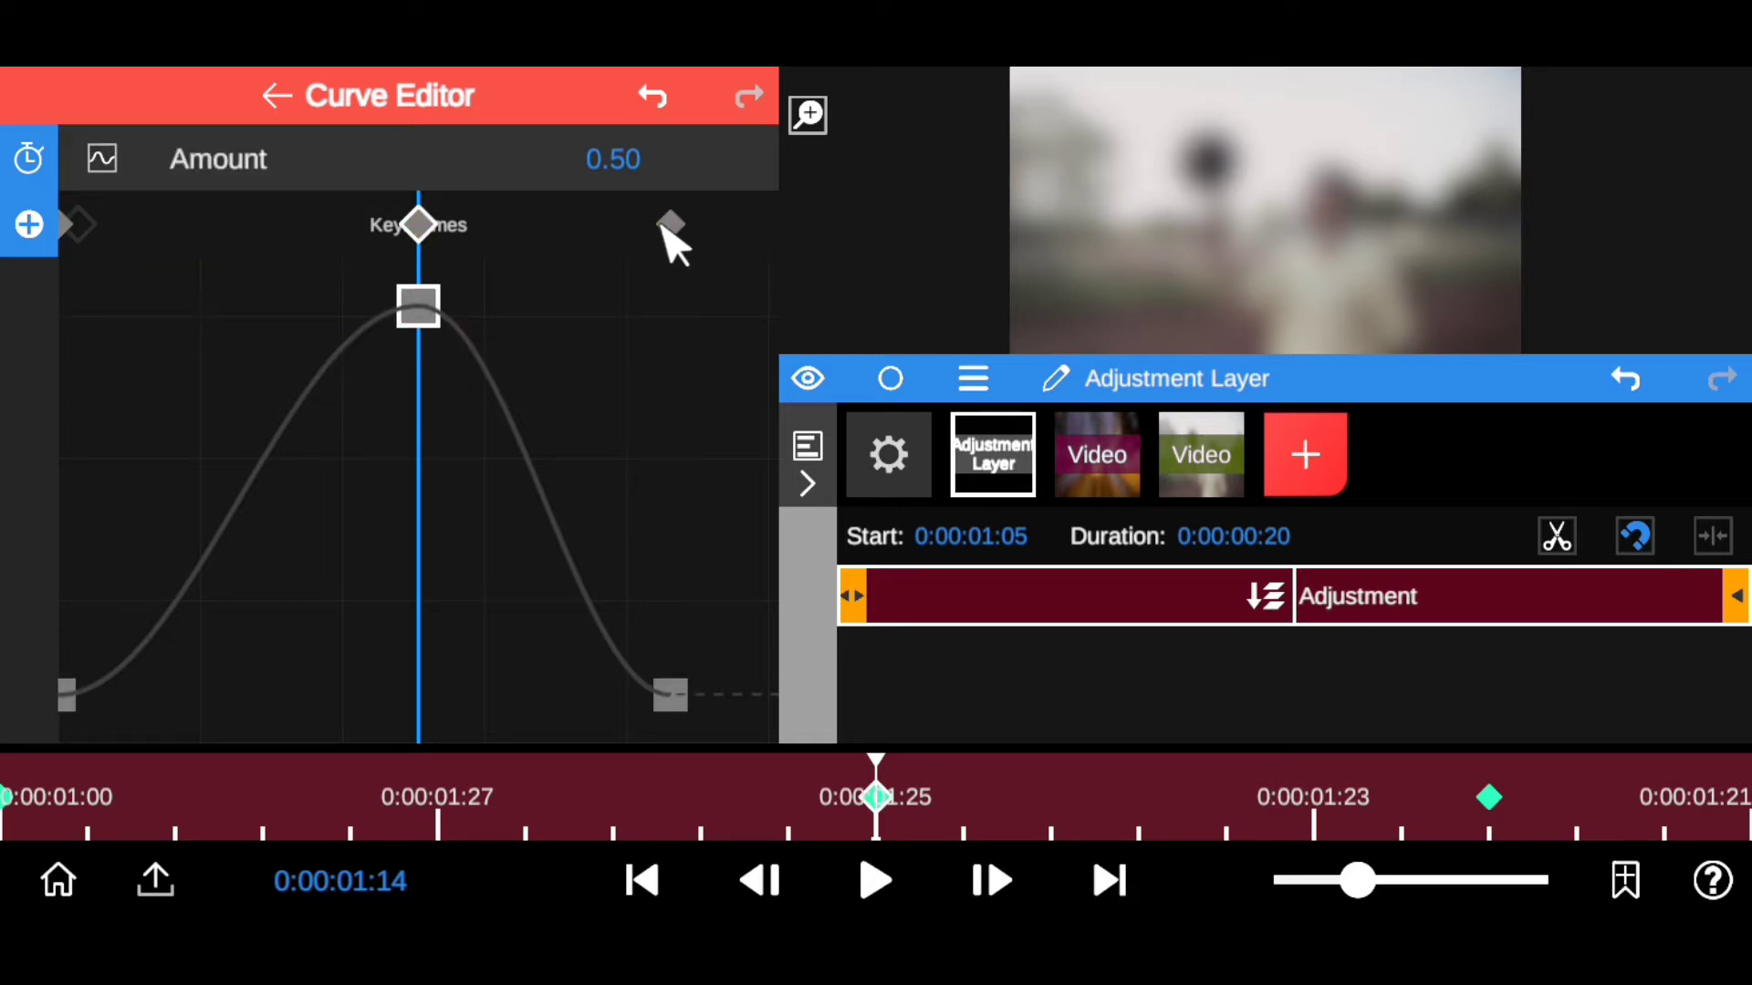
left_click_drag(670, 223, 774, 228)
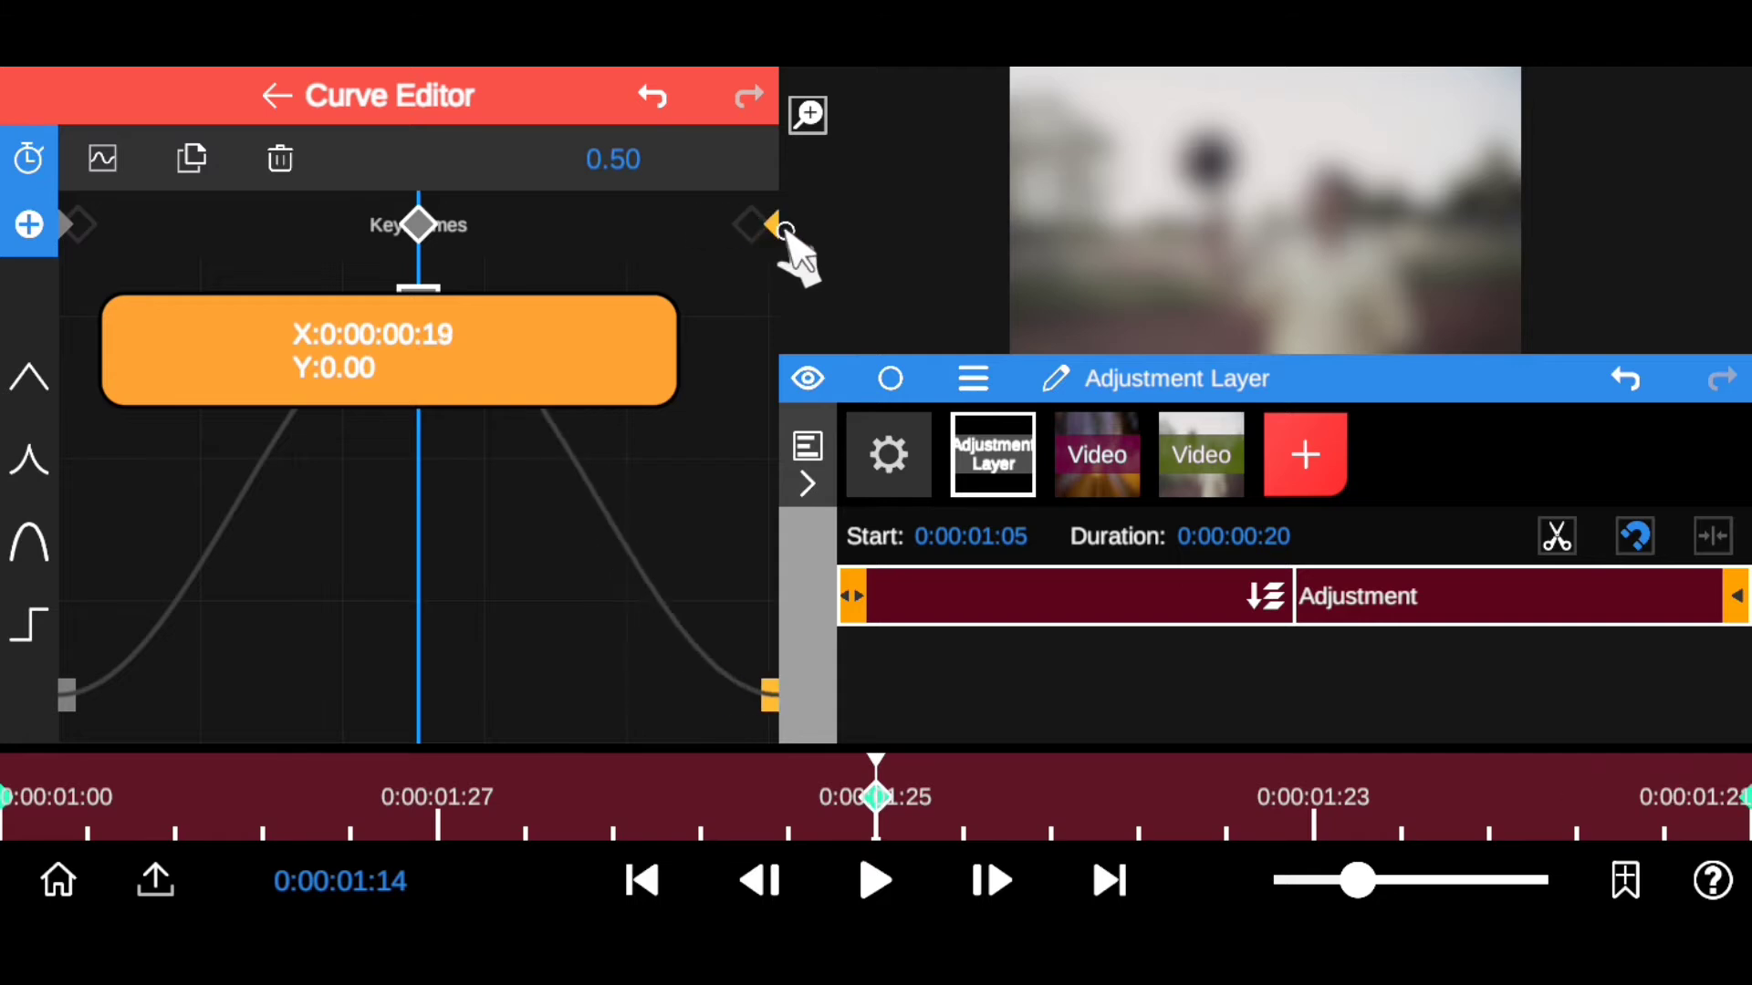
left_click(319, 94)
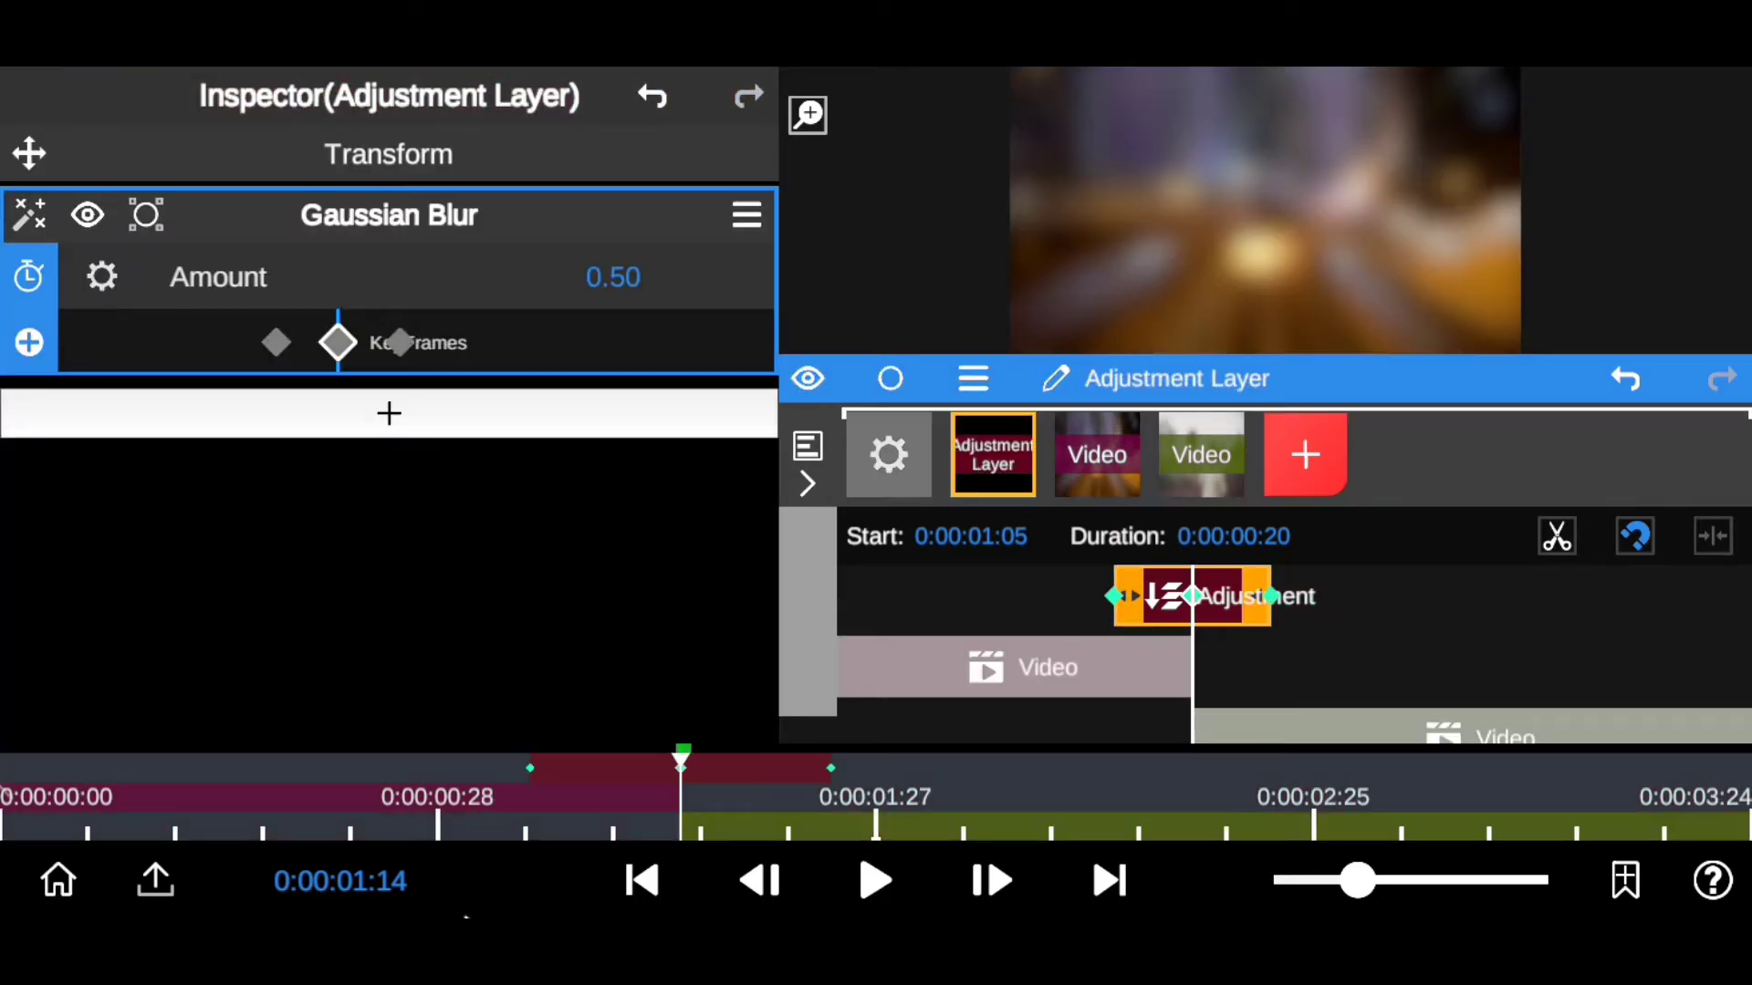
Step: Replay the smoothed blur transition from just before the adjustment layer in an enlarged preview, and return to the editing view
left_click_drag(682, 812, 450, 892)
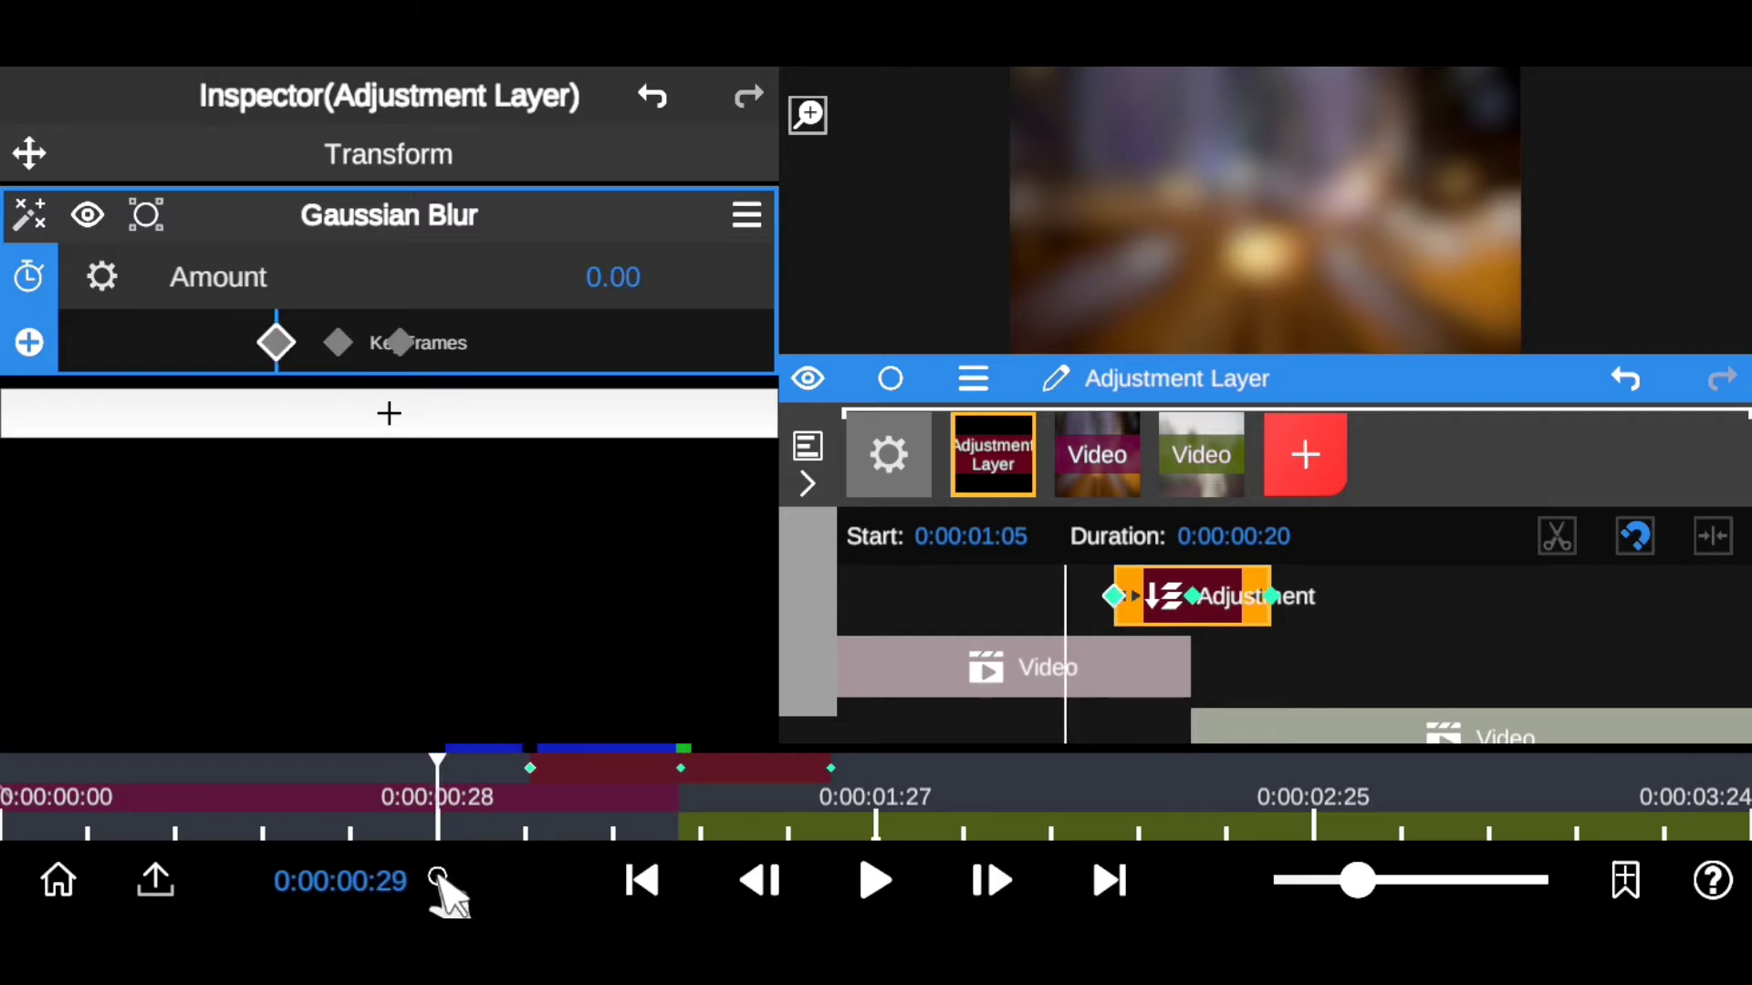
left_click(808, 116)
left_click(874, 880)
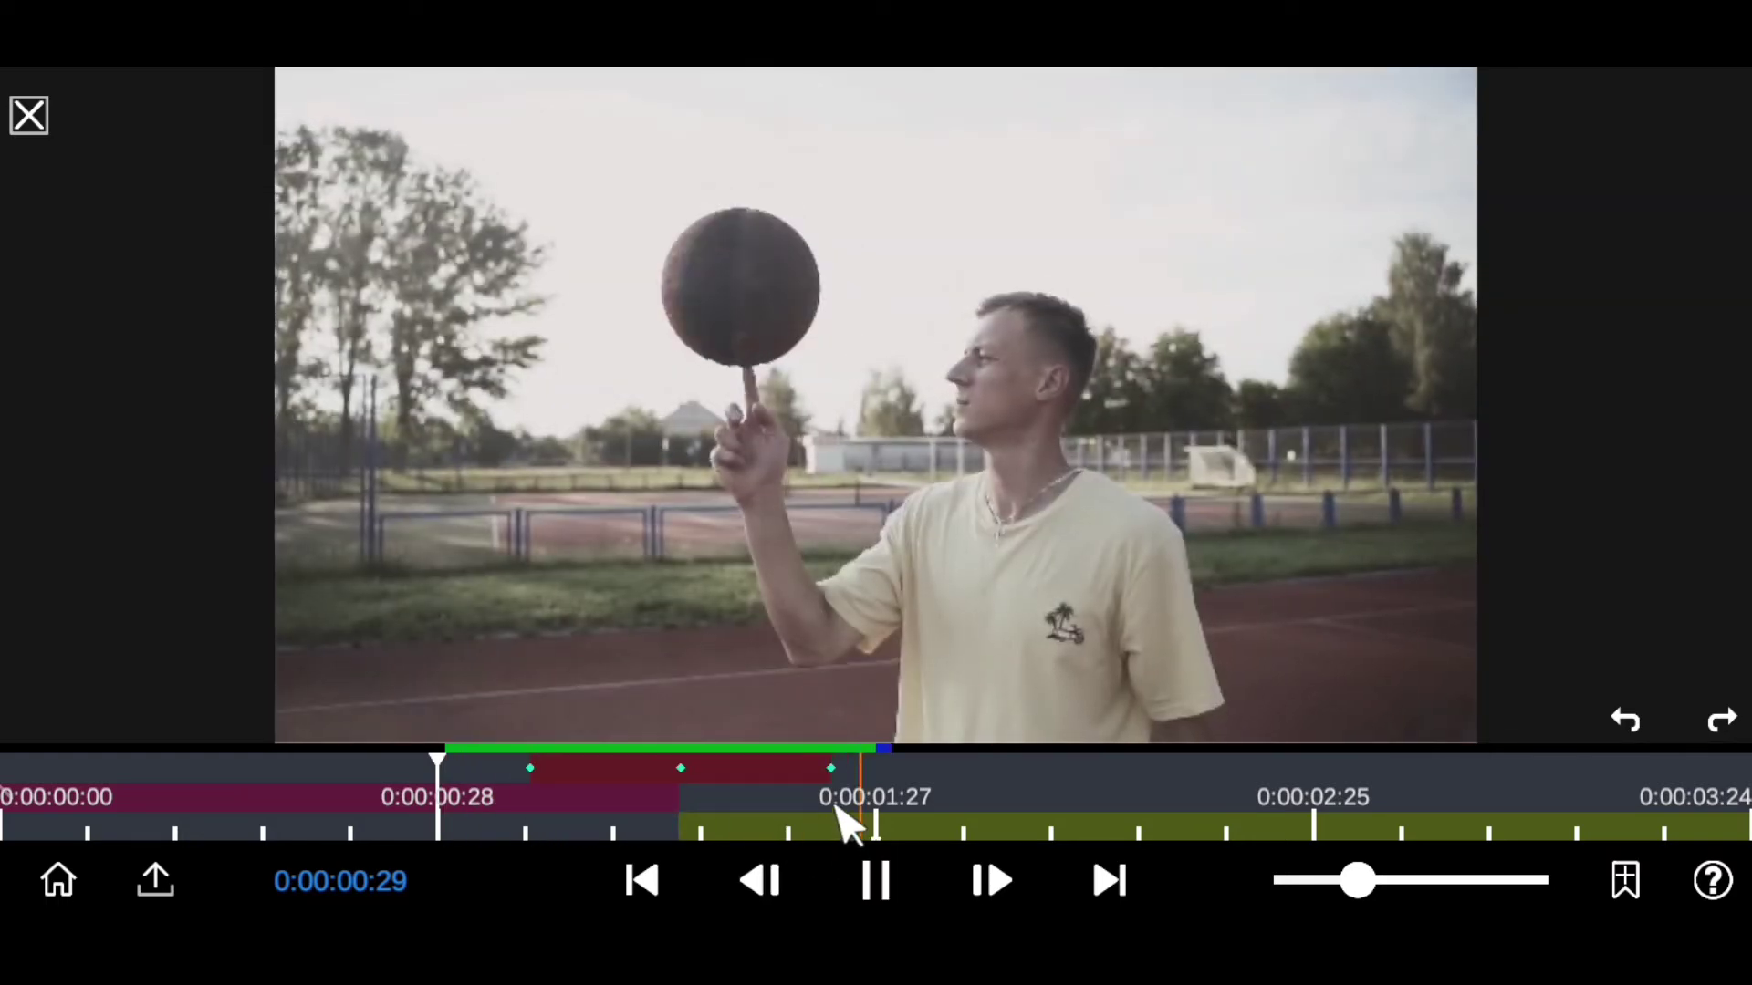
left_click_drag(891, 812, 469, 835)
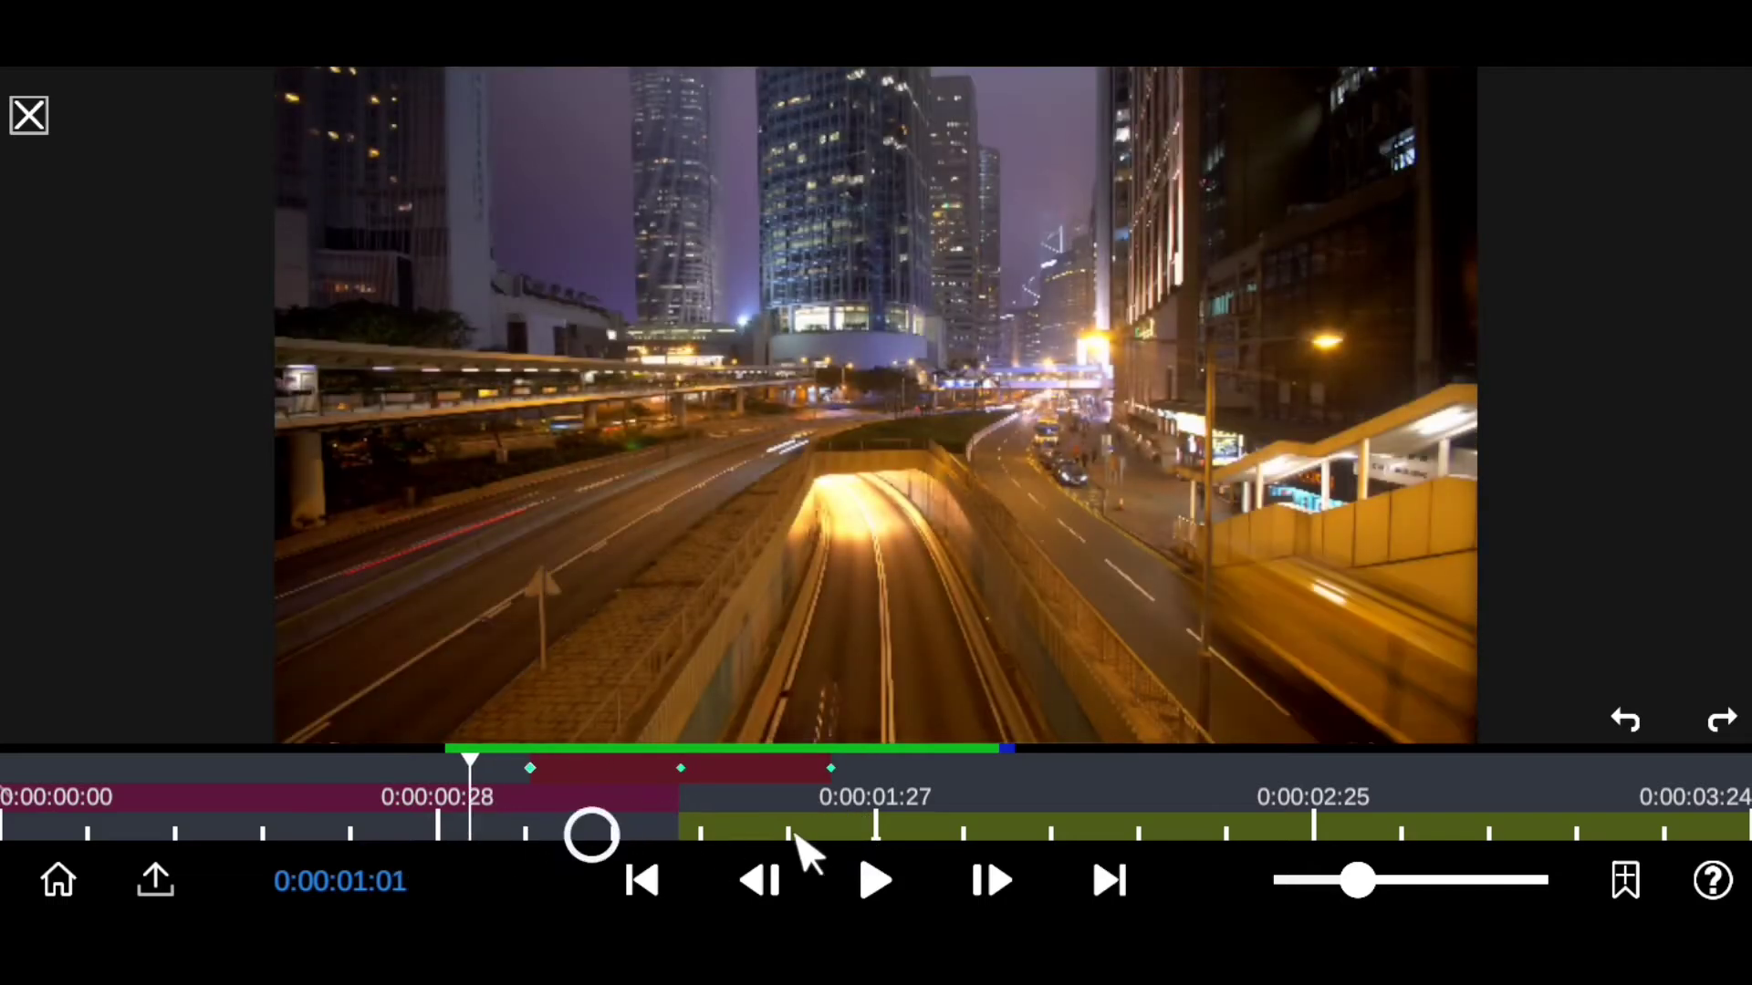
left_click(876, 883)
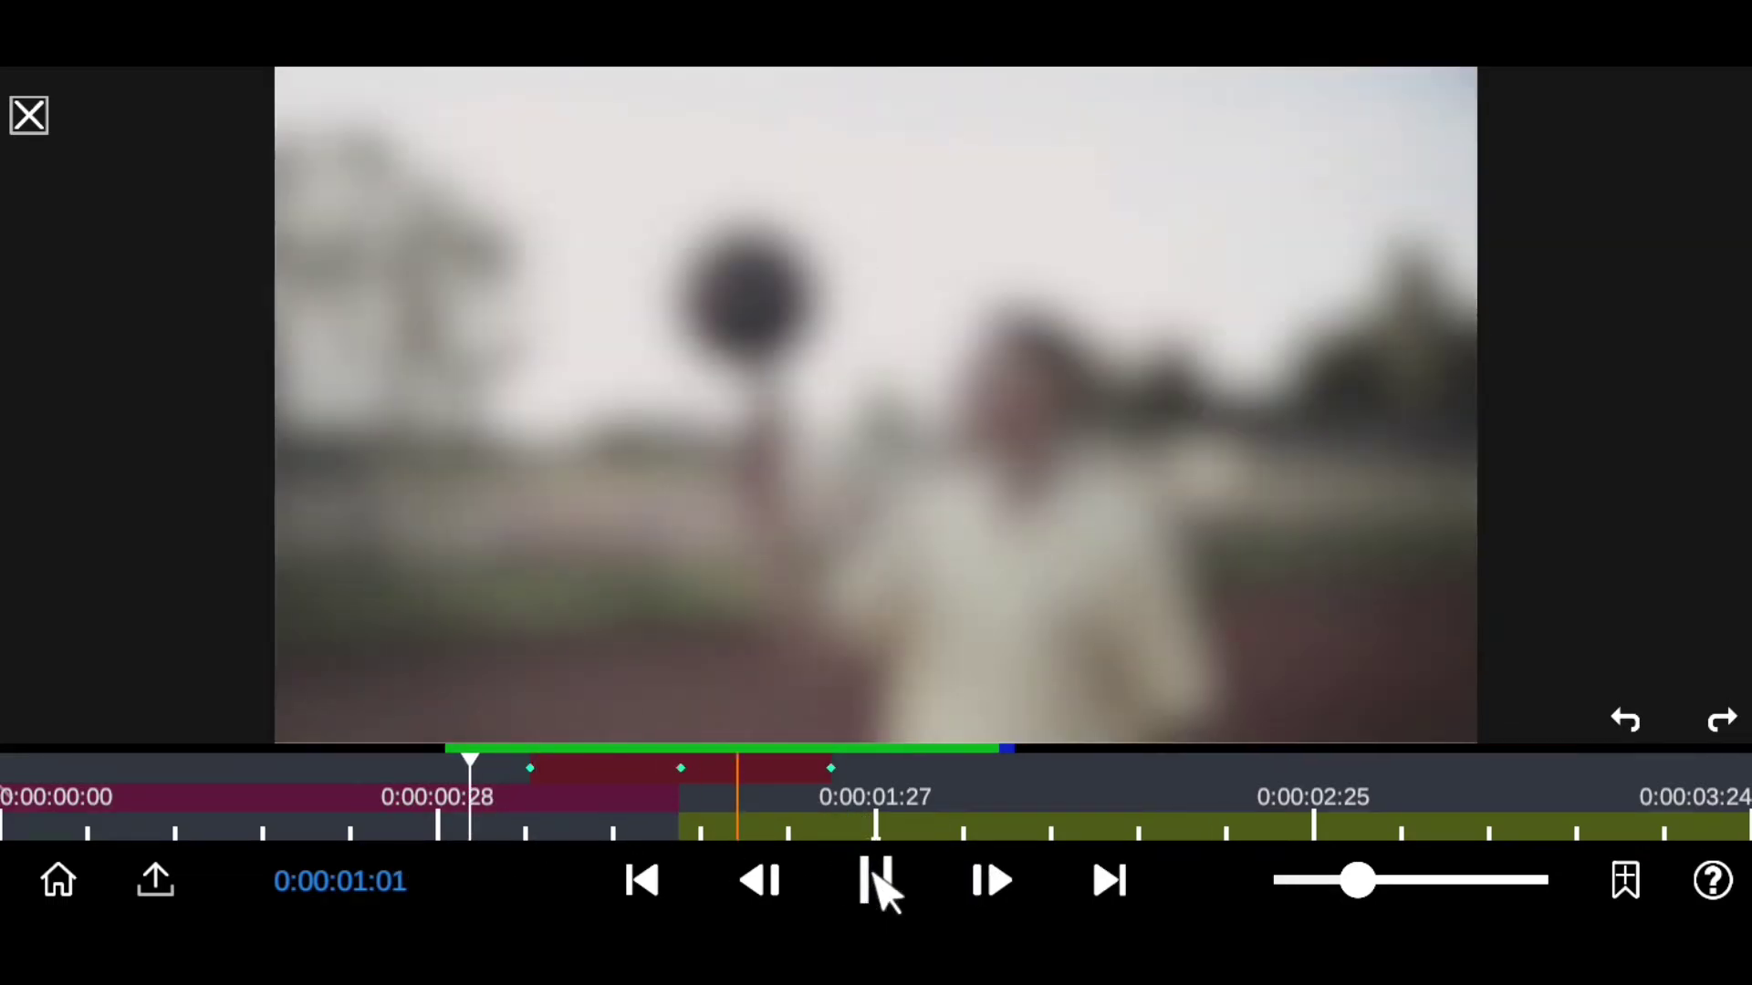
left_click_drag(529, 812, 606, 811)
left_click(29, 115)
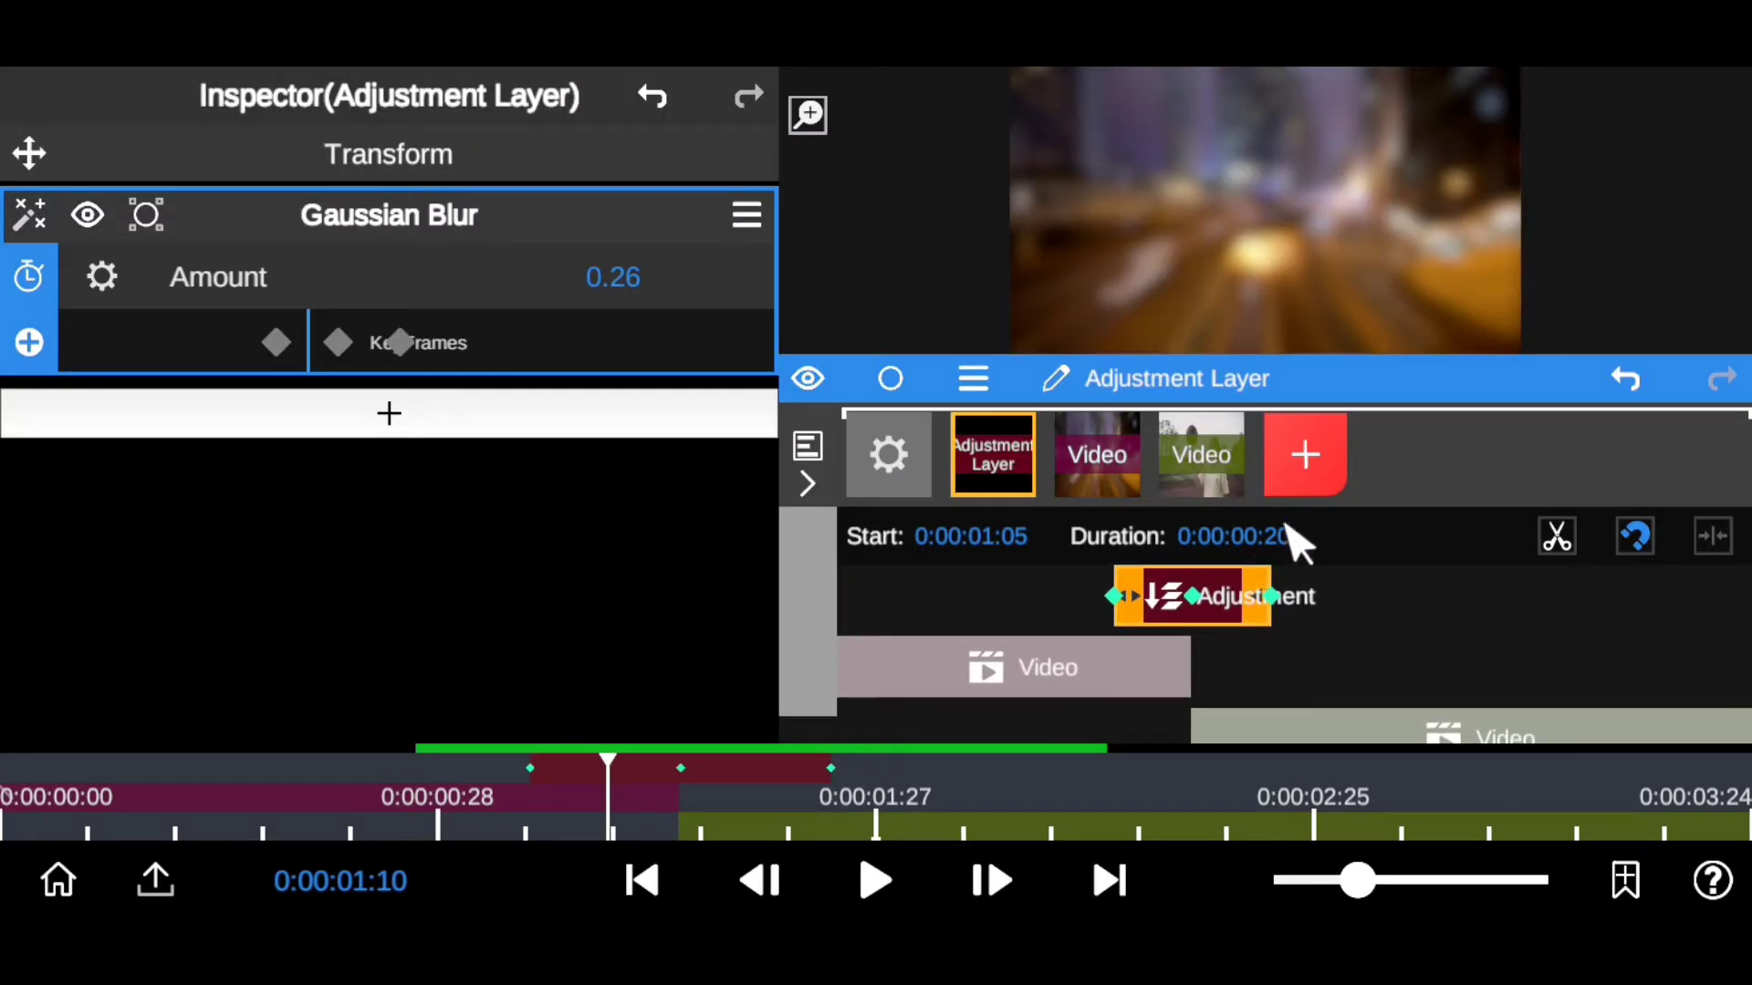
Step: Collapse the Gaussian Blur settings and add a Basic Correction color correction effect to the adjustment layer
left_click(374, 202)
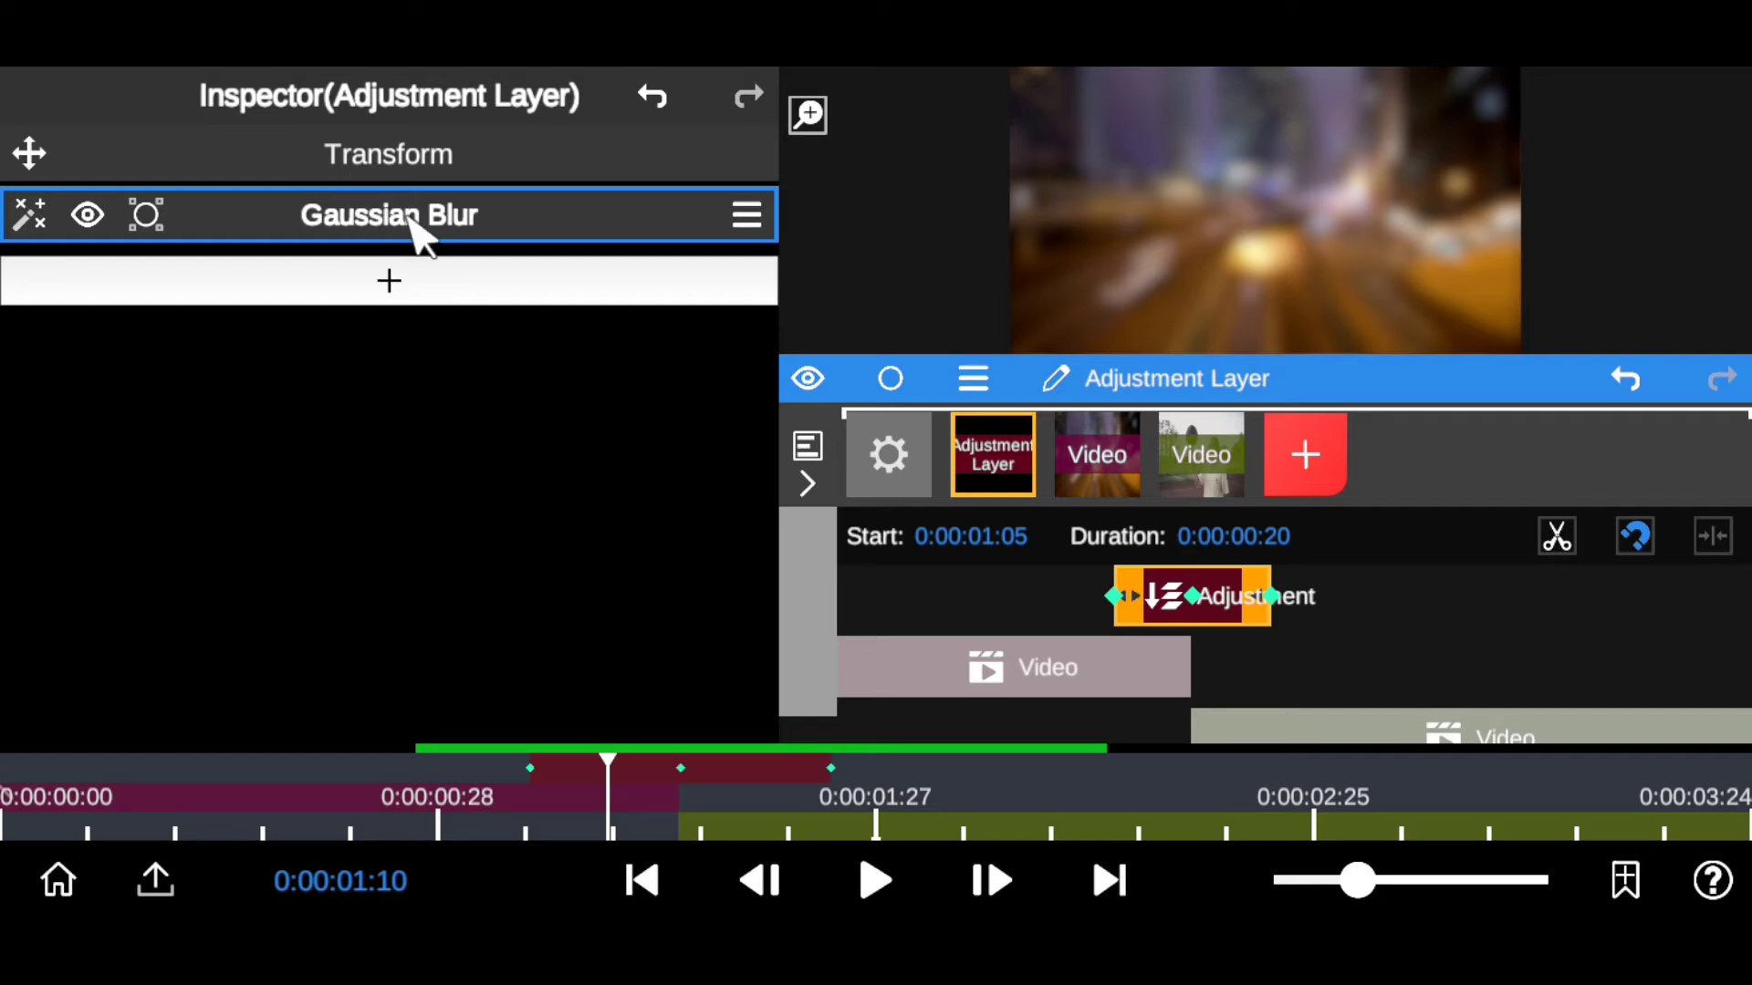
left_click(415, 283)
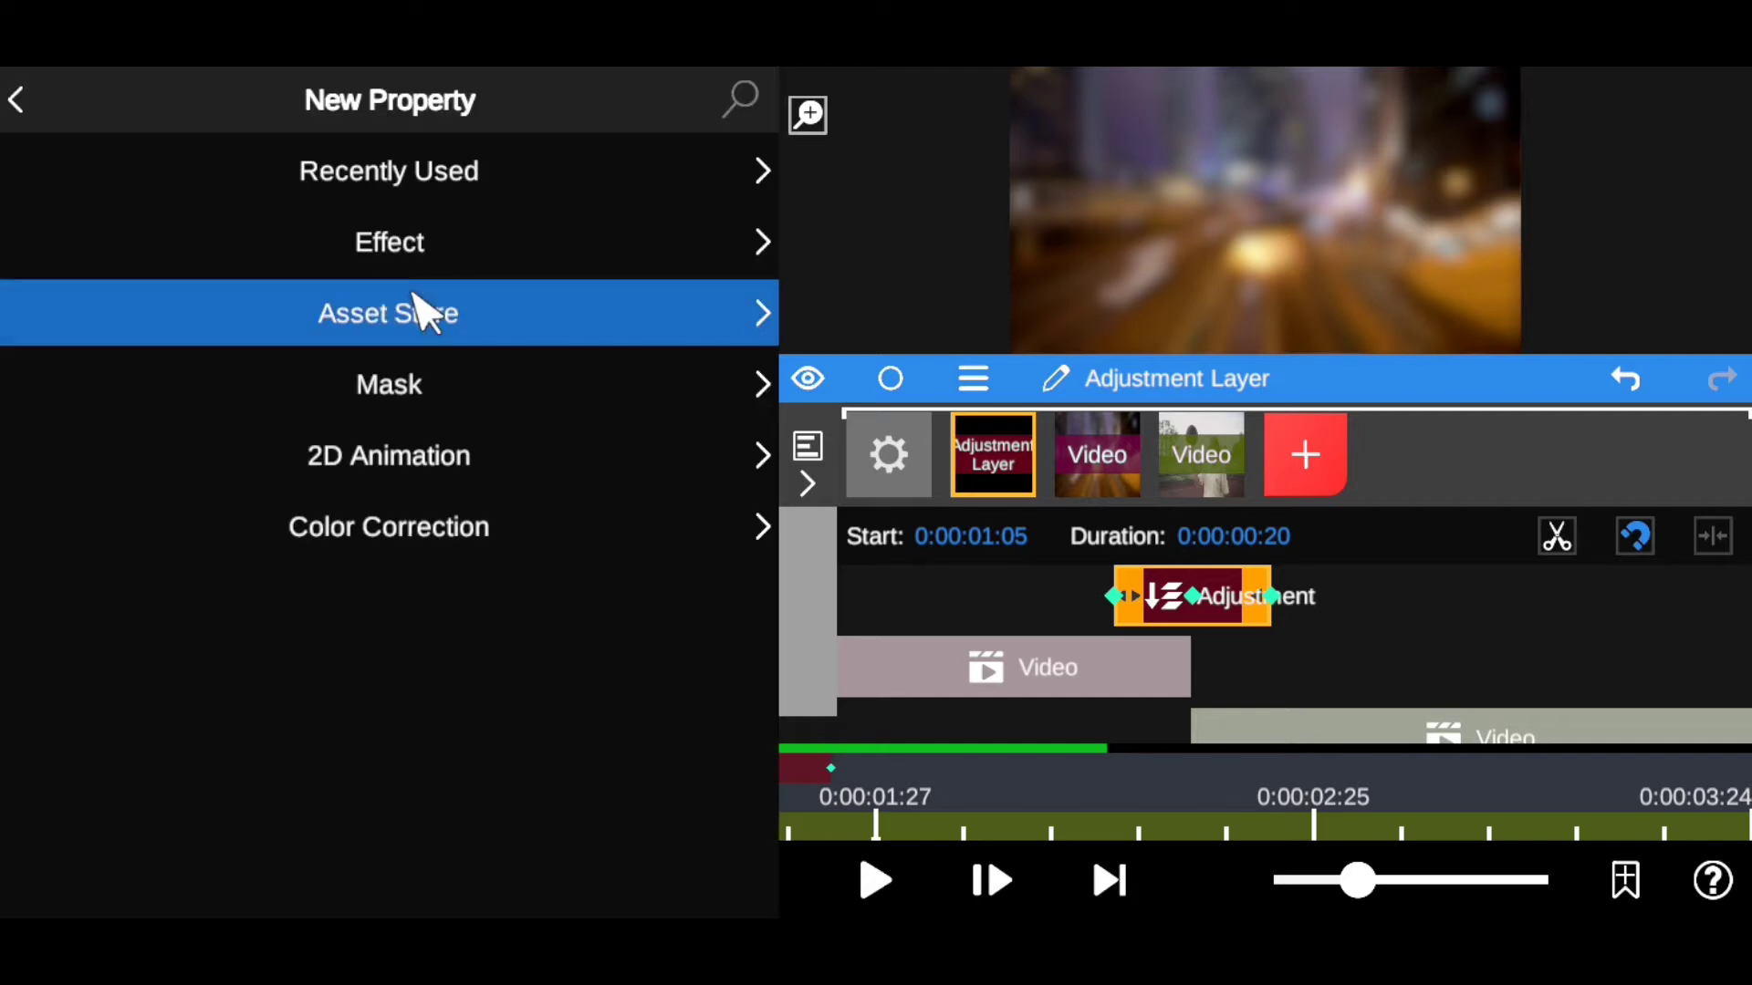
left_click(418, 534)
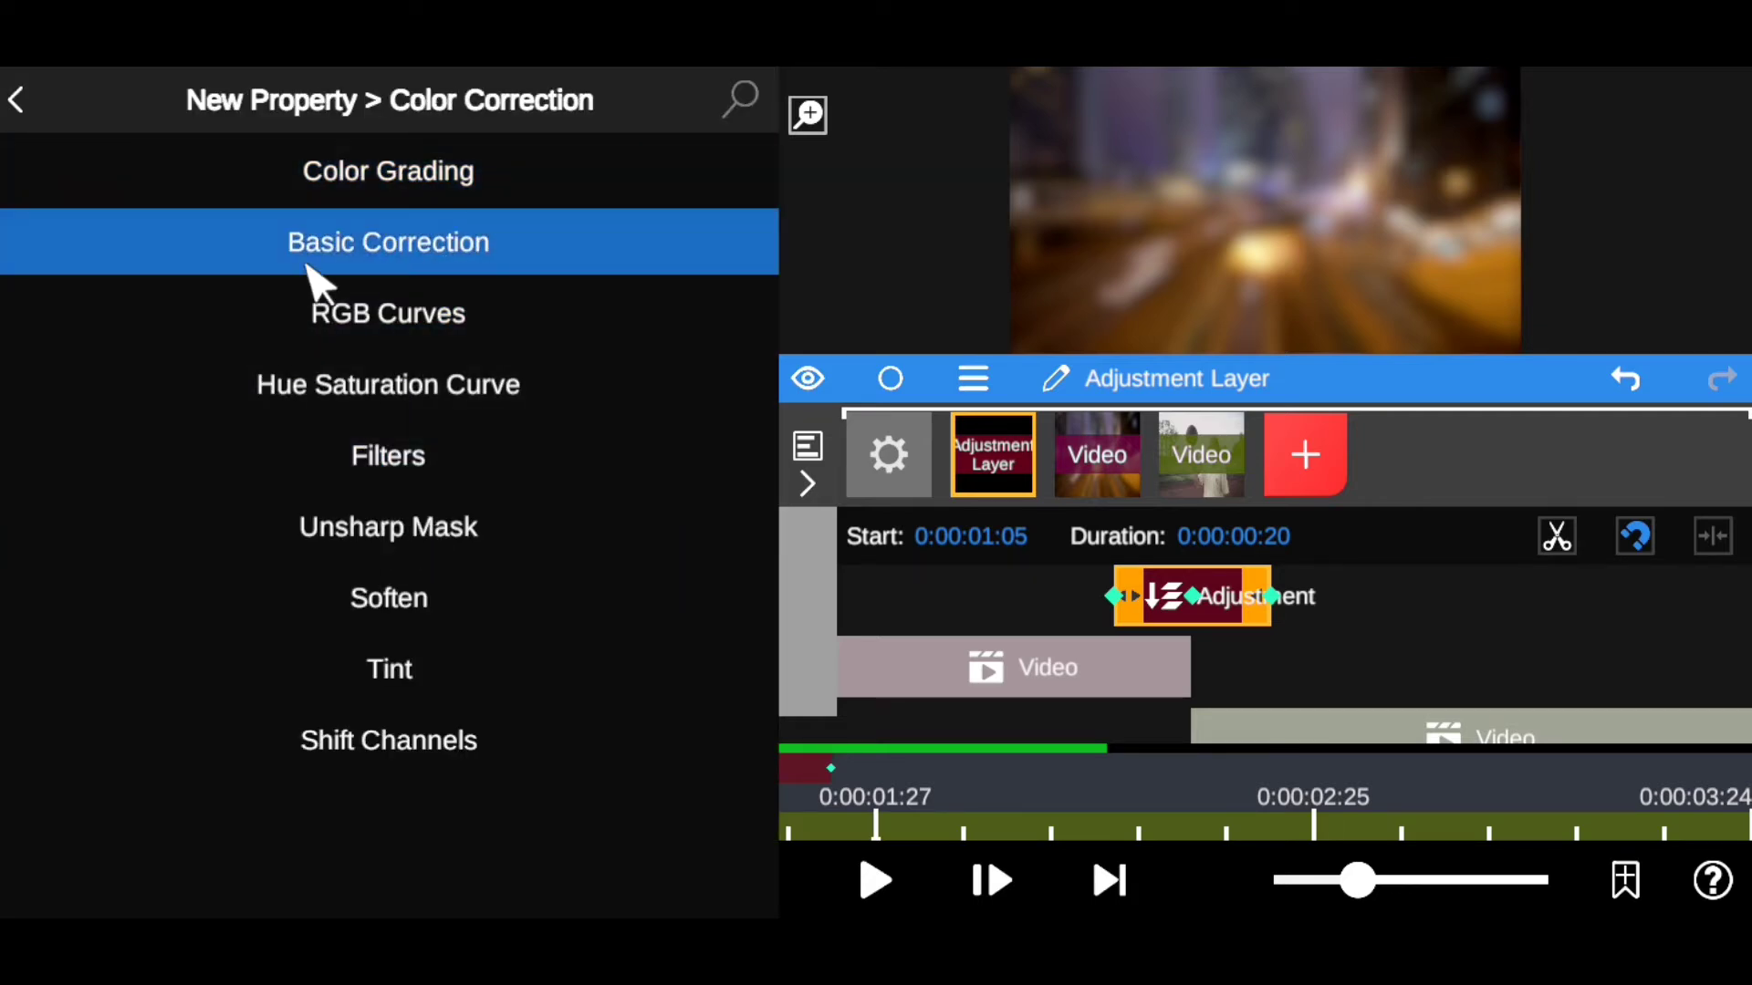
left_click(418, 260)
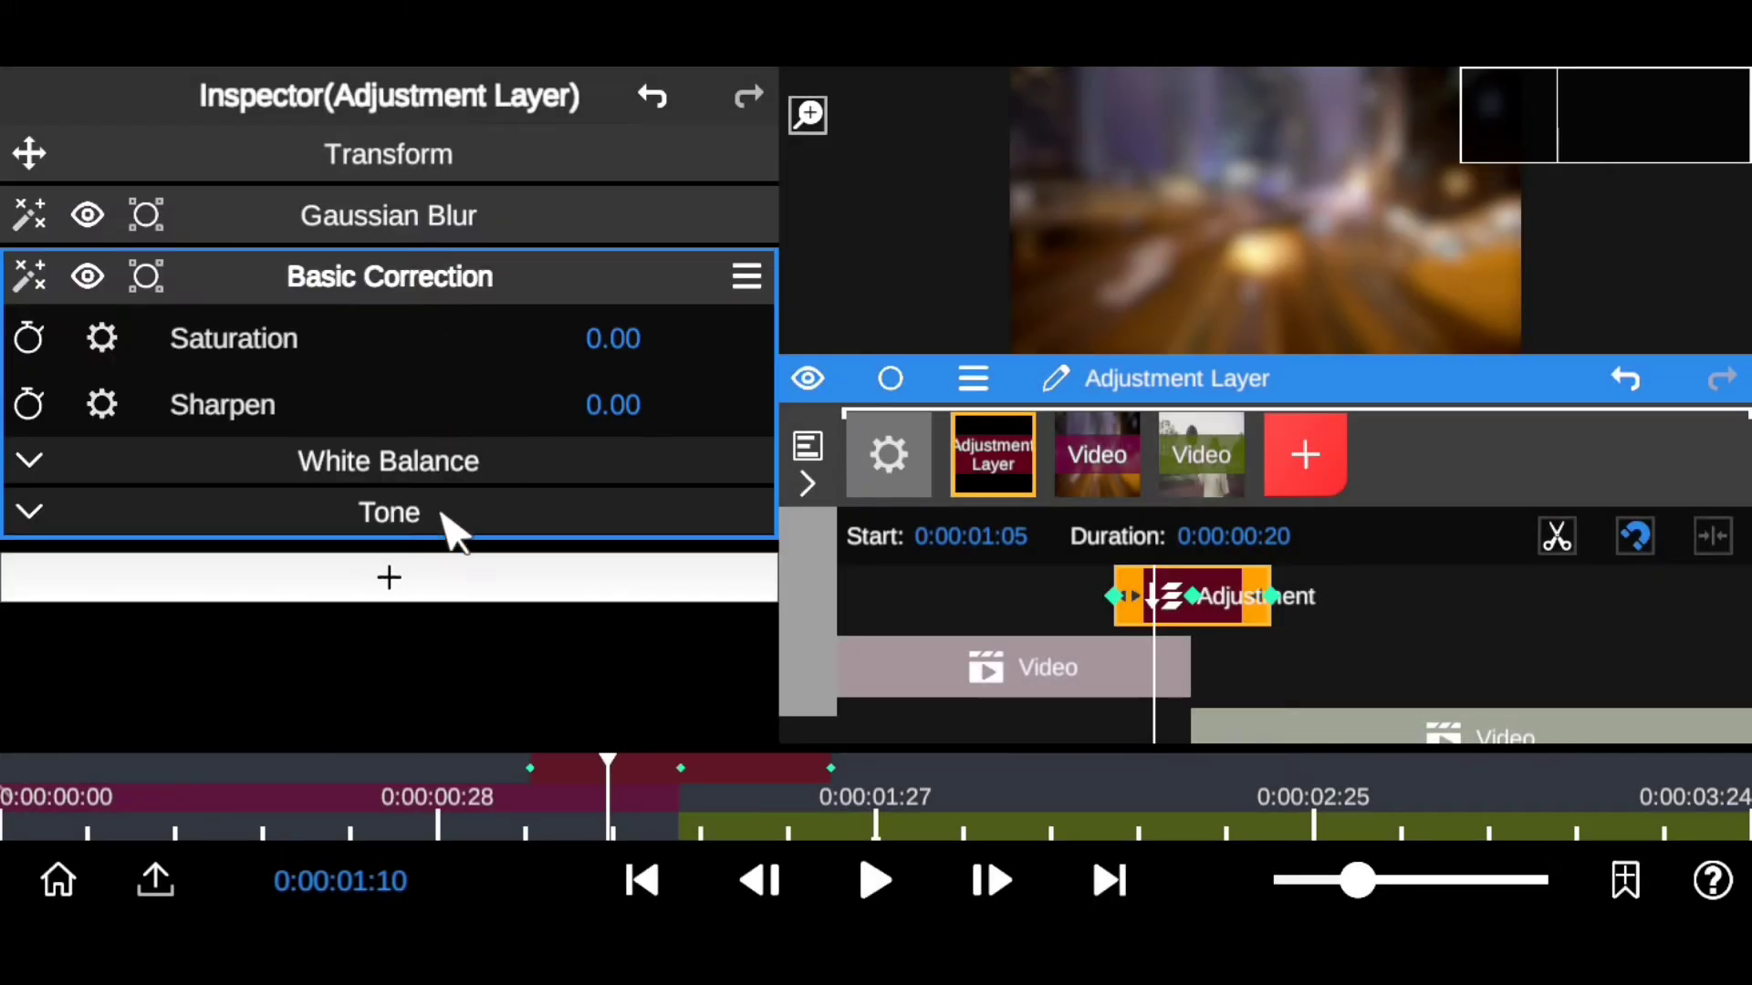
Step: Expand the Tone settings of Basic Correction and show the keyframe tracks for Exposure and Gamma
left_click(449, 518)
left_click_drag(402, 518, 391, 320)
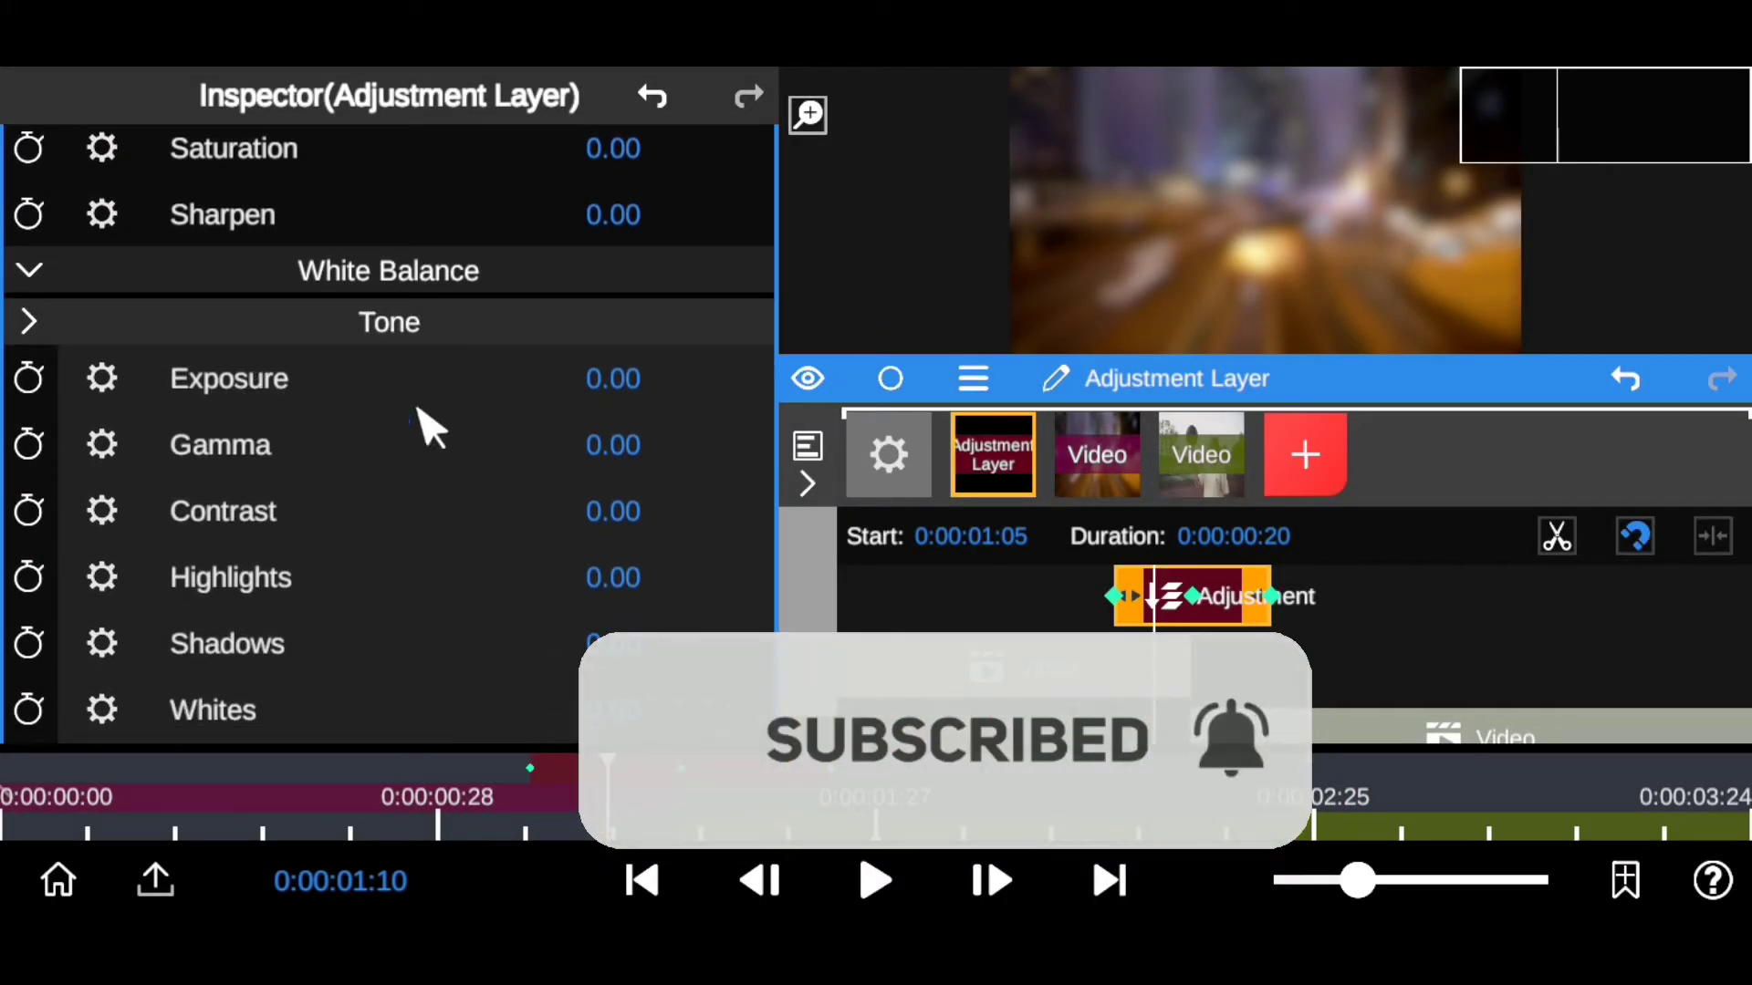
left_click(27, 379)
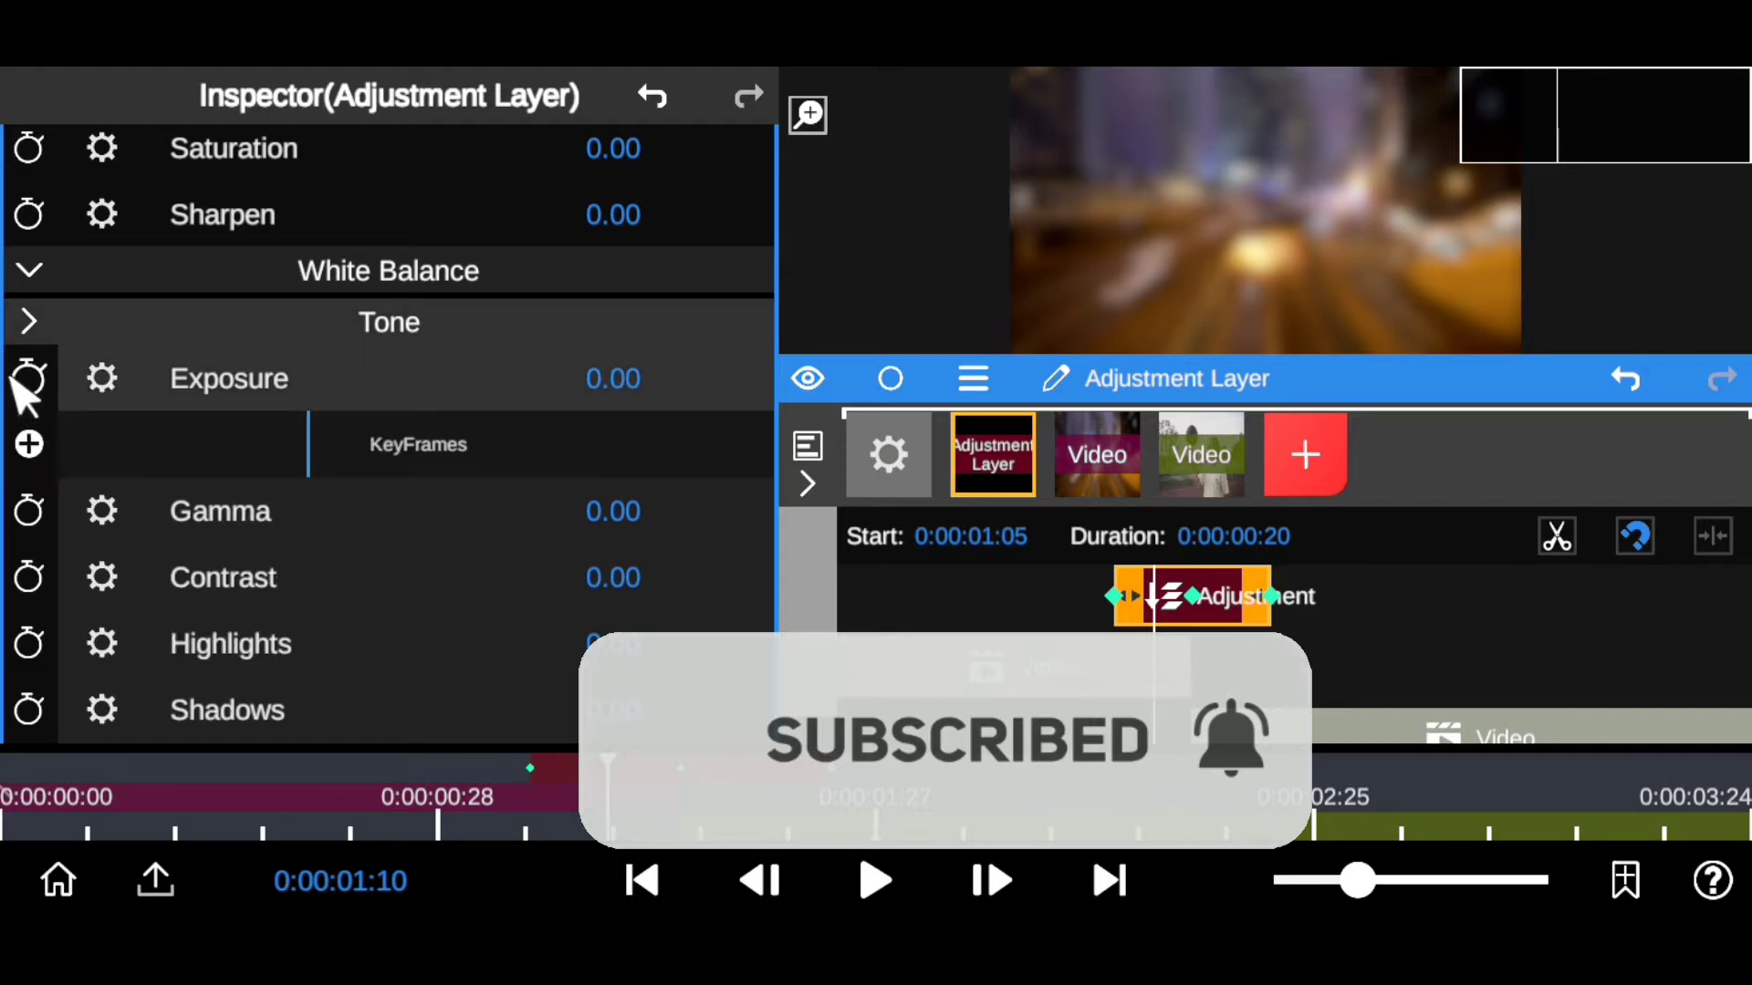
left_click(29, 513)
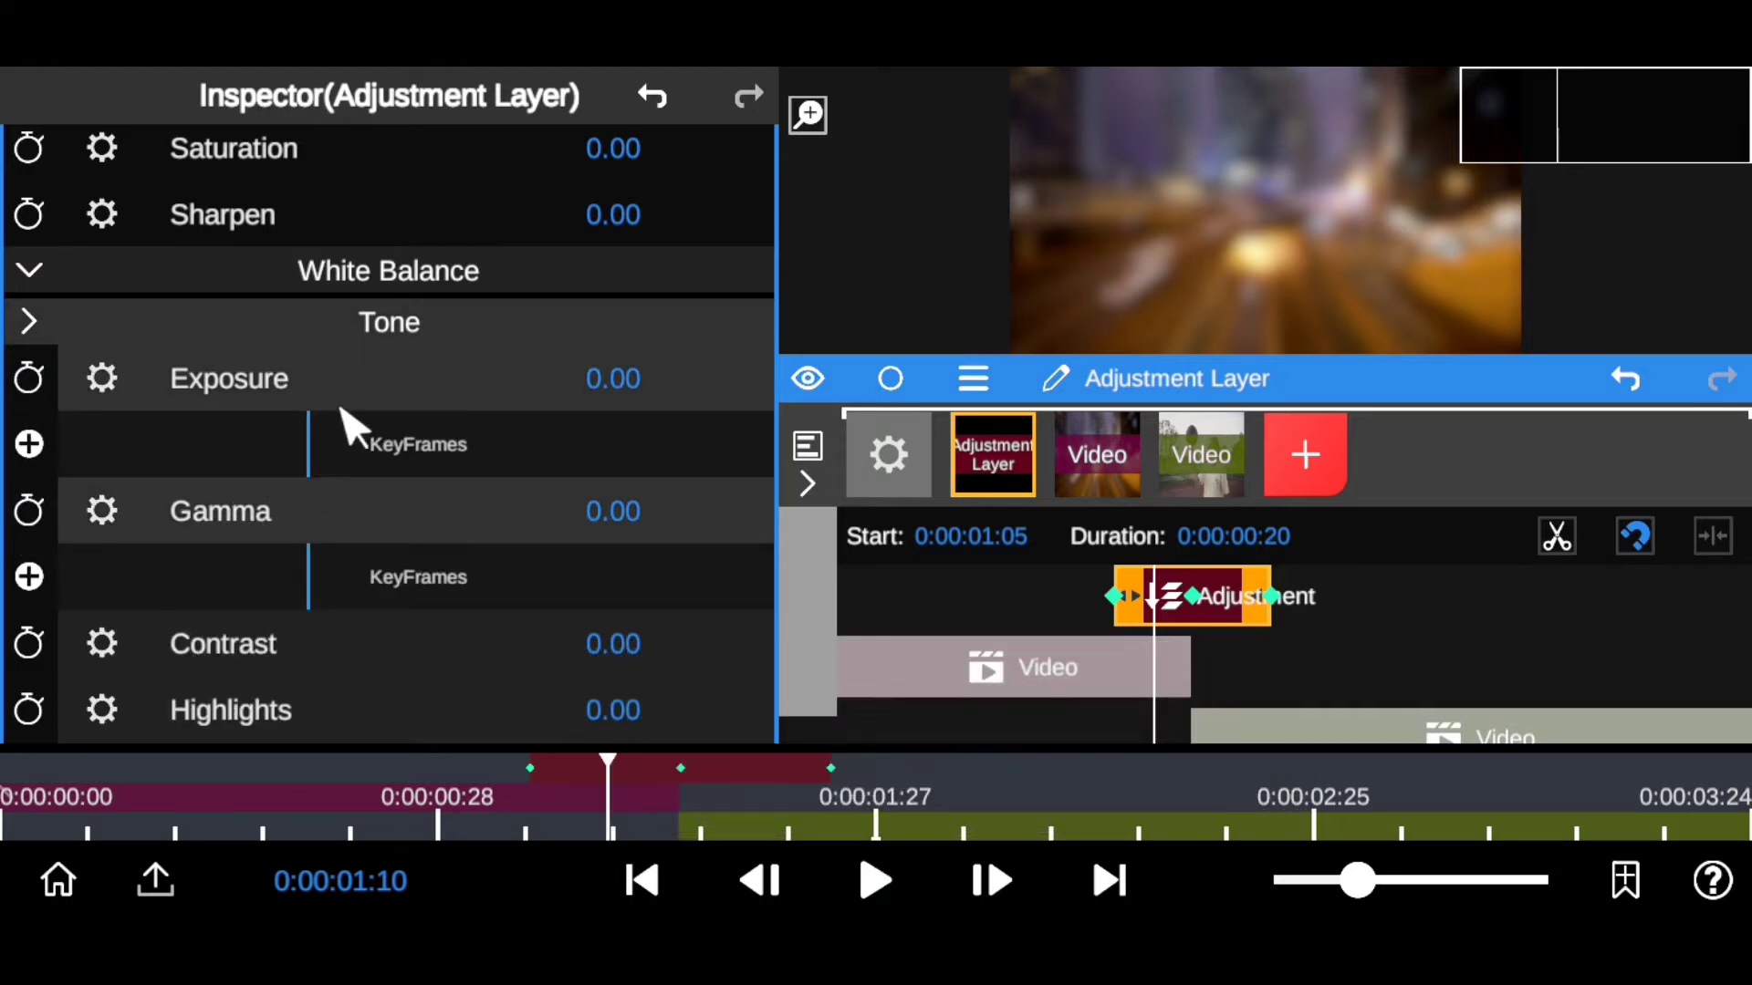
left_click_drag(406, 325, 375, 225)
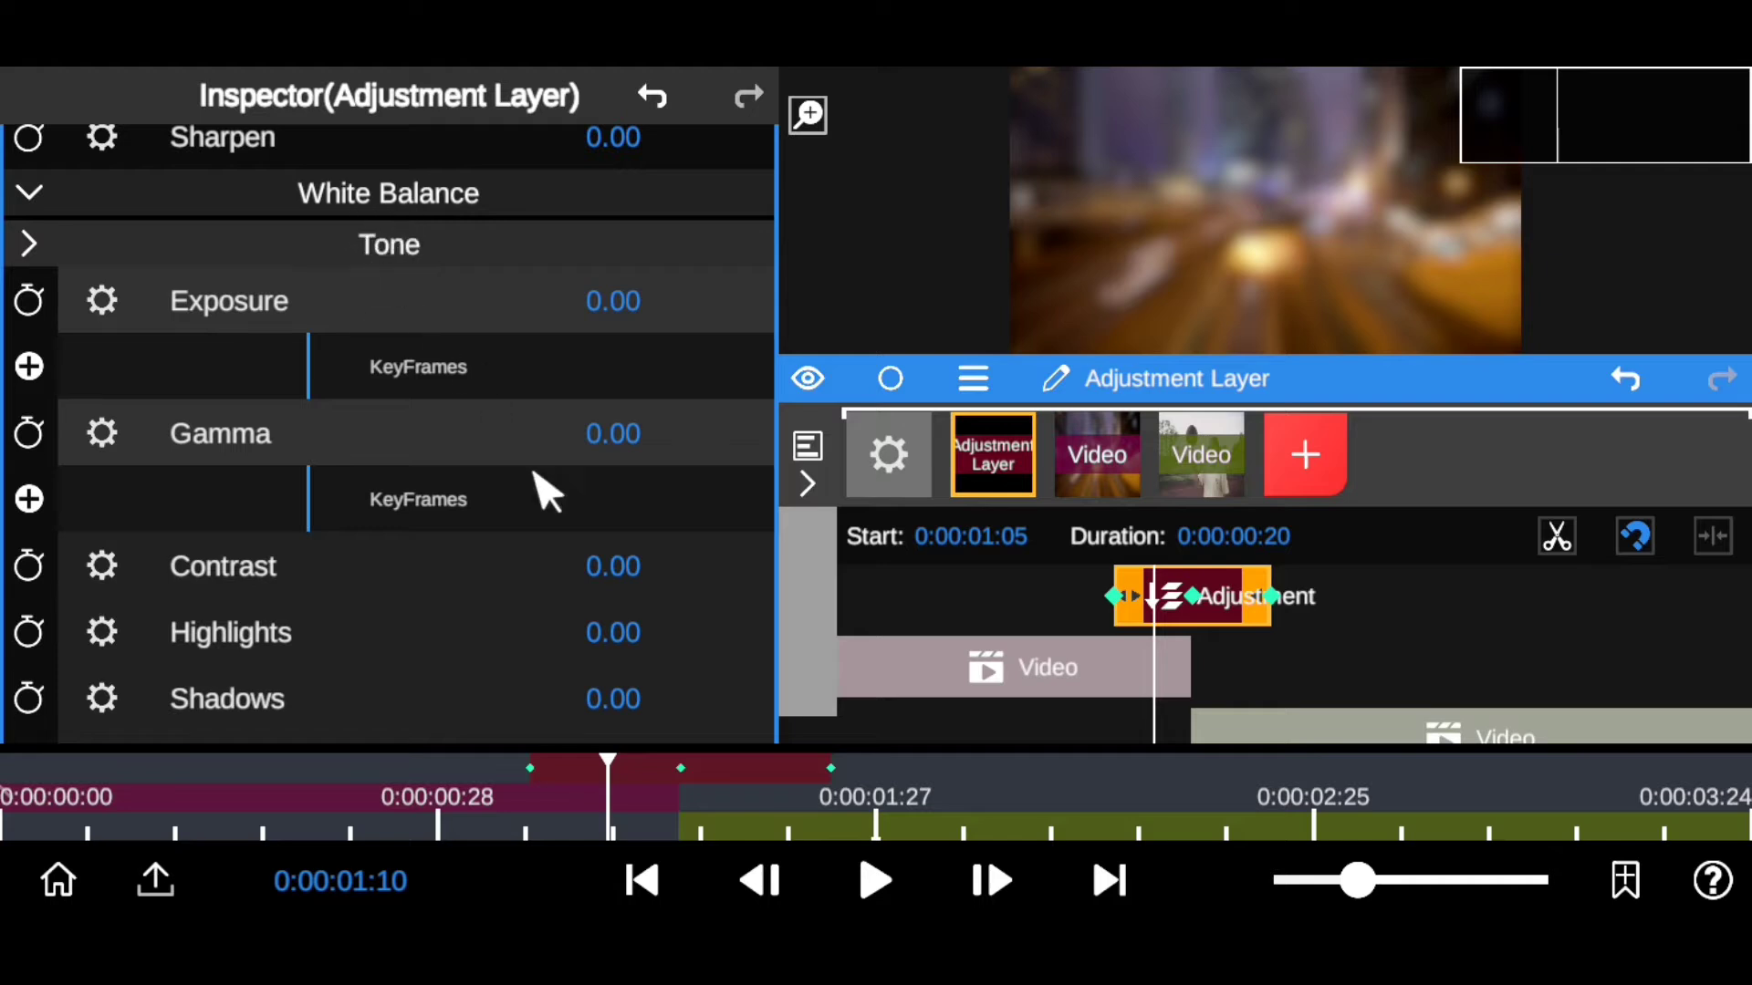
Step: Add an Exposure keyframe at the cut, 0:00:01:14, and set its value to 1.0
left_click_drag(607, 801, 677, 803)
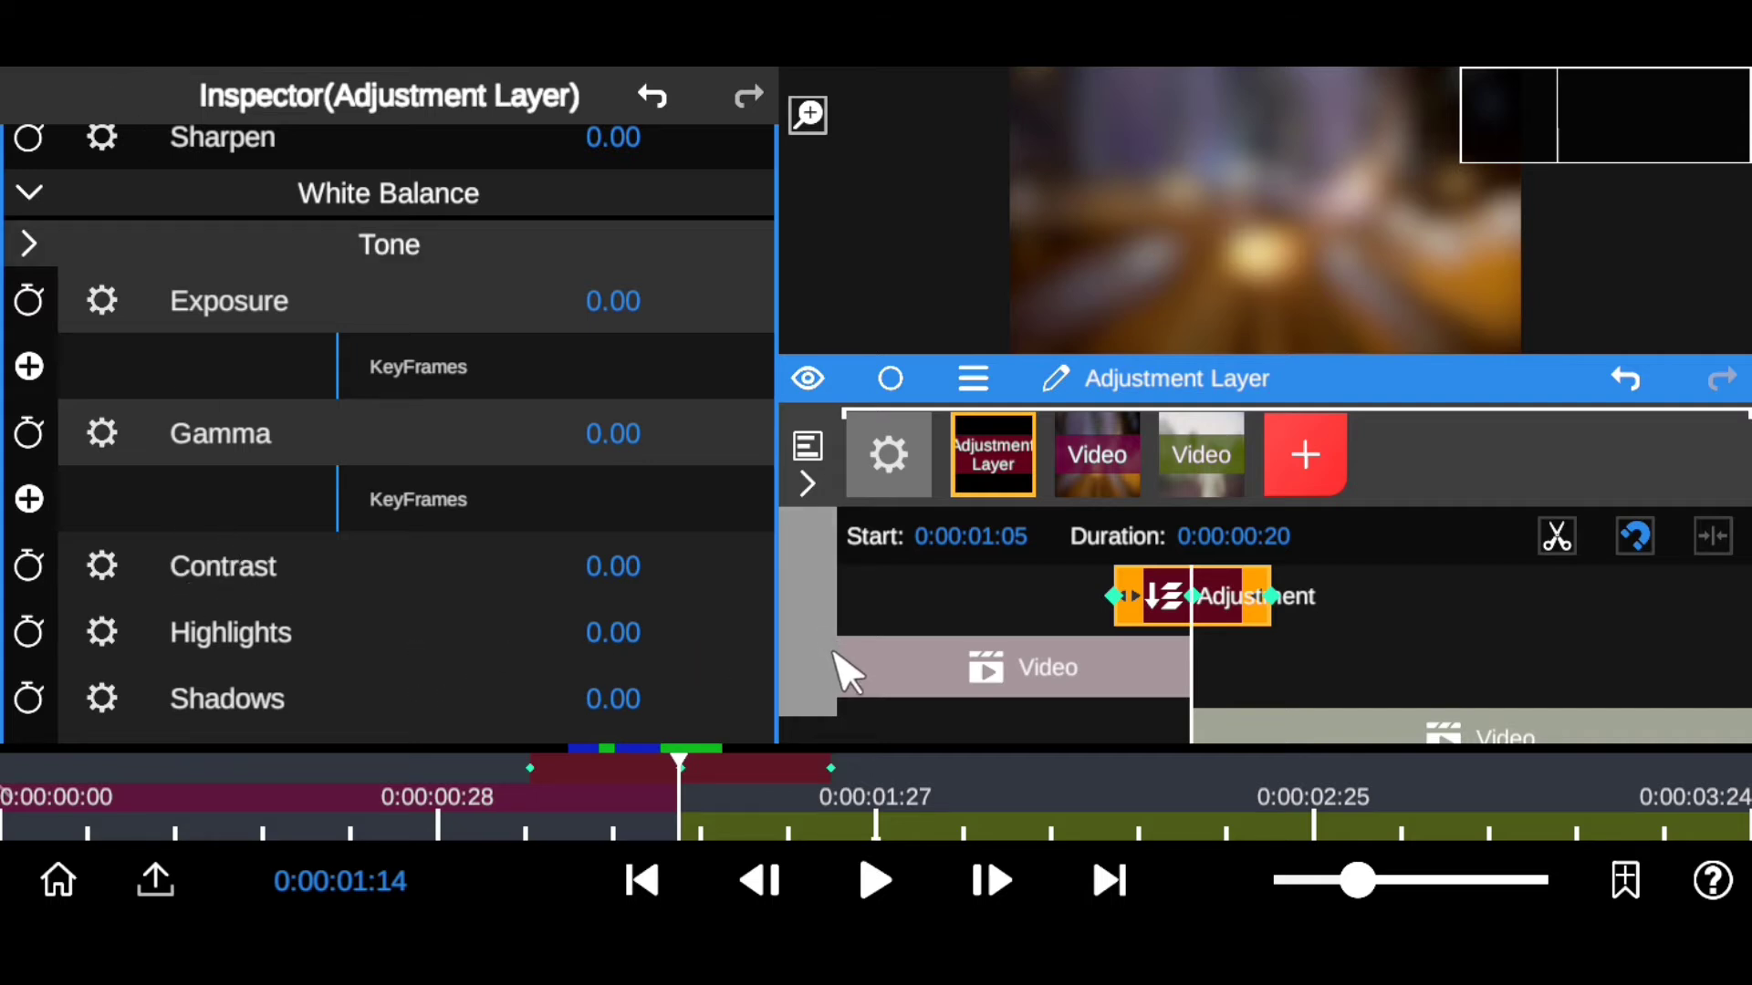
left_click(29, 367)
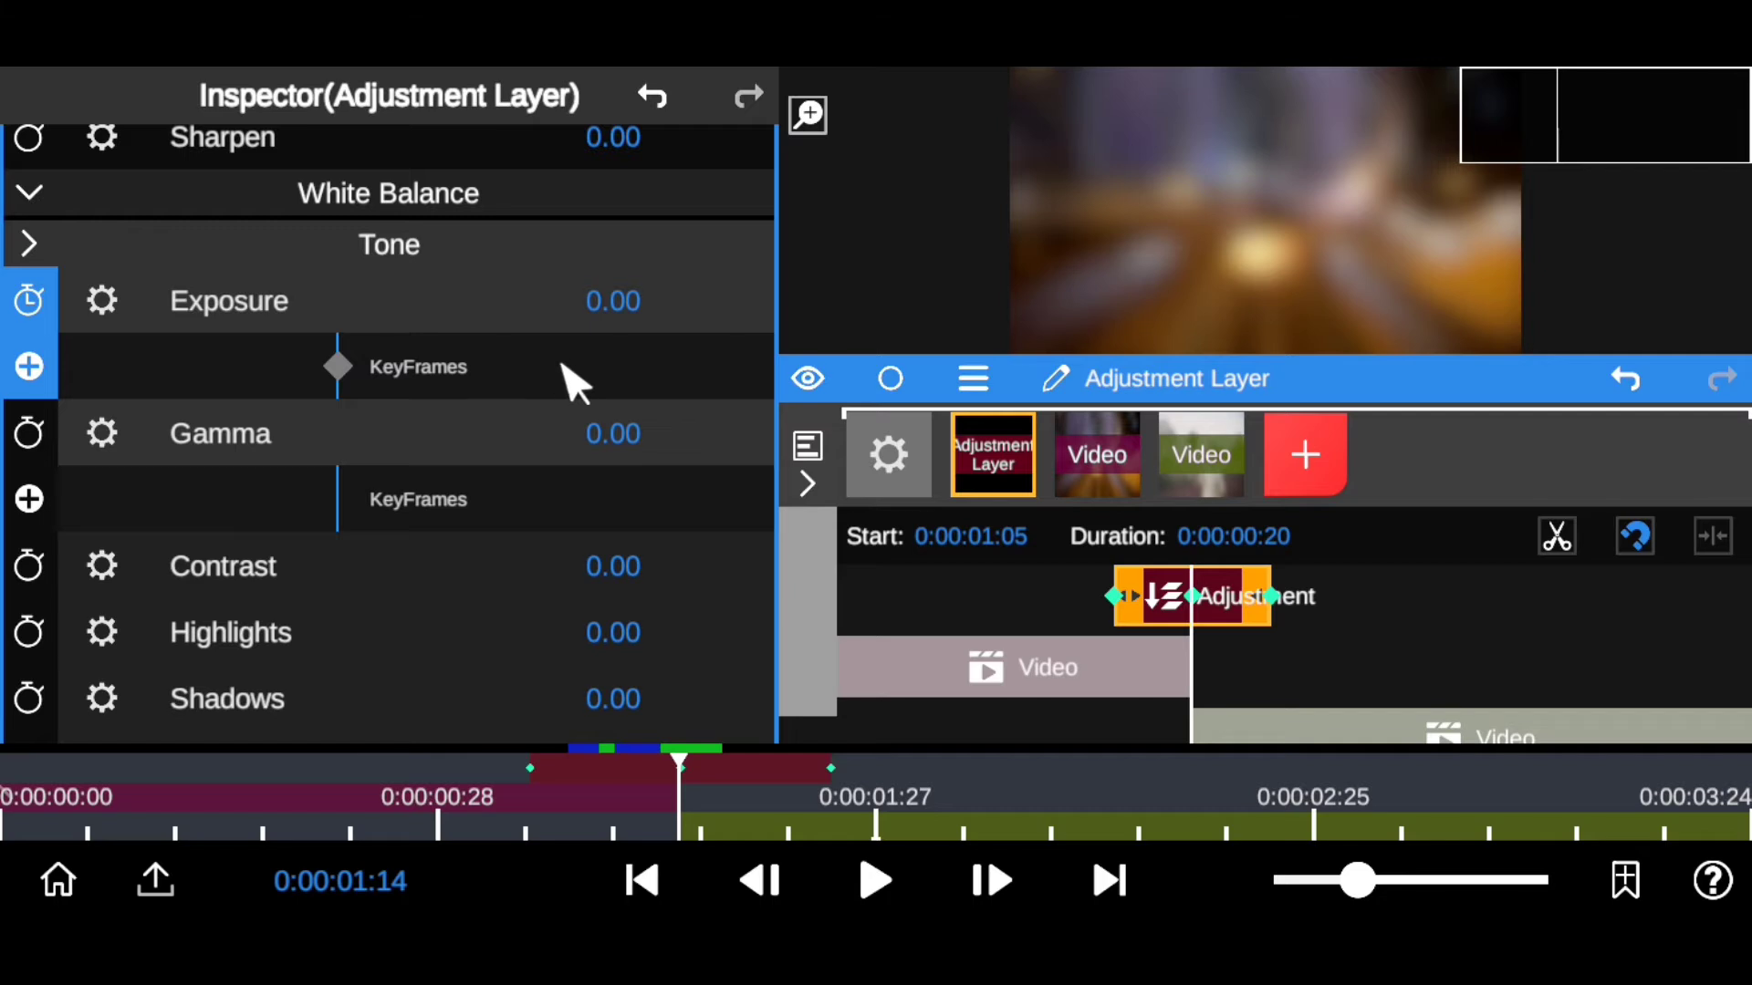
left_click(609, 303)
double_click(86, 447)
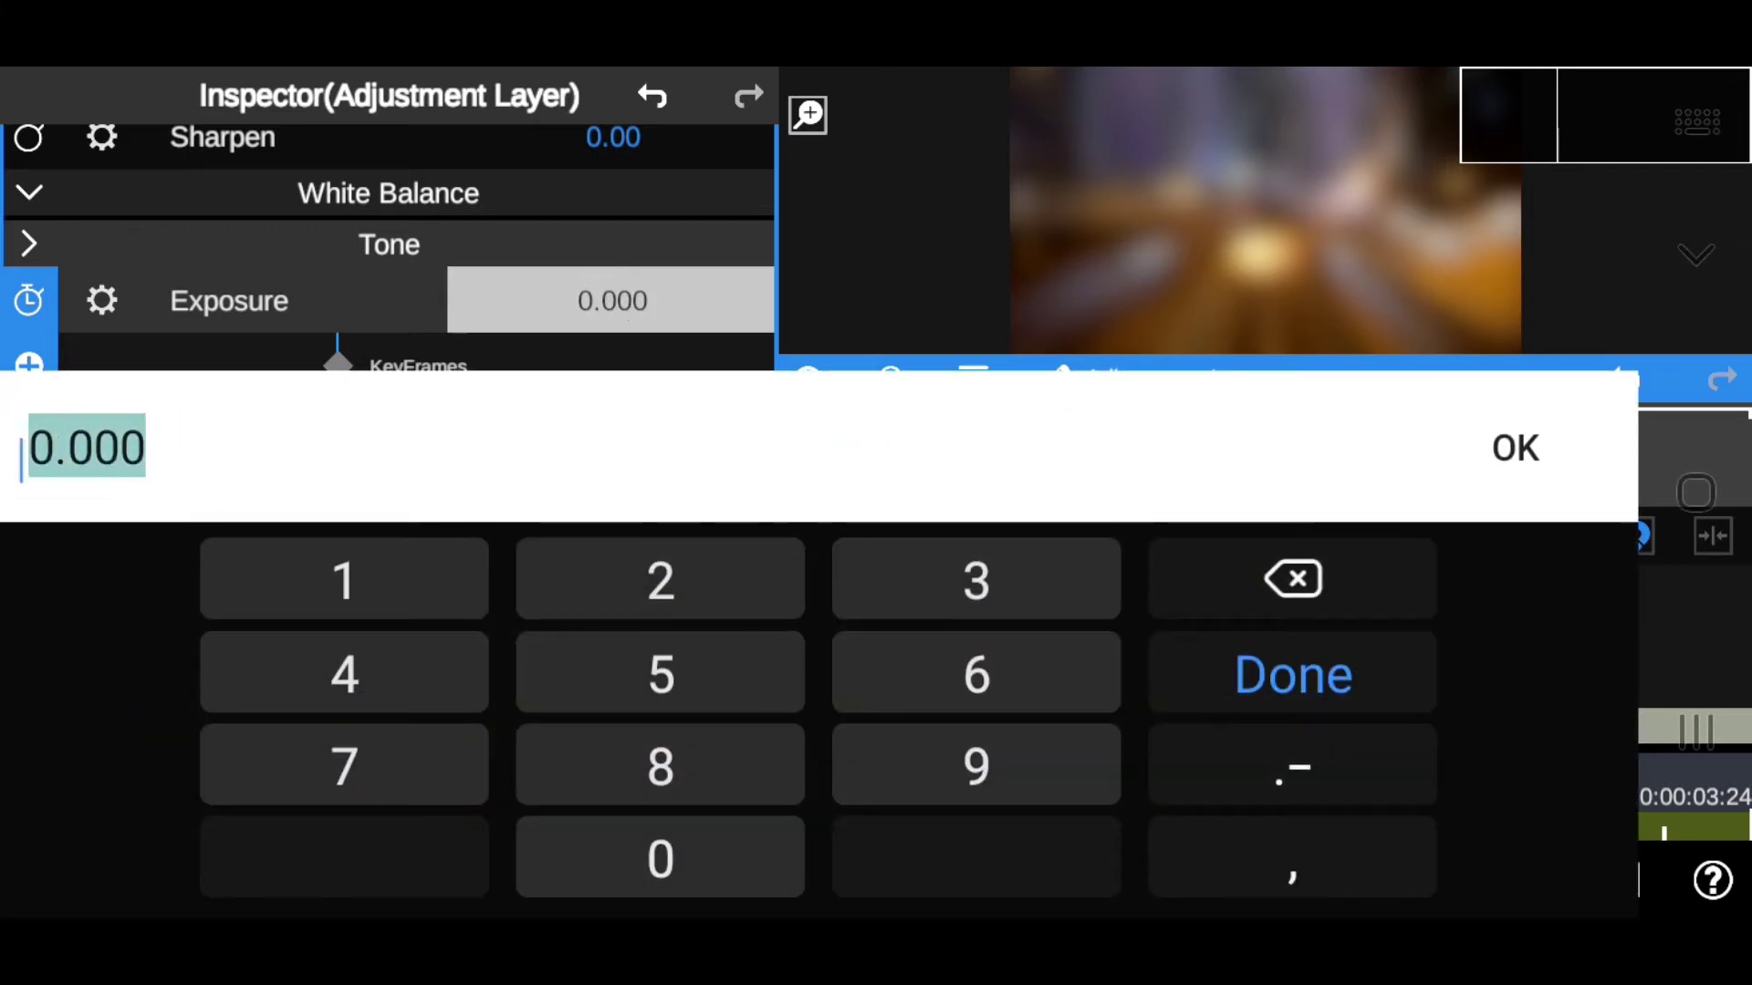
left_click(351, 588)
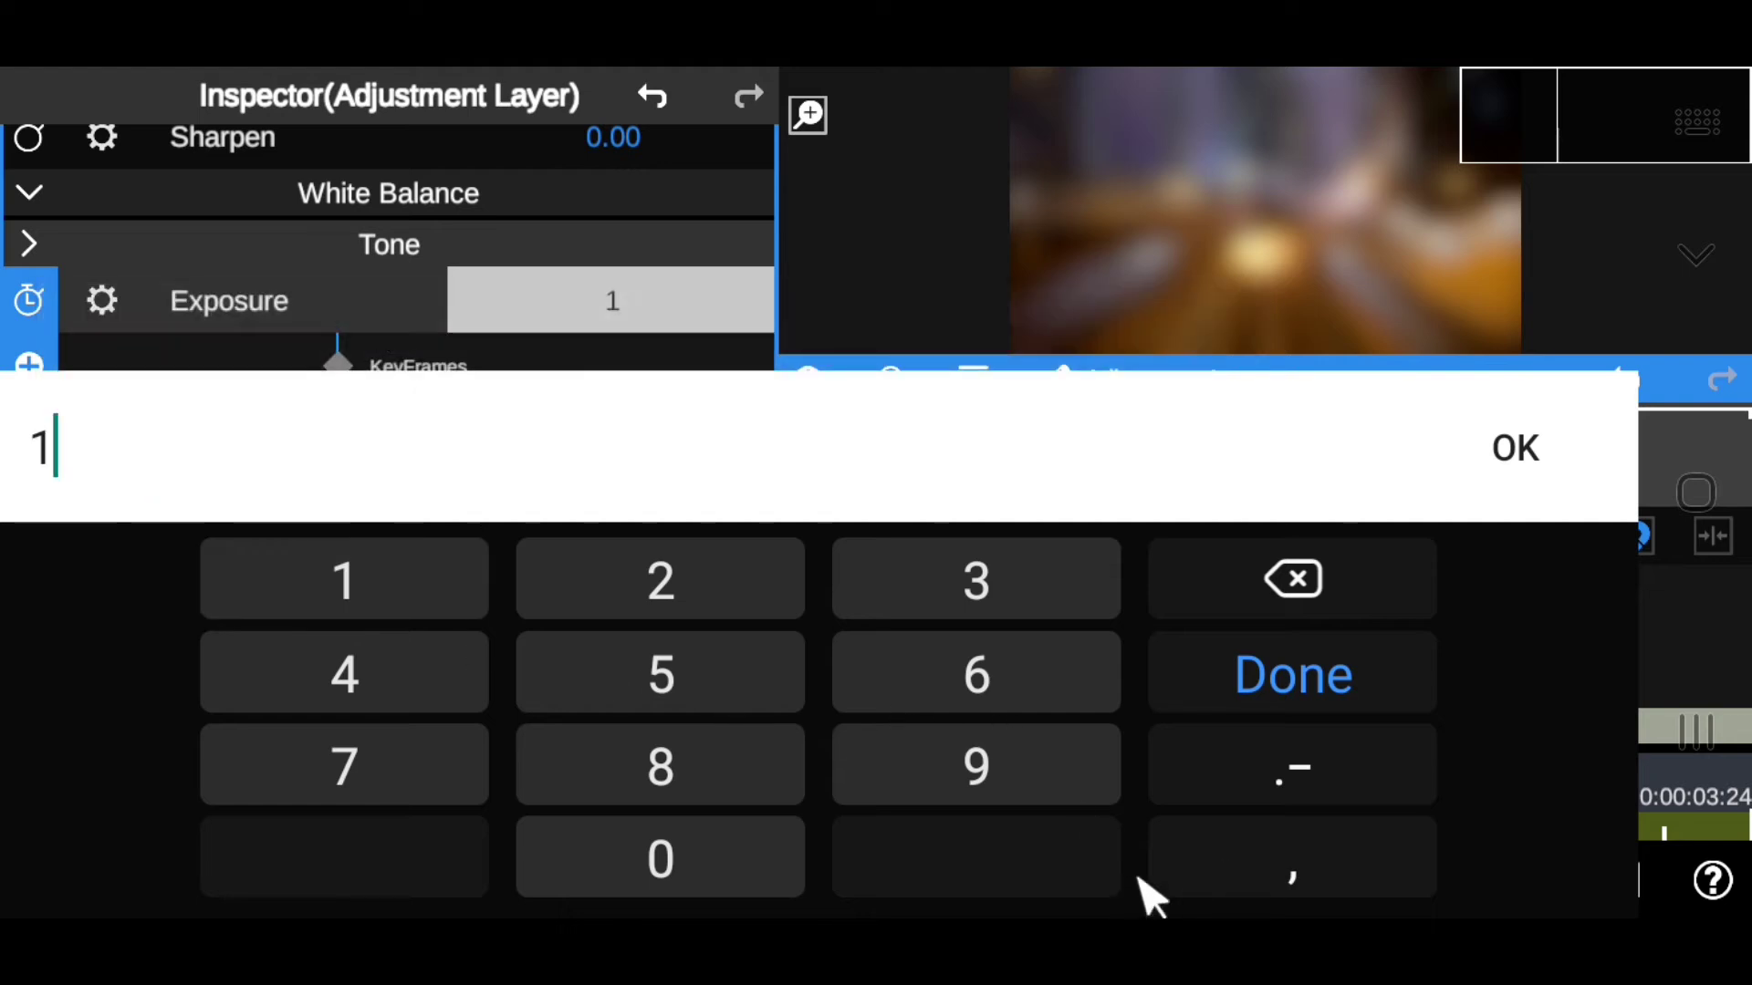
left_click(1223, 778)
left_click(670, 853)
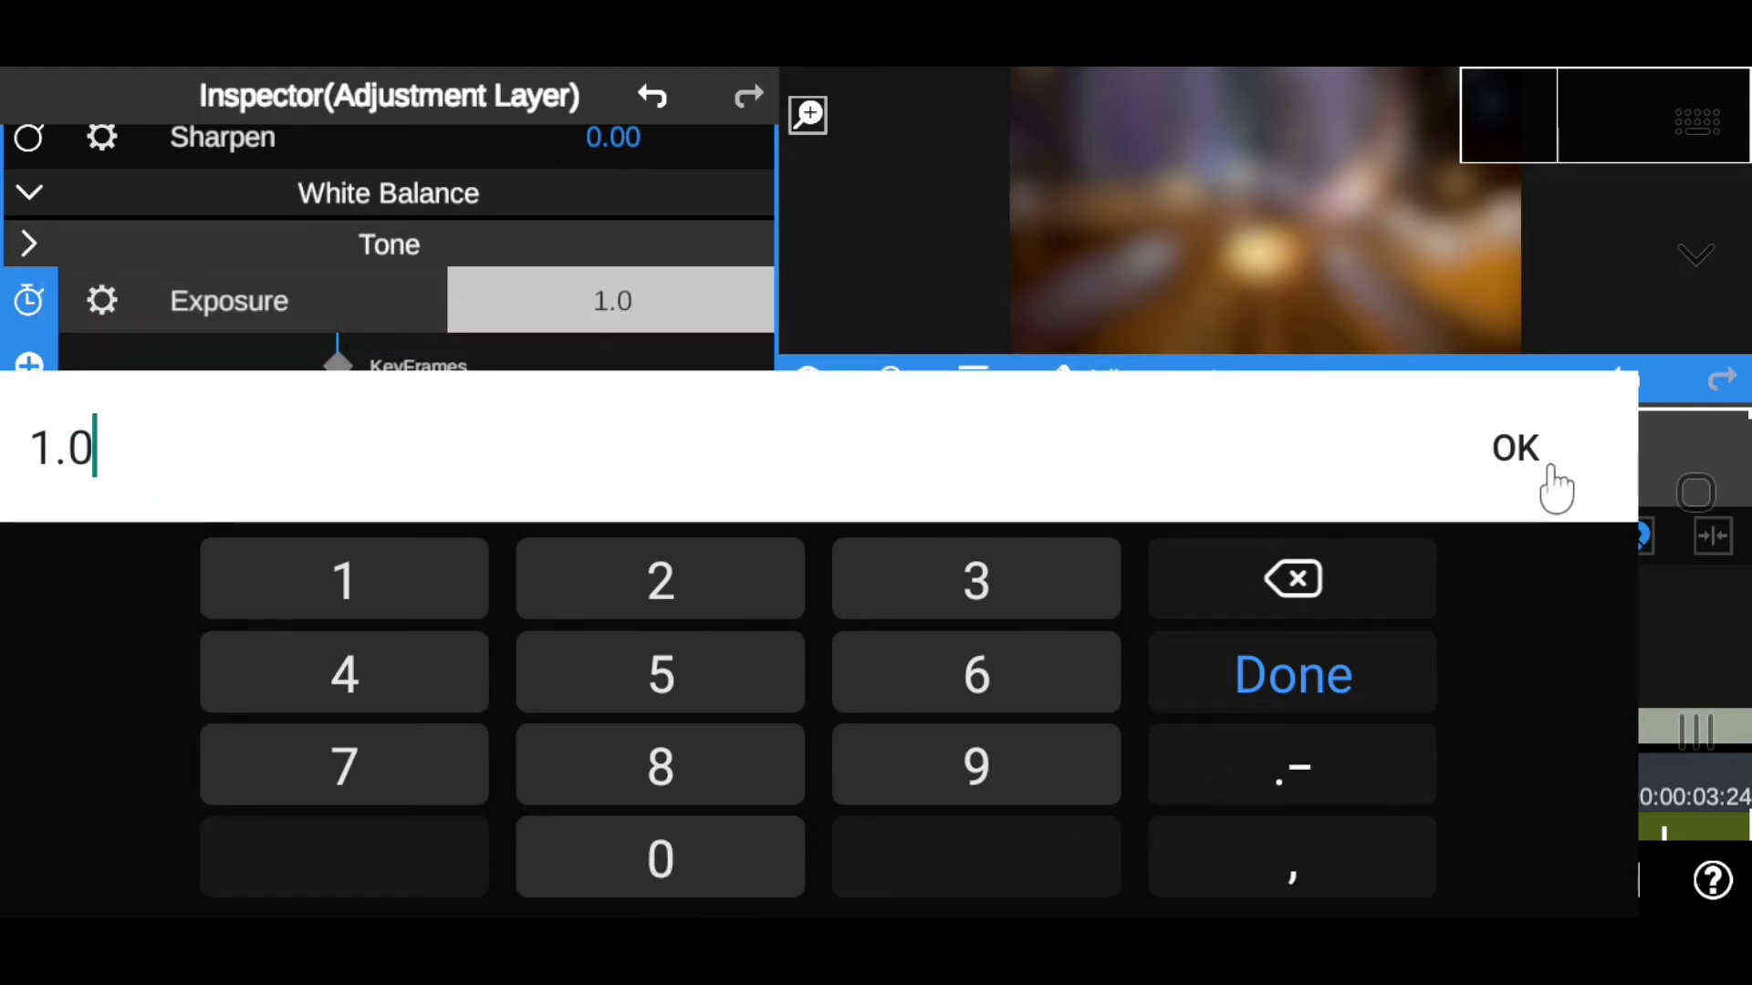
left_click(1515, 449)
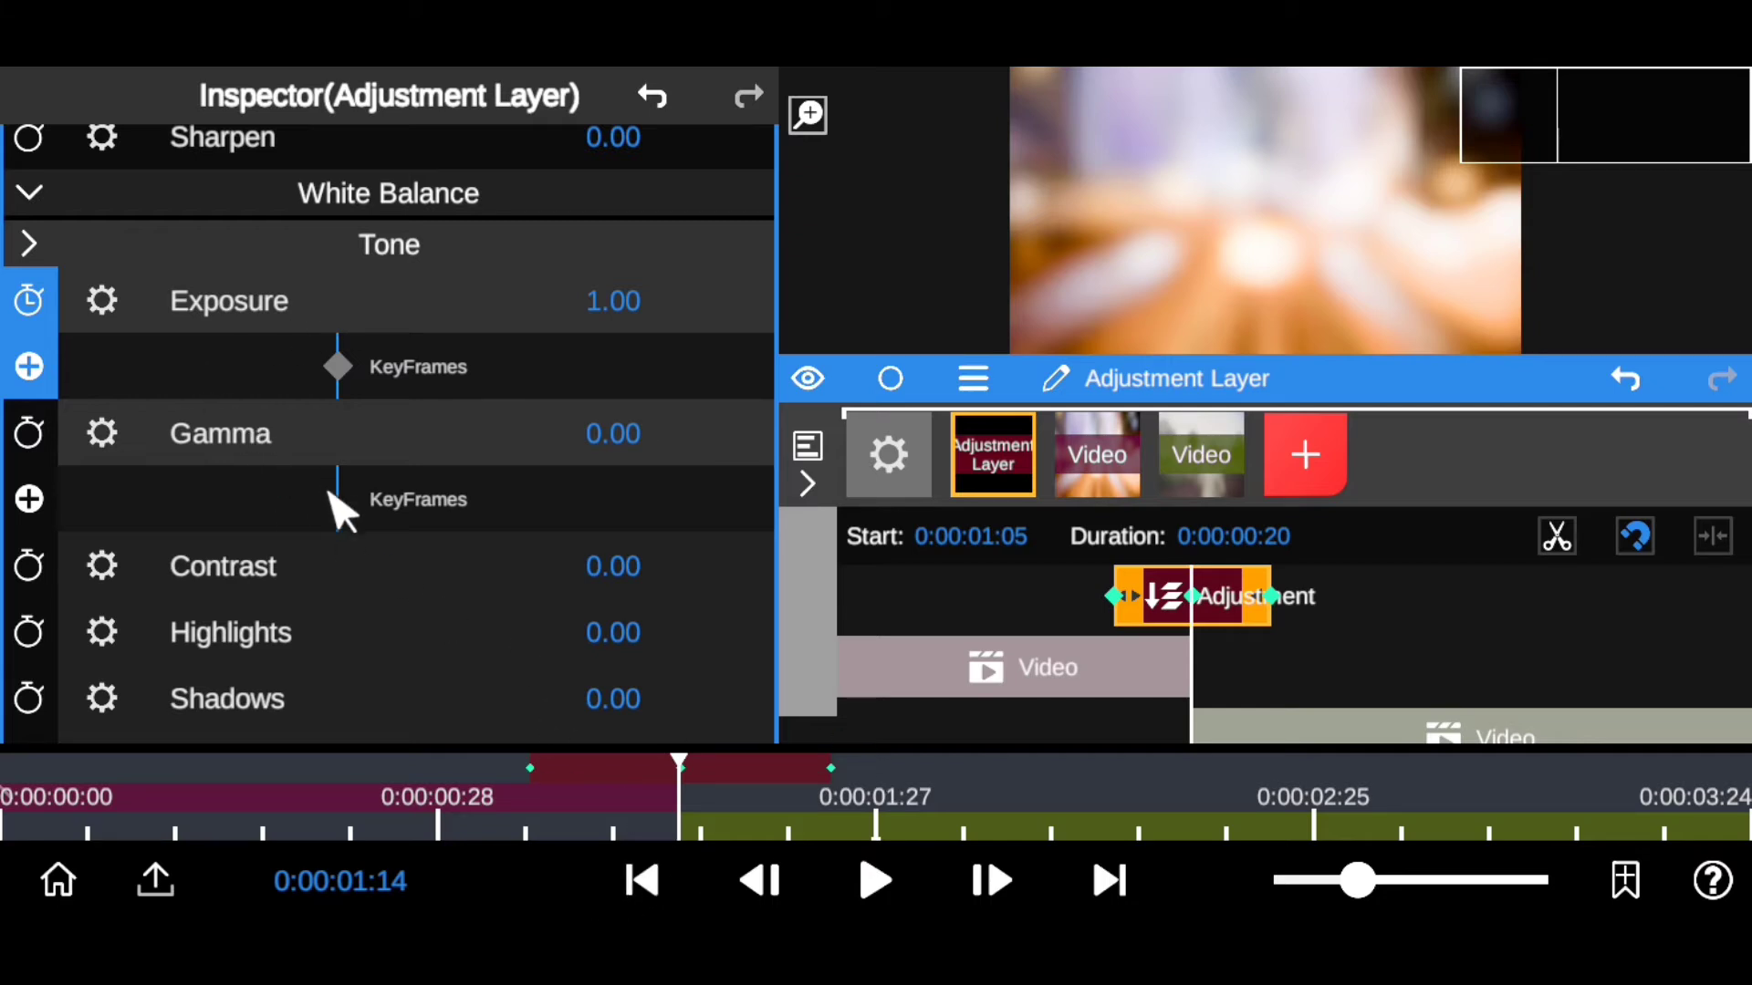
Step: Key the Exposure to 0.0 at 0:00:01:20 and move that keyframe out to the adjustment layer's end
left_click_drag(690, 790, 767, 792)
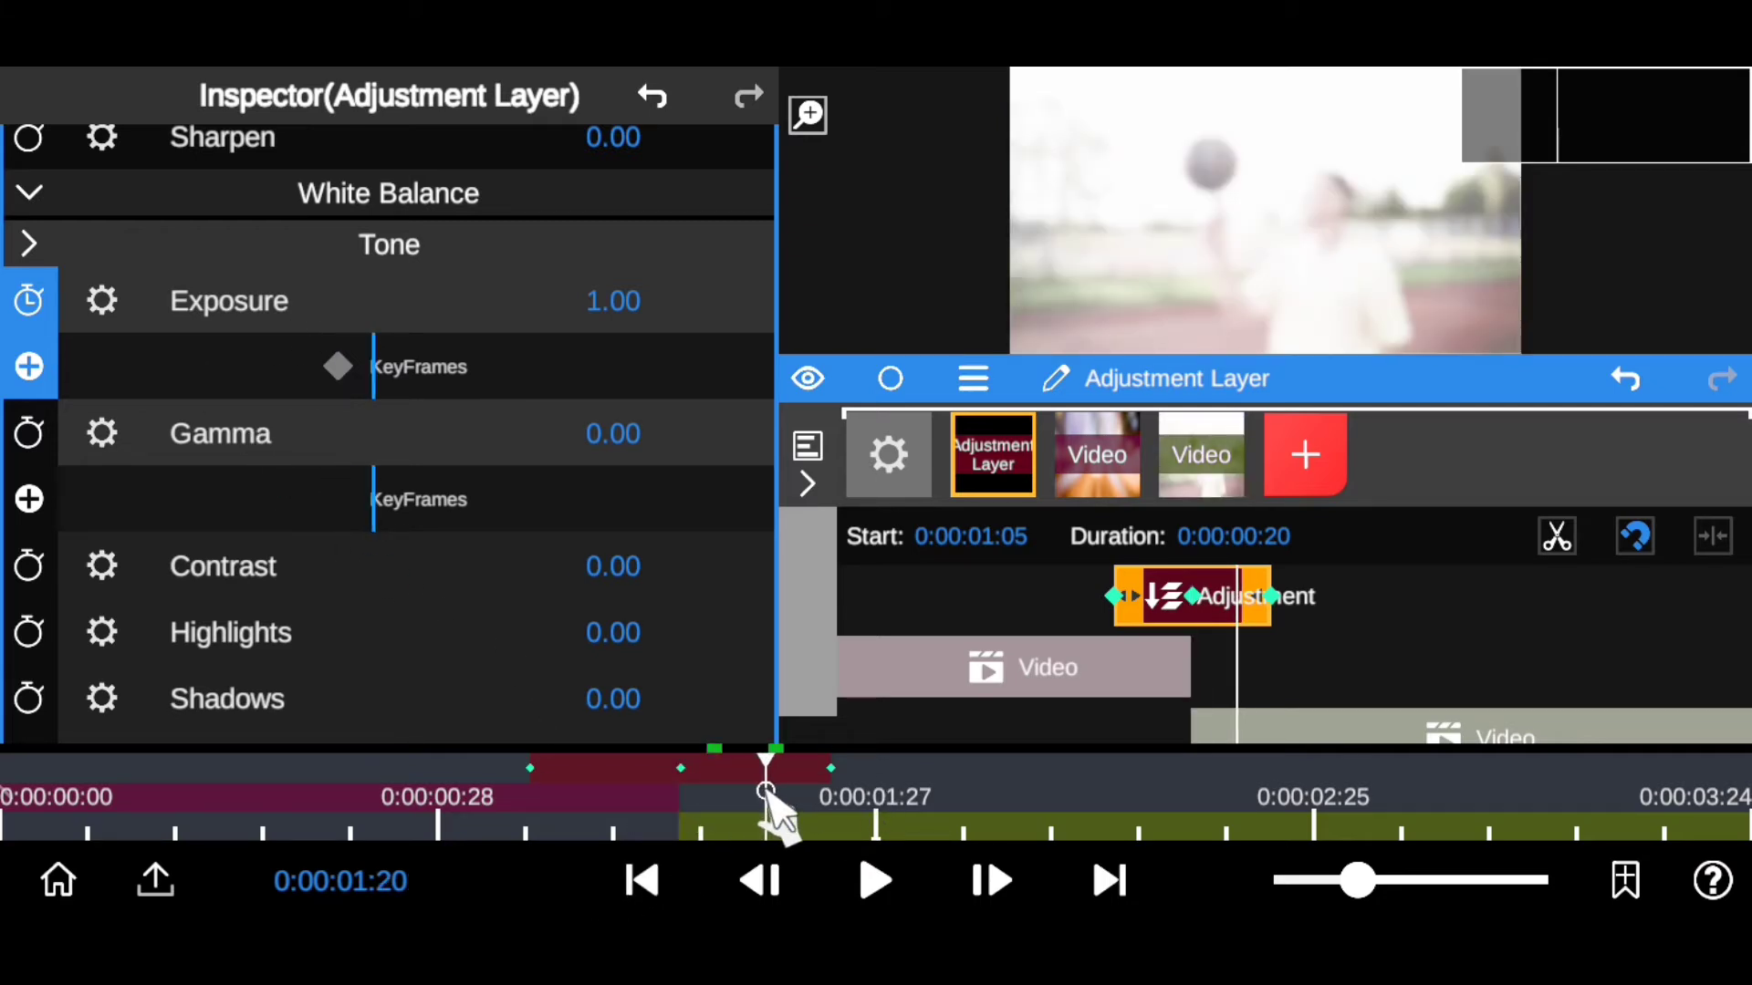
left_click(613, 305)
double_click(87, 447)
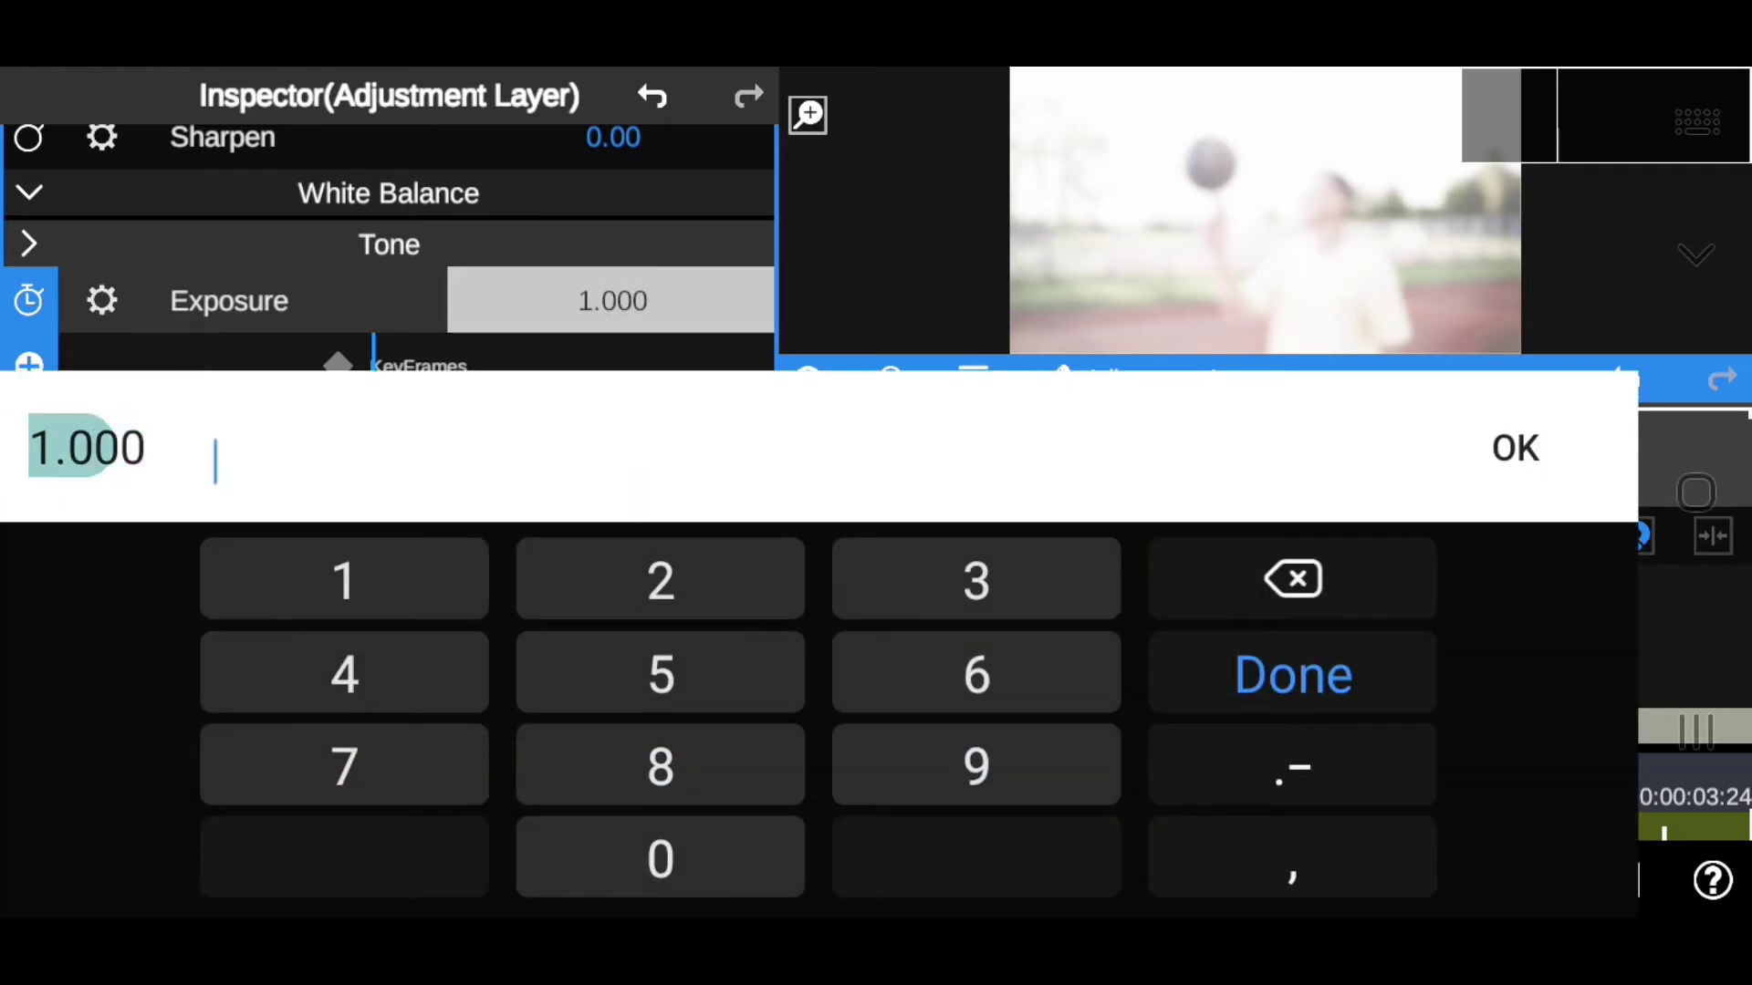
left_click(744, 871)
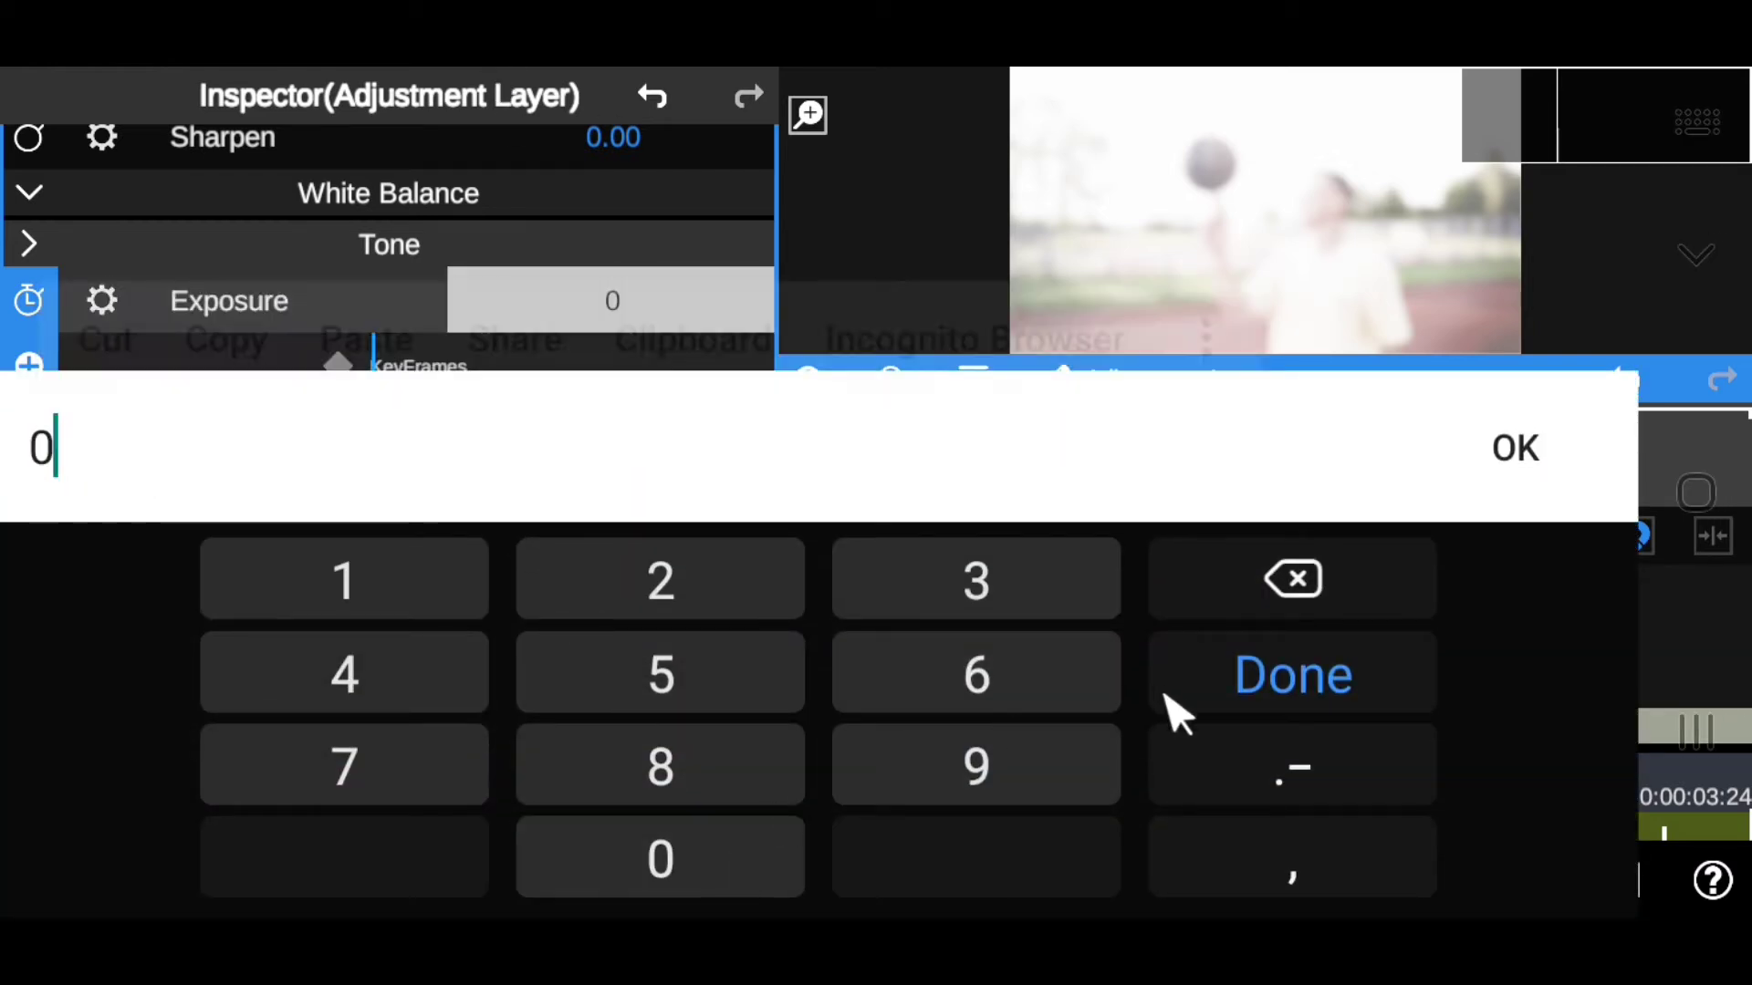
left_click(652, 863)
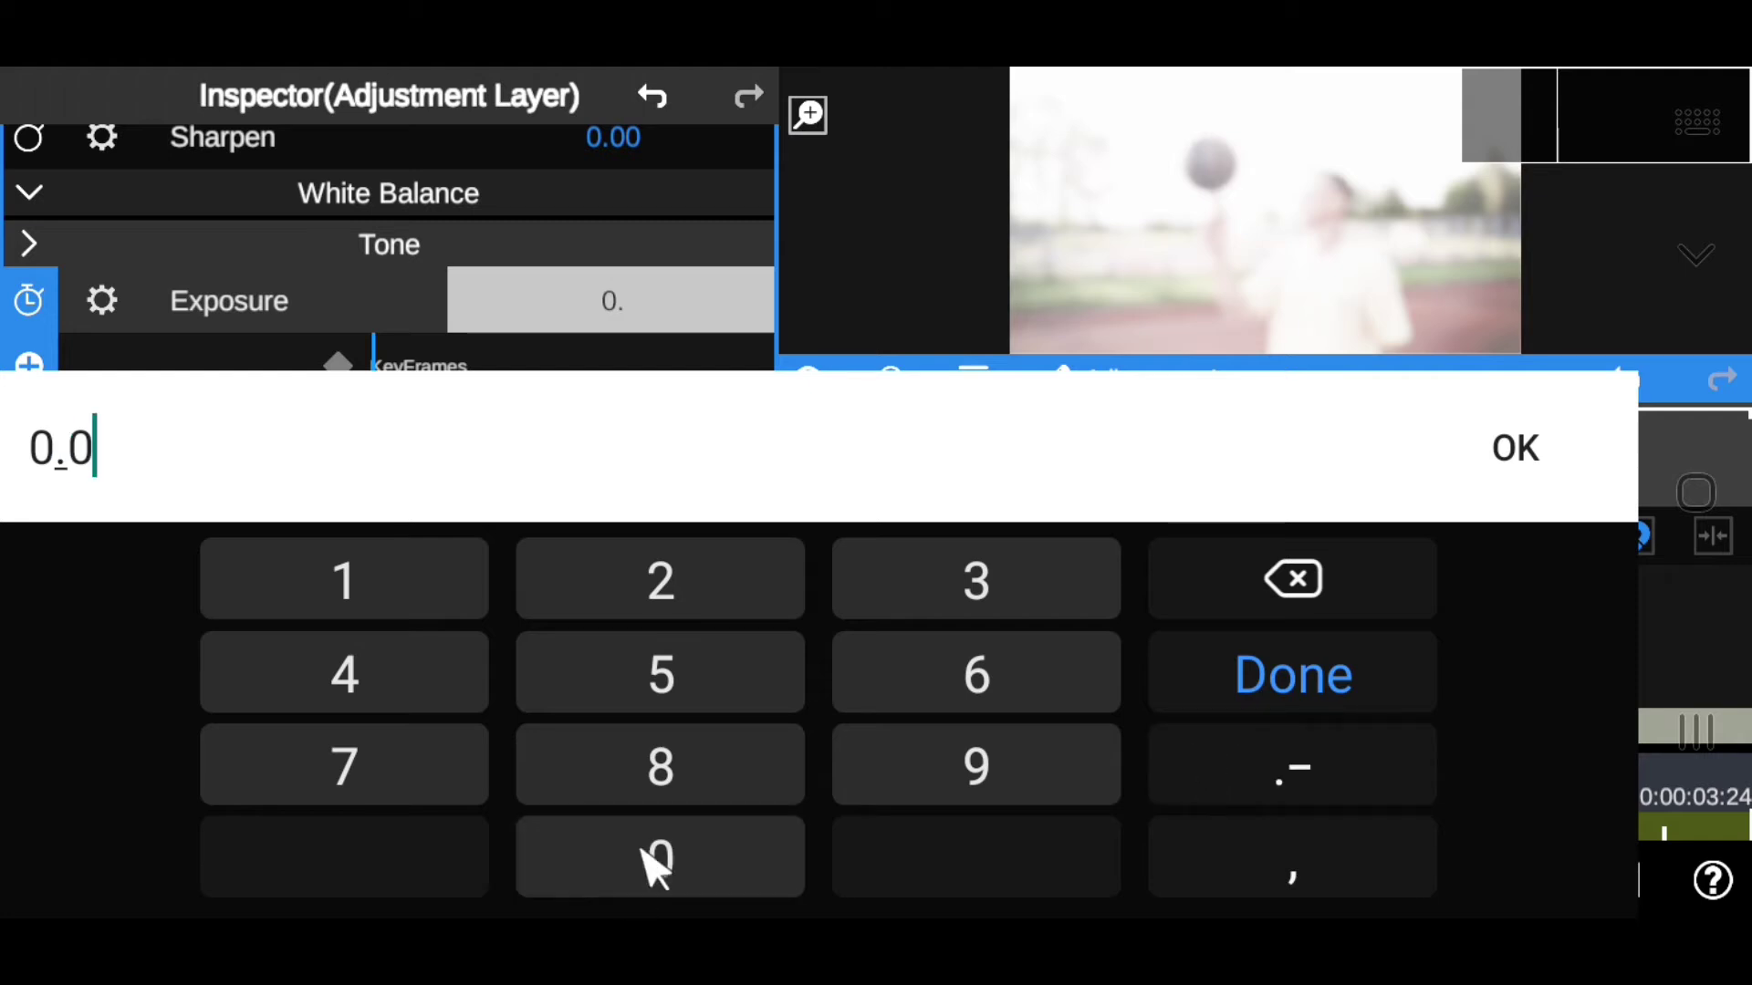
left_click(1512, 460)
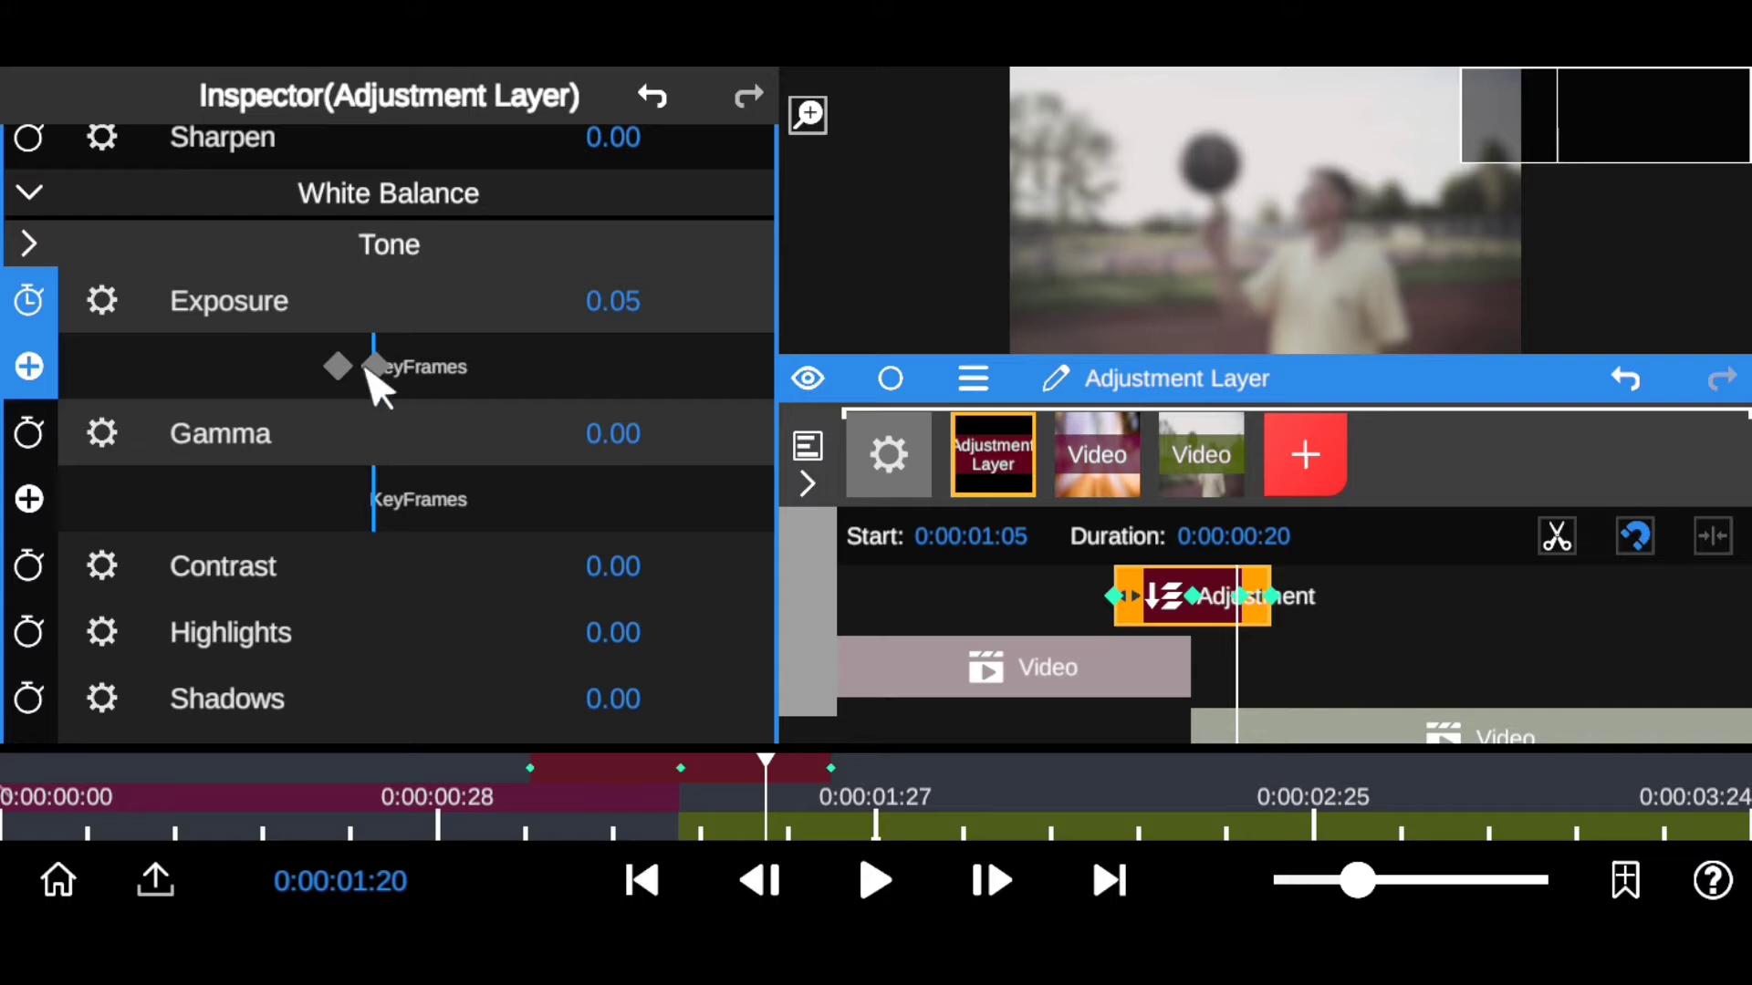
left_click_drag(375, 366, 451, 372)
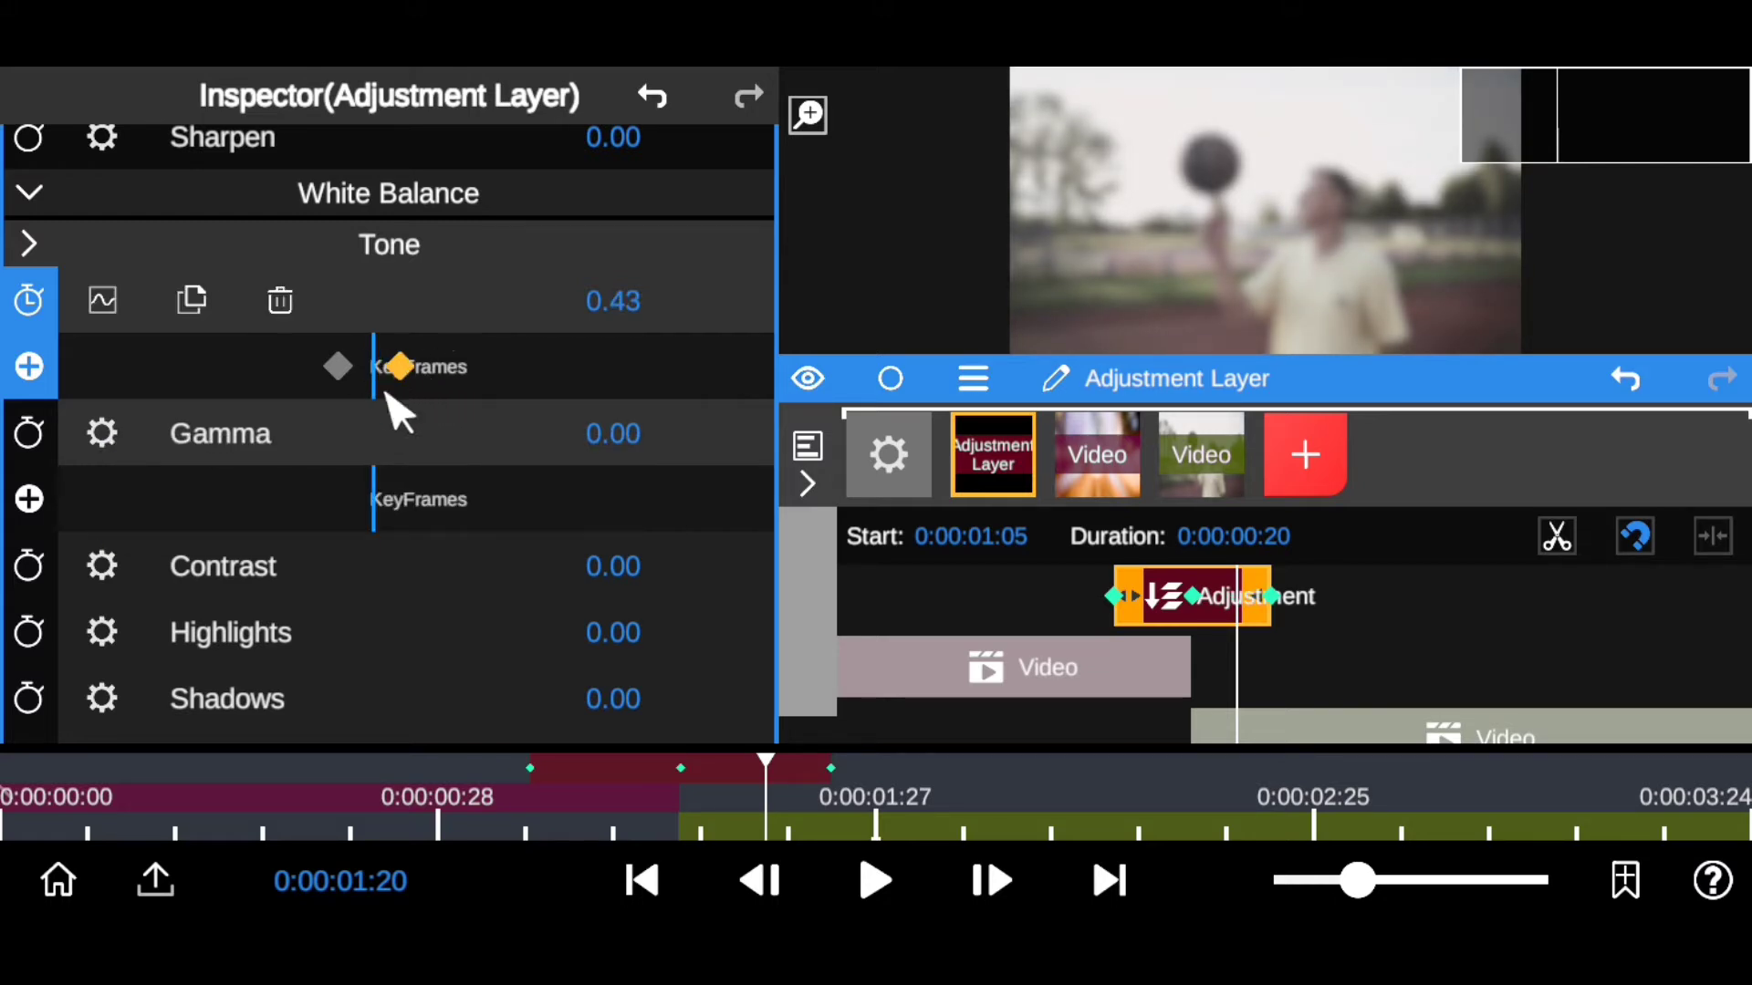
Step: Key the Exposure to 0.0 at 0:00:01:10, ahead of the cut
left_click_drag(704, 813, 608, 808)
left_click(623, 310)
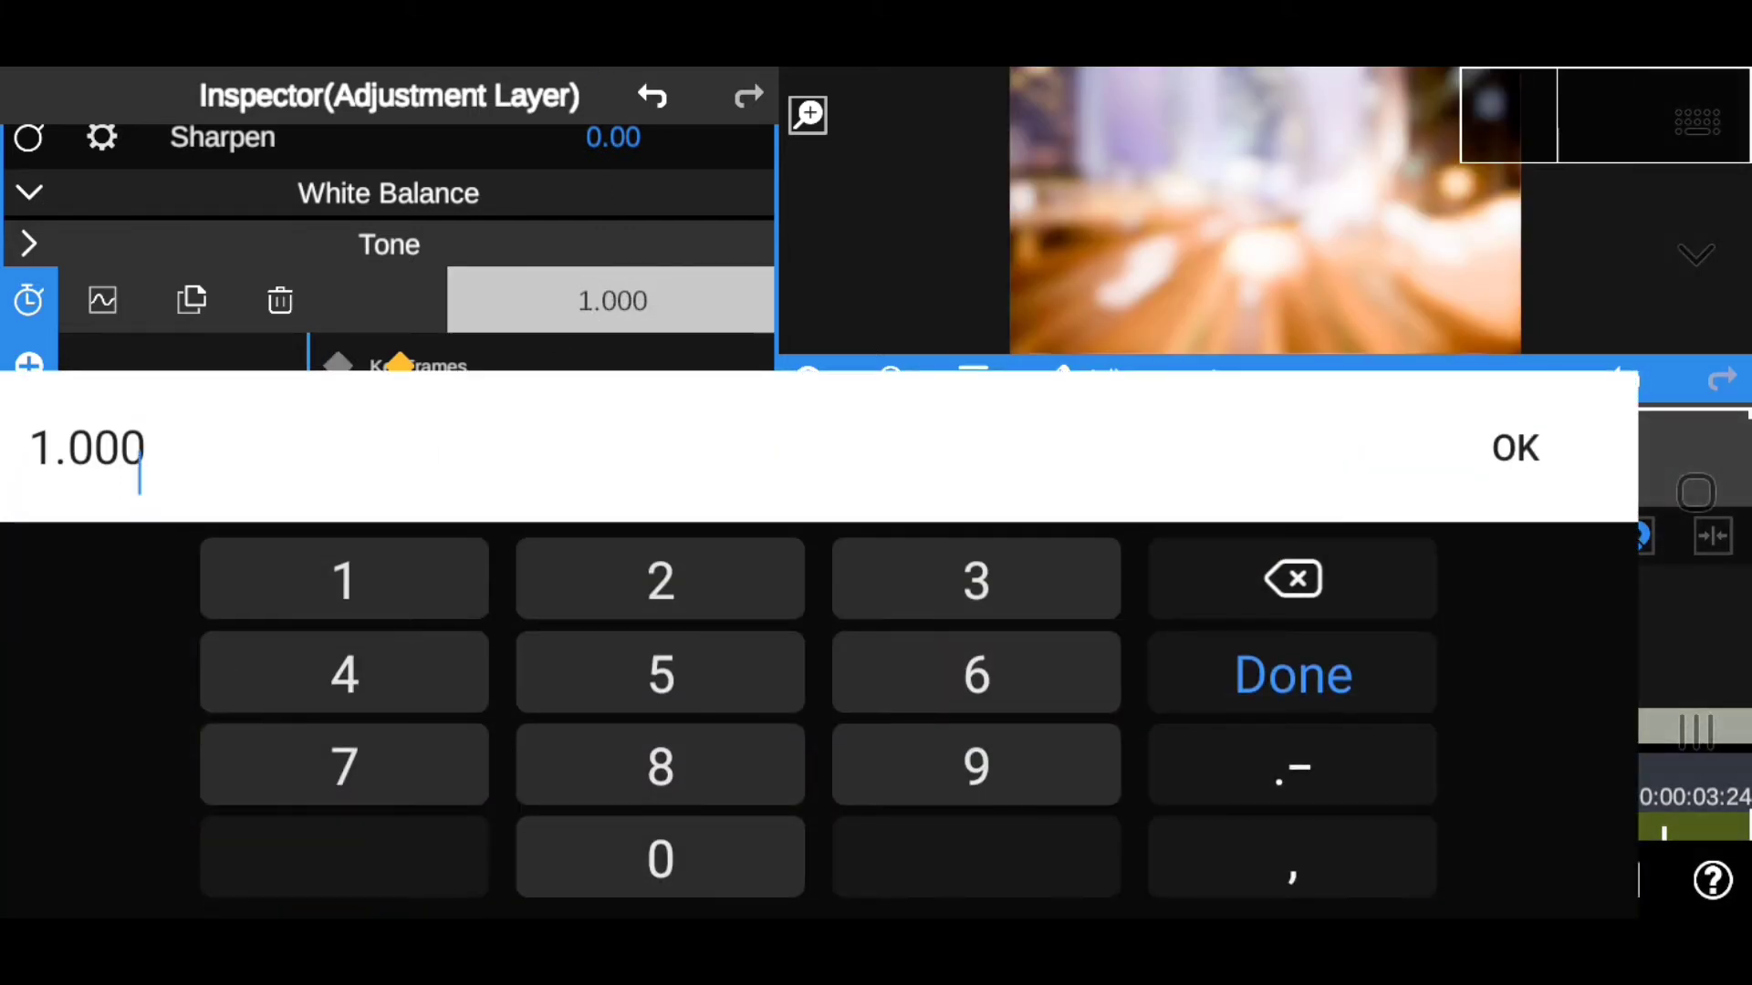
double_click(86, 447)
left_click(767, 856)
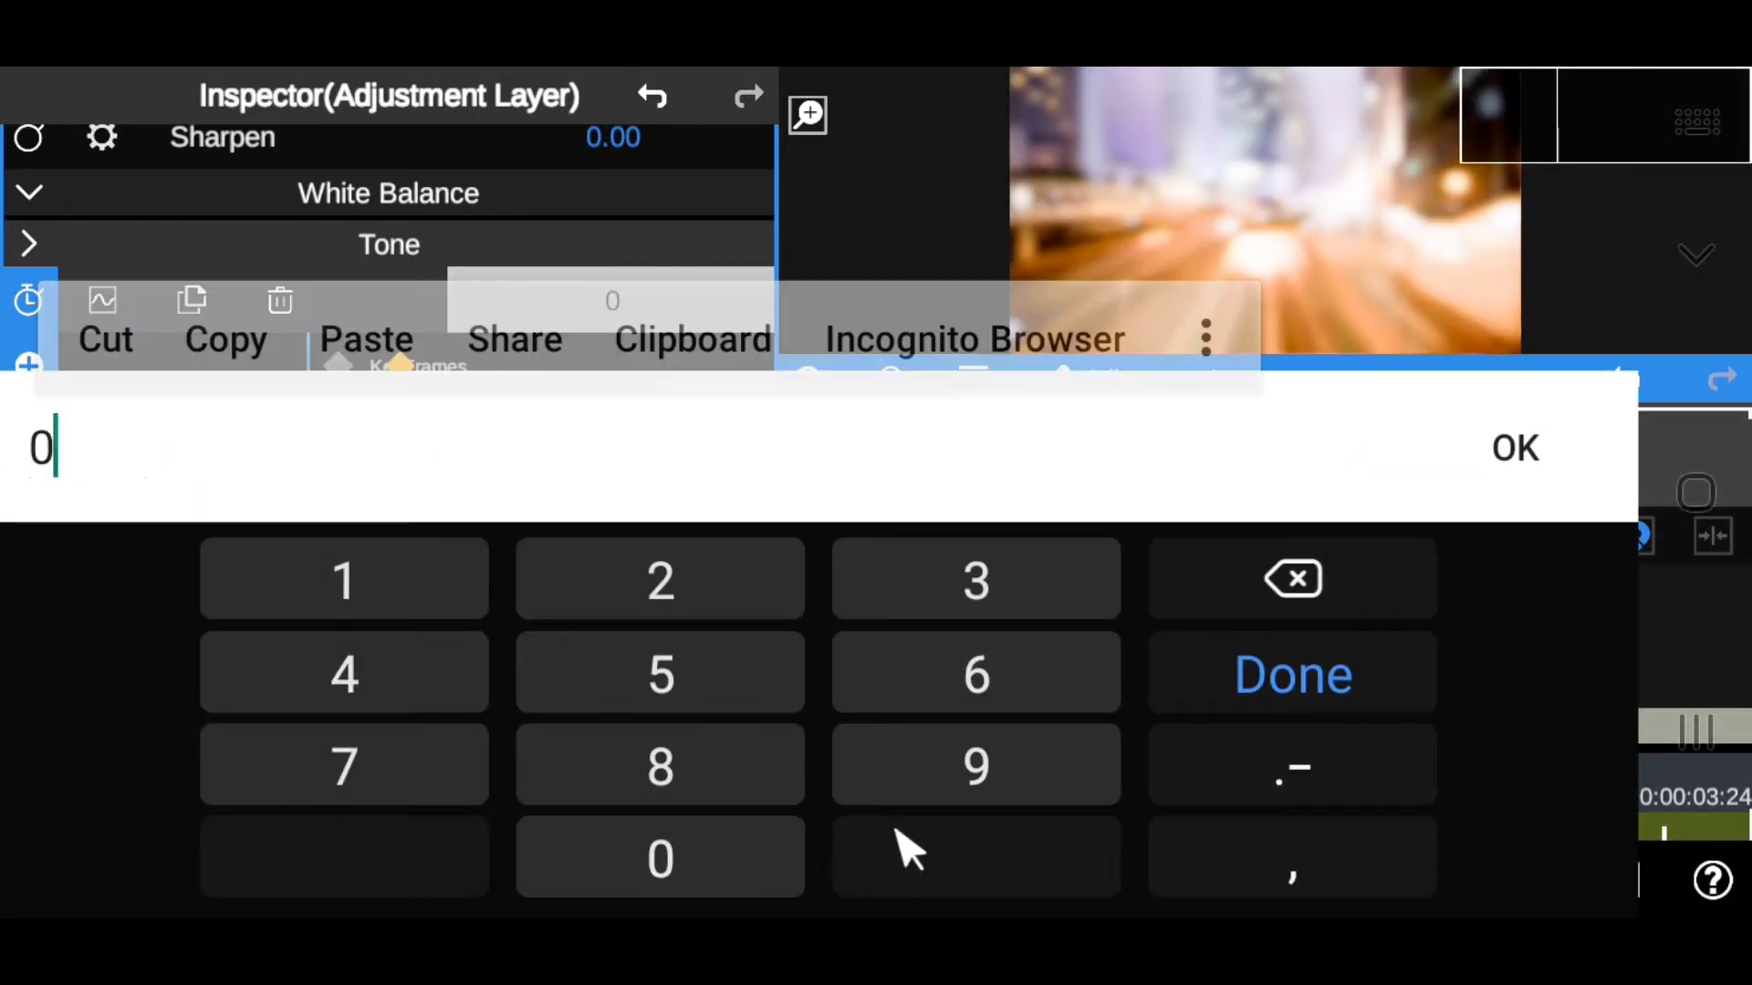
left_click(702, 871)
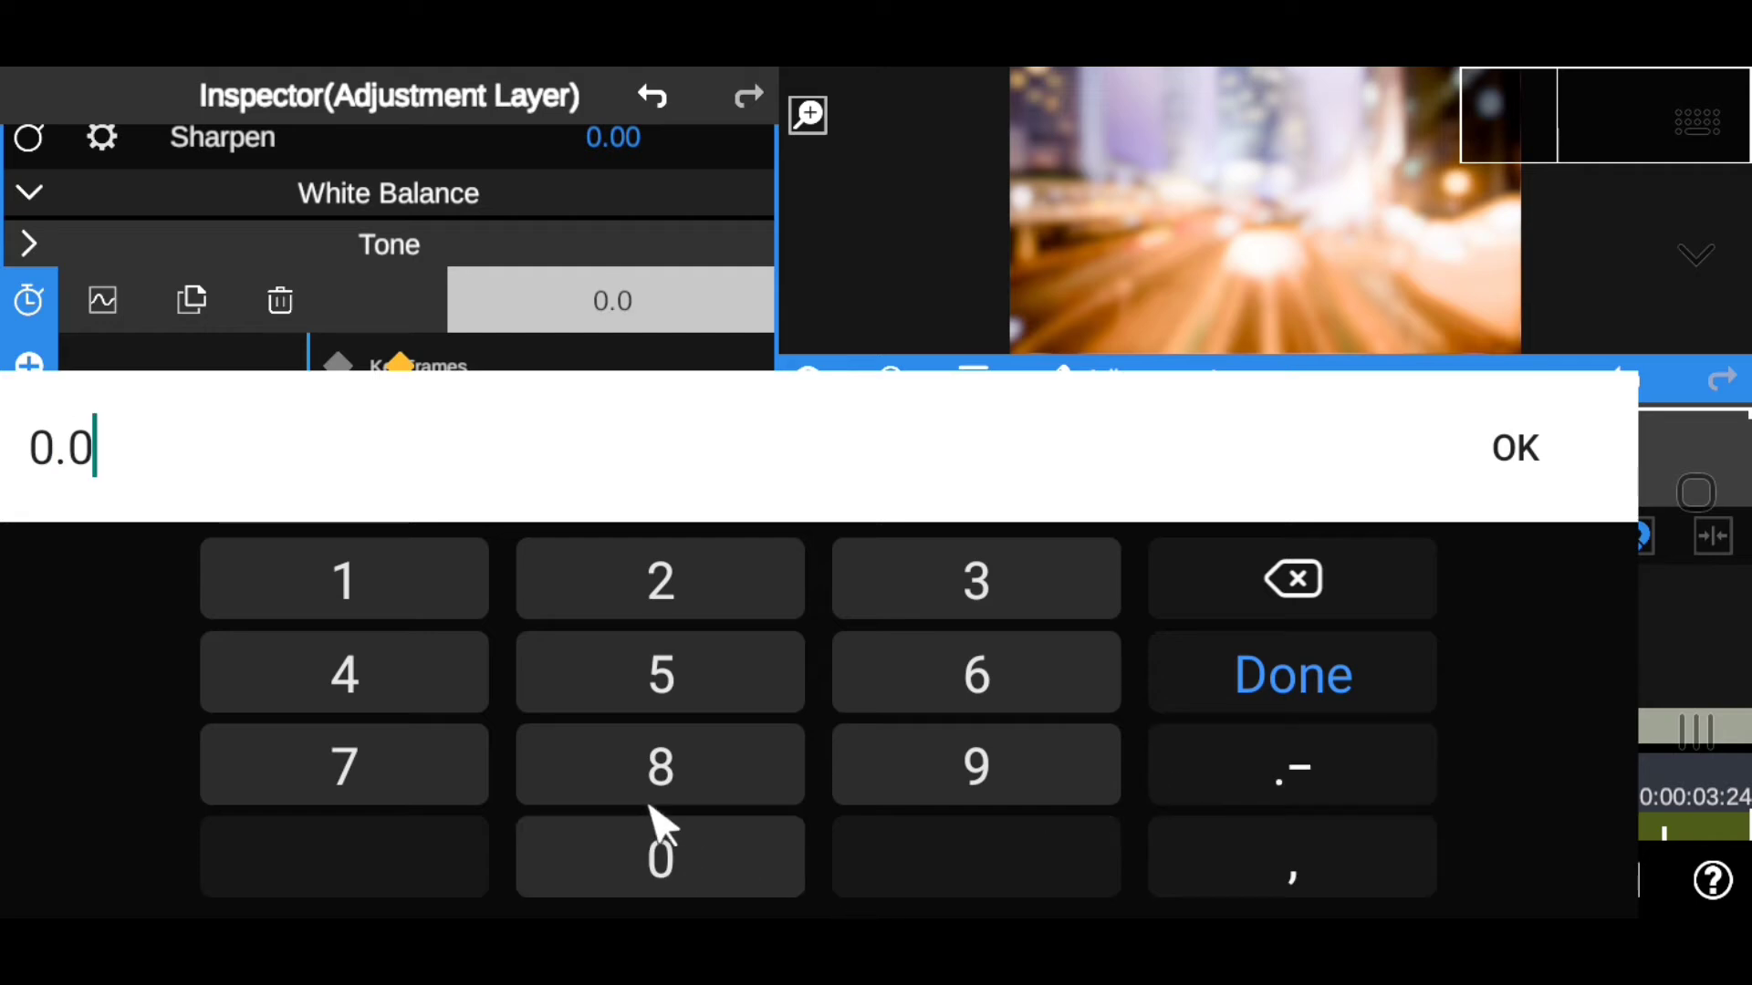
left_click(1513, 452)
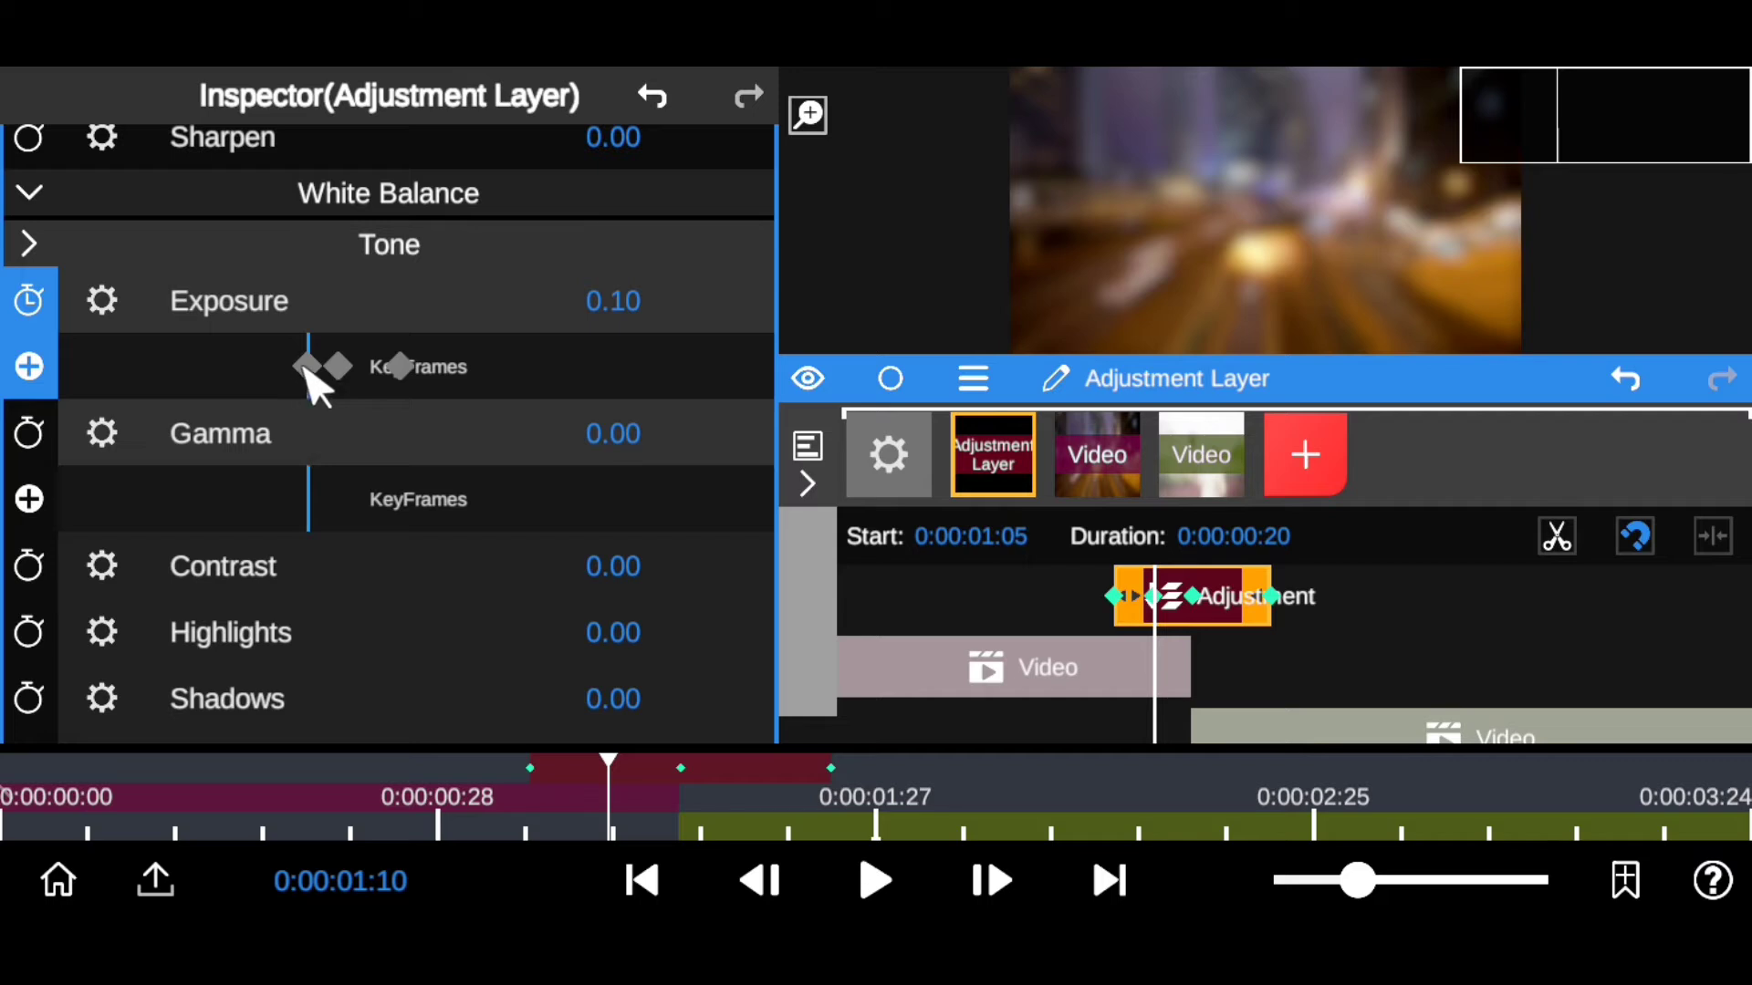
Step: Try to move the first Exposure keyframe to the adjustment layer's start, and undo the move
left_click_drag(309, 376, 221, 369)
left_click(648, 98)
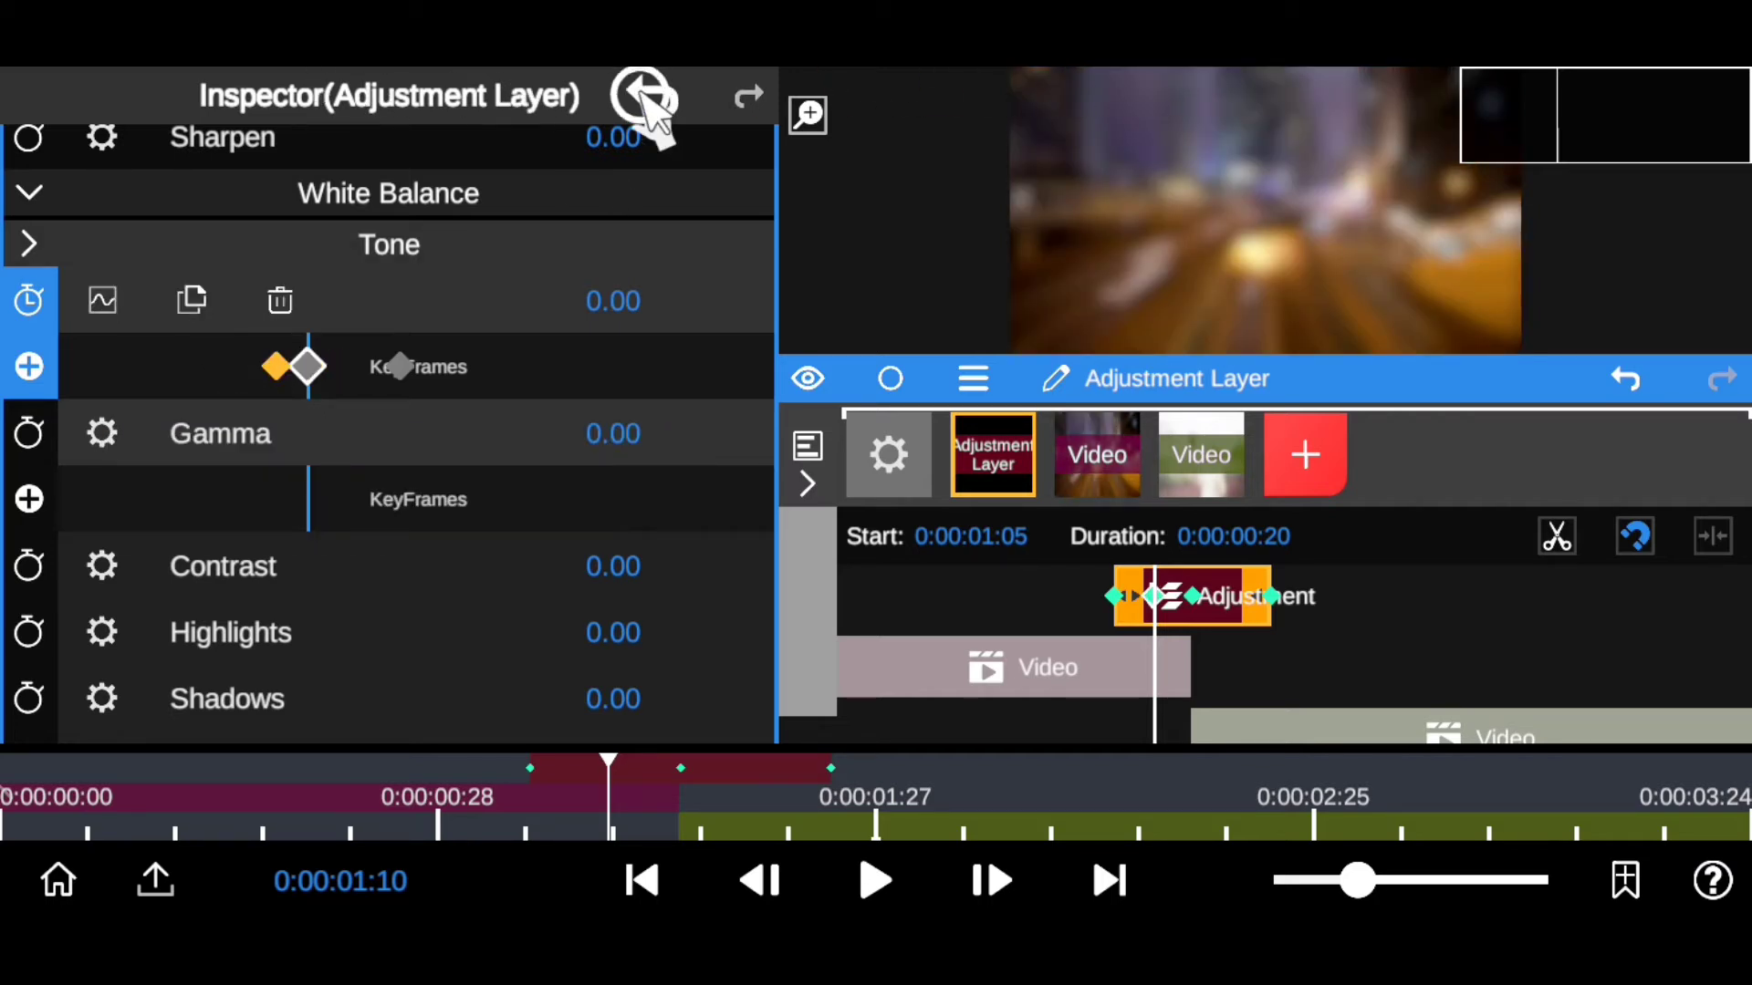
left_click(648, 98)
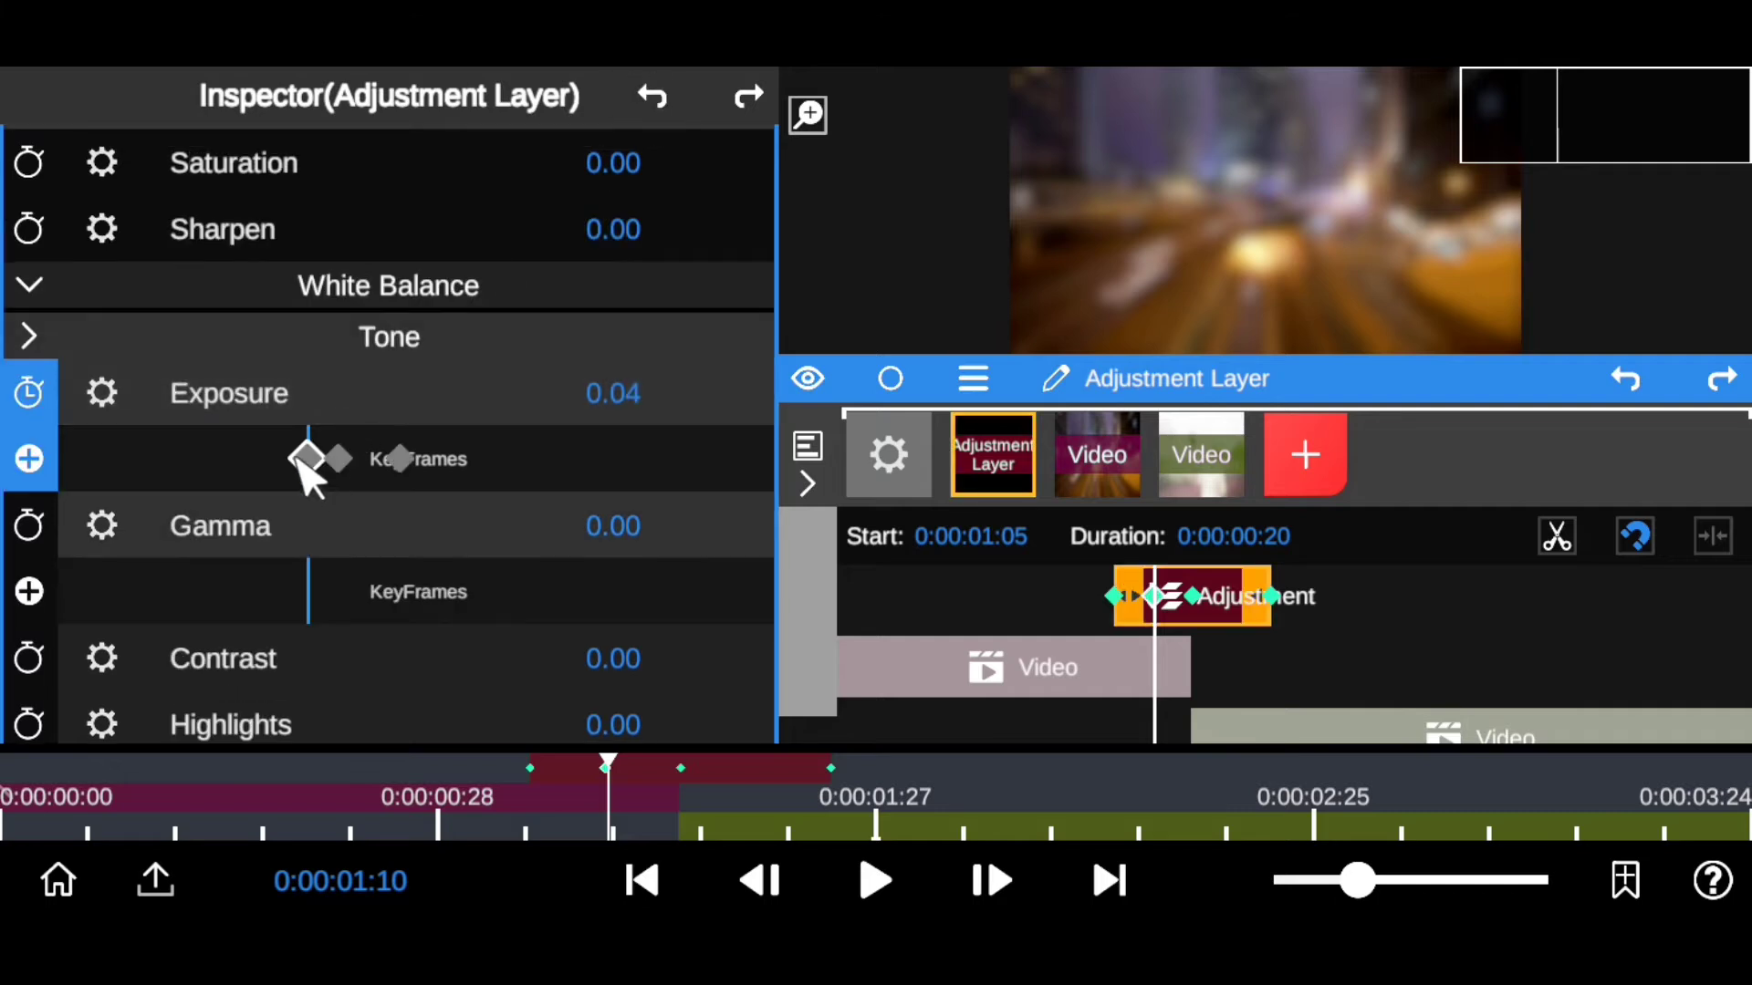
Step: Move the first Exposure keyframe from 0:00:01:10 back to the adjustment layer's start
left_click(307, 456)
left_click_drag(292, 460, 242, 458)
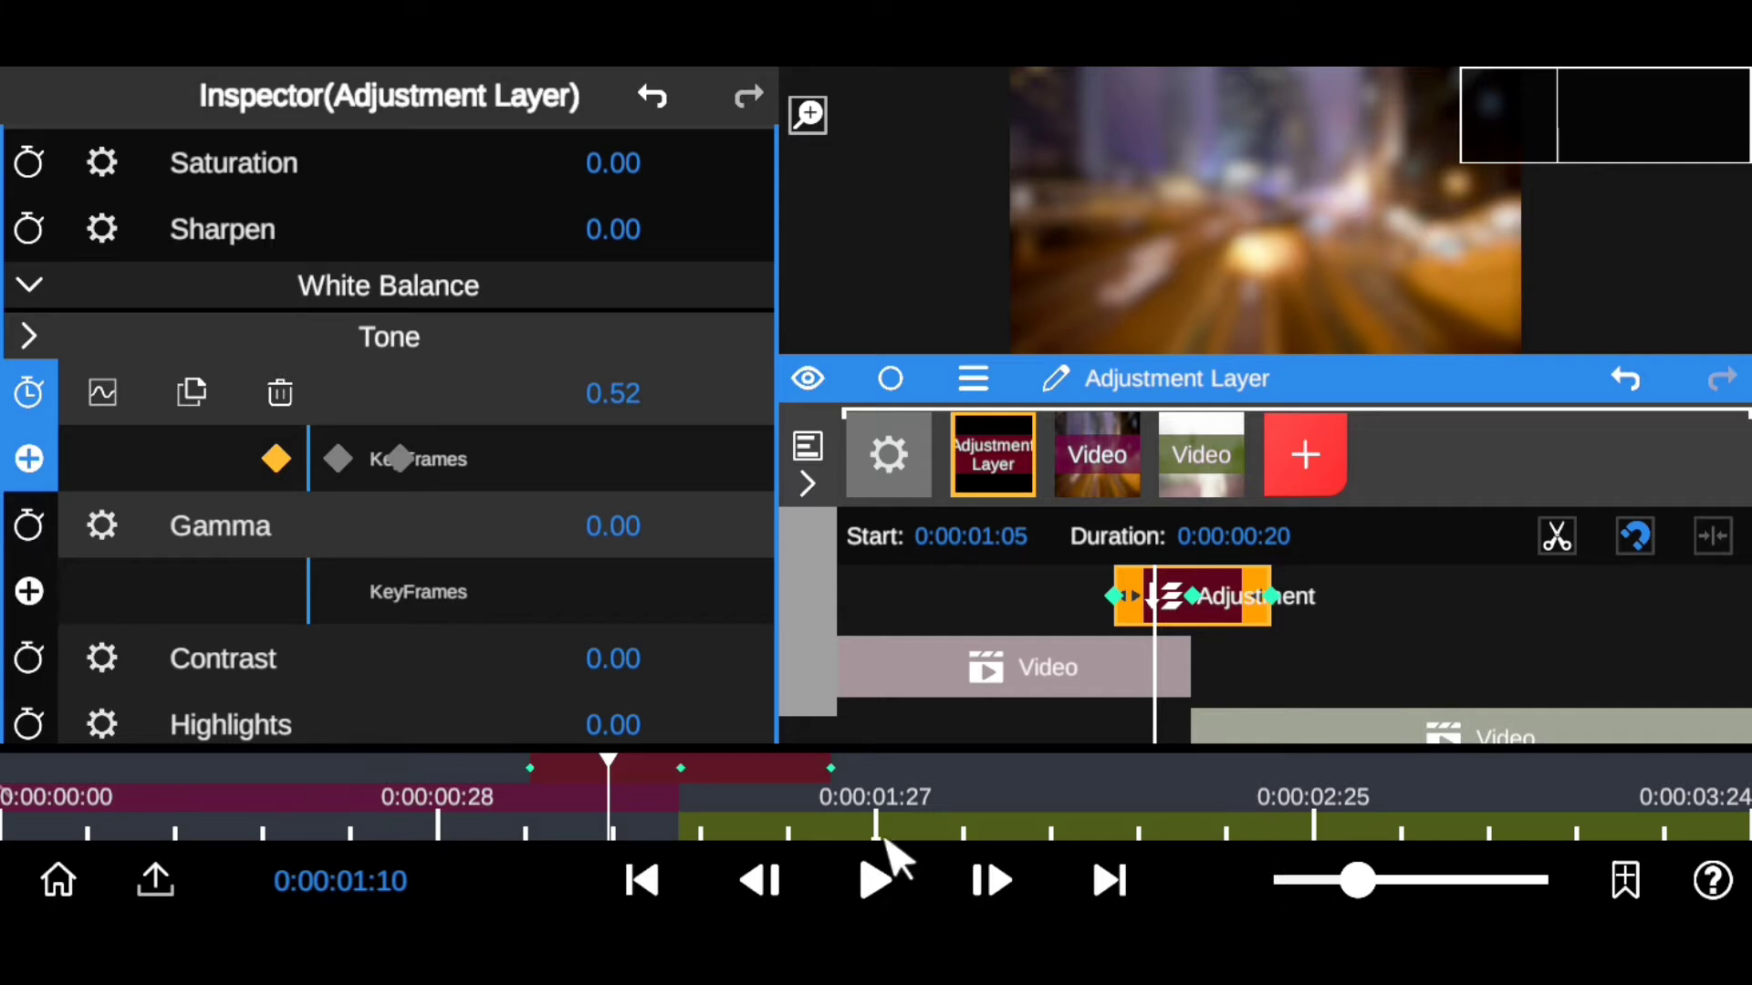
Step: Add a Gamma keyframe at the cut, 0:00:01:14, and set its value to 0.47
left_click(995, 889)
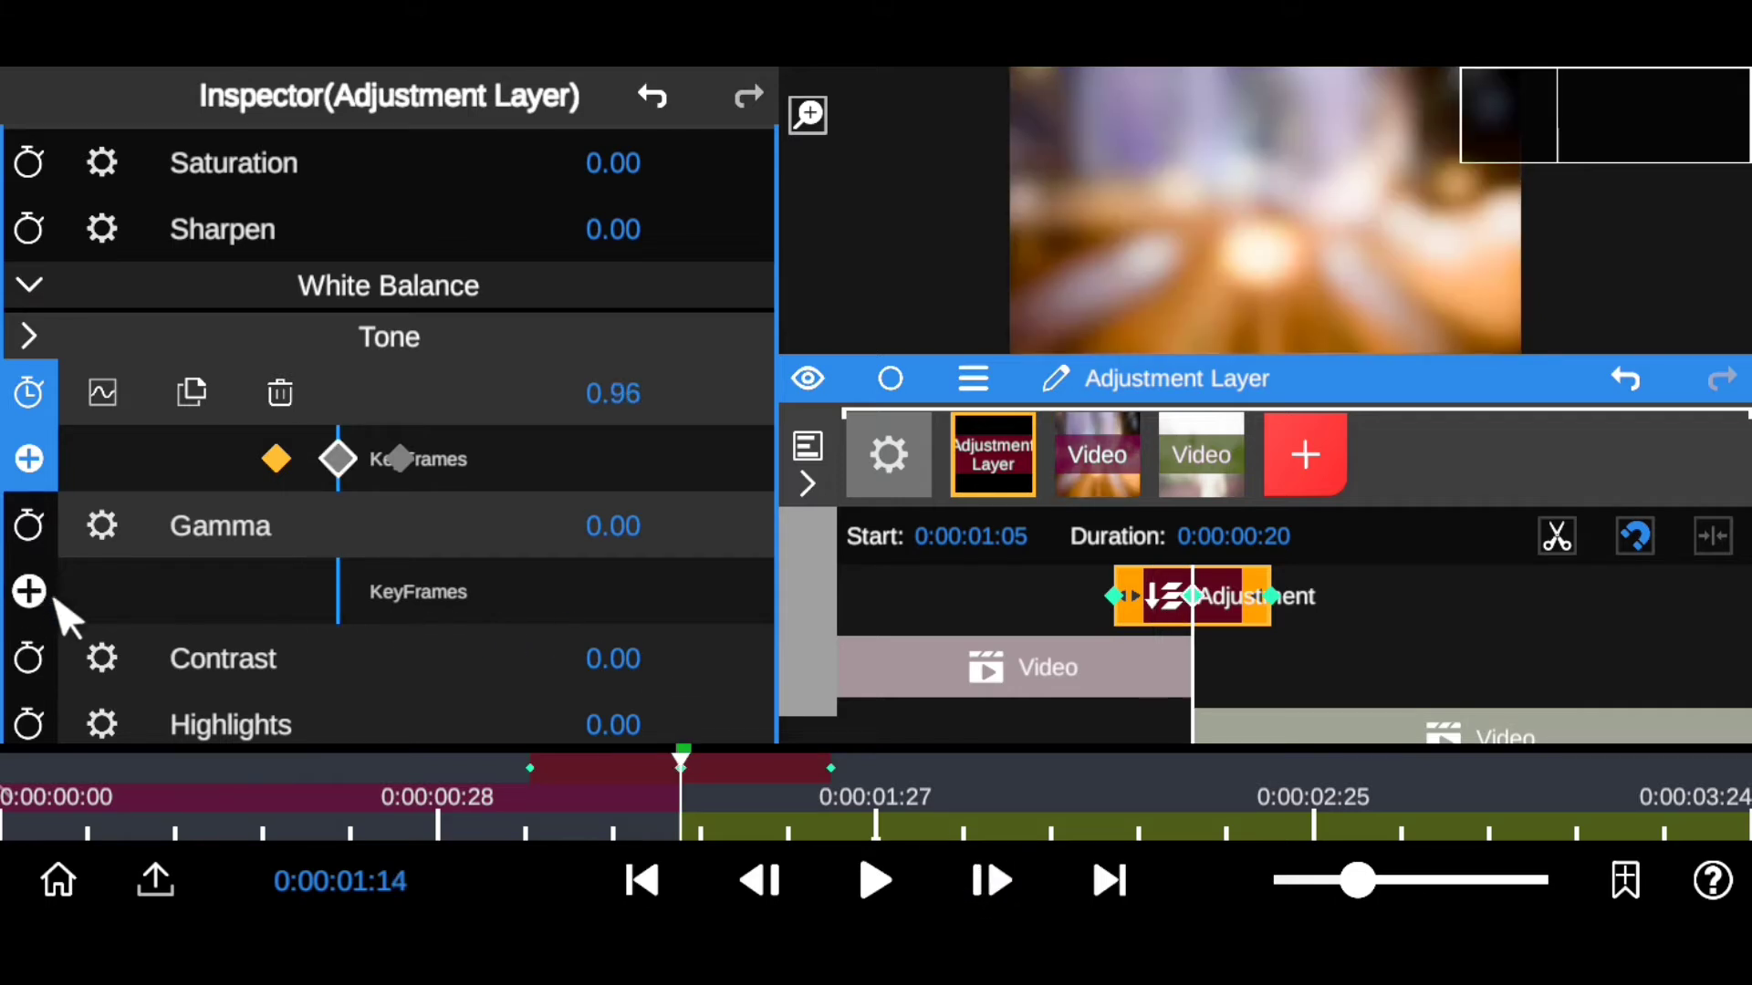
left_click(28, 591)
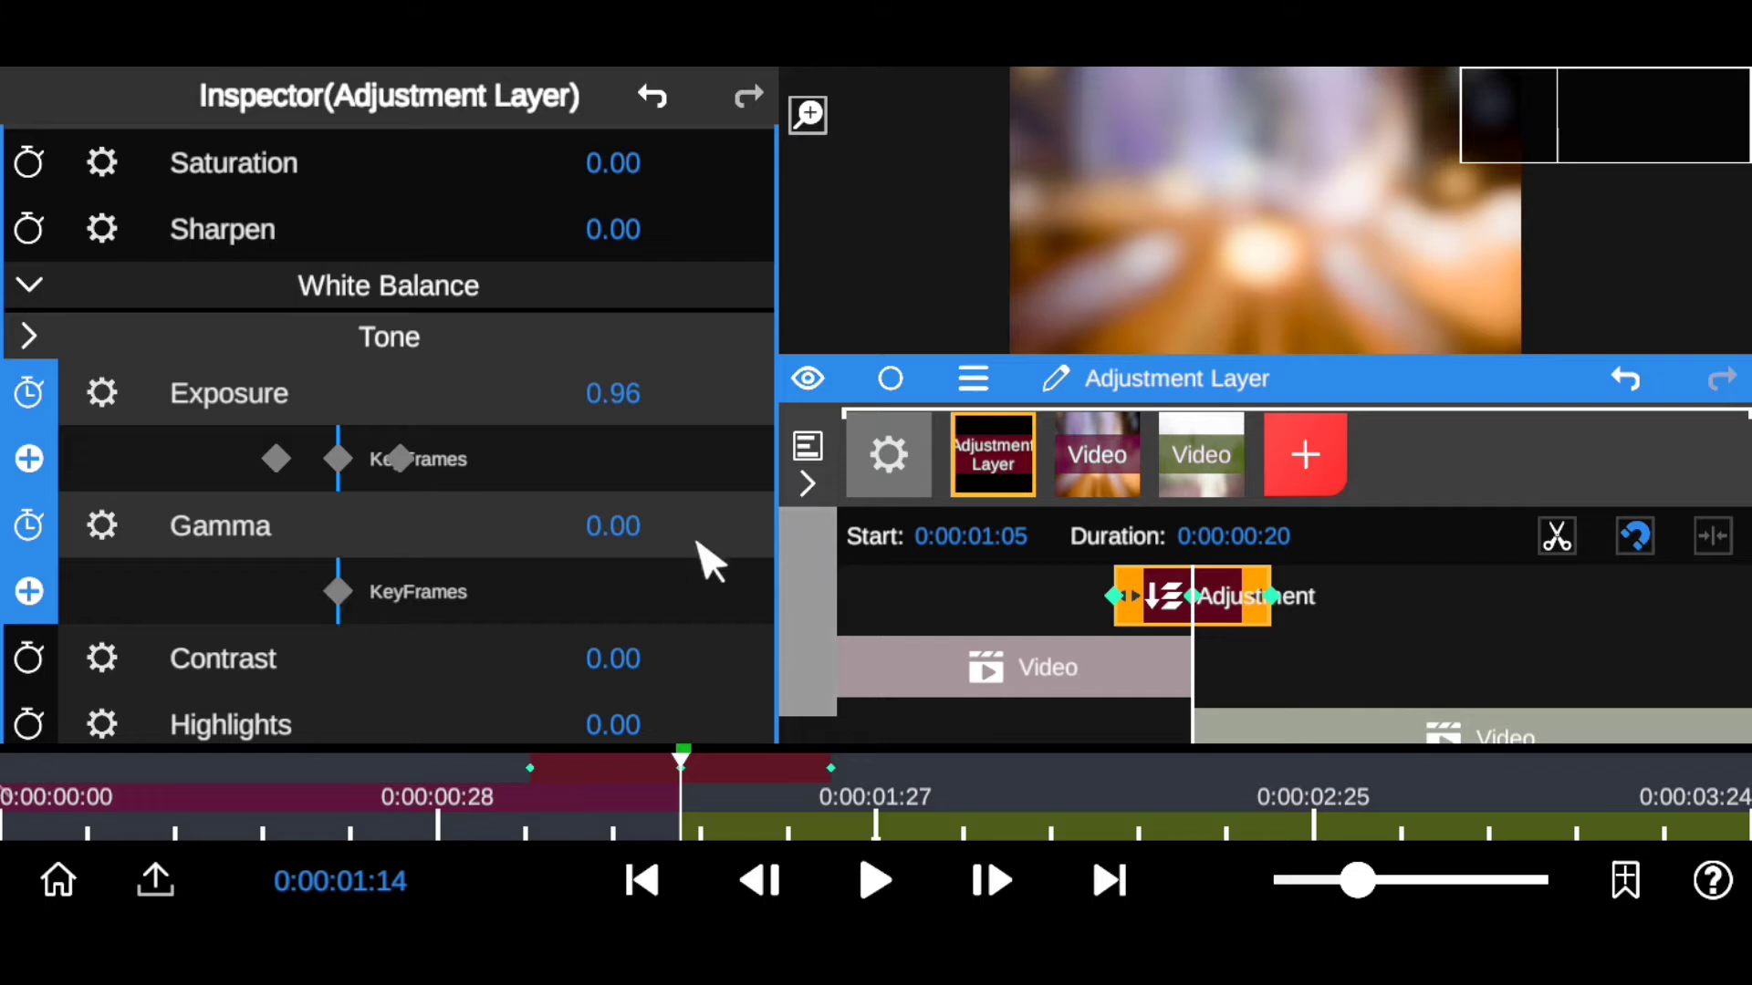
left_click(623, 529)
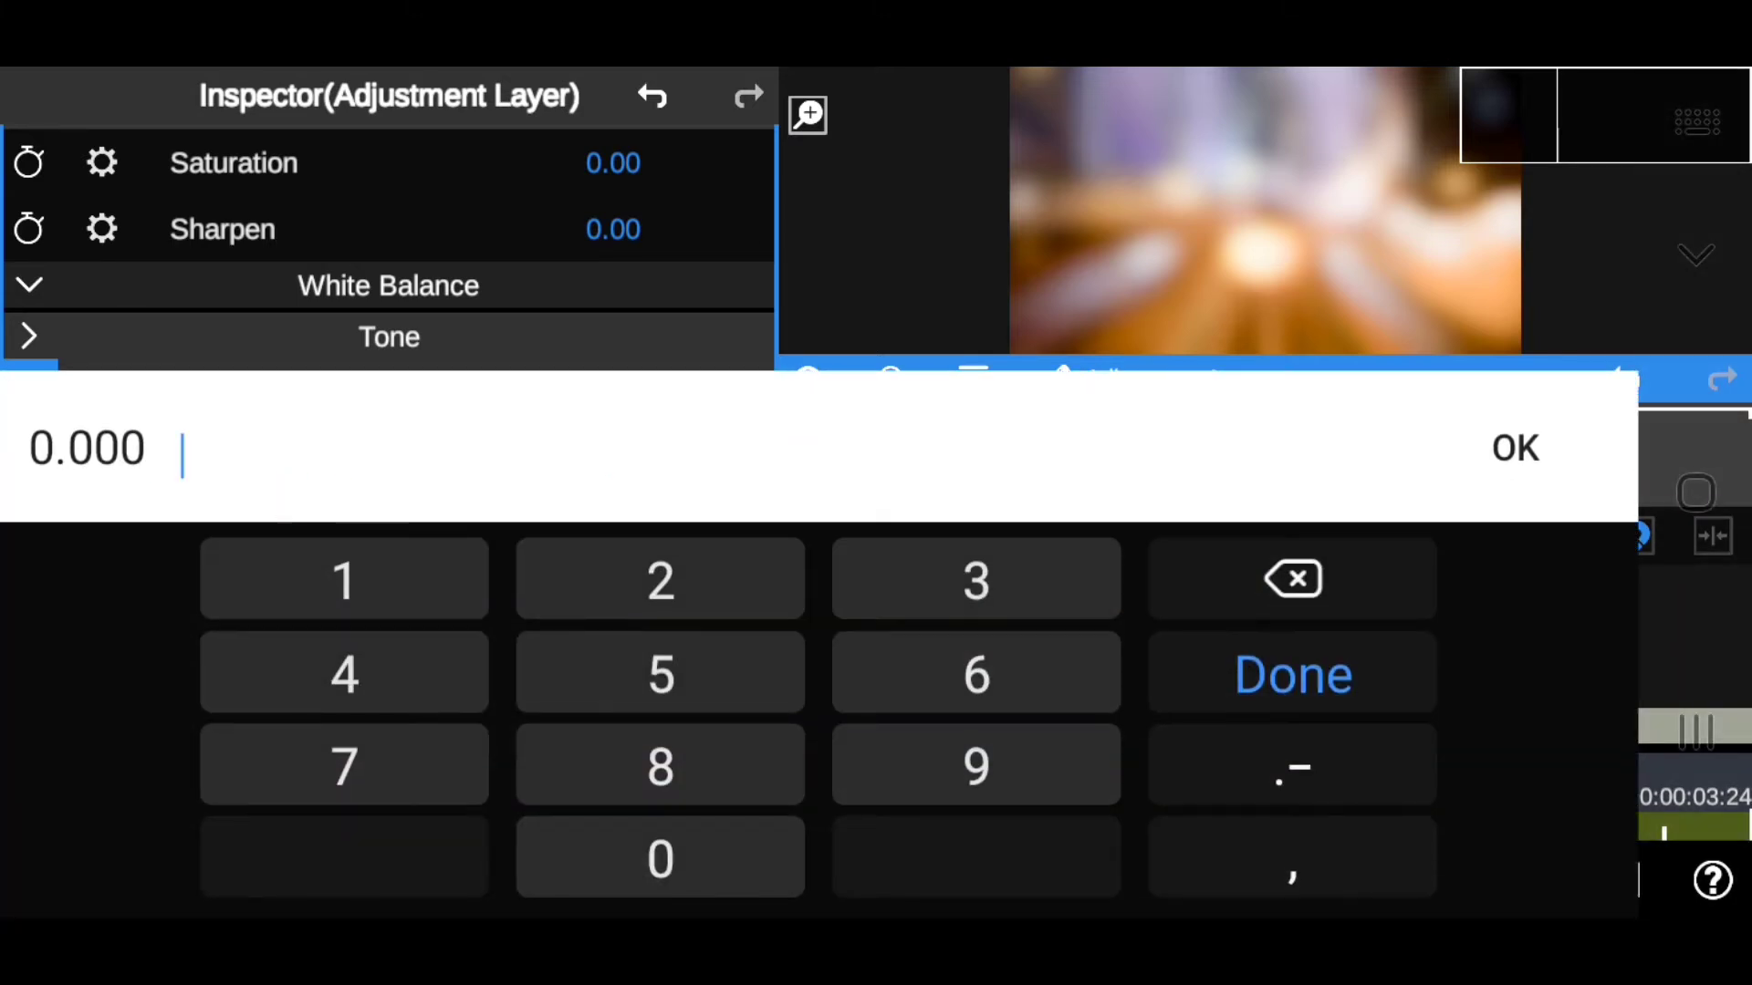
left_click(105, 447)
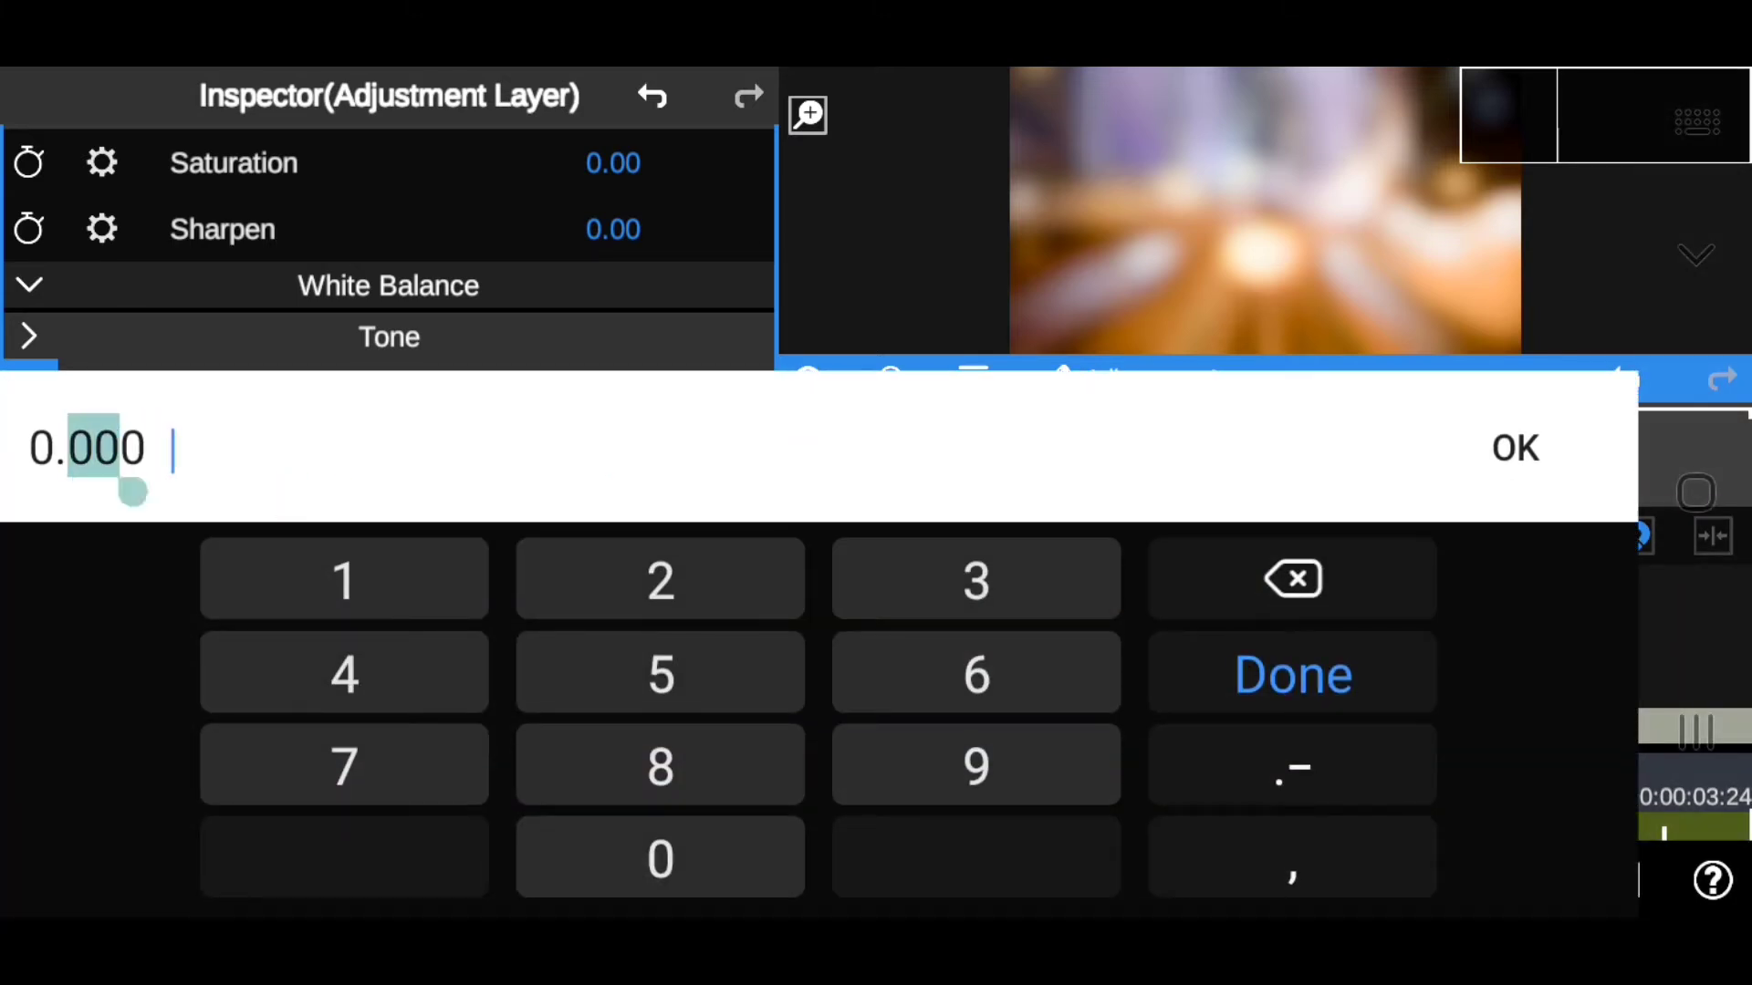
left_click(132, 447)
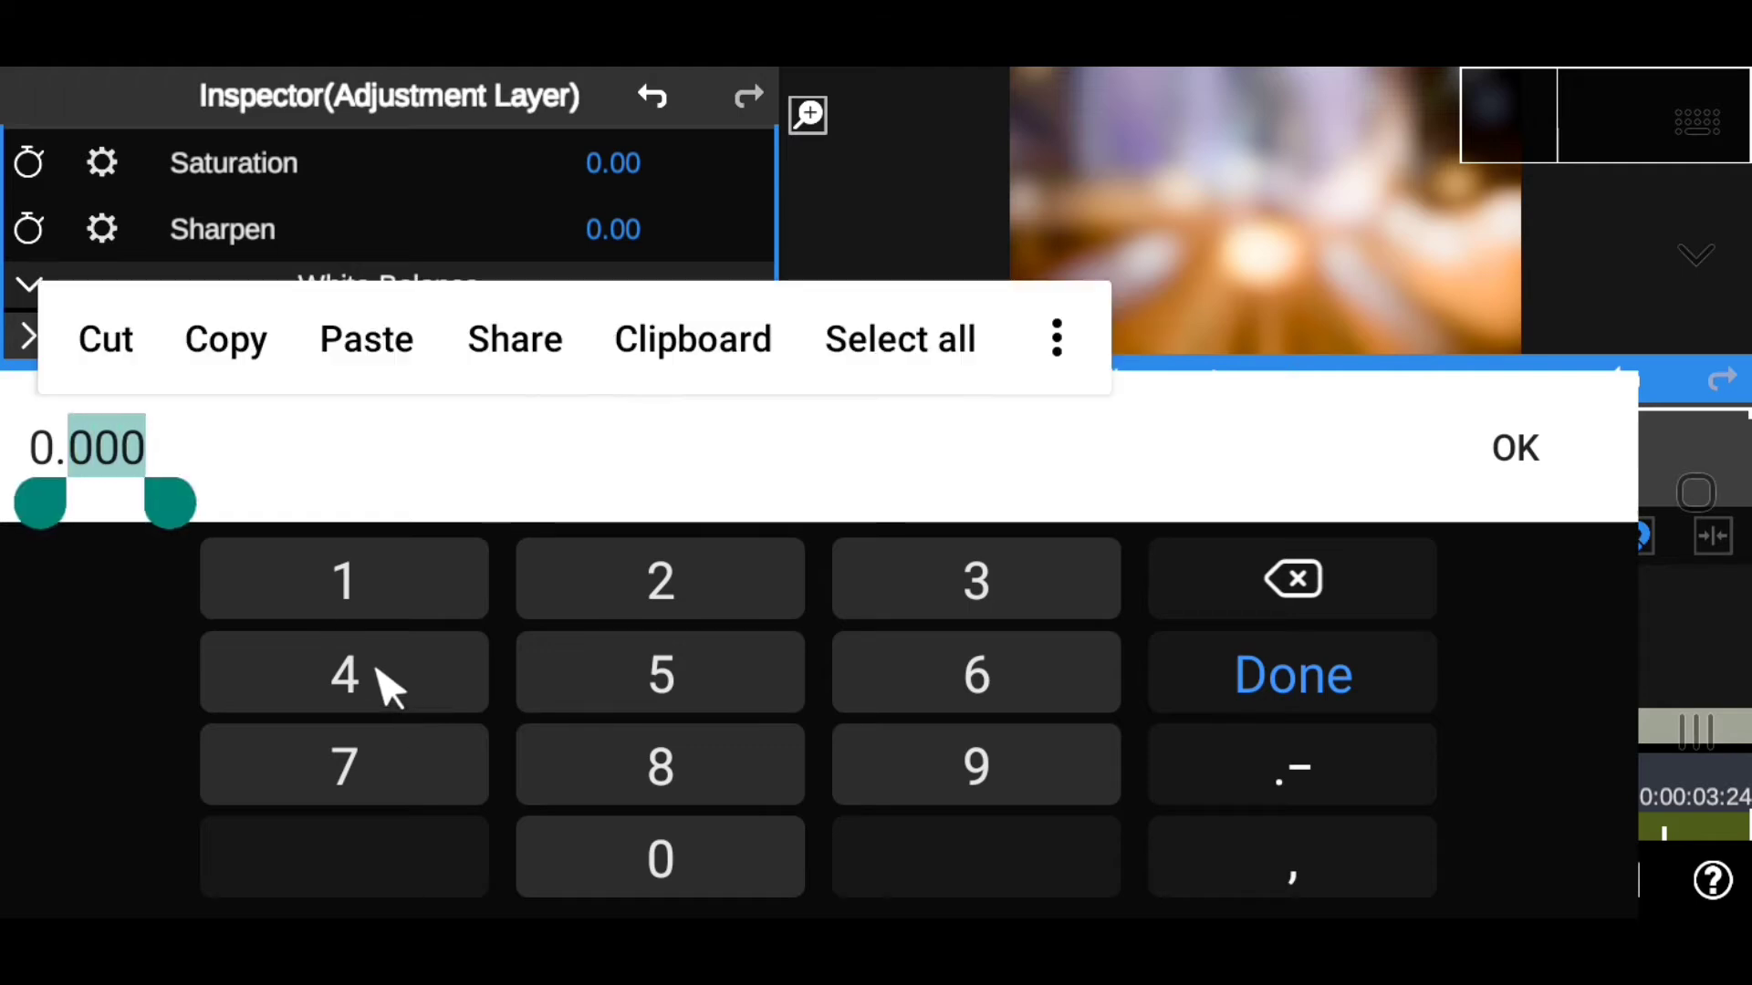
left_click(375, 680)
left_click(383, 762)
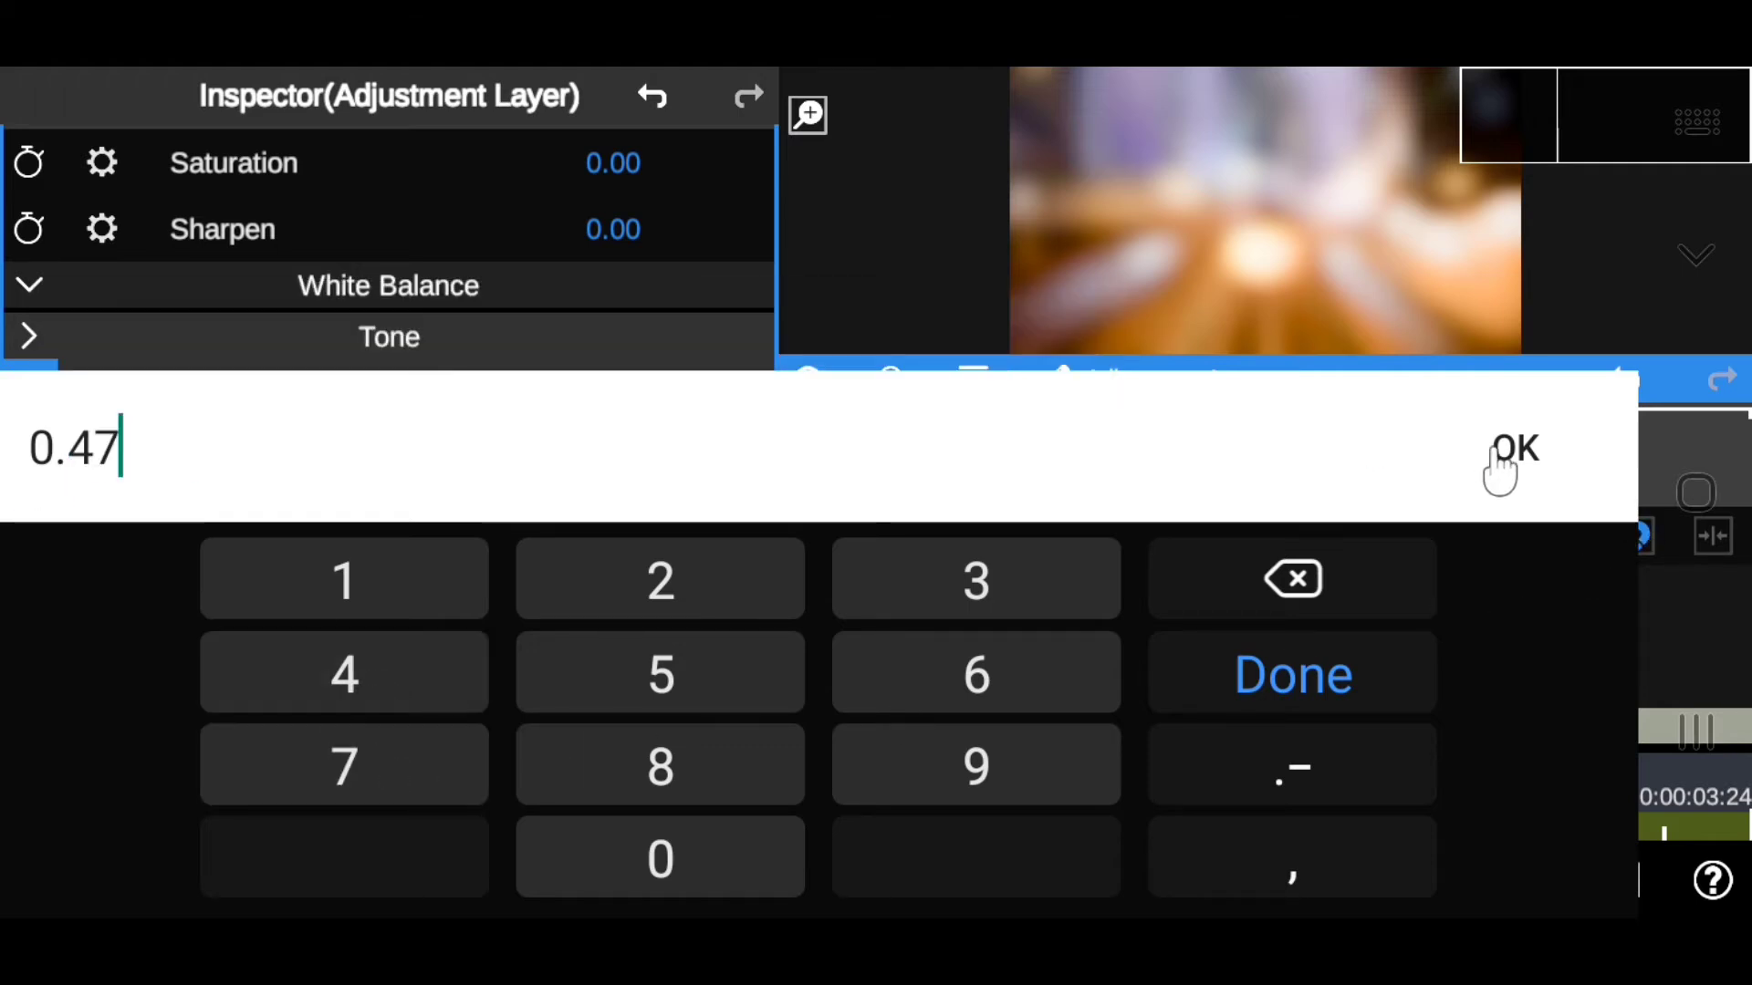
left_click(1499, 456)
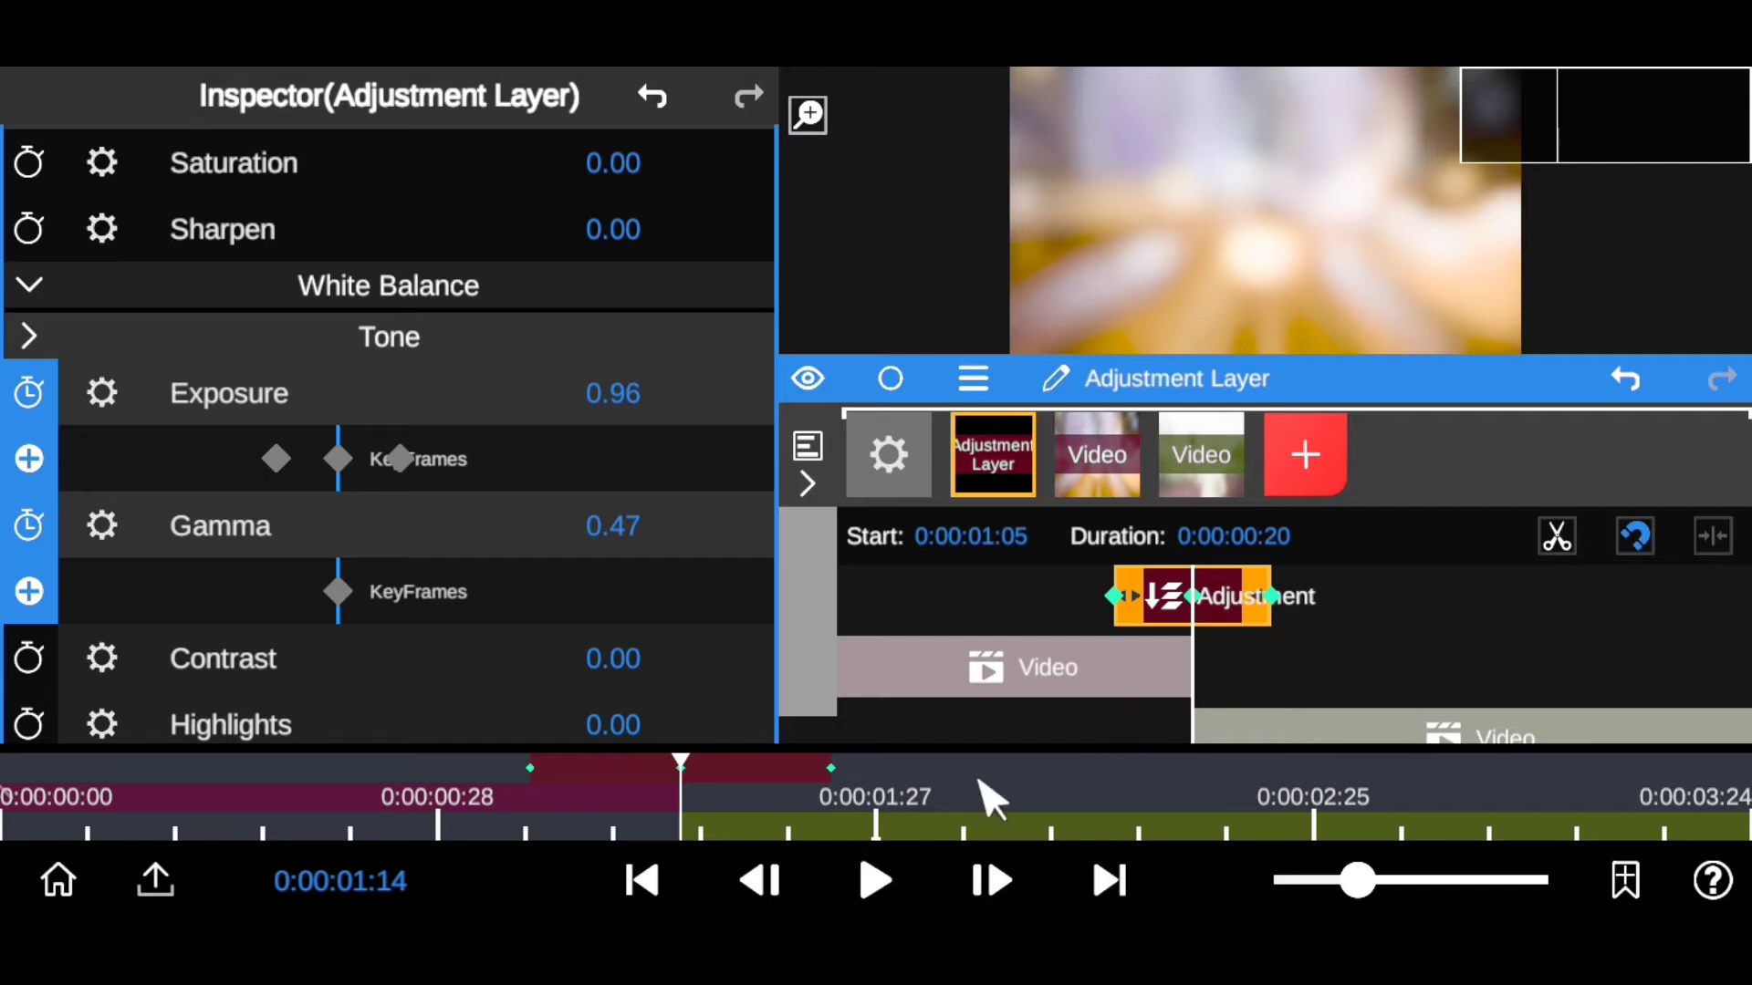
Step: Key the Gamma to 0 at 0:00:01:22 and move that keyframe out to the adjustment layer's end
left_click(798, 808)
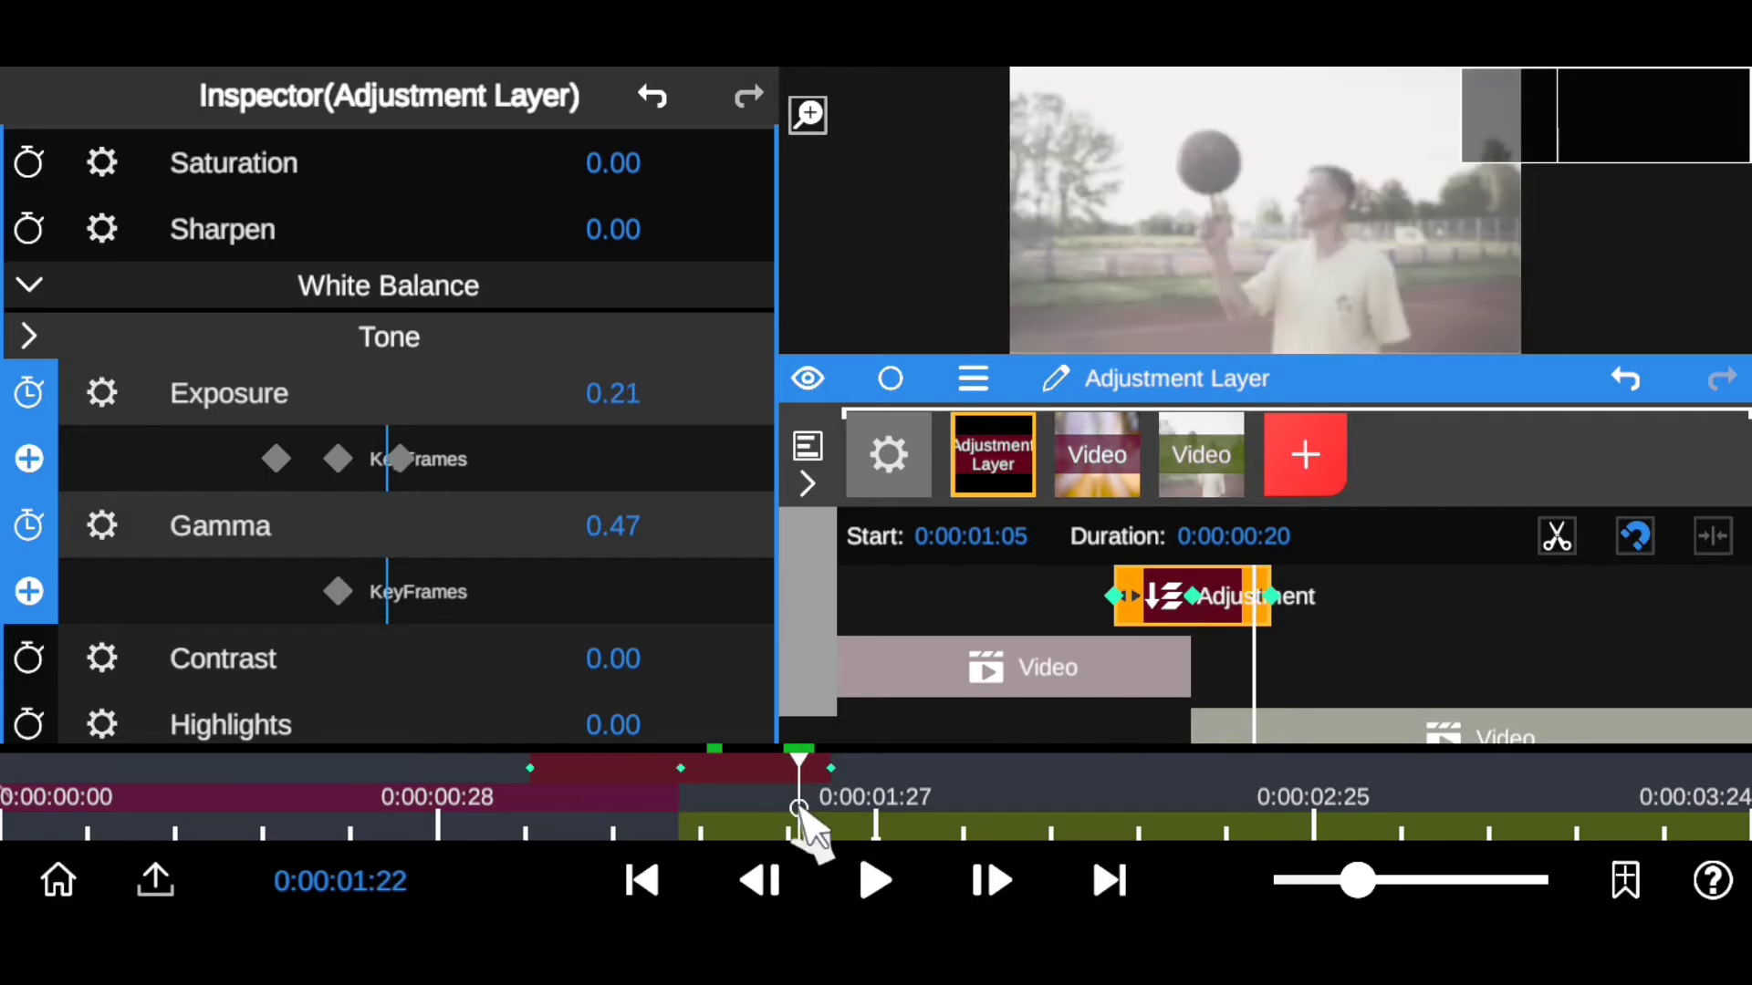
left_click(625, 540)
double_click(9, 451)
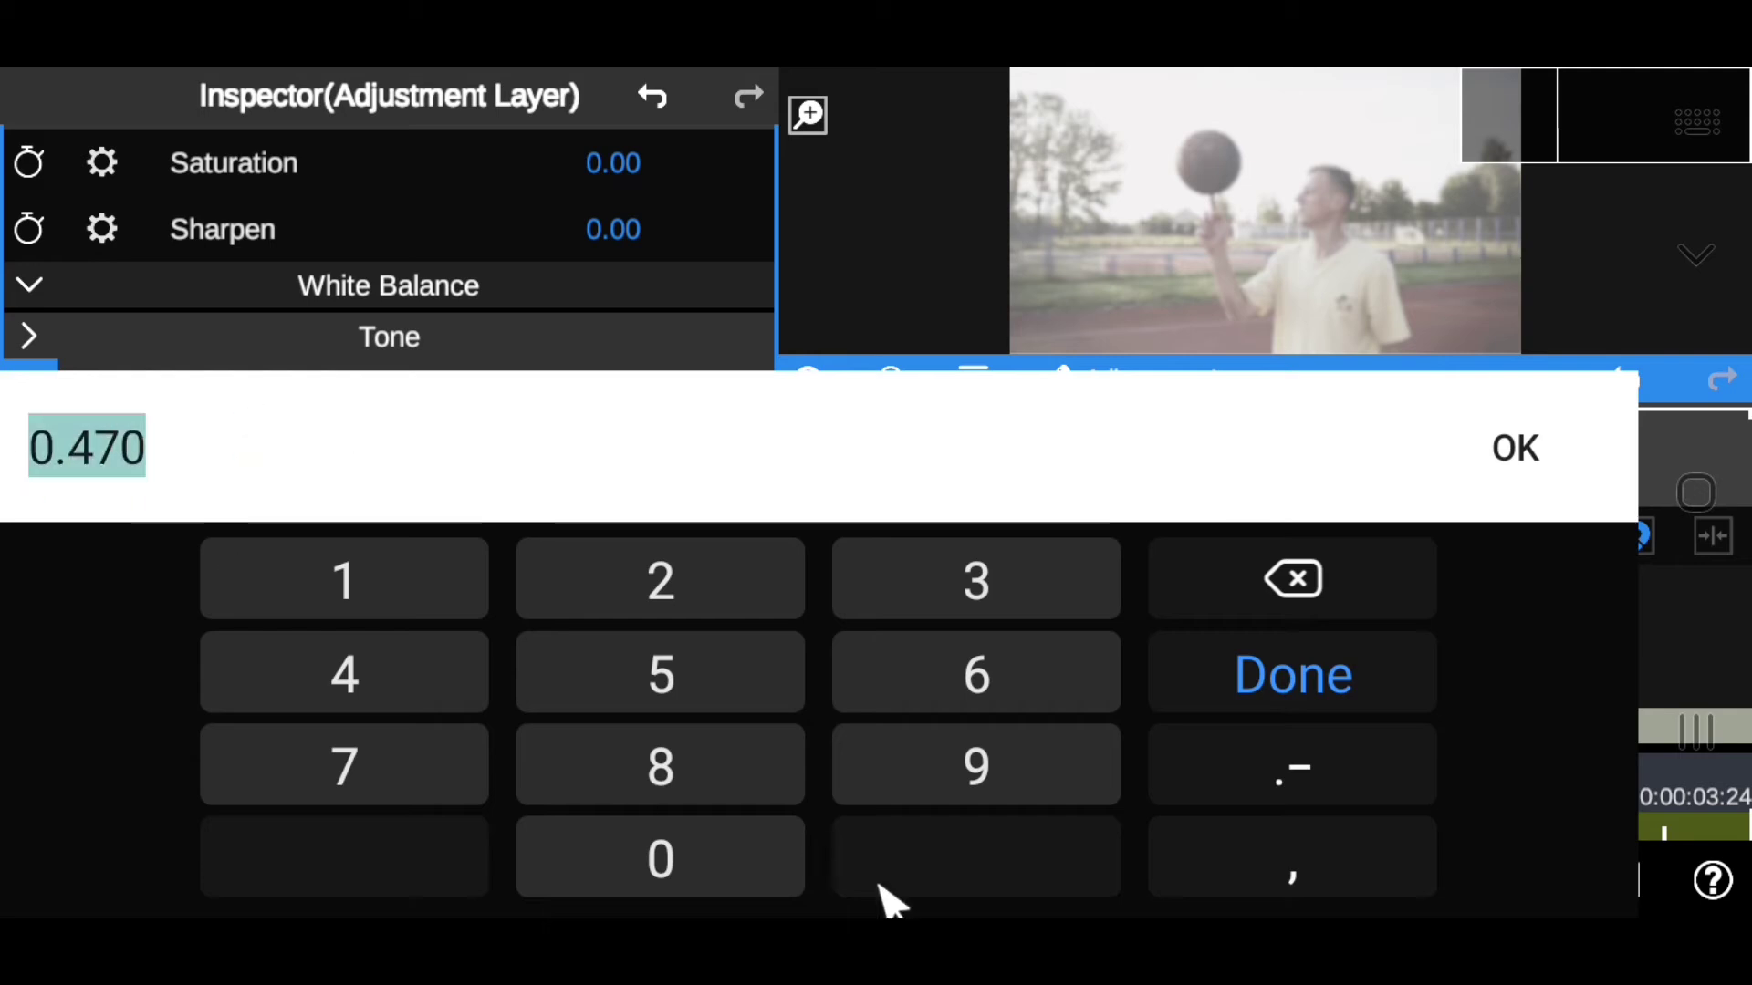
left_click(720, 867)
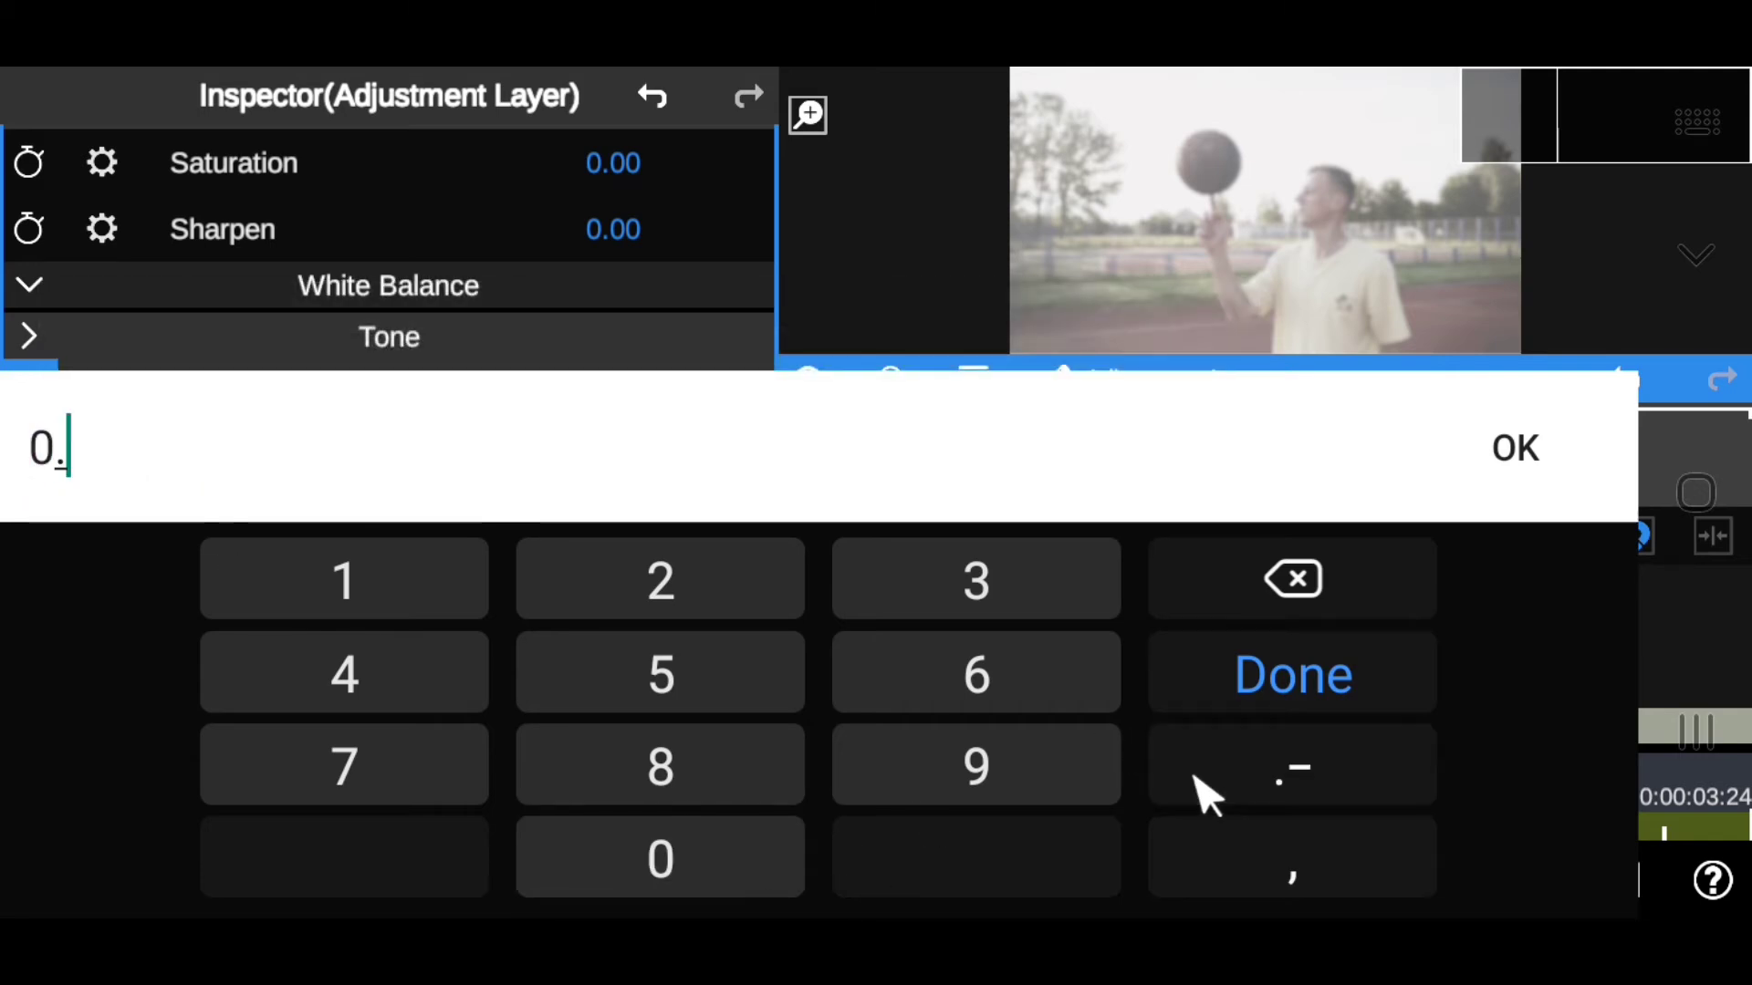
left_click(1522, 470)
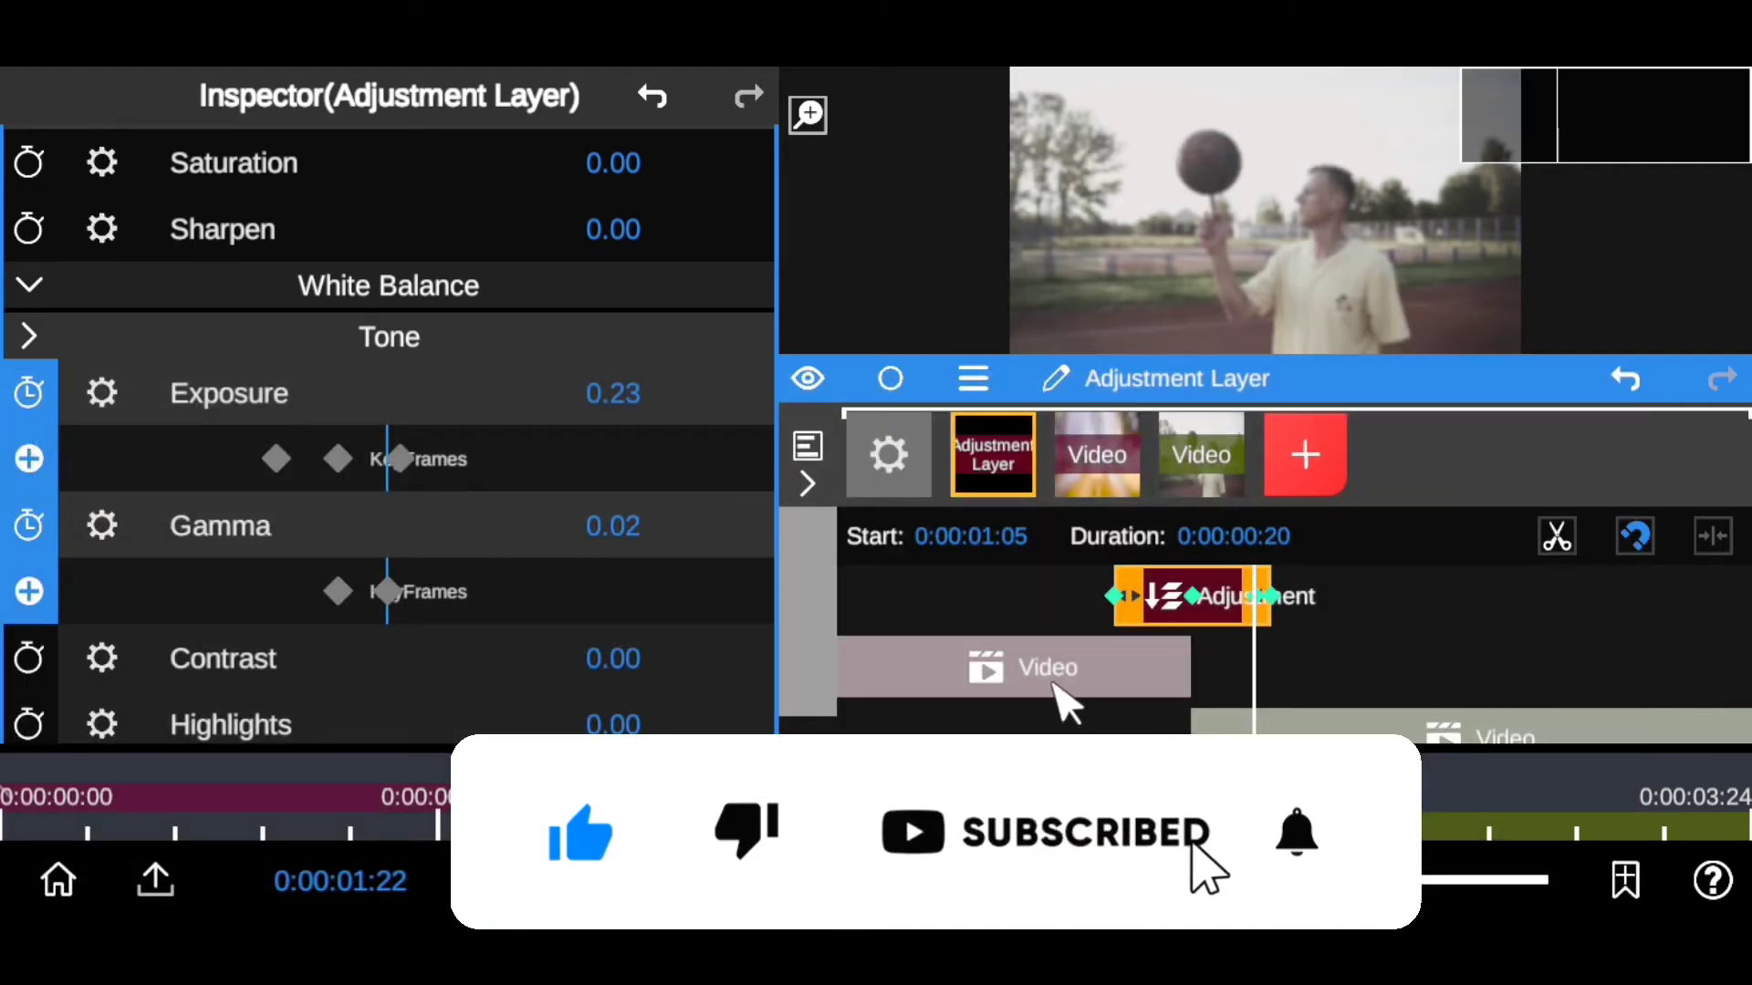
left_click(388, 593)
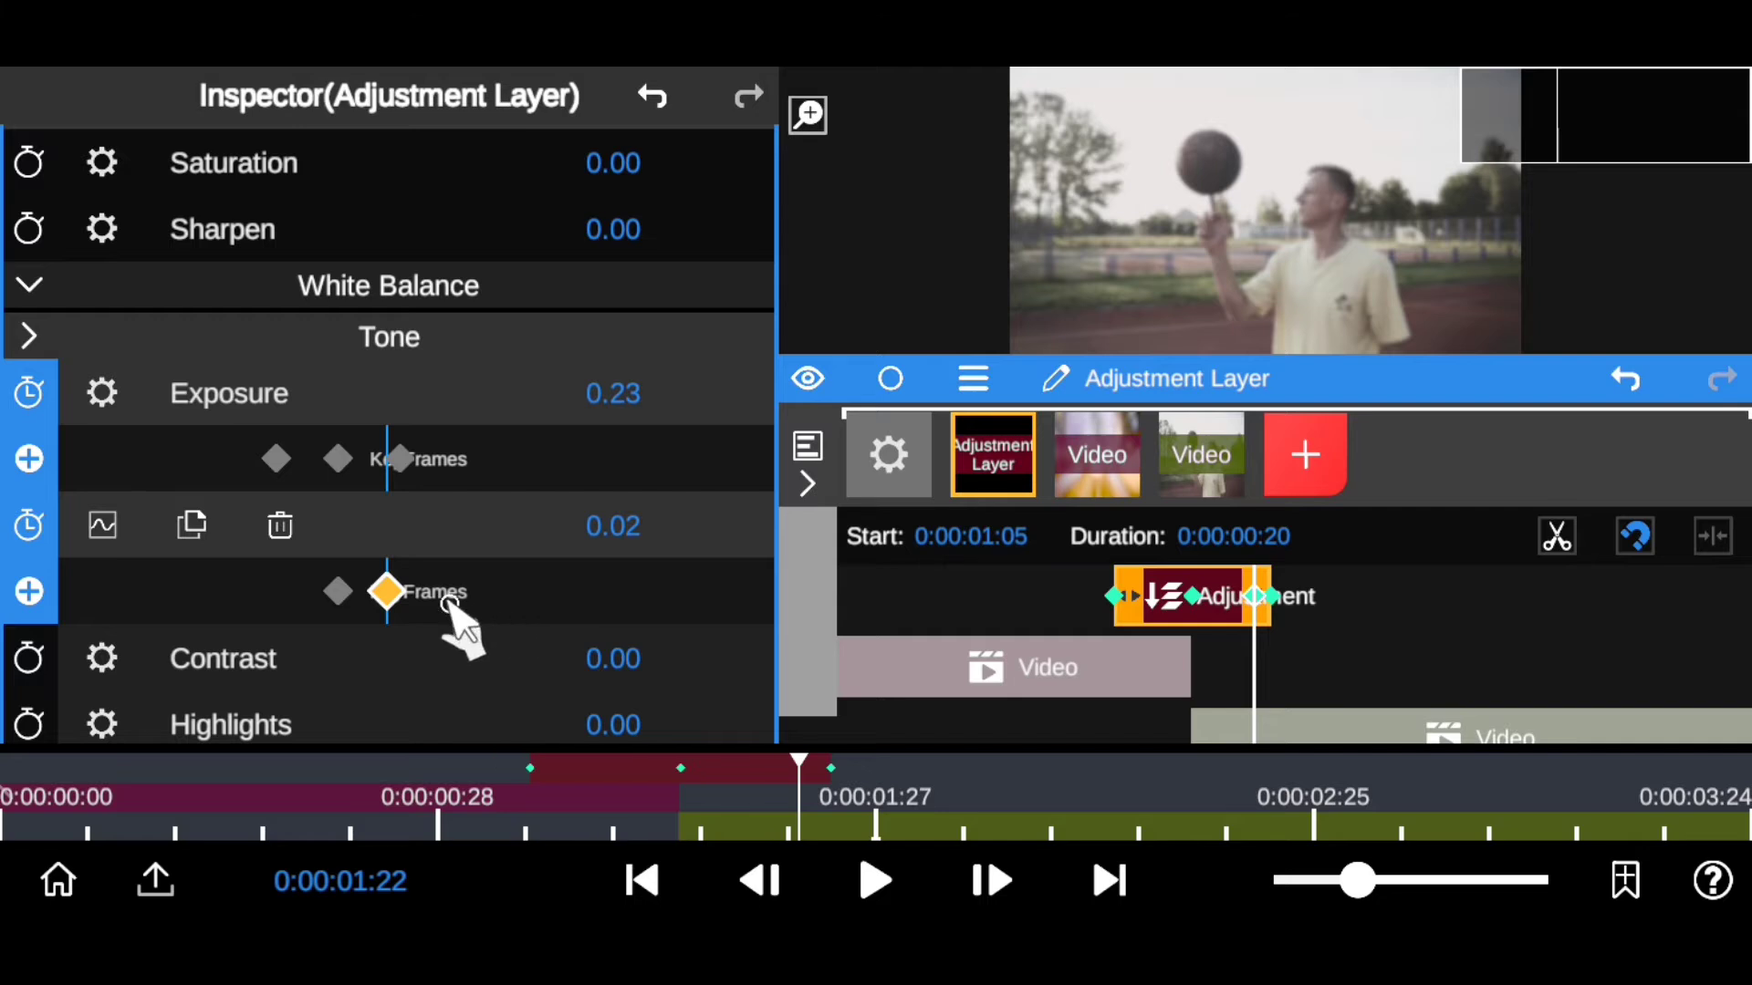
left_click(389, 593)
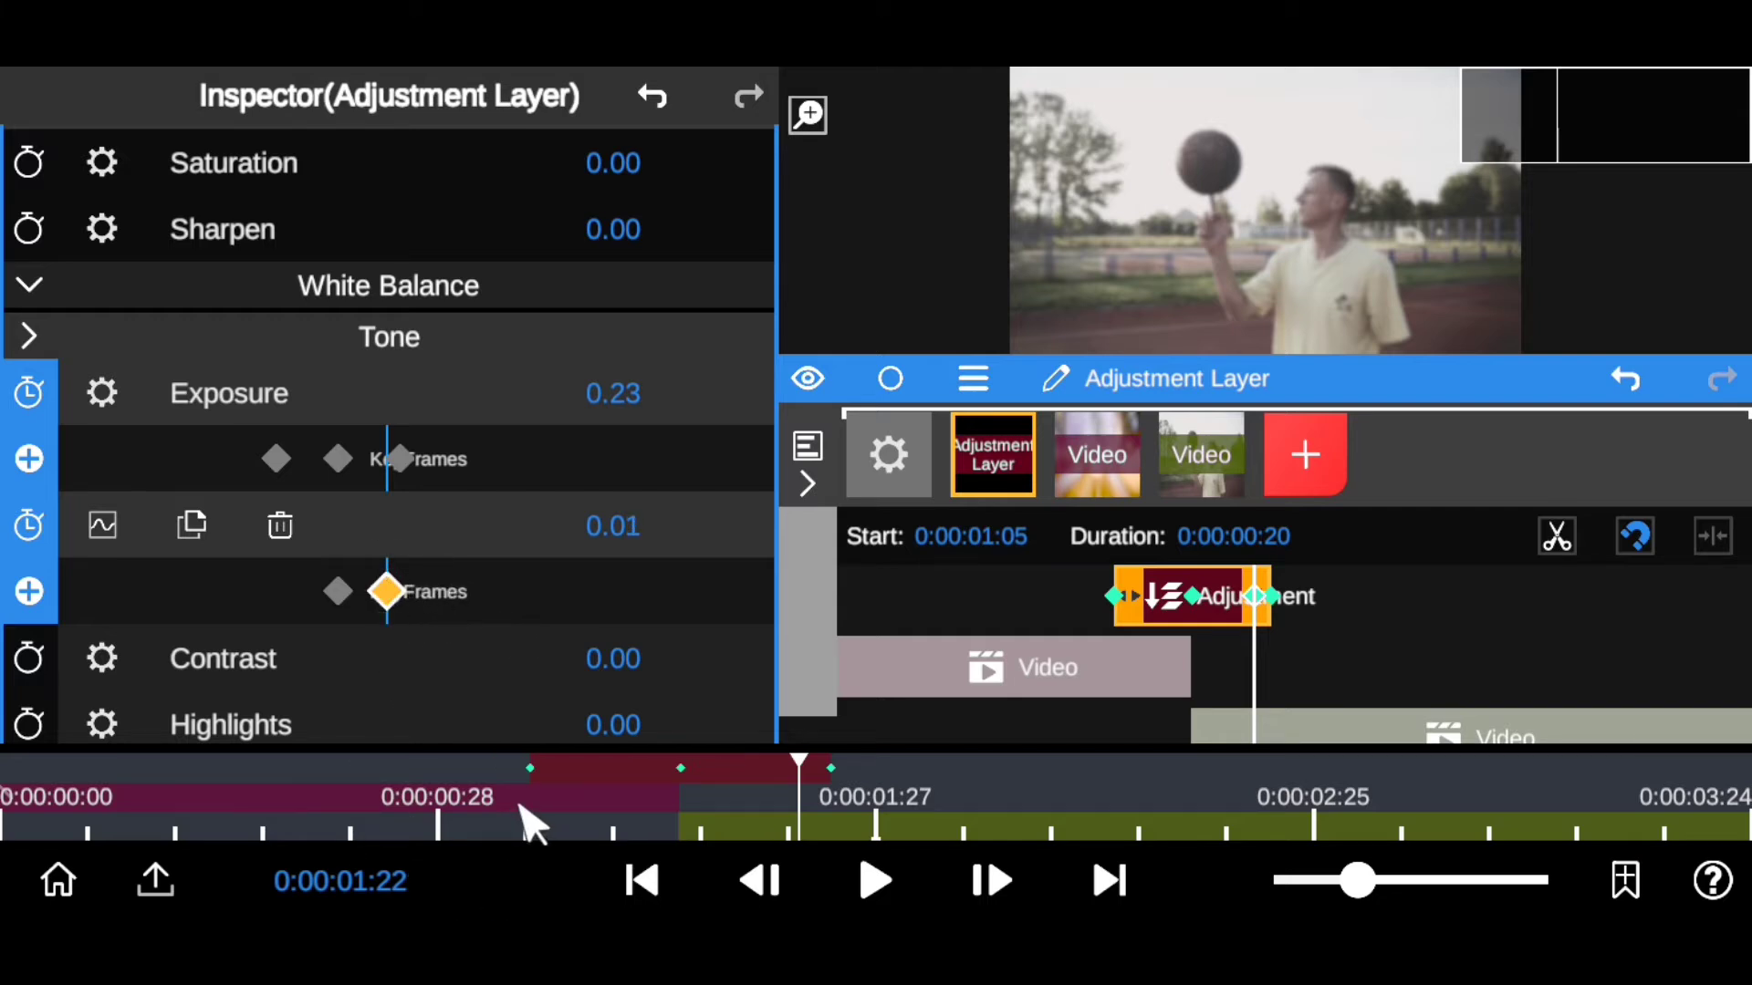
left_click(465, 784)
left_click_drag(387, 595, 439, 593)
Step: Key the Gamma to 0.0 at the adjustment layer's start
left_click_drag(467, 794, 443, 801)
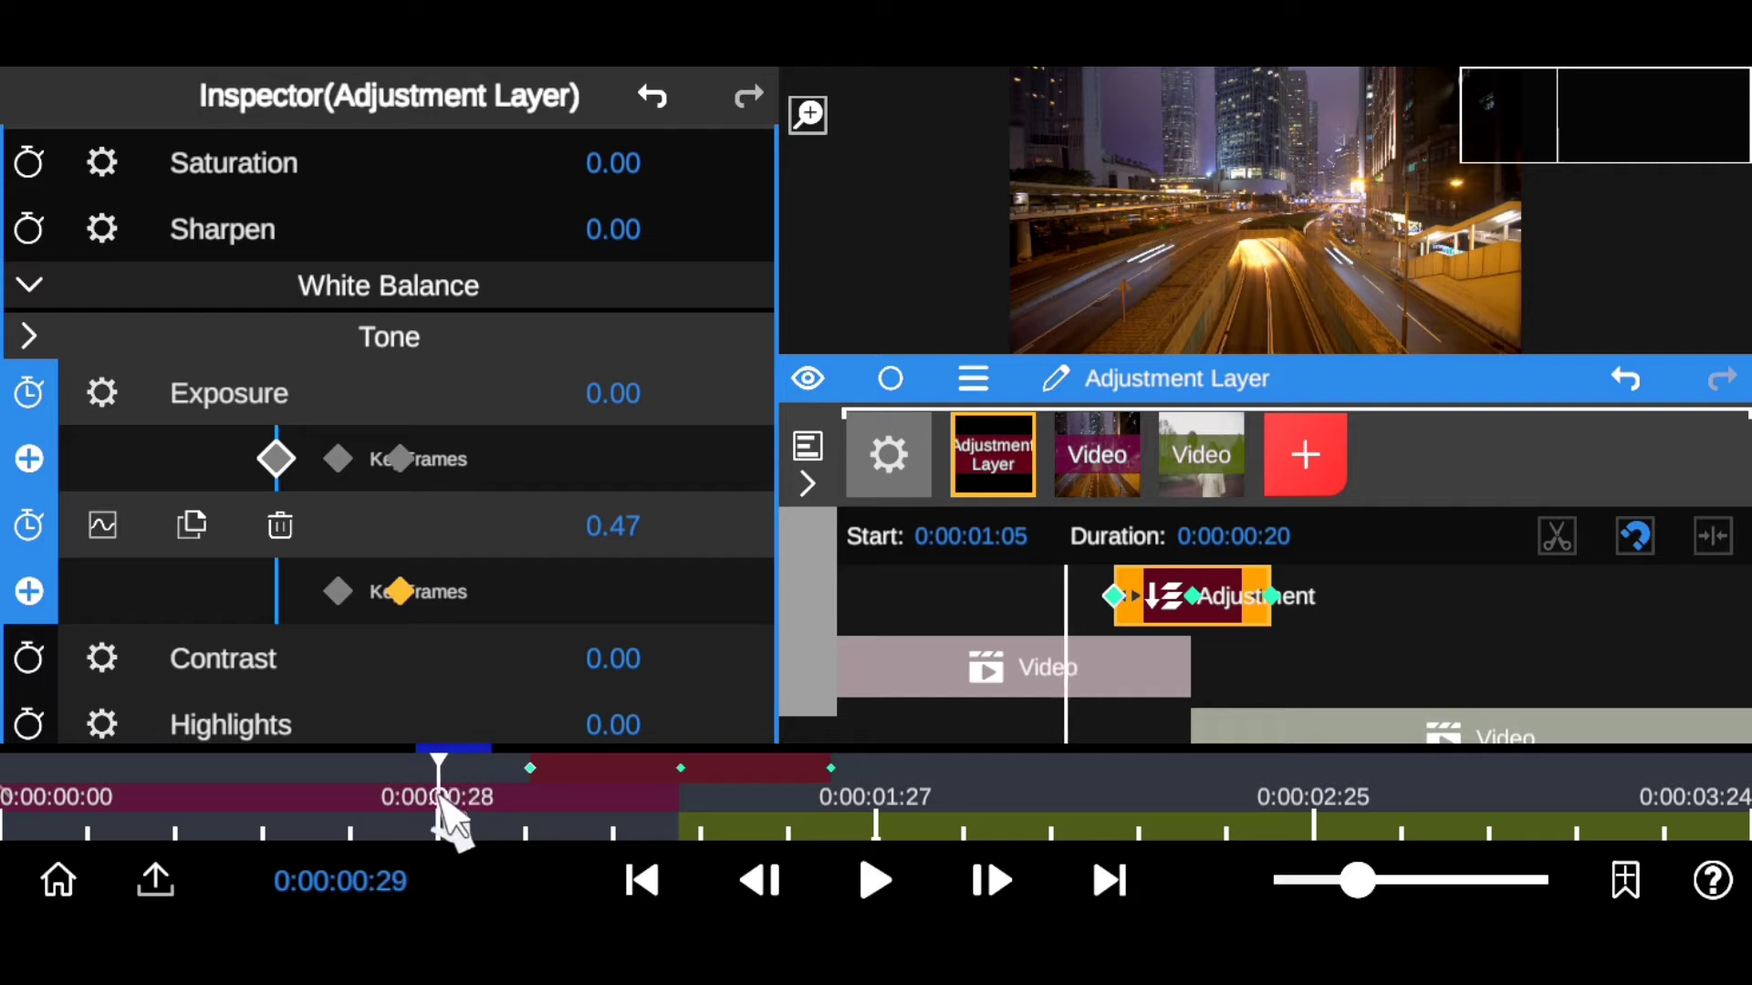
left_click(764, 880)
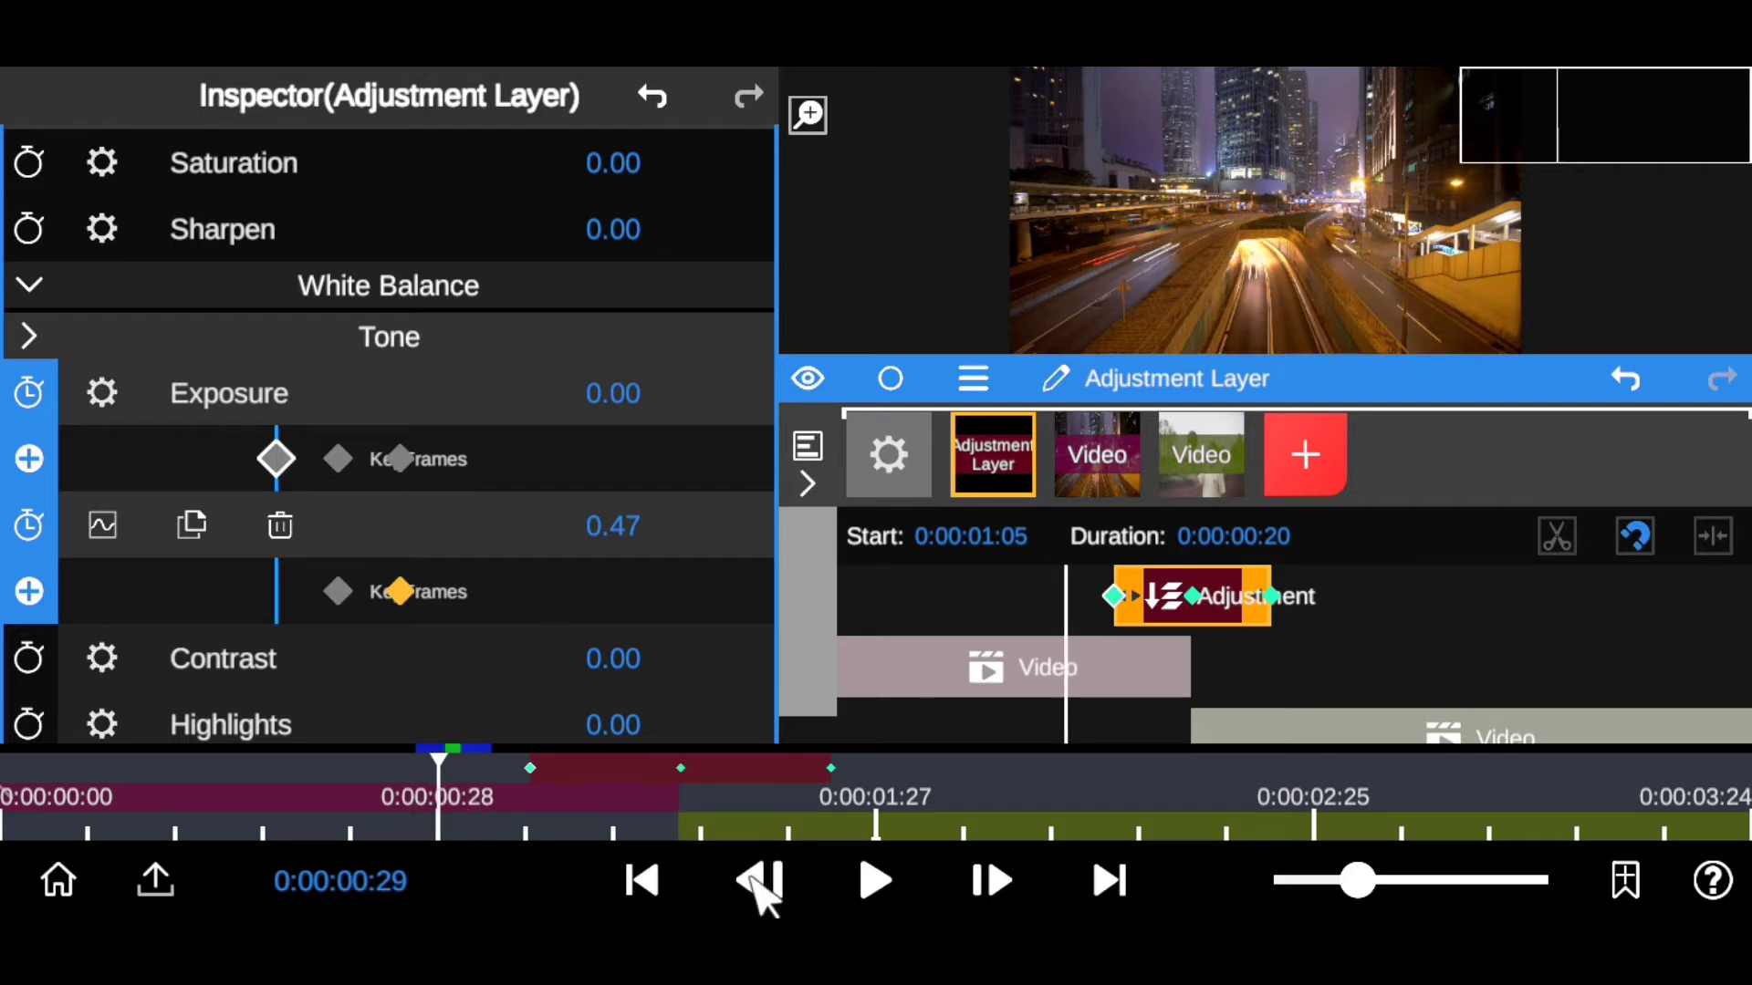
left_click(607, 527)
double_click(86, 447)
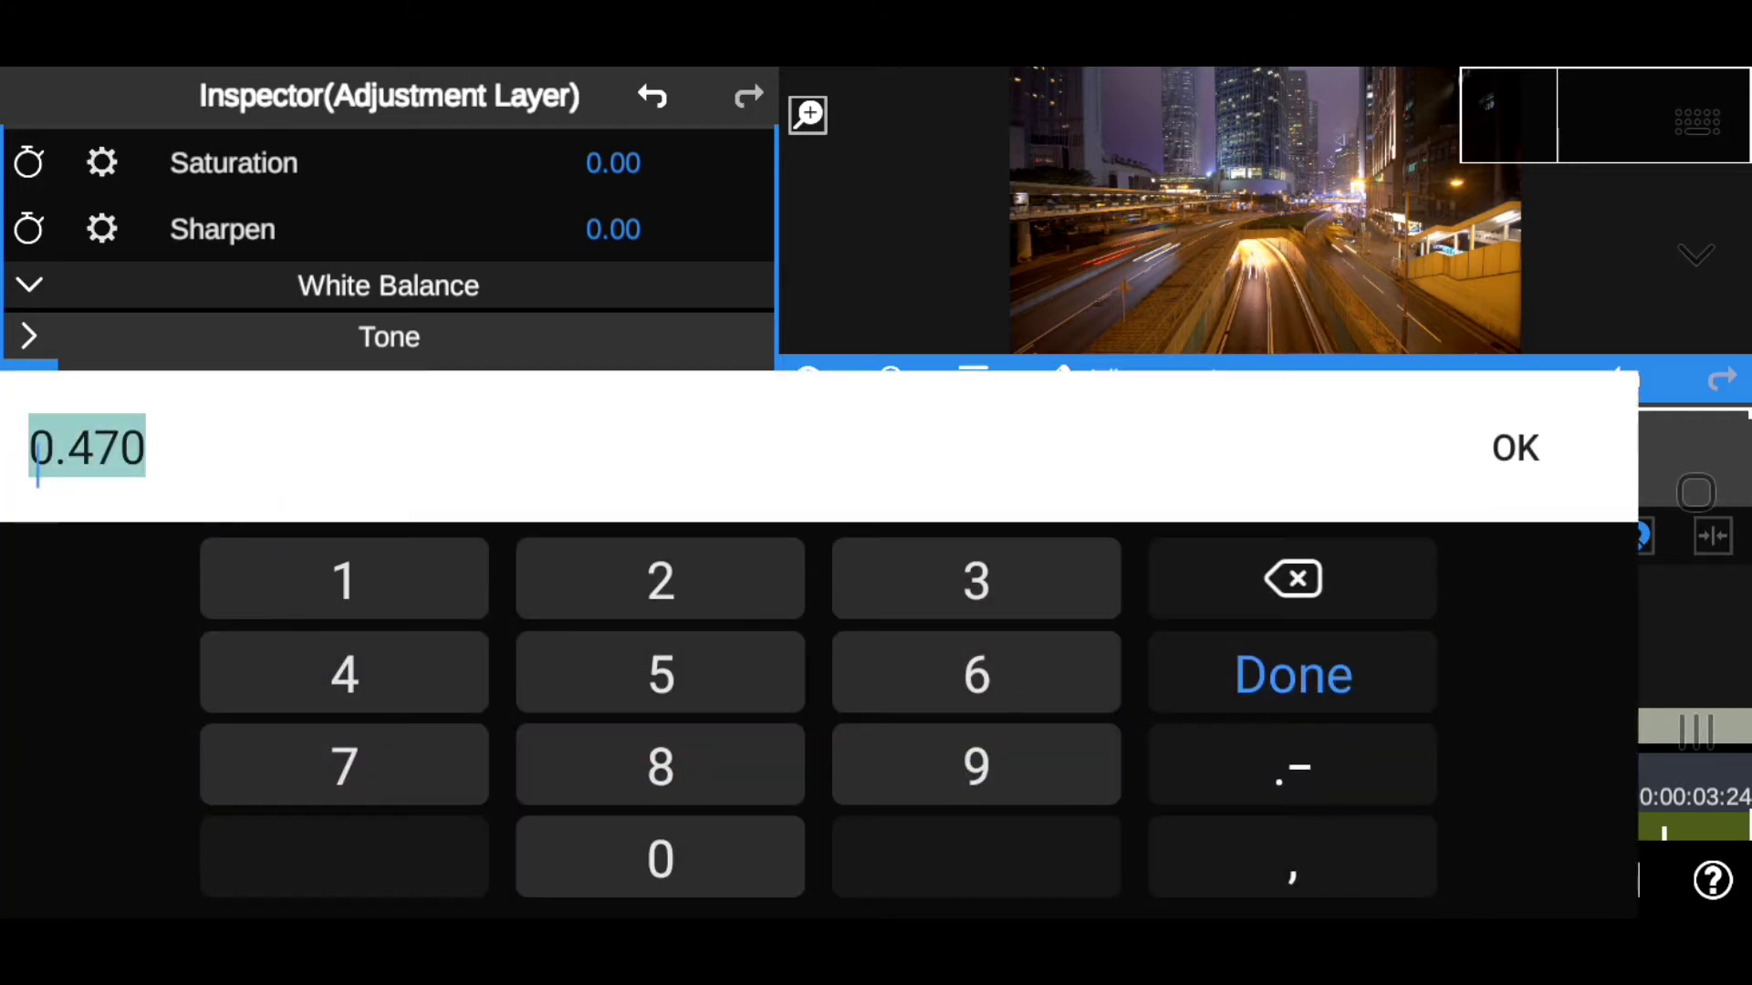
left_click_drag(30, 483, 94, 484)
type("0")
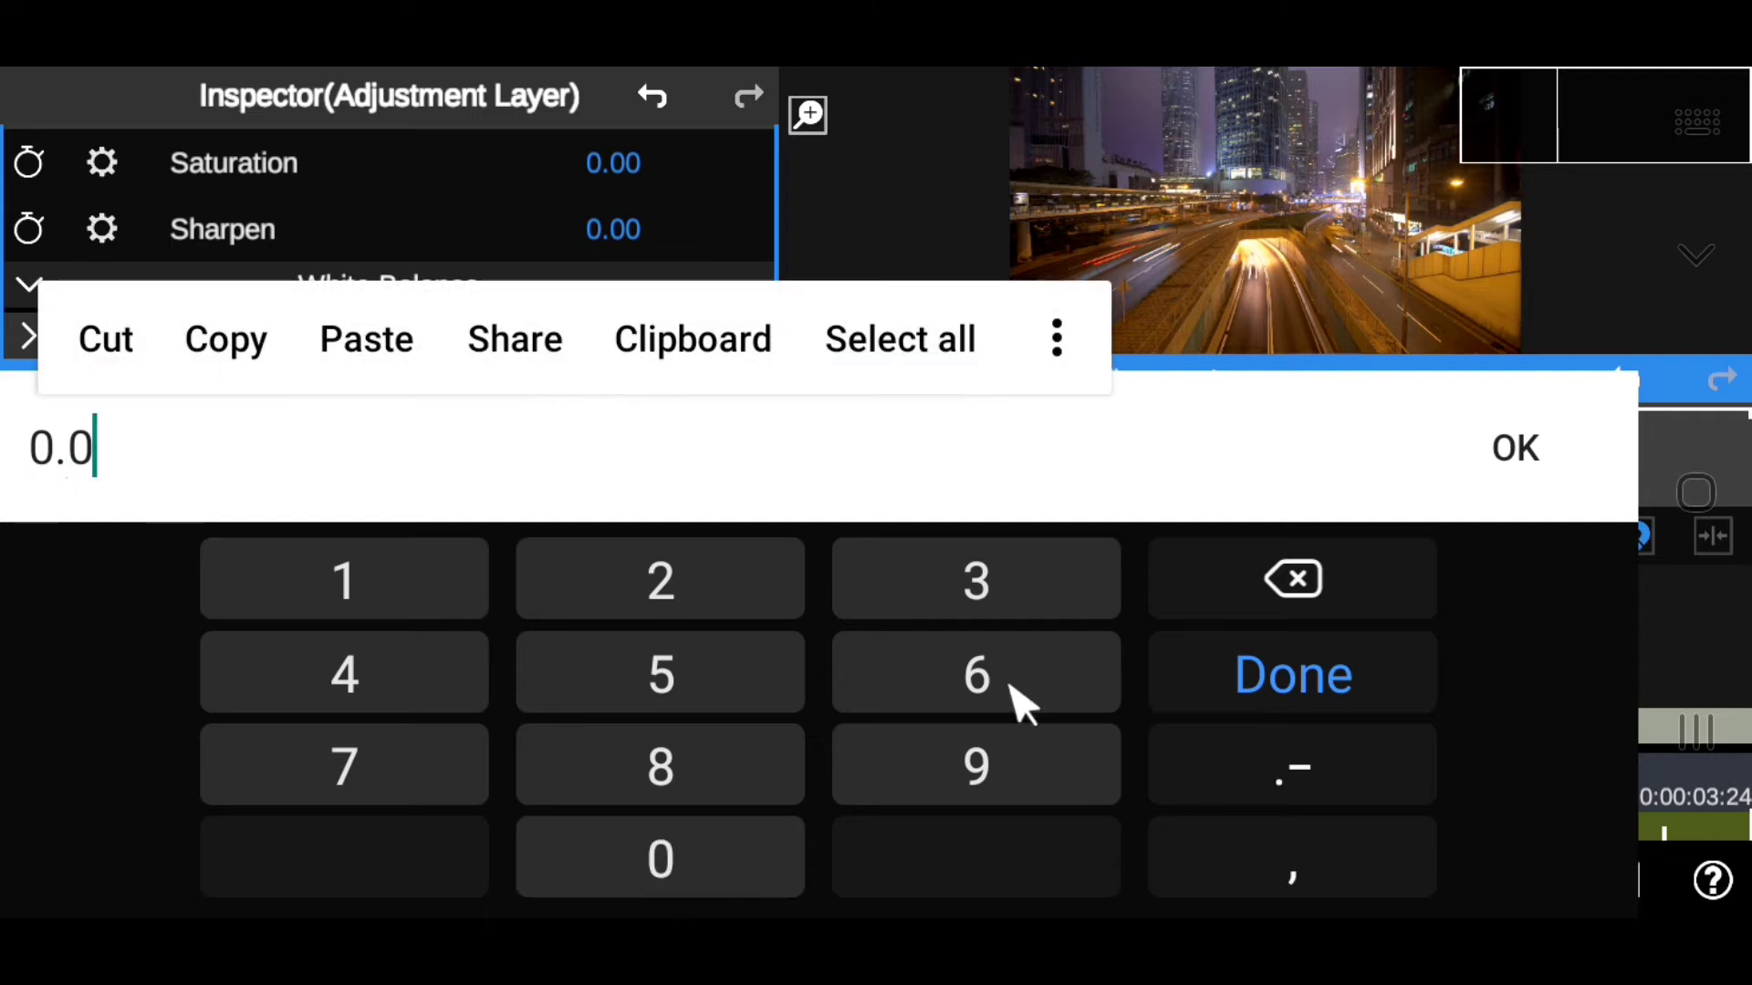
left_click(1515, 449)
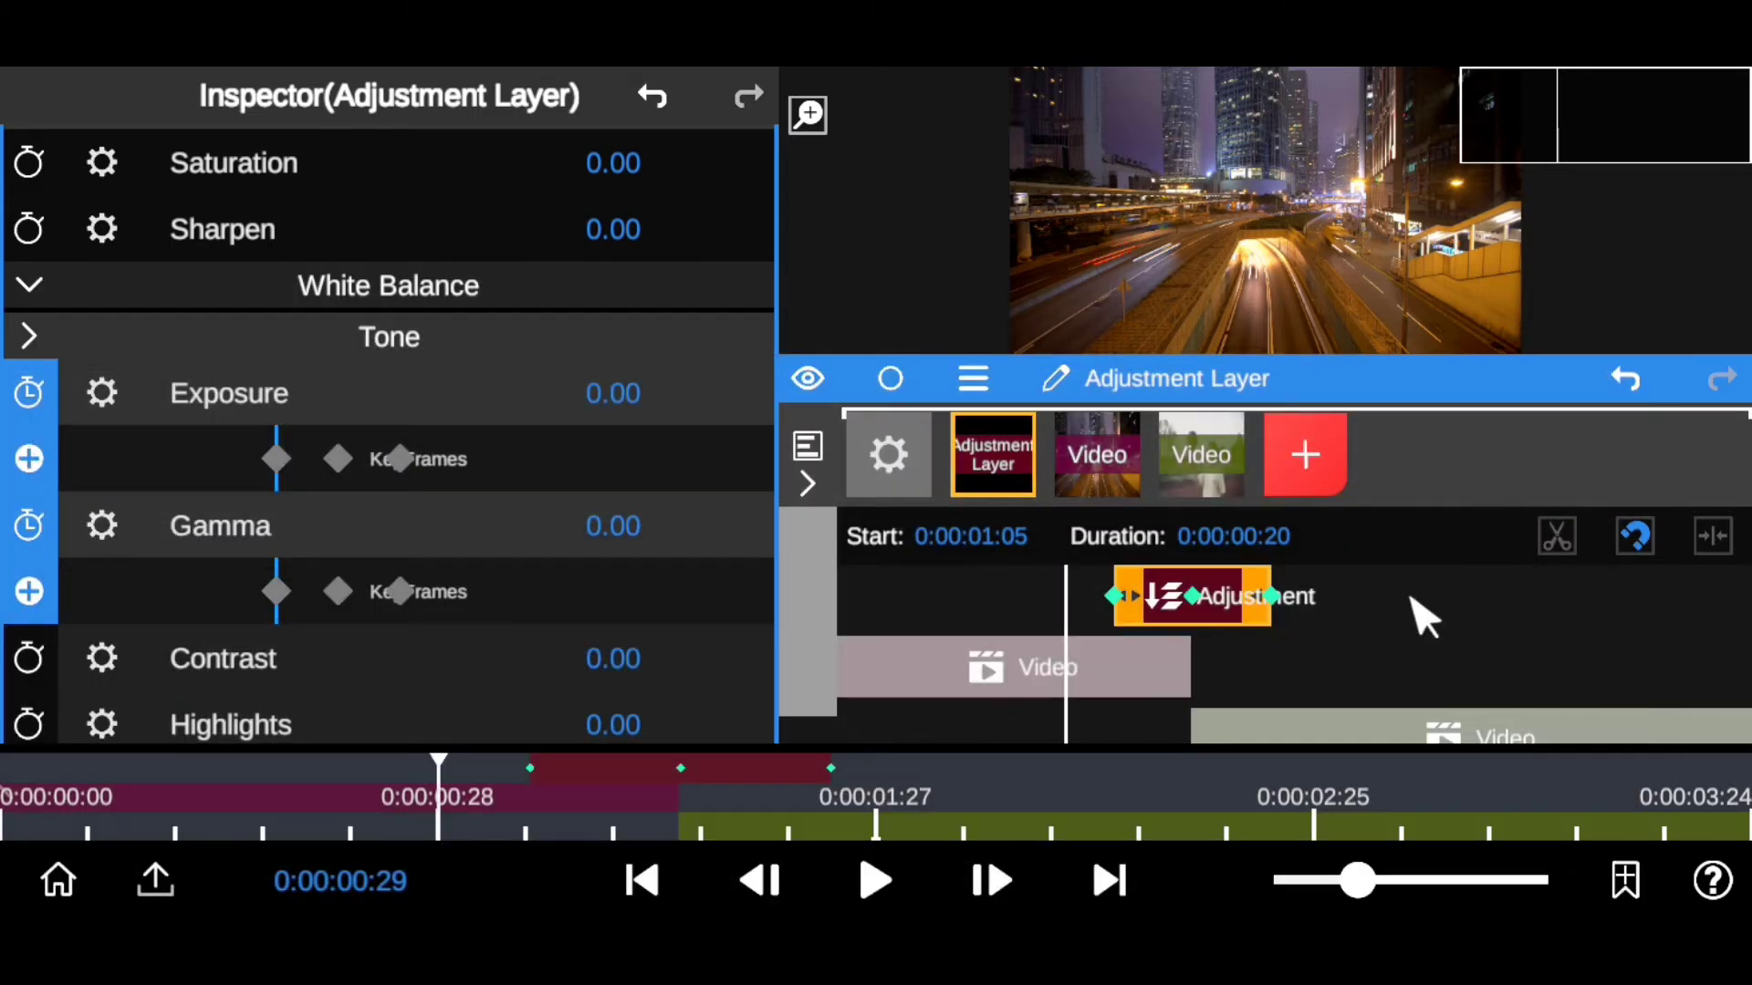
Step: Apply the smooth curve to all three Exposure keyframes in the Curve Editor, with the last keyframe placed at the adjustment layer's end
left_click_drag(438, 813, 614, 813)
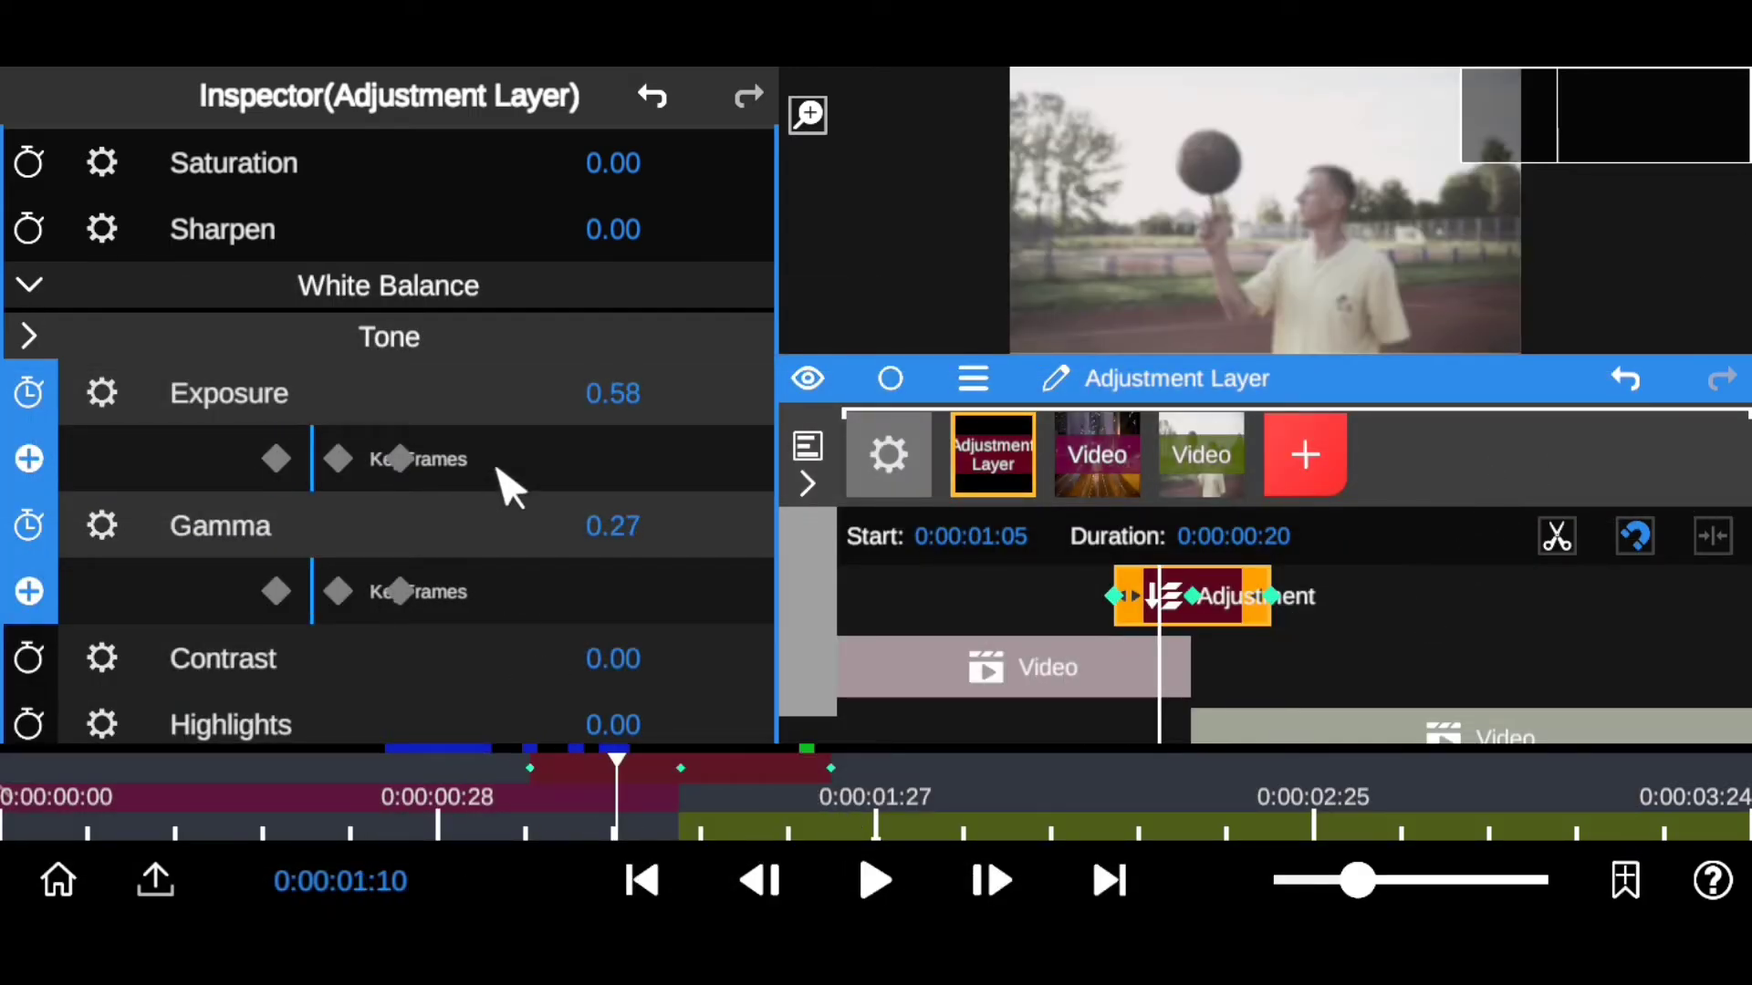
left_click(275, 458)
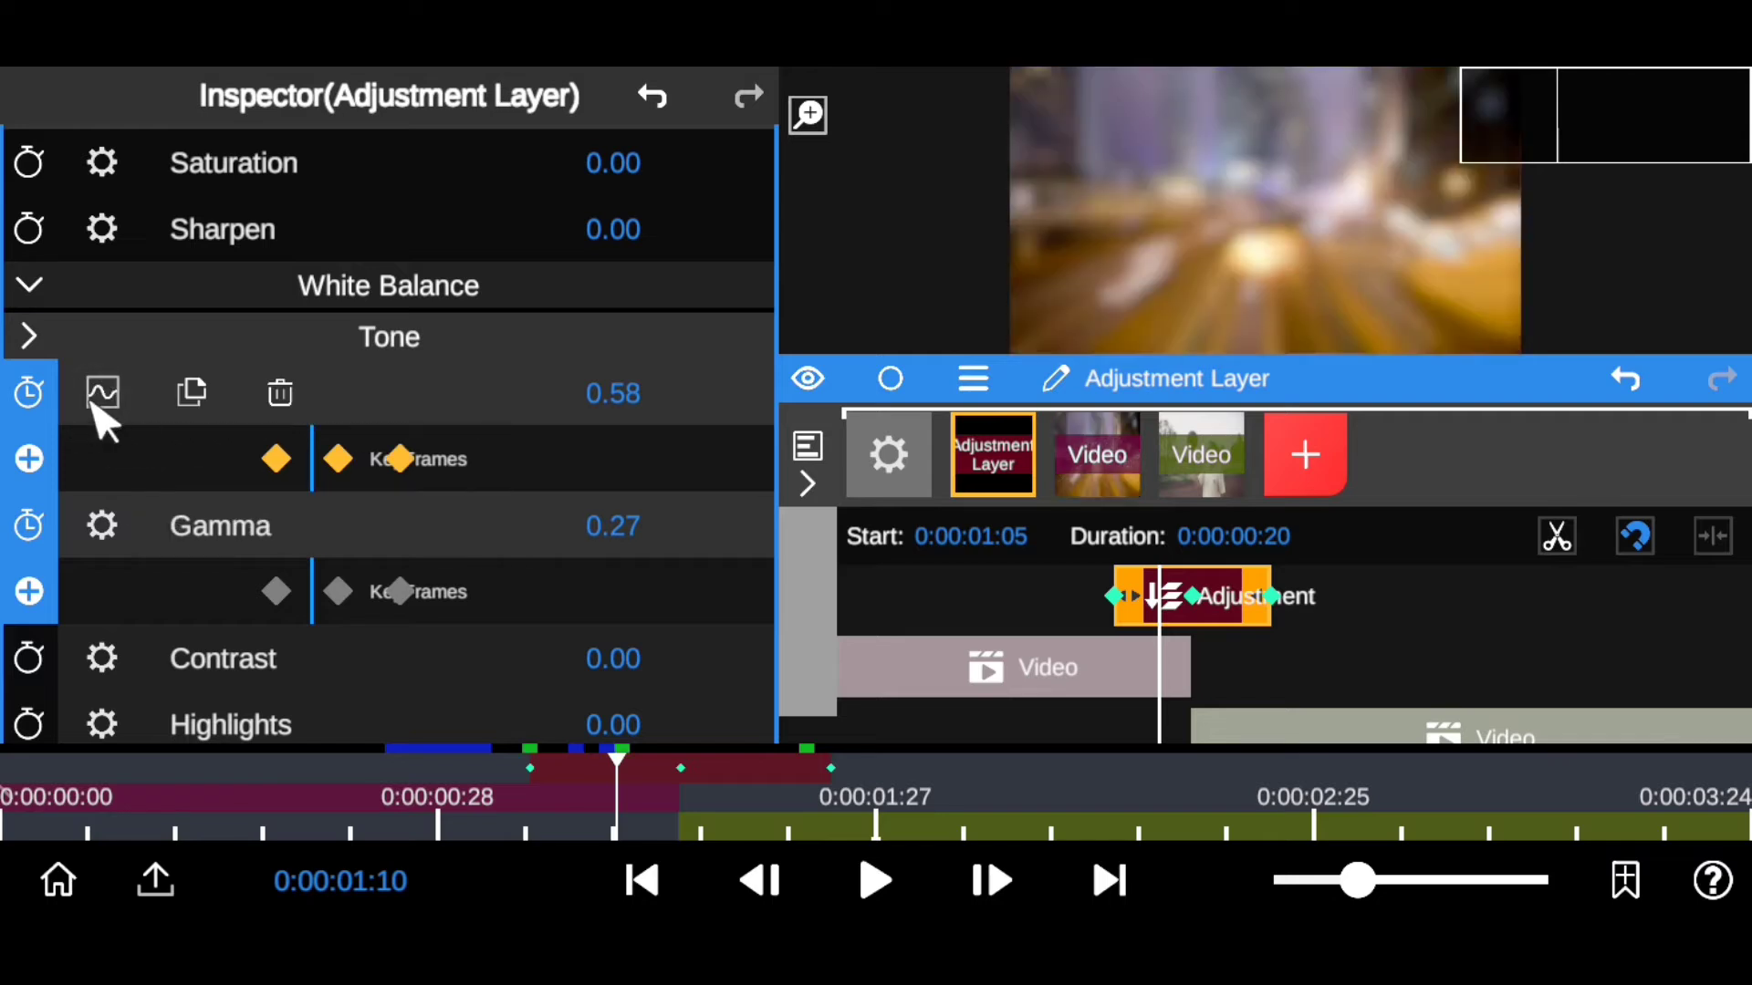
left_click(102, 392)
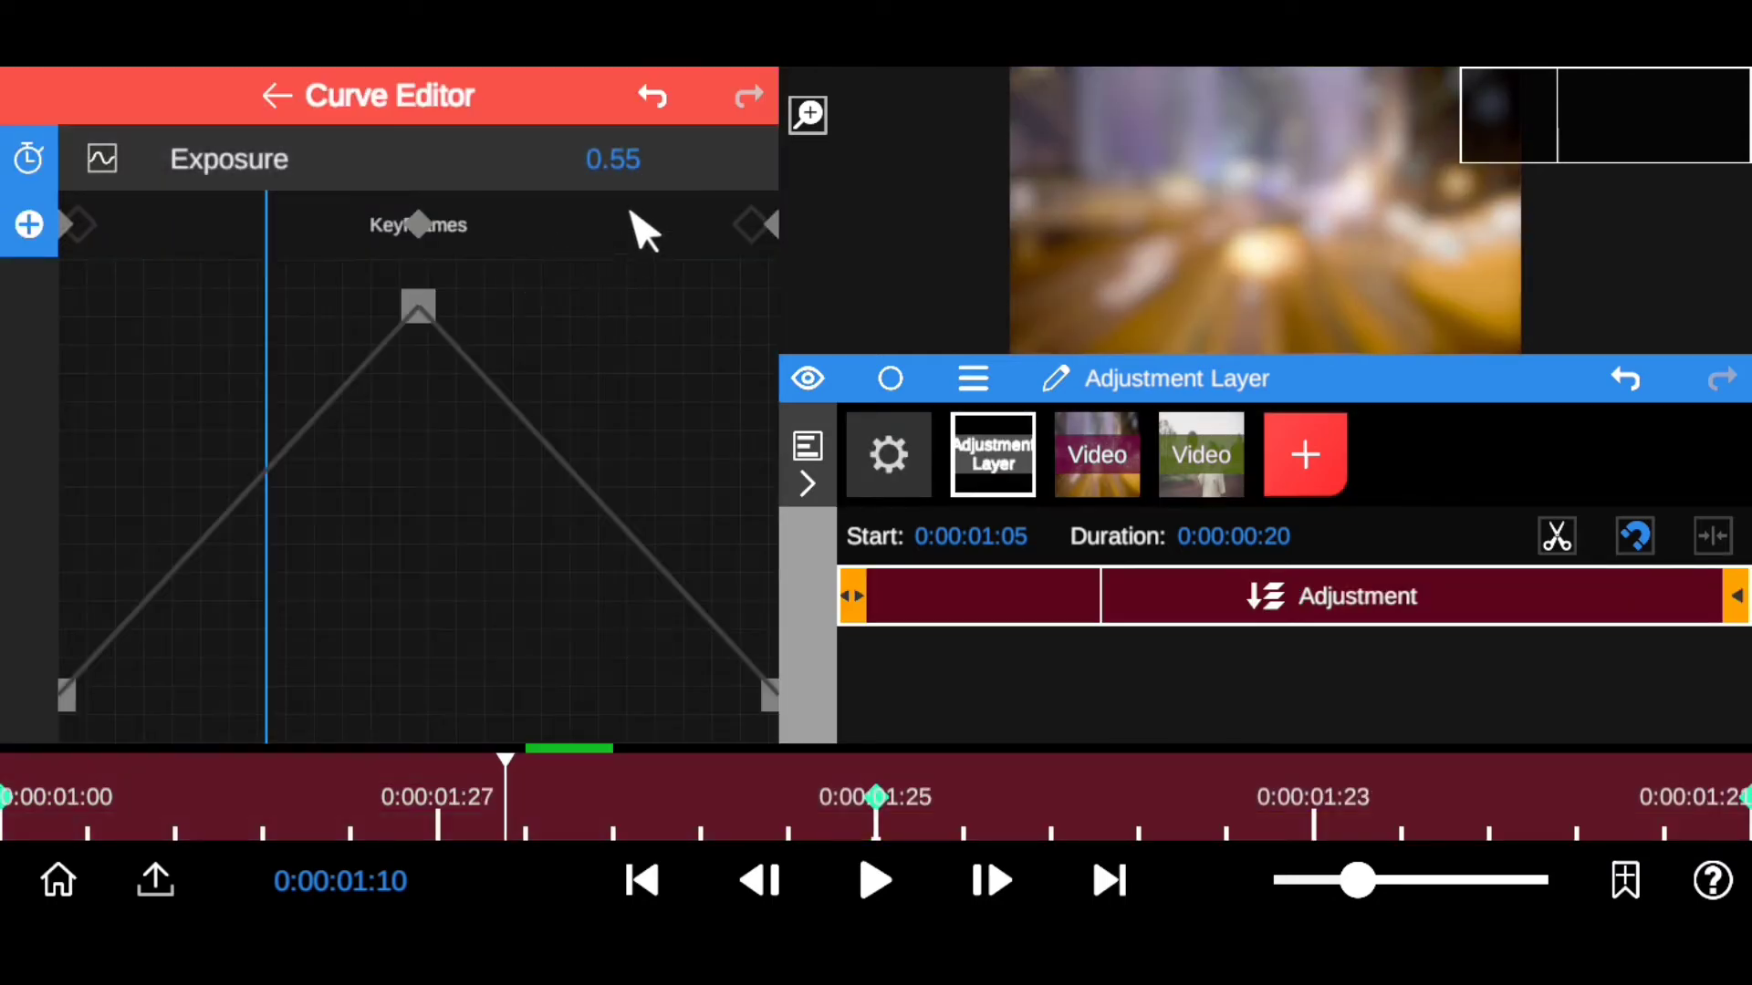
left_click_drag(764, 239, 24, 274)
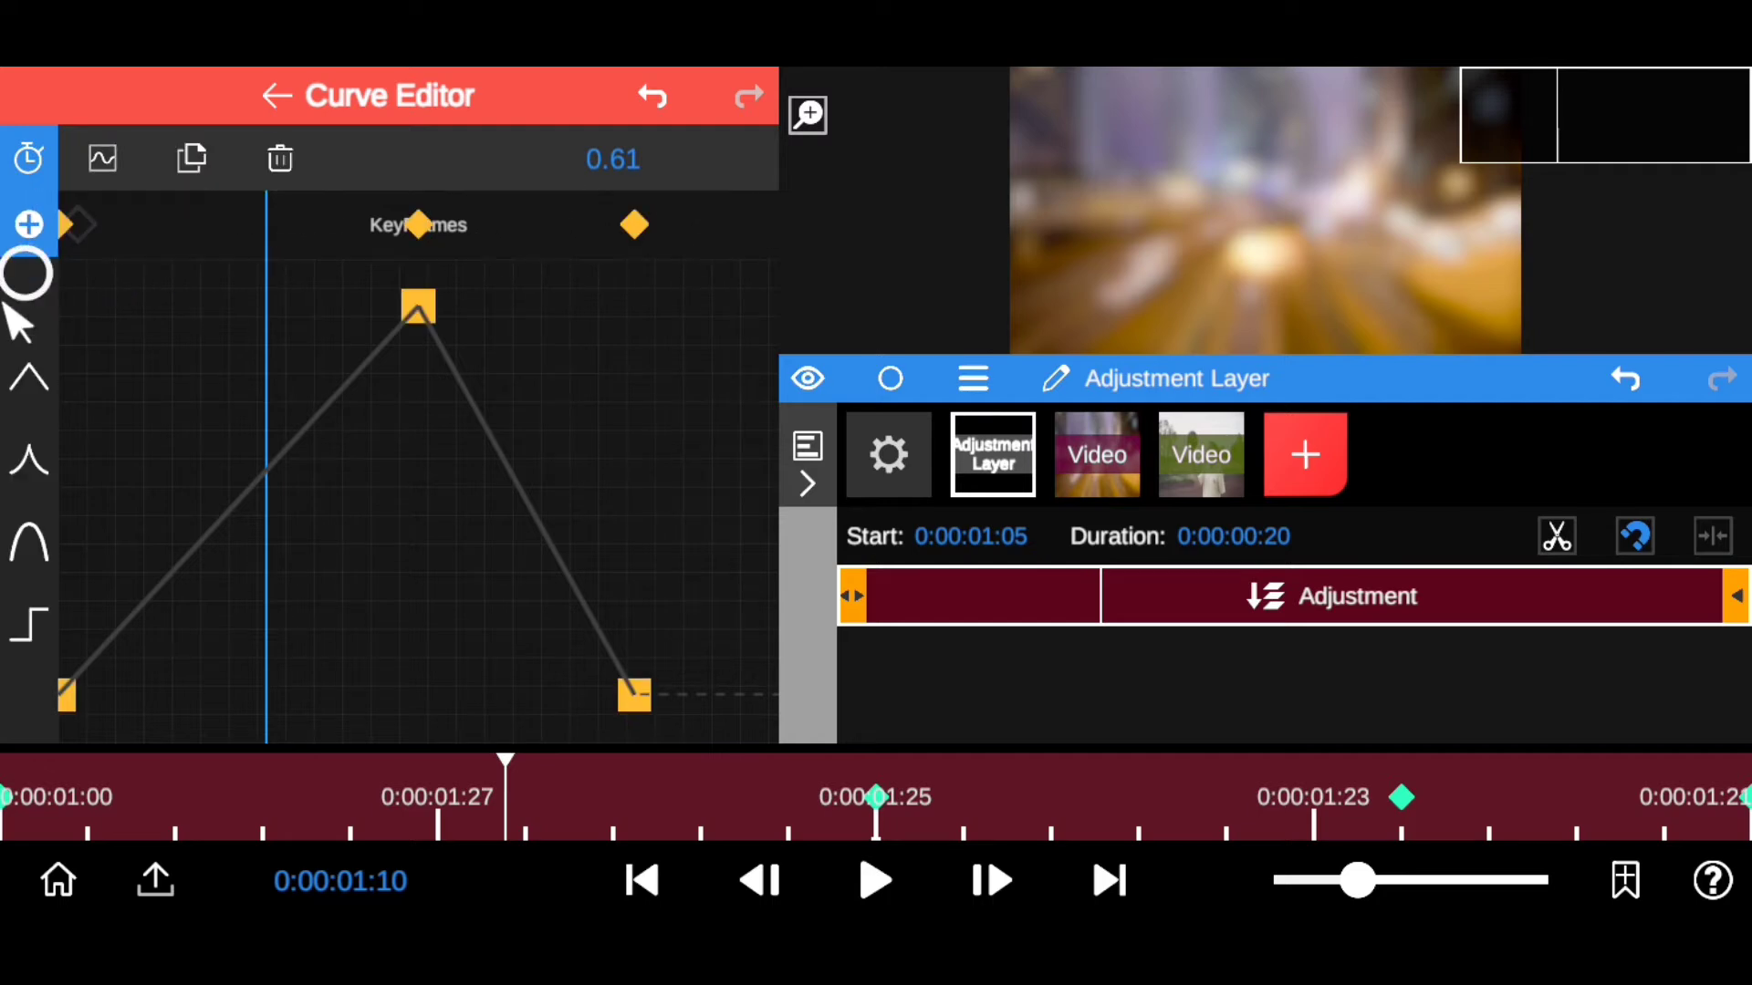
left_click(29, 543)
left_click(724, 223)
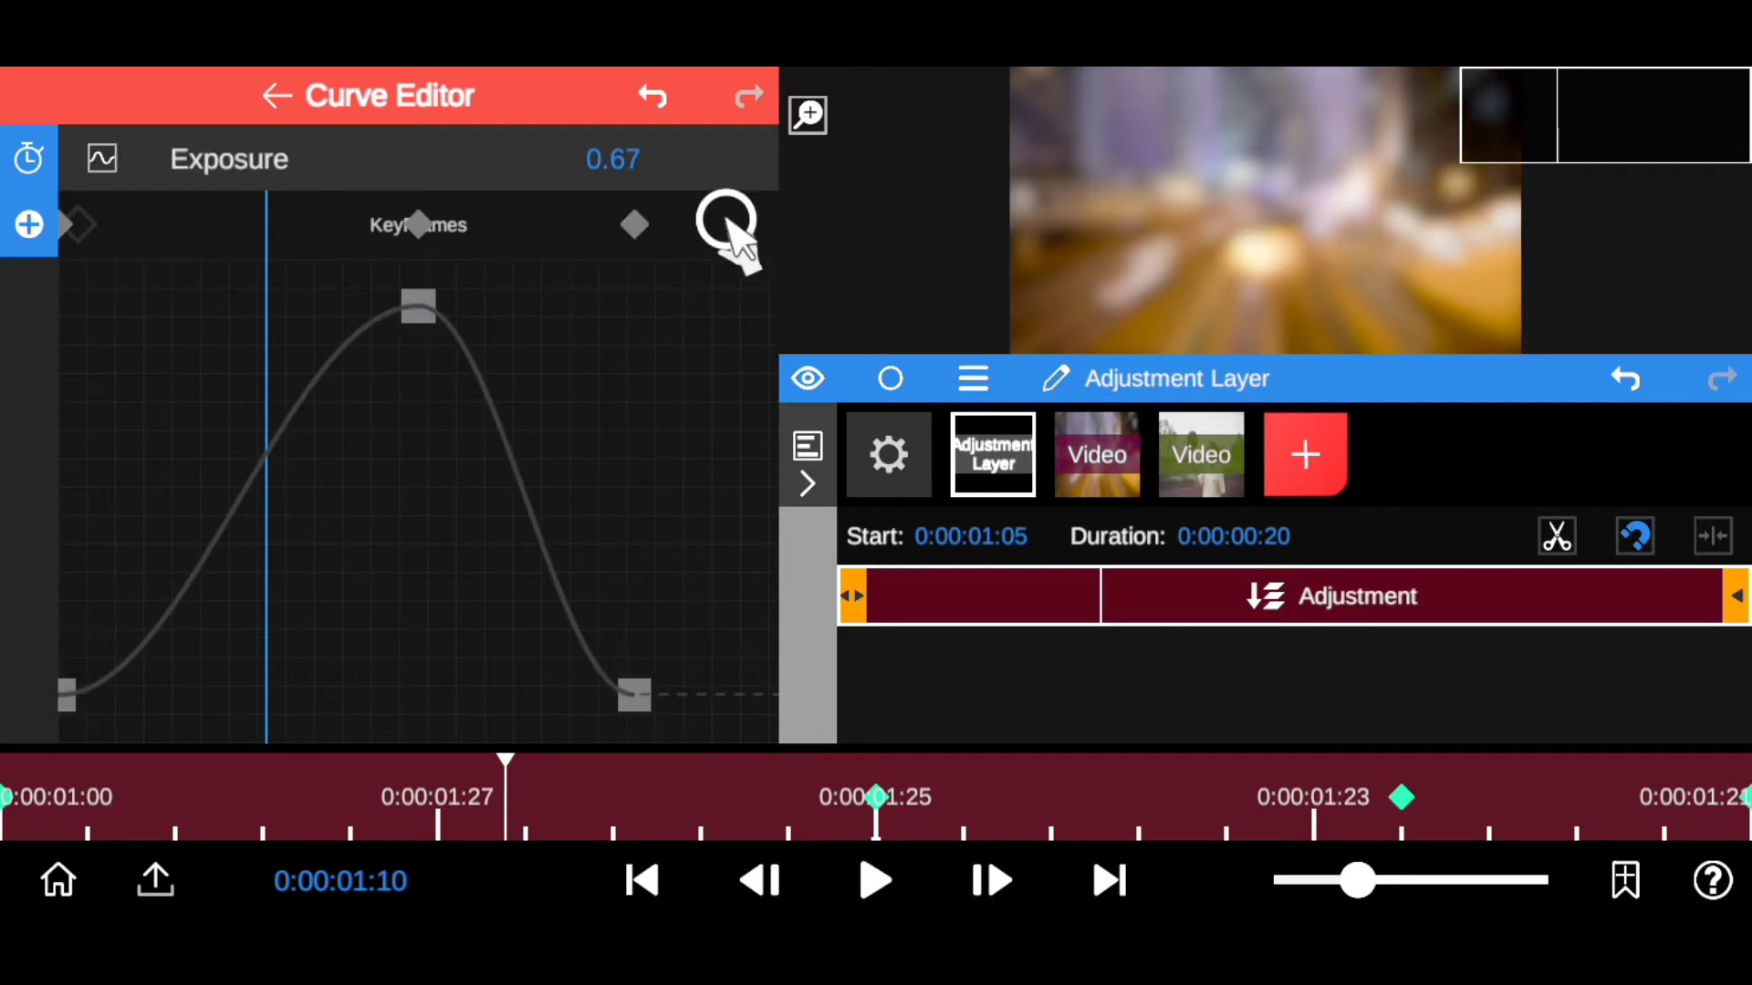
left_click_drag(635, 226, 823, 225)
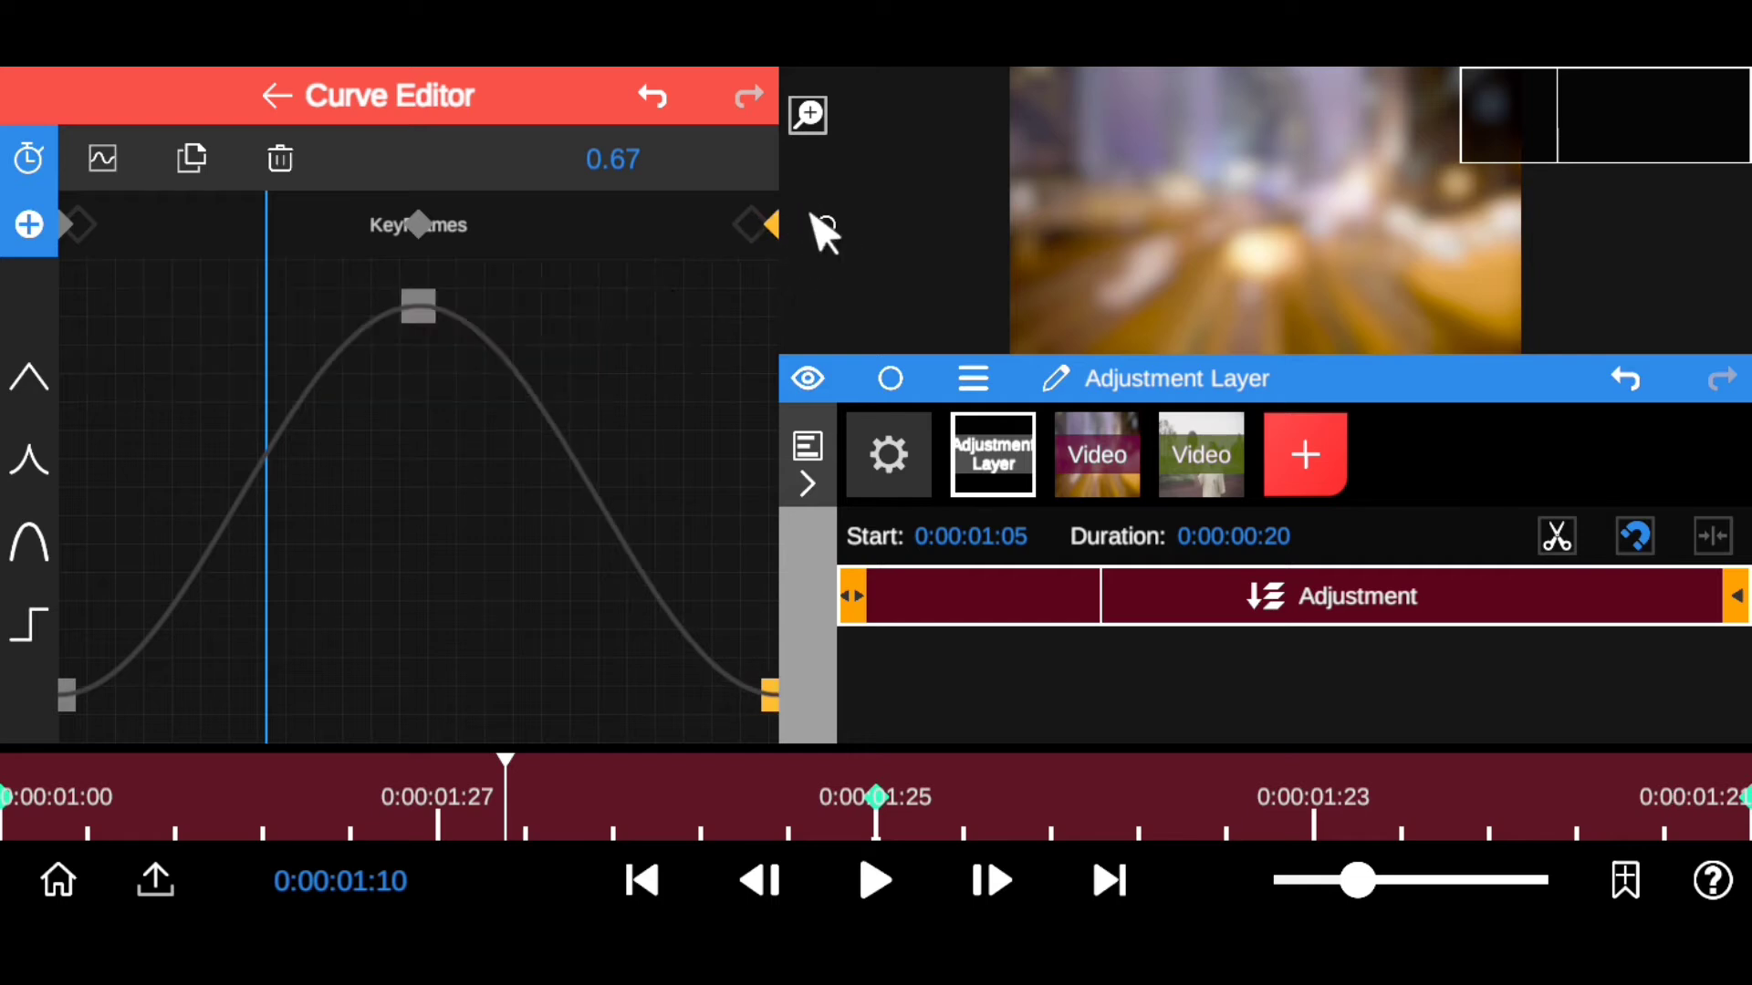
left_click(321, 91)
Step: Apply the smooth curve to all three Gamma keyframes in the Curve Editor, with the last keyframe placed at the adjustment layer's end
left_click_drag(501, 559, 187, 626)
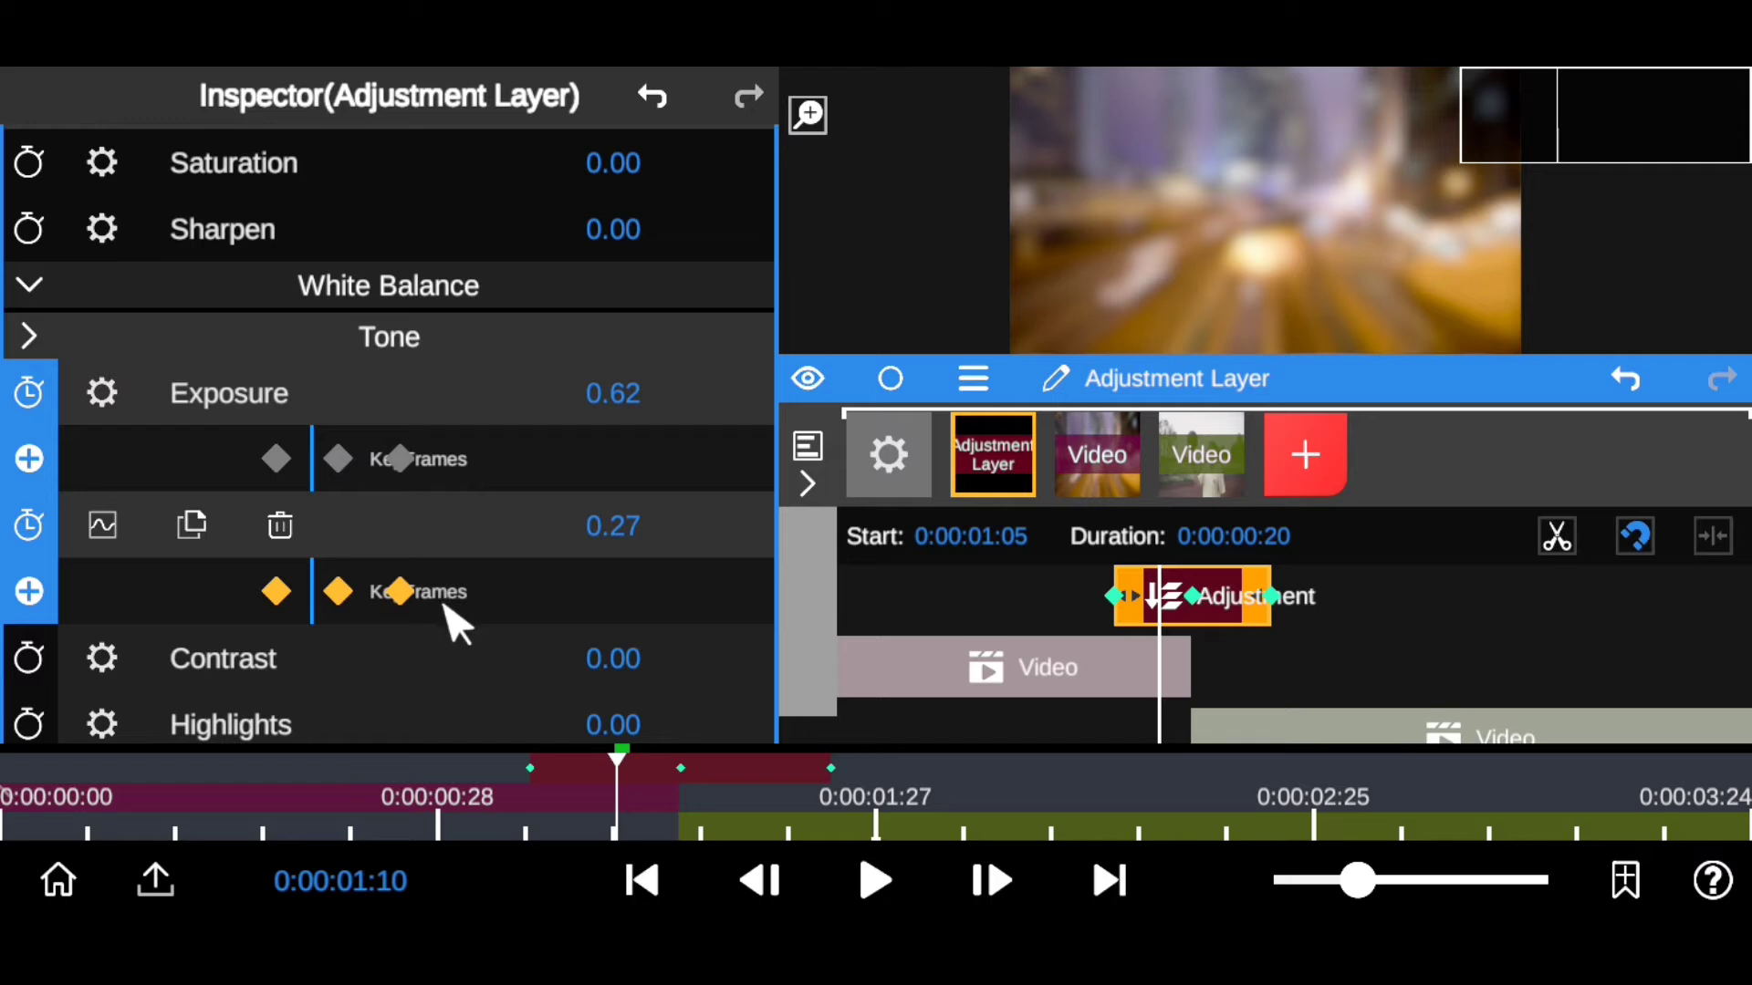
left_click(88, 532)
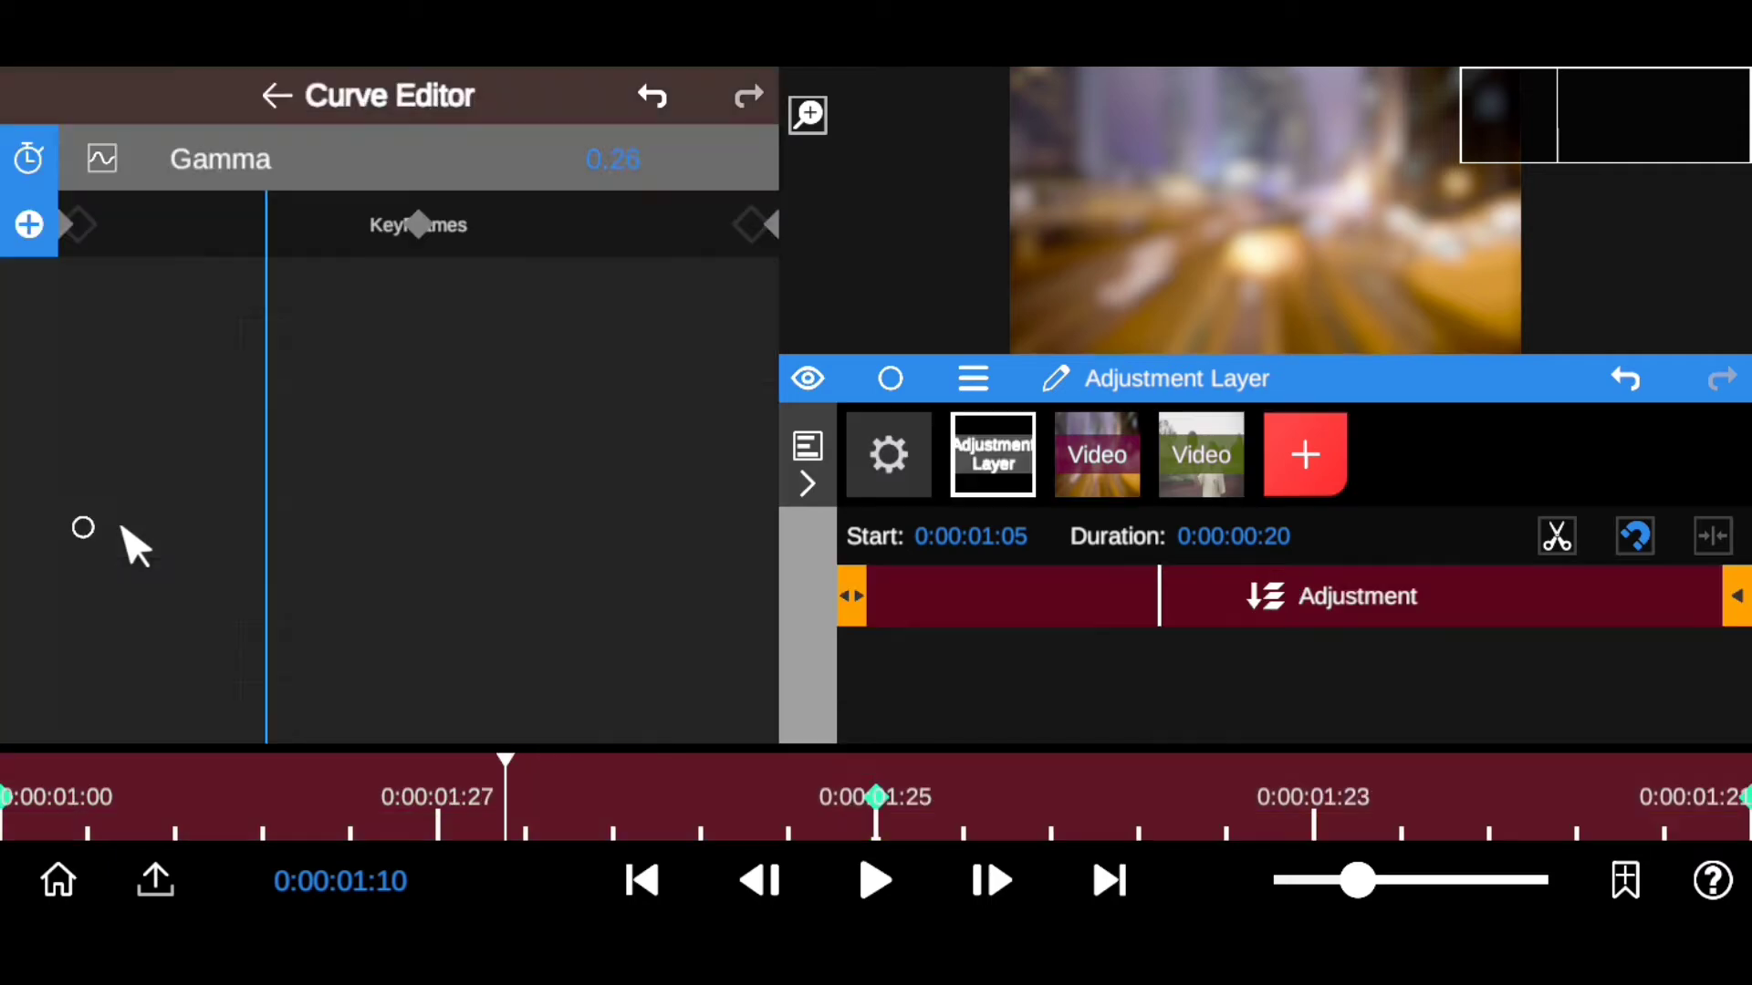
left_click_drag(764, 228, 634, 224)
left_click(742, 240)
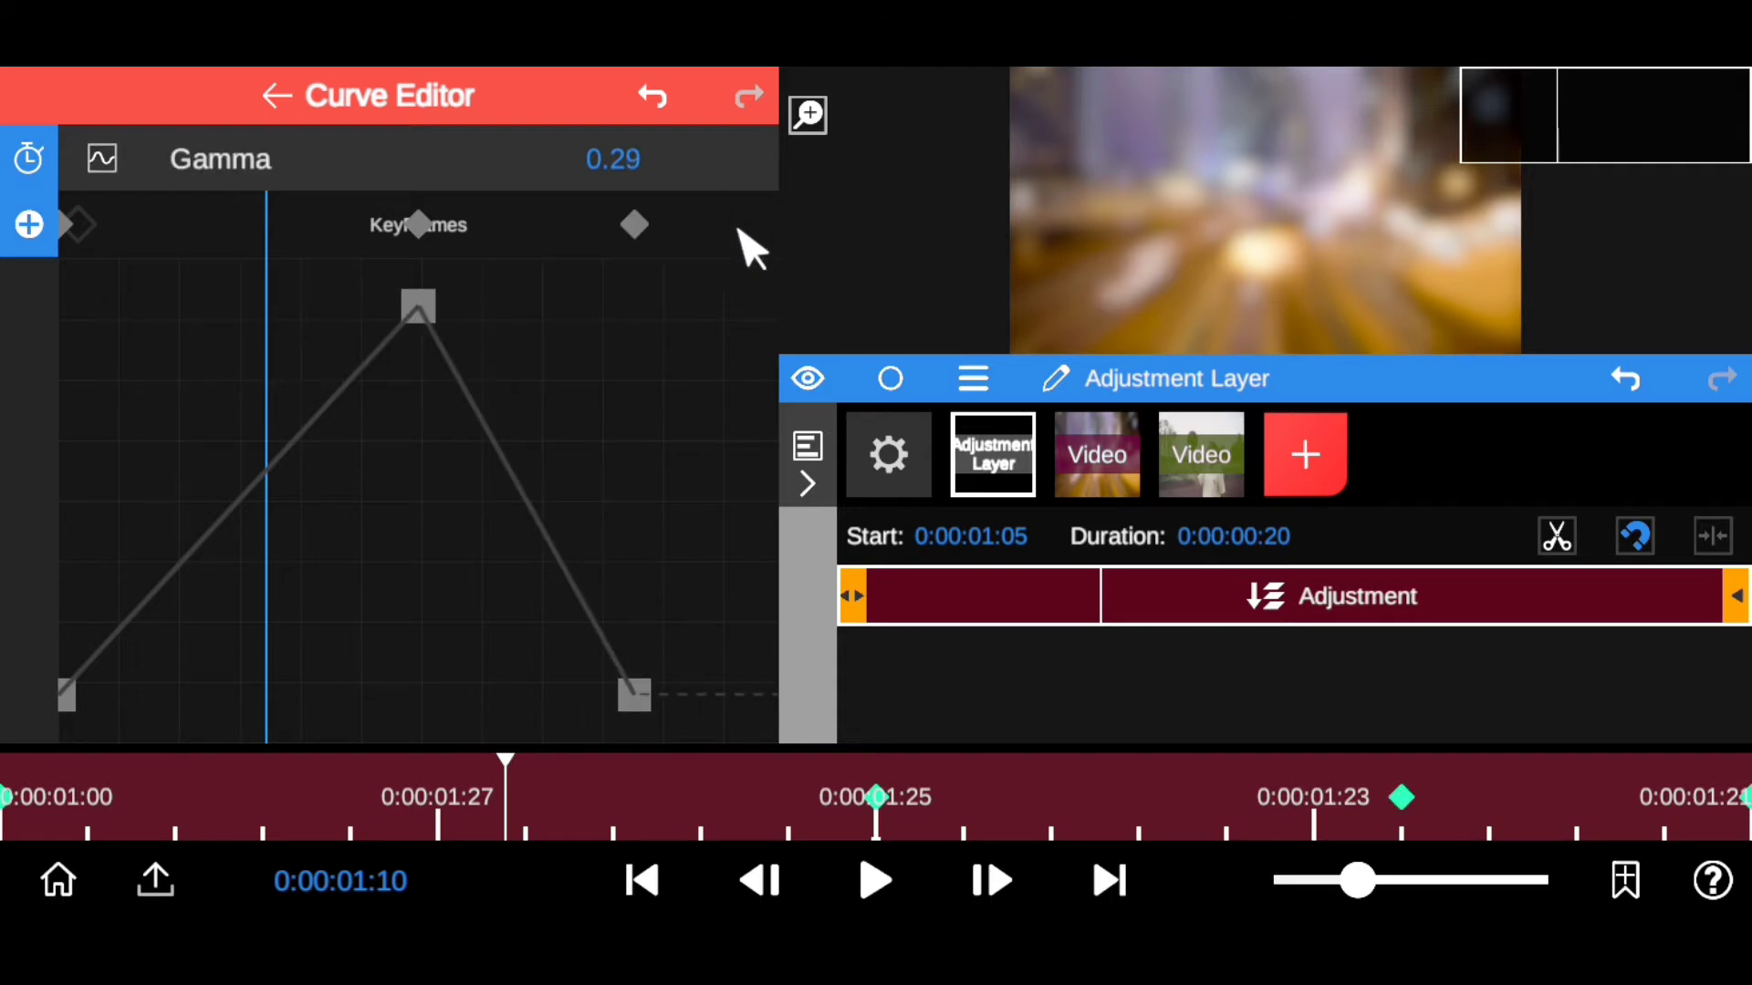
left_click_drag(752, 247, 19, 278)
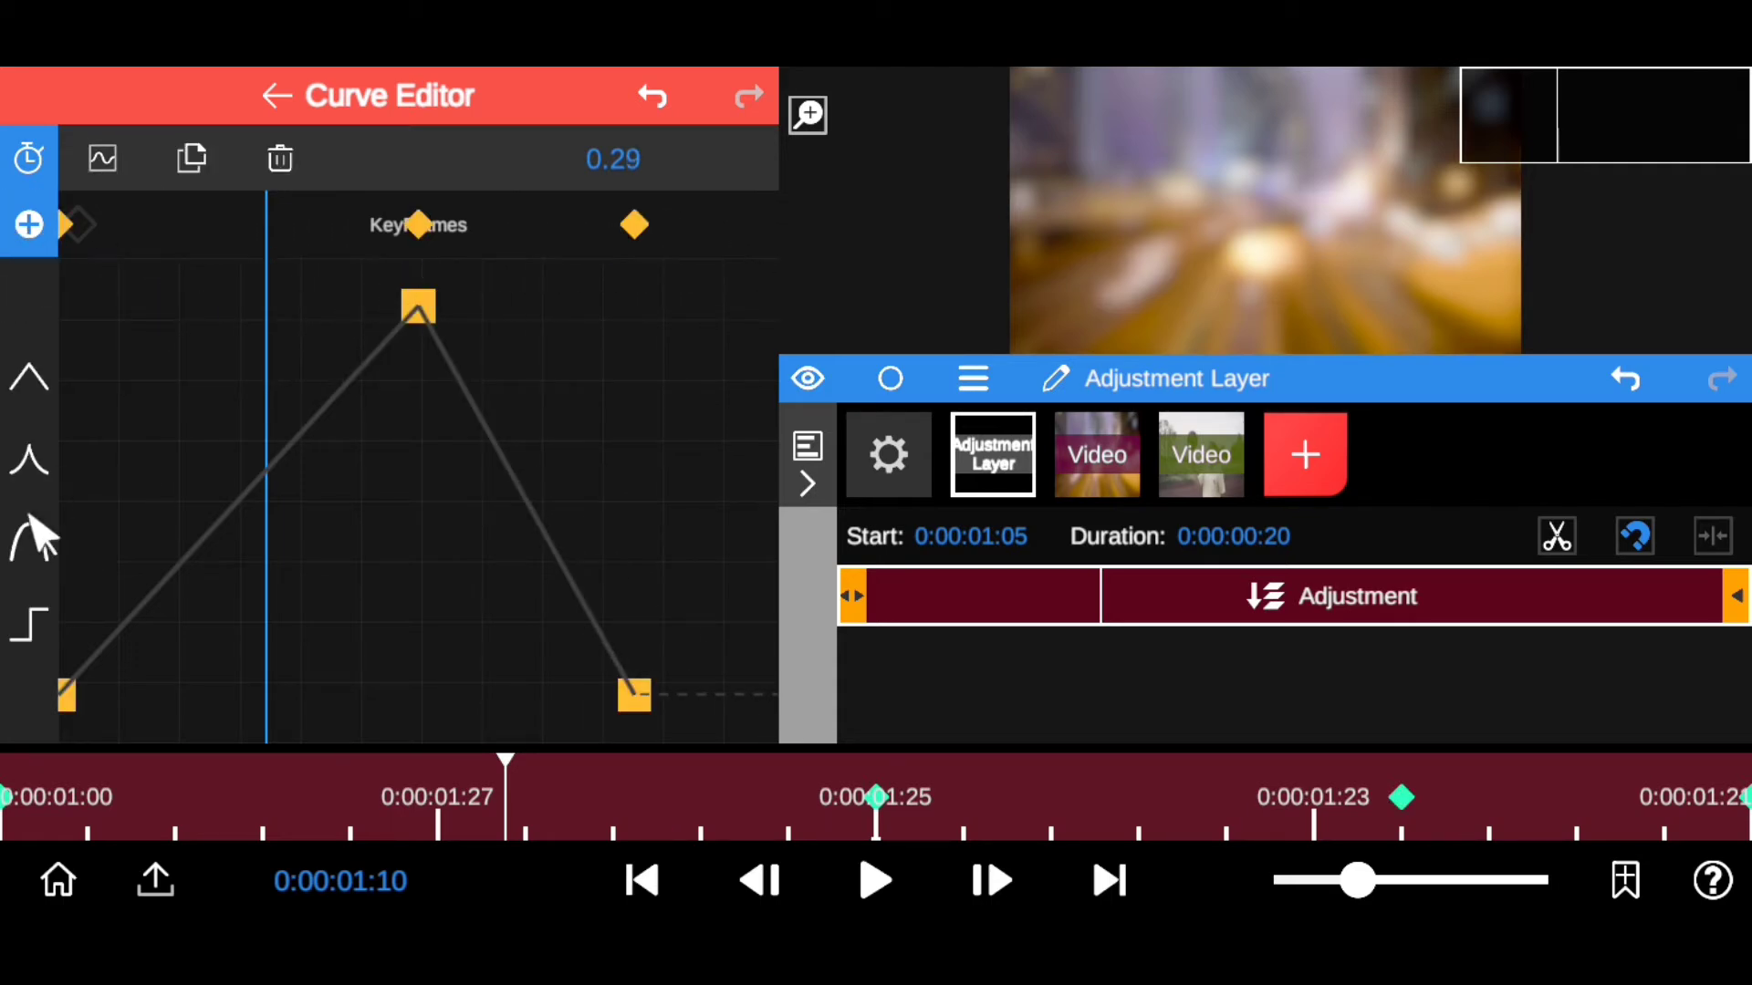
left_click(29, 544)
left_click(704, 225)
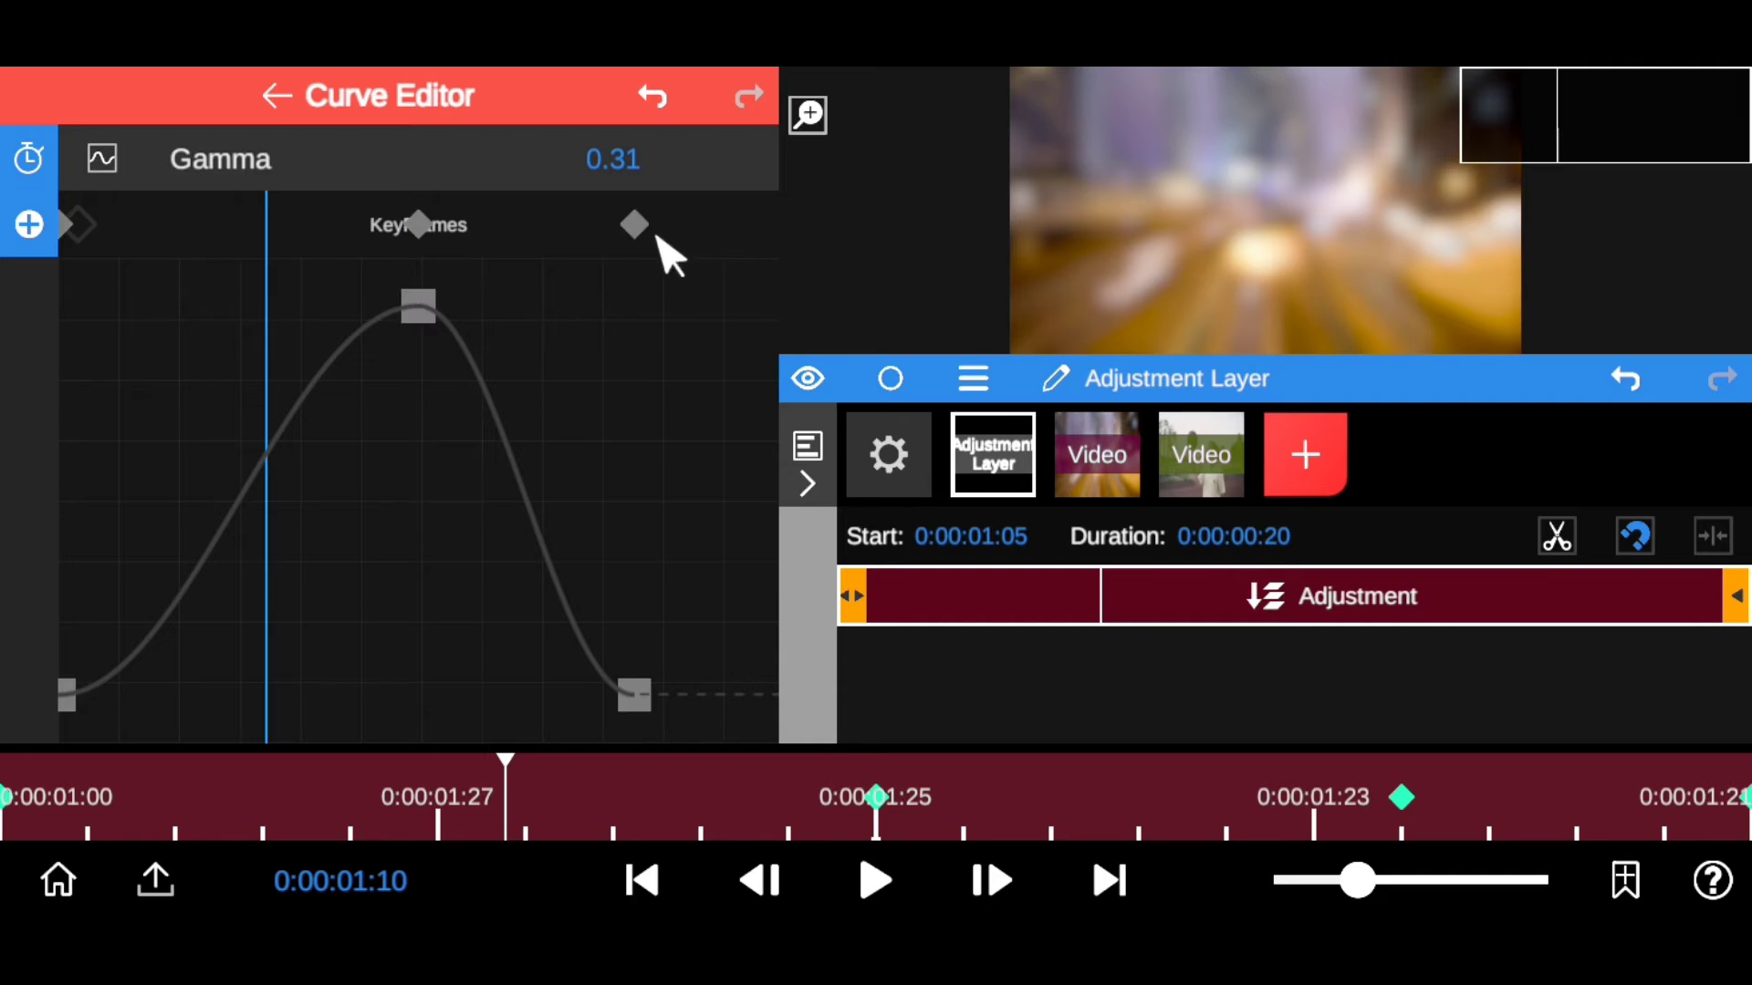
left_click_drag(639, 230, 824, 243)
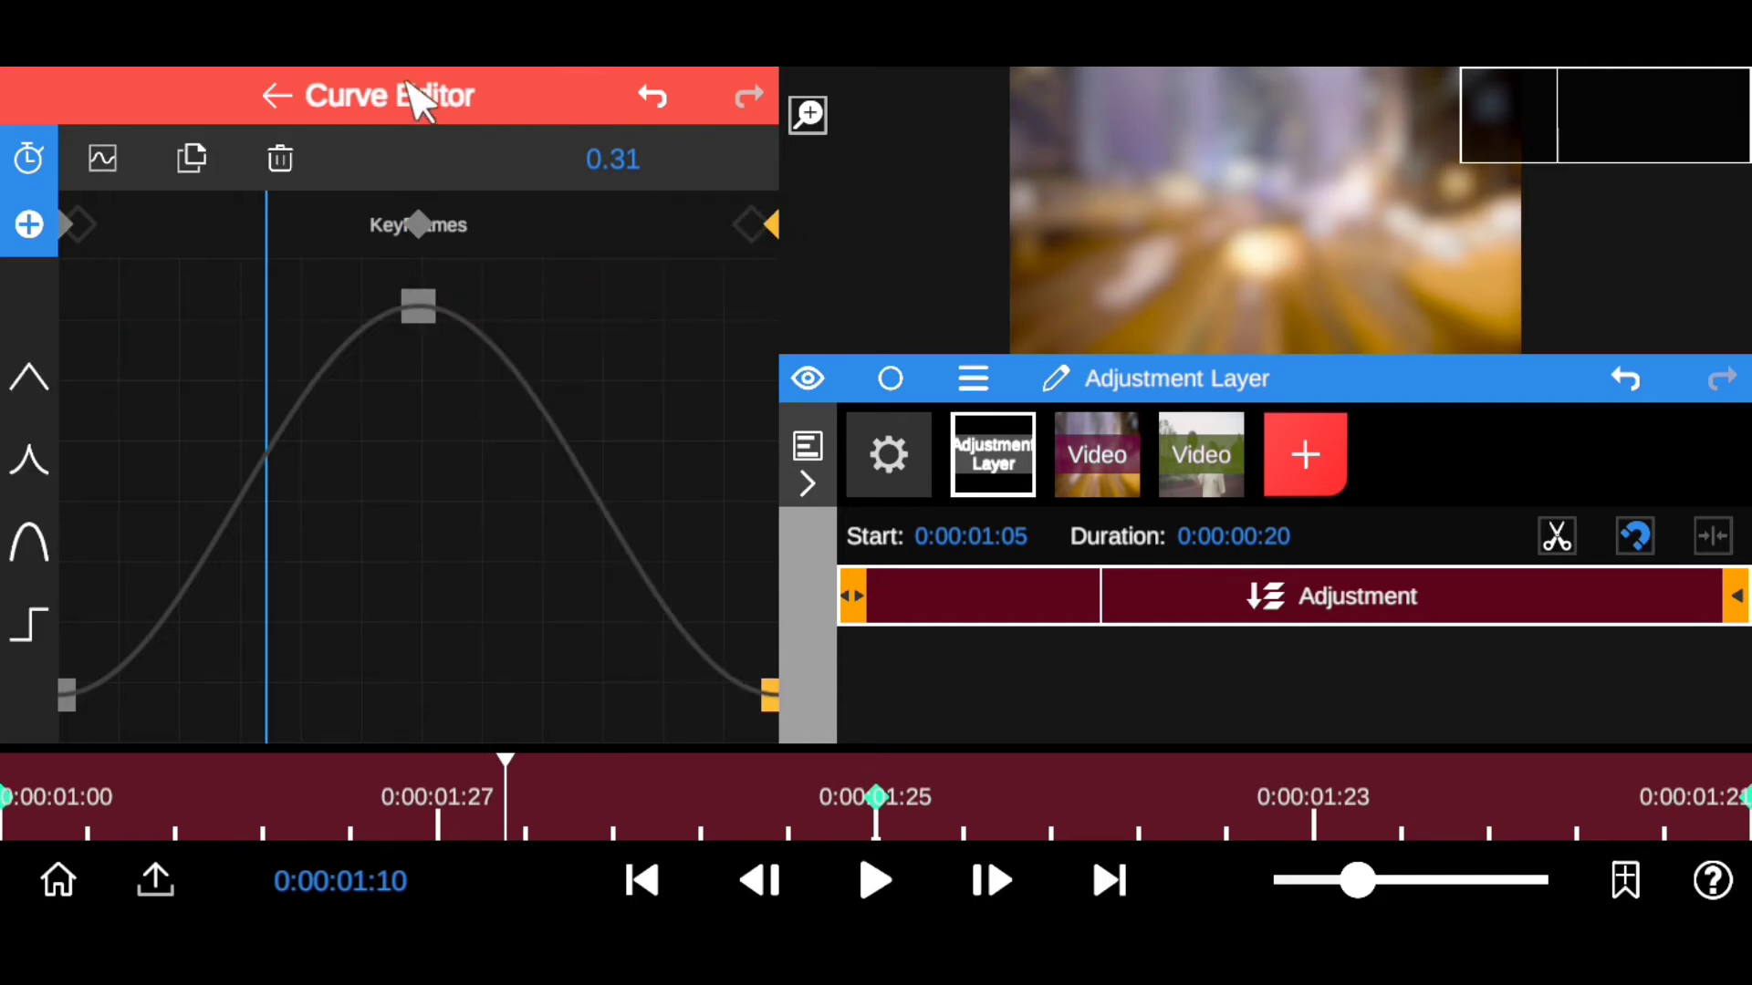
left_click(365, 100)
Step: Play the transition from 0:00:00:00 in the enlarged preview
left_click(1001, 412)
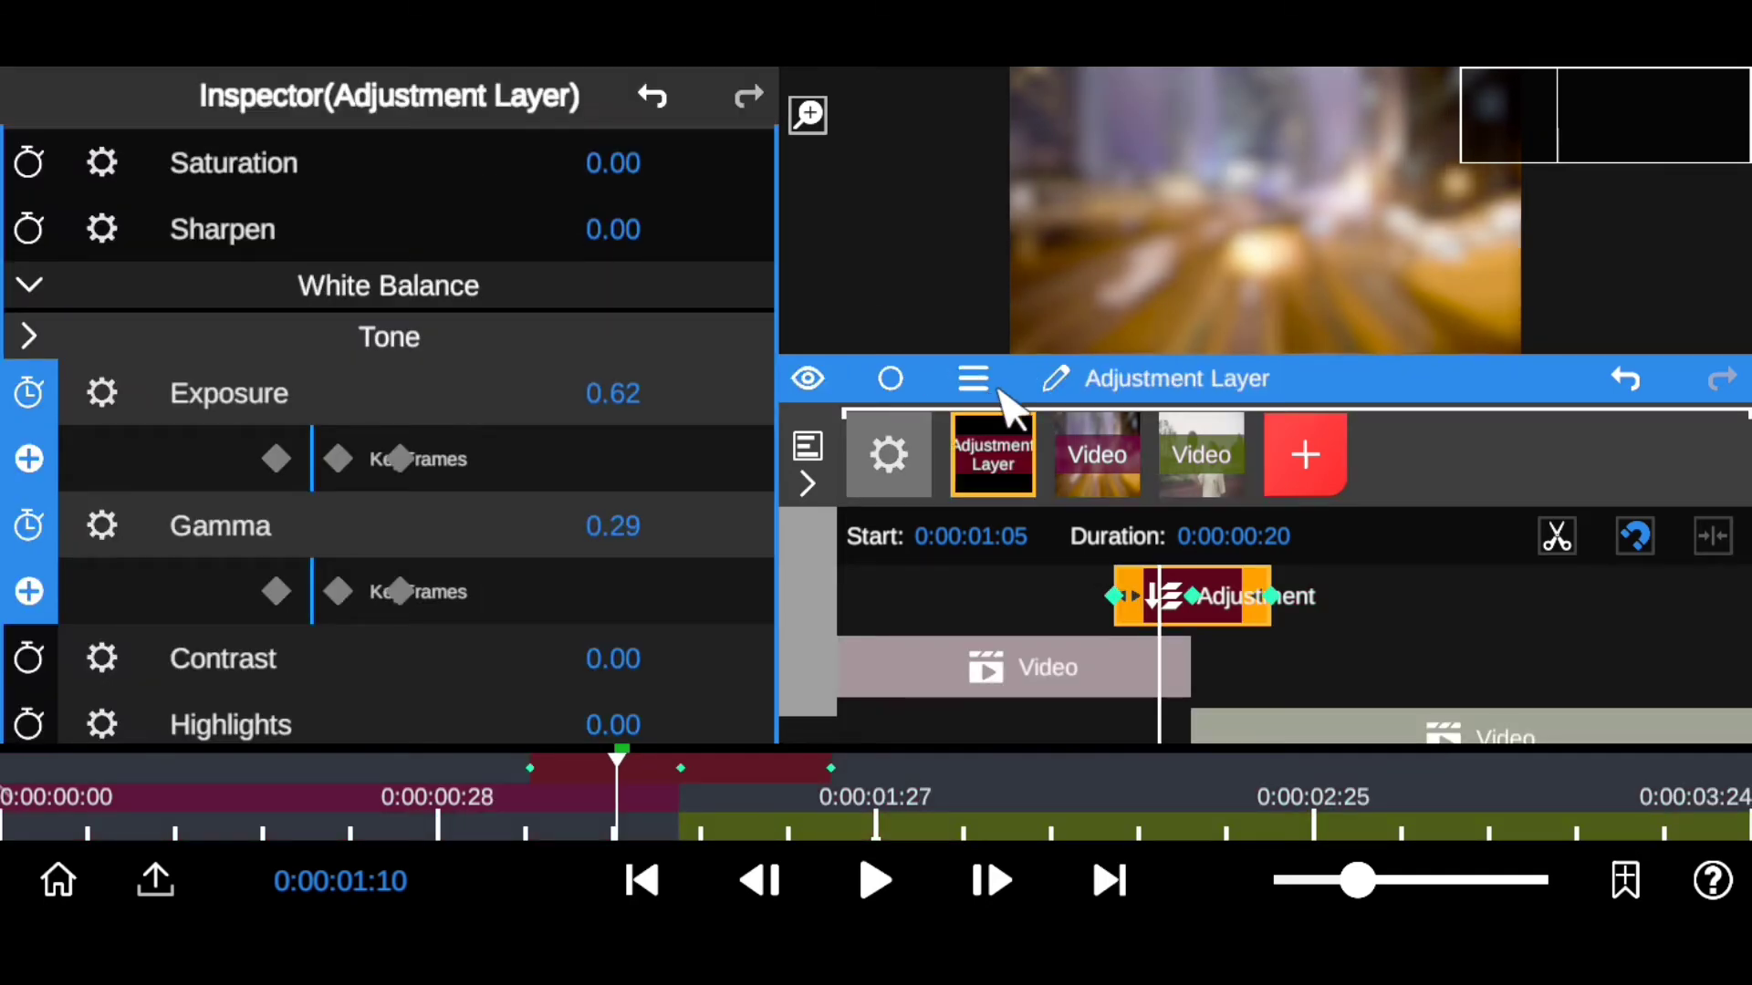
left_click_drag(1279, 381, 1332, 428)
left_click(807, 115)
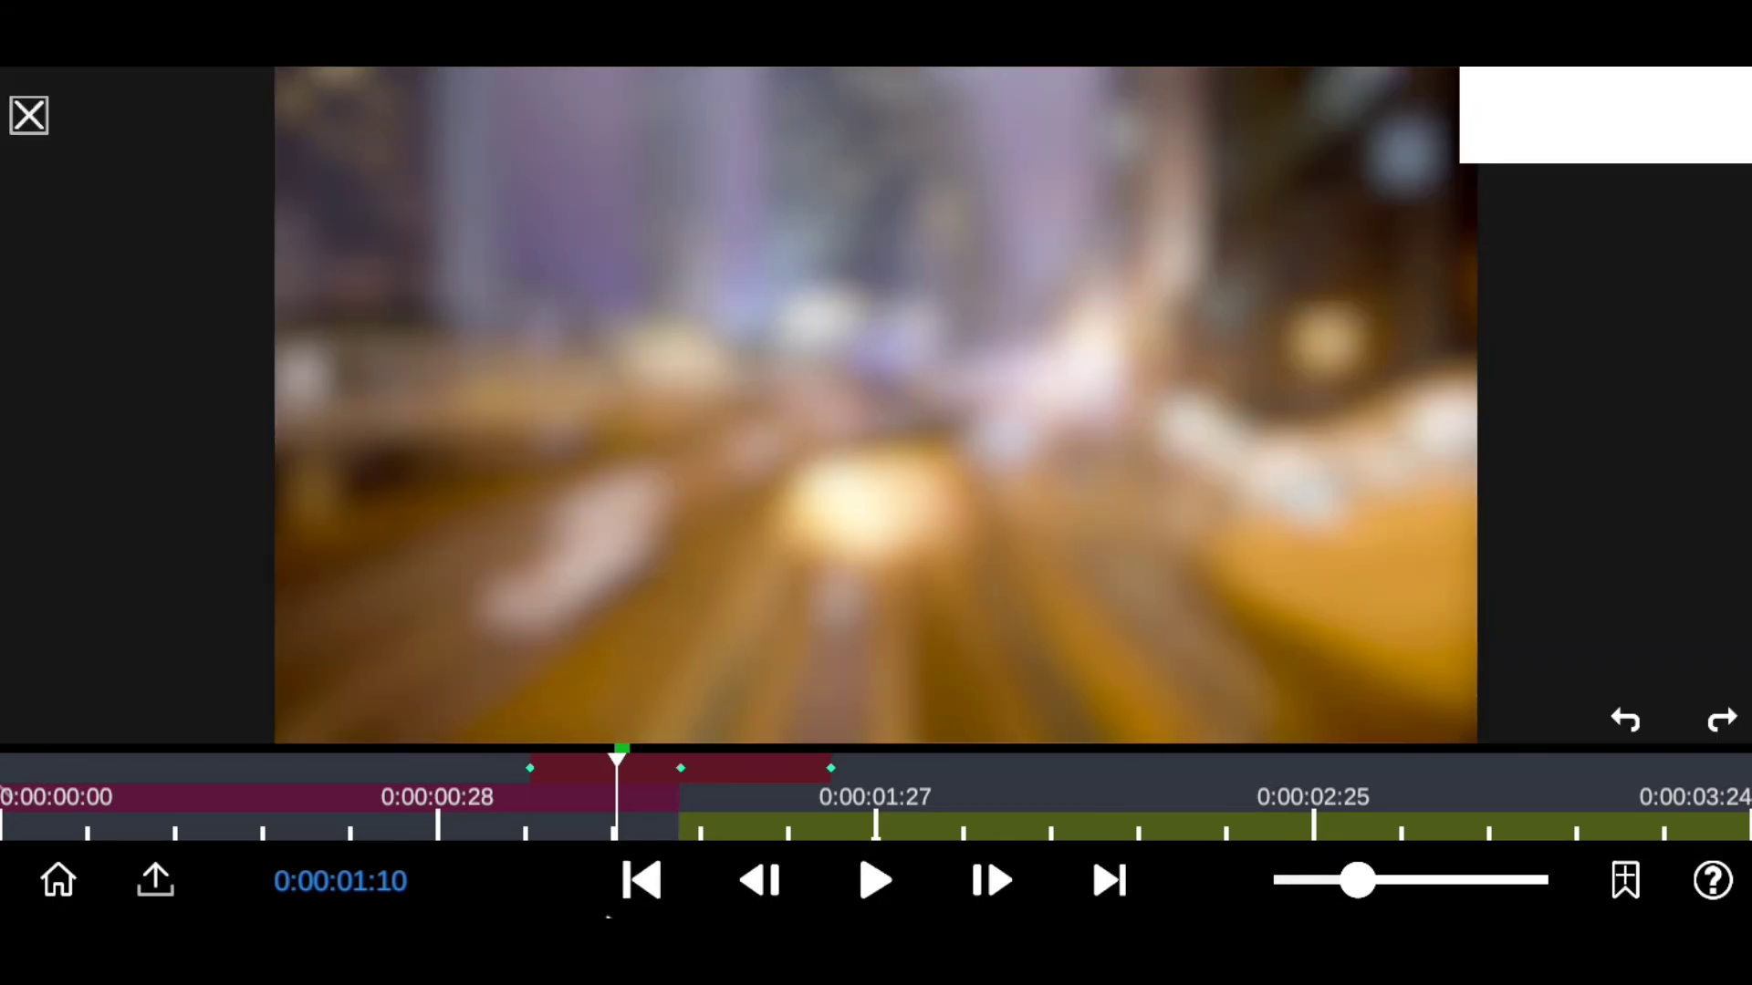
left_click_drag(598, 830, 18, 833)
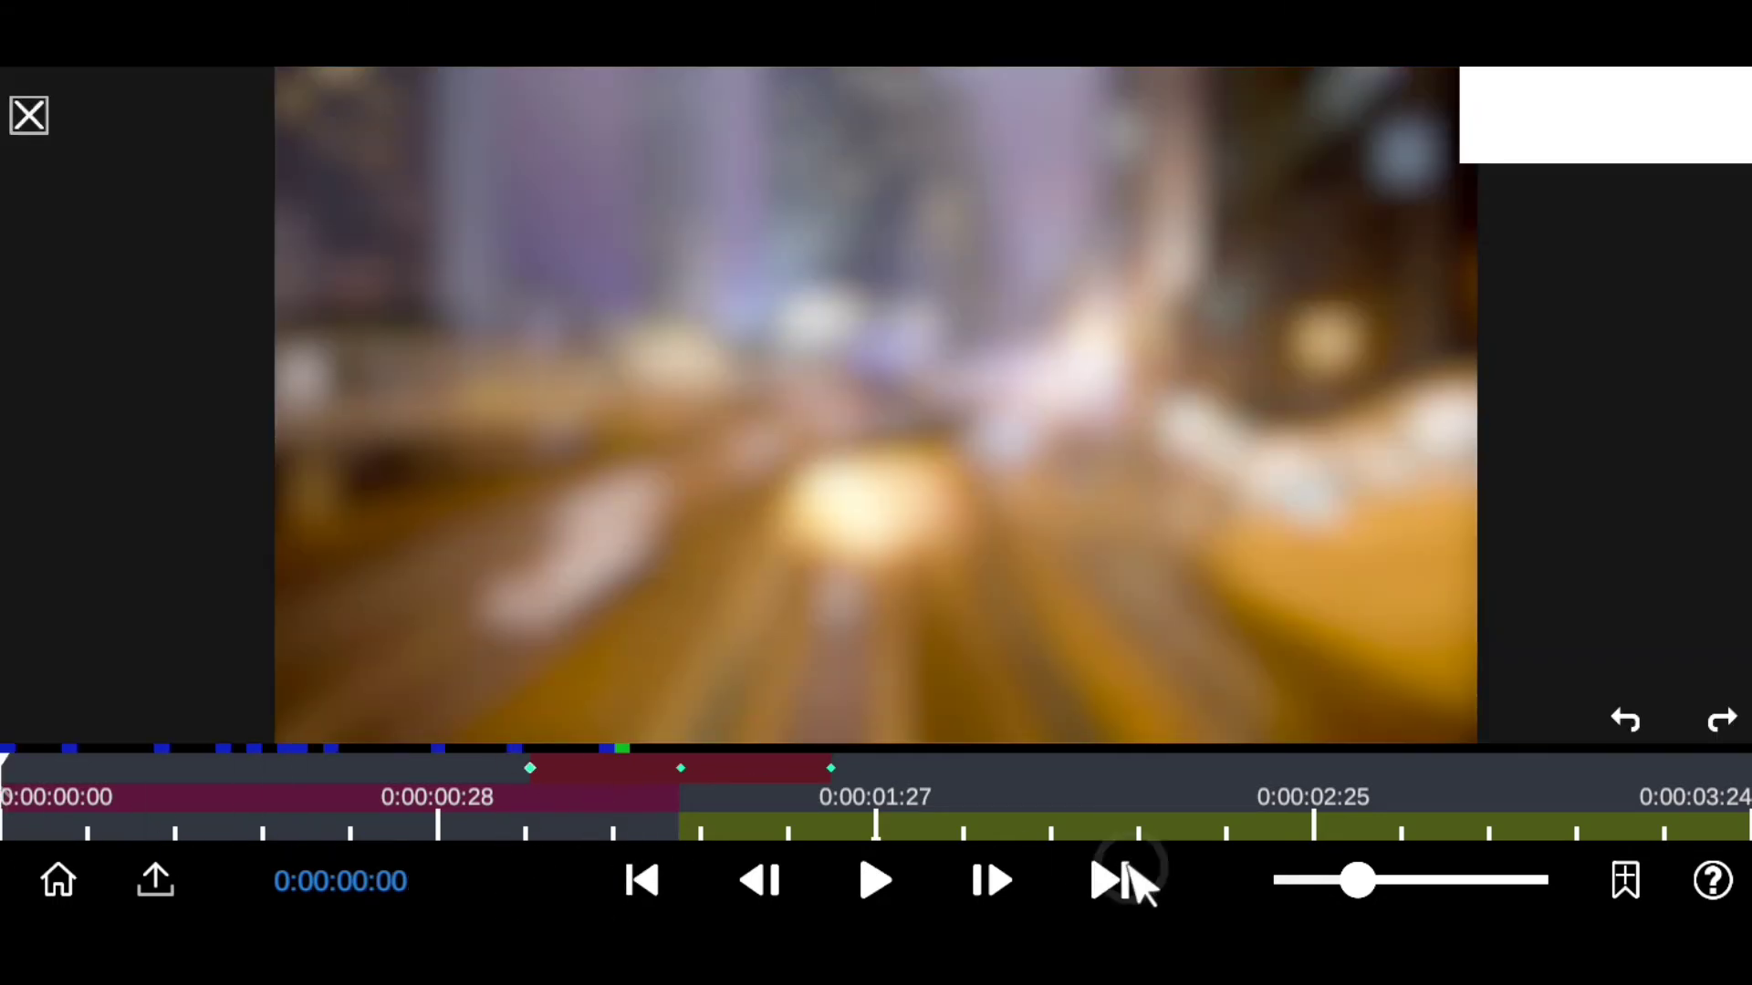
left_click(878, 884)
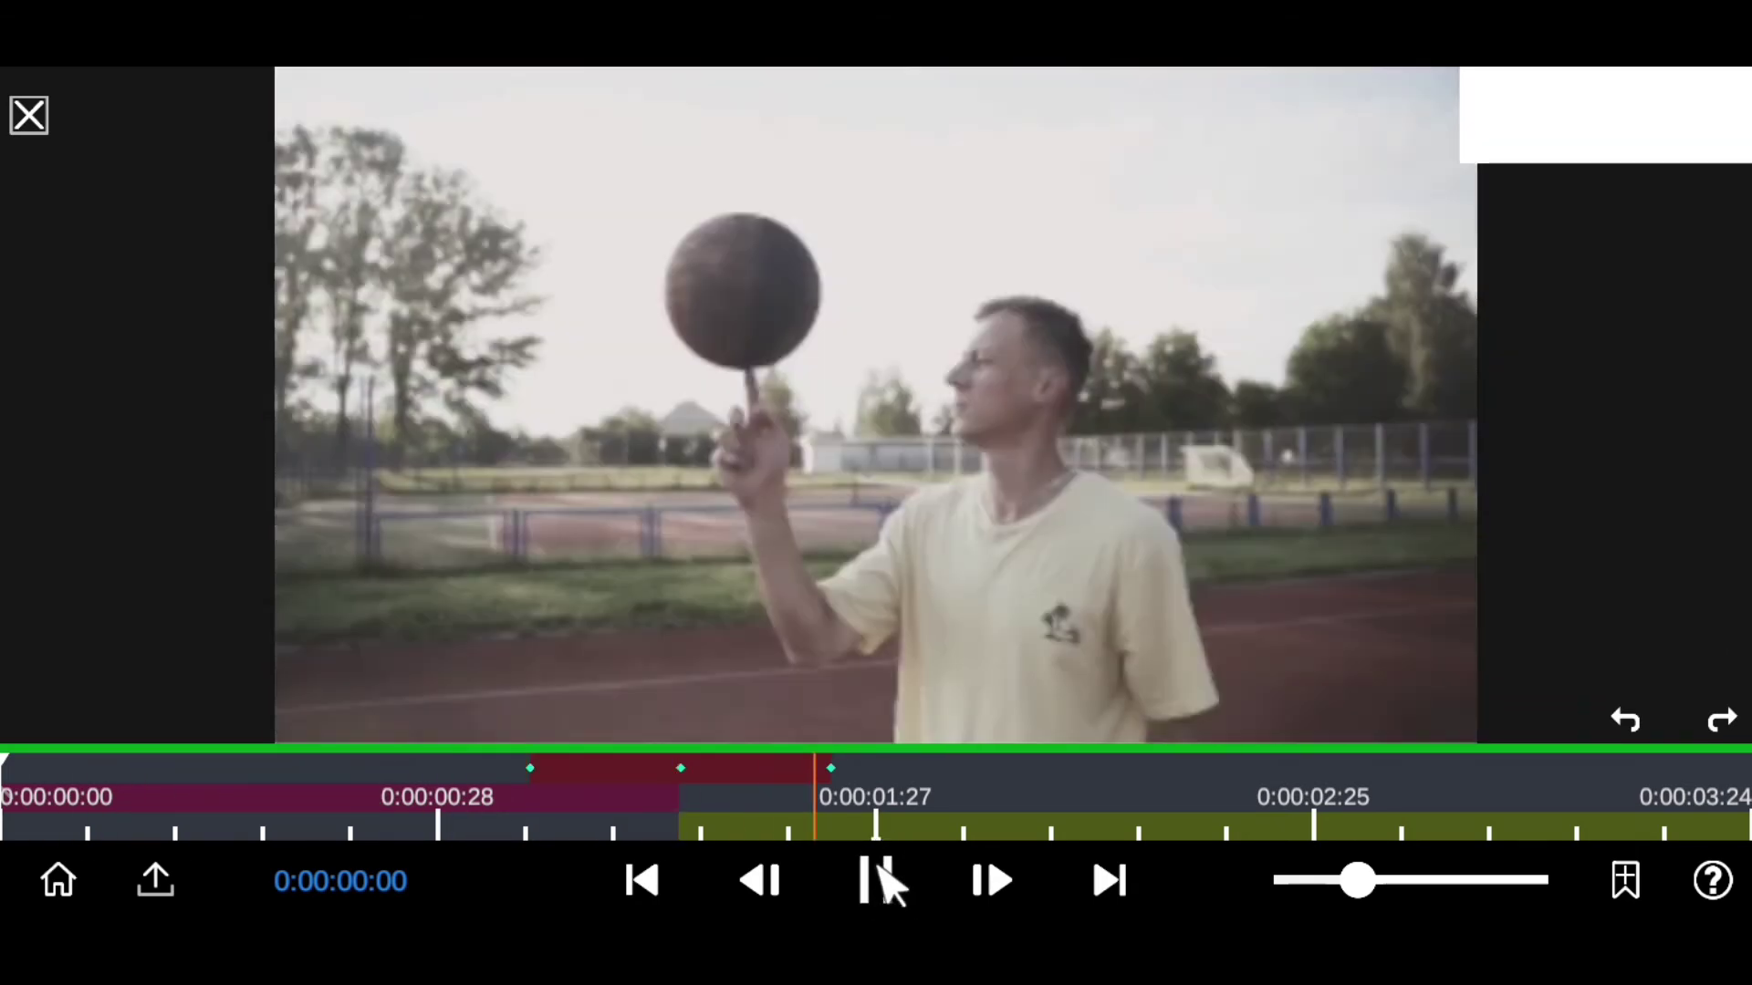
Step: Replay the transition in the enlarged preview from 0:00:00:14, 0:00:00:15 and 0:00:00:20
left_click_drag(935, 818, 219, 821)
left_click(878, 880)
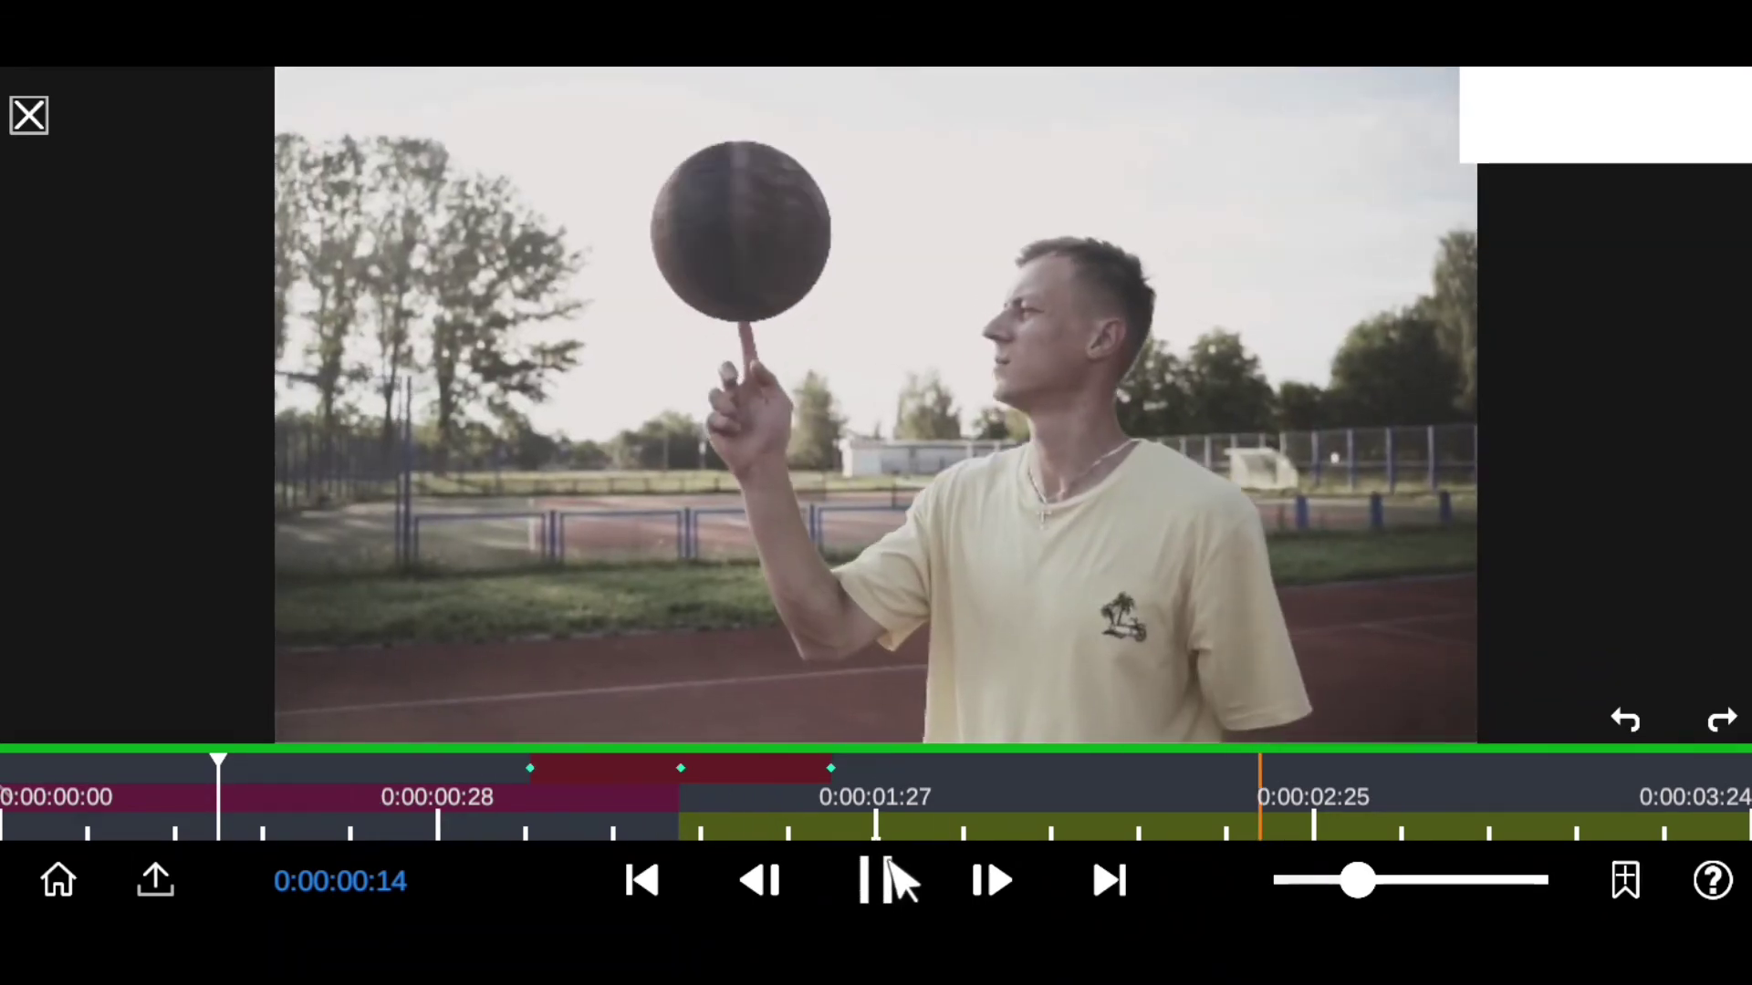
left_click(892, 881)
left_click_drag(980, 792, 227, 803)
left_click(876, 880)
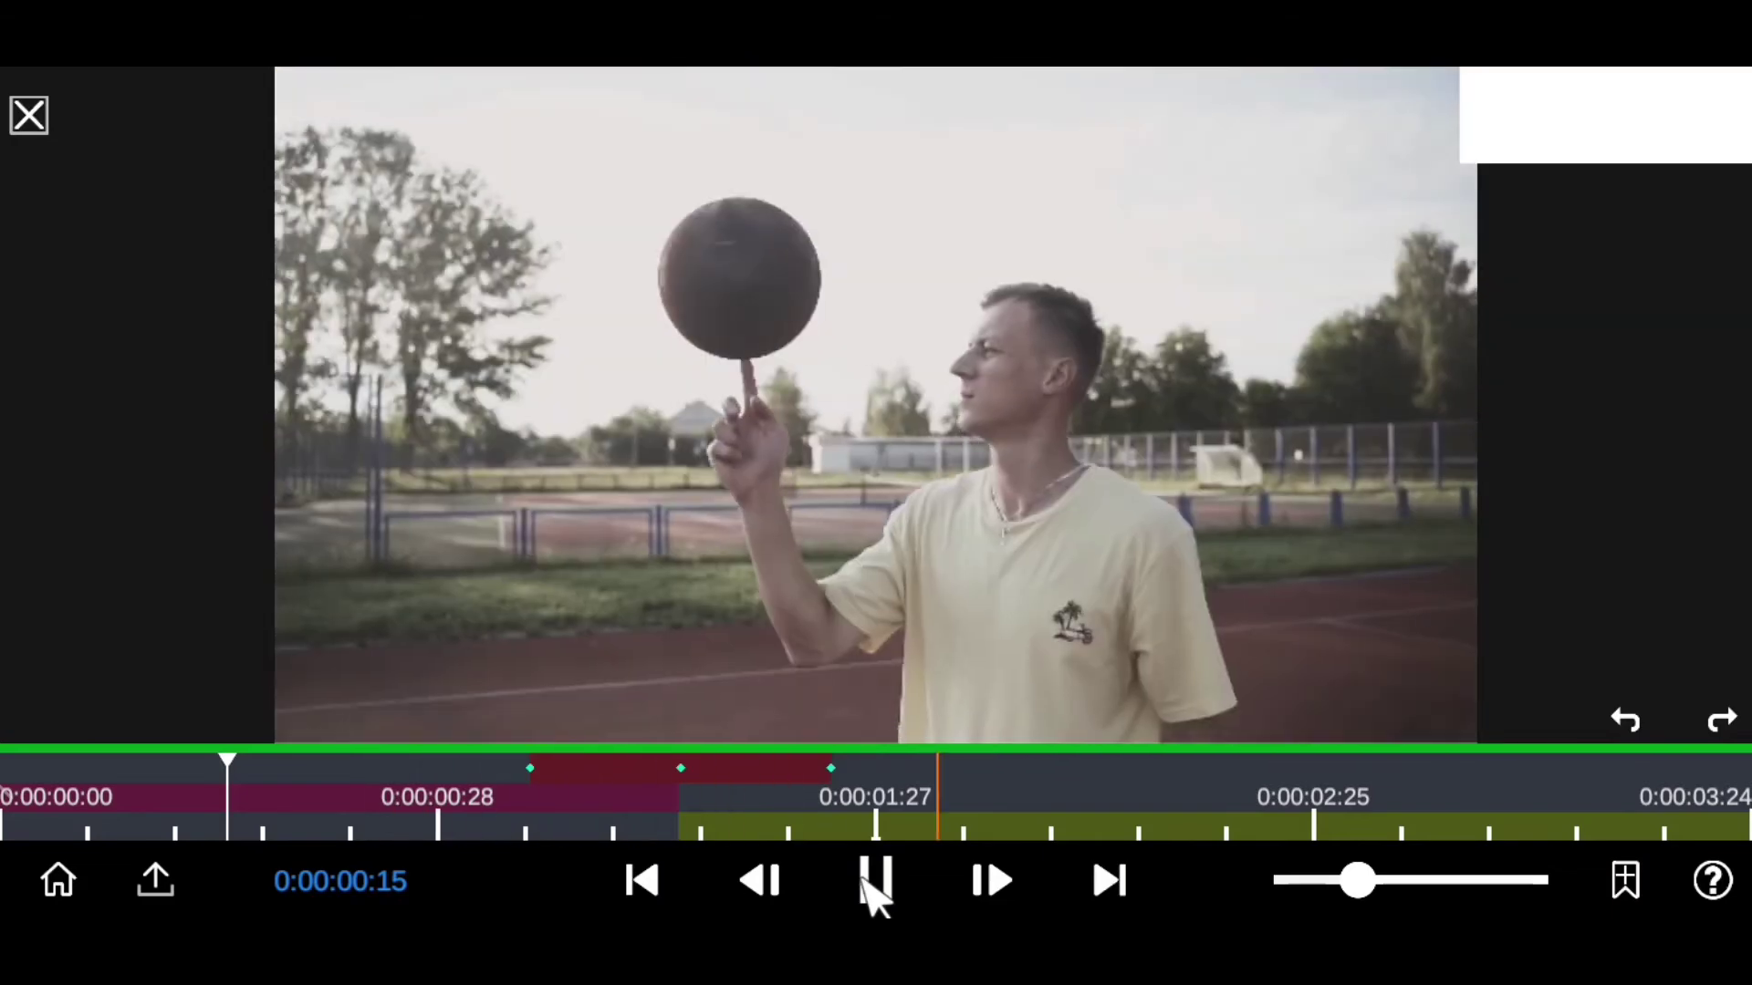
key("space")
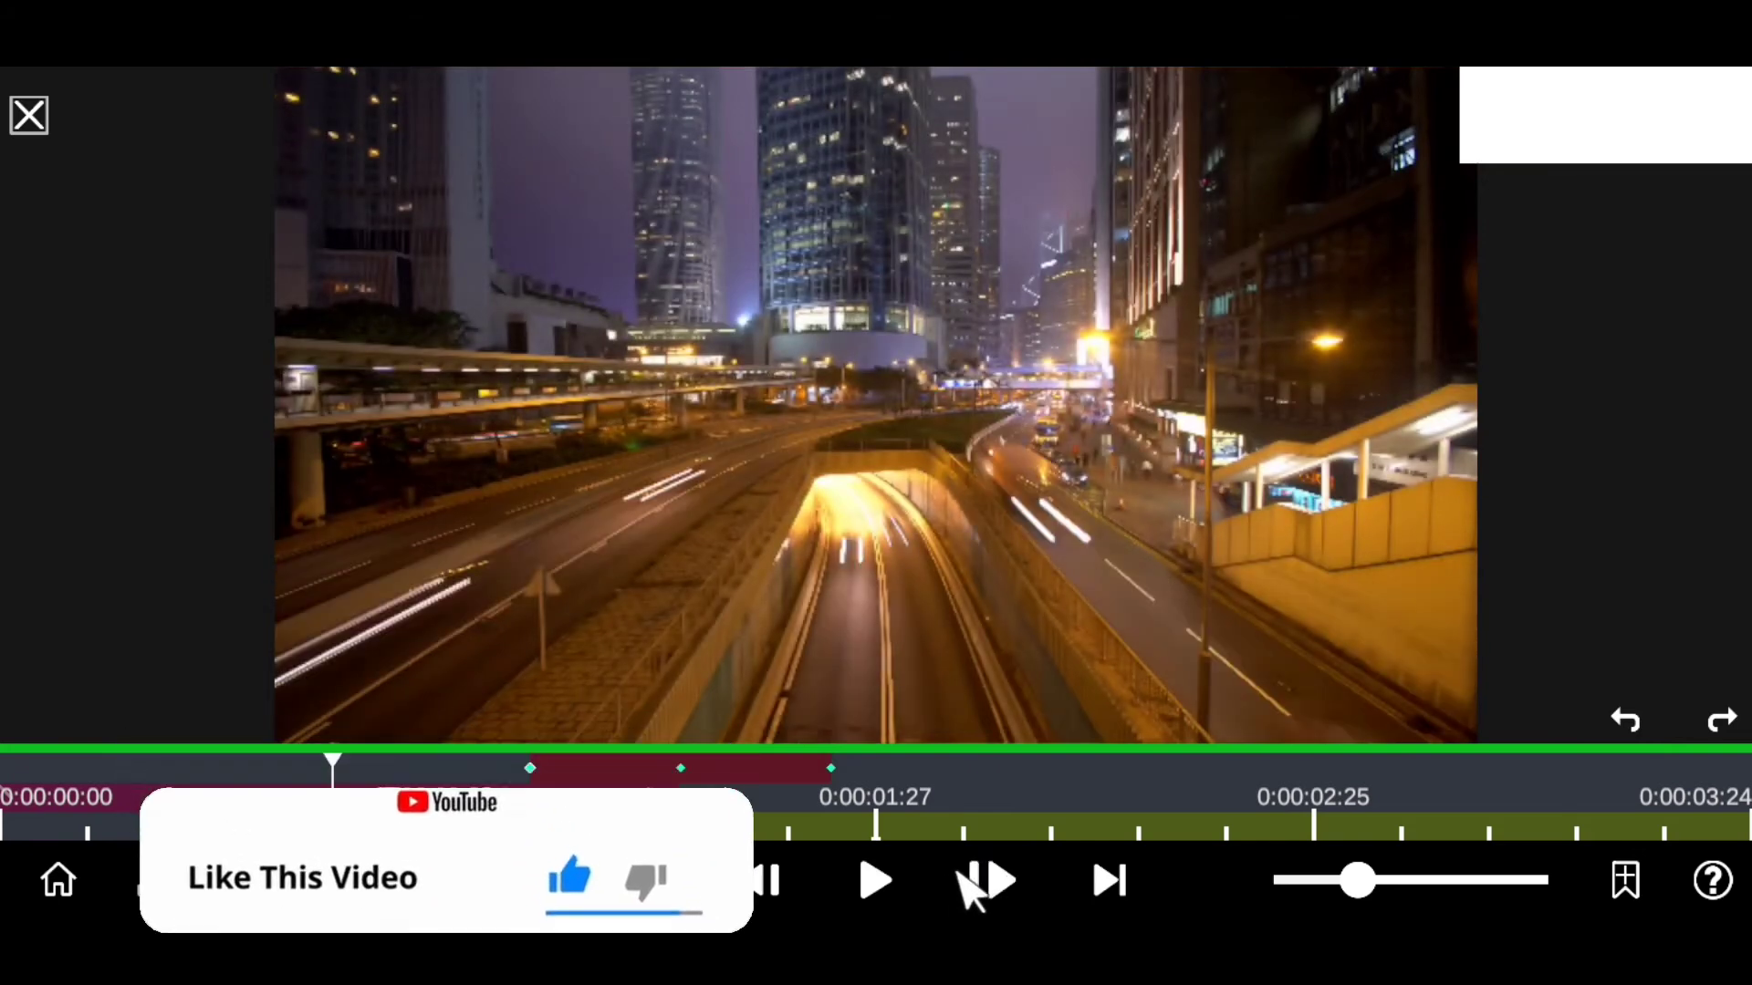
left_click(876, 880)
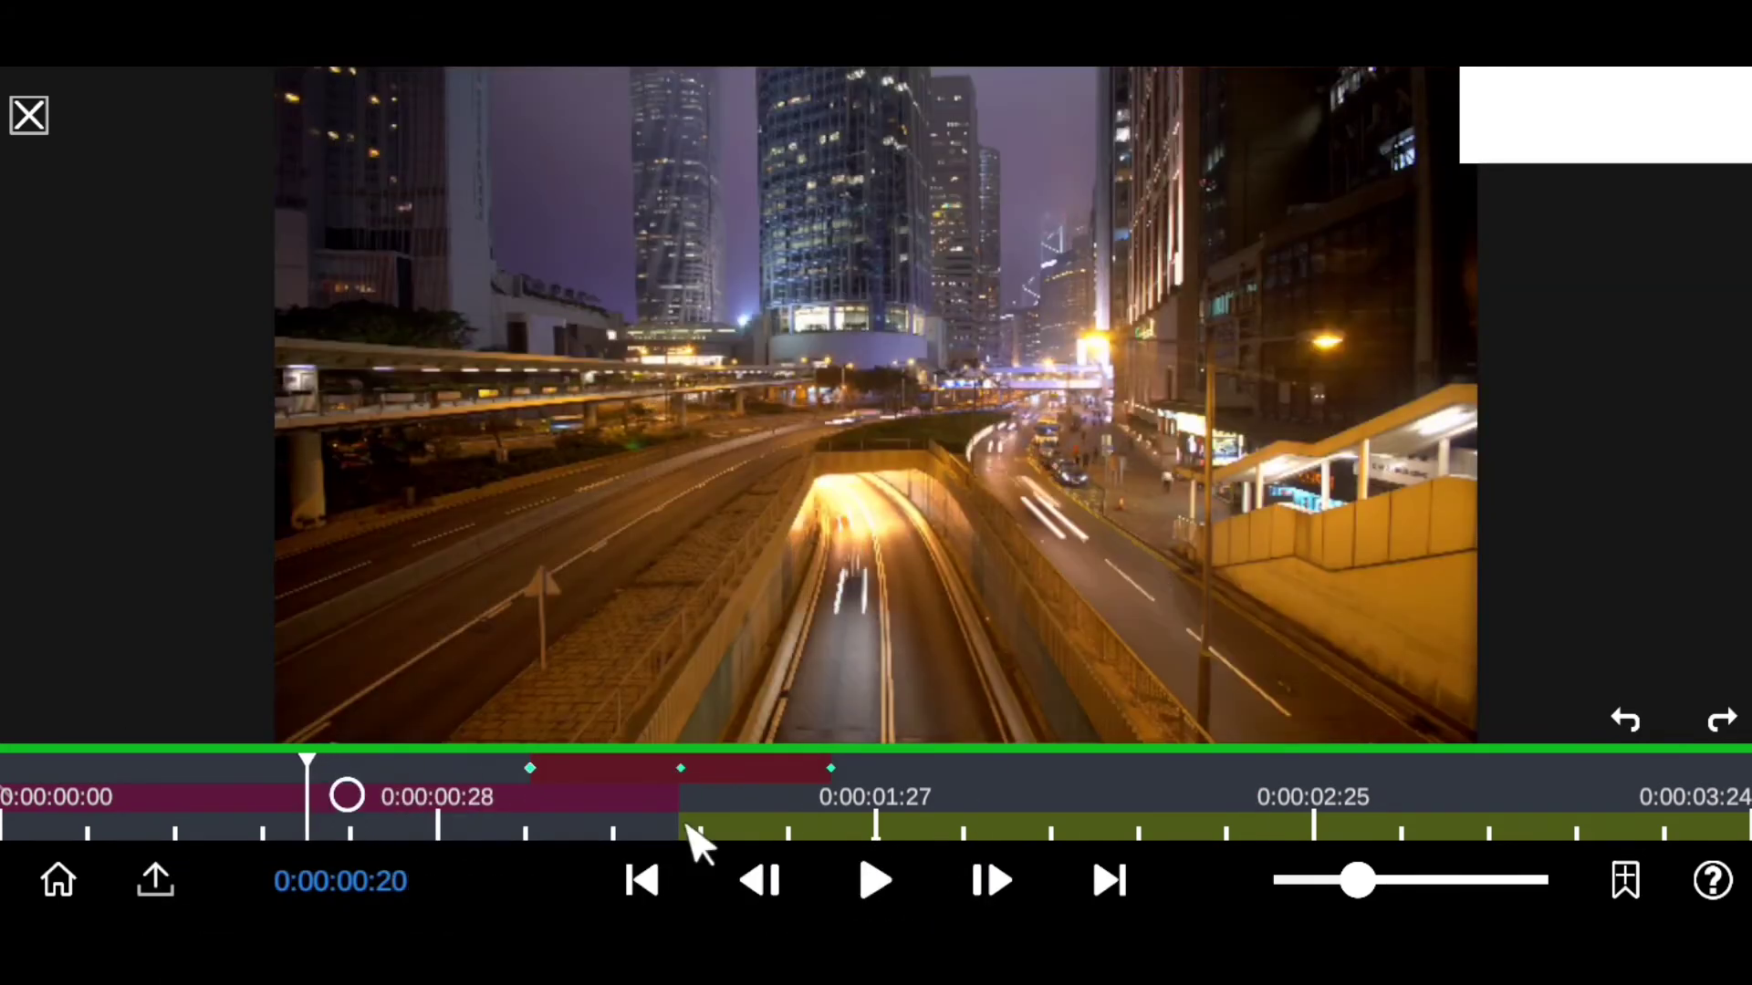
left_click(876, 881)
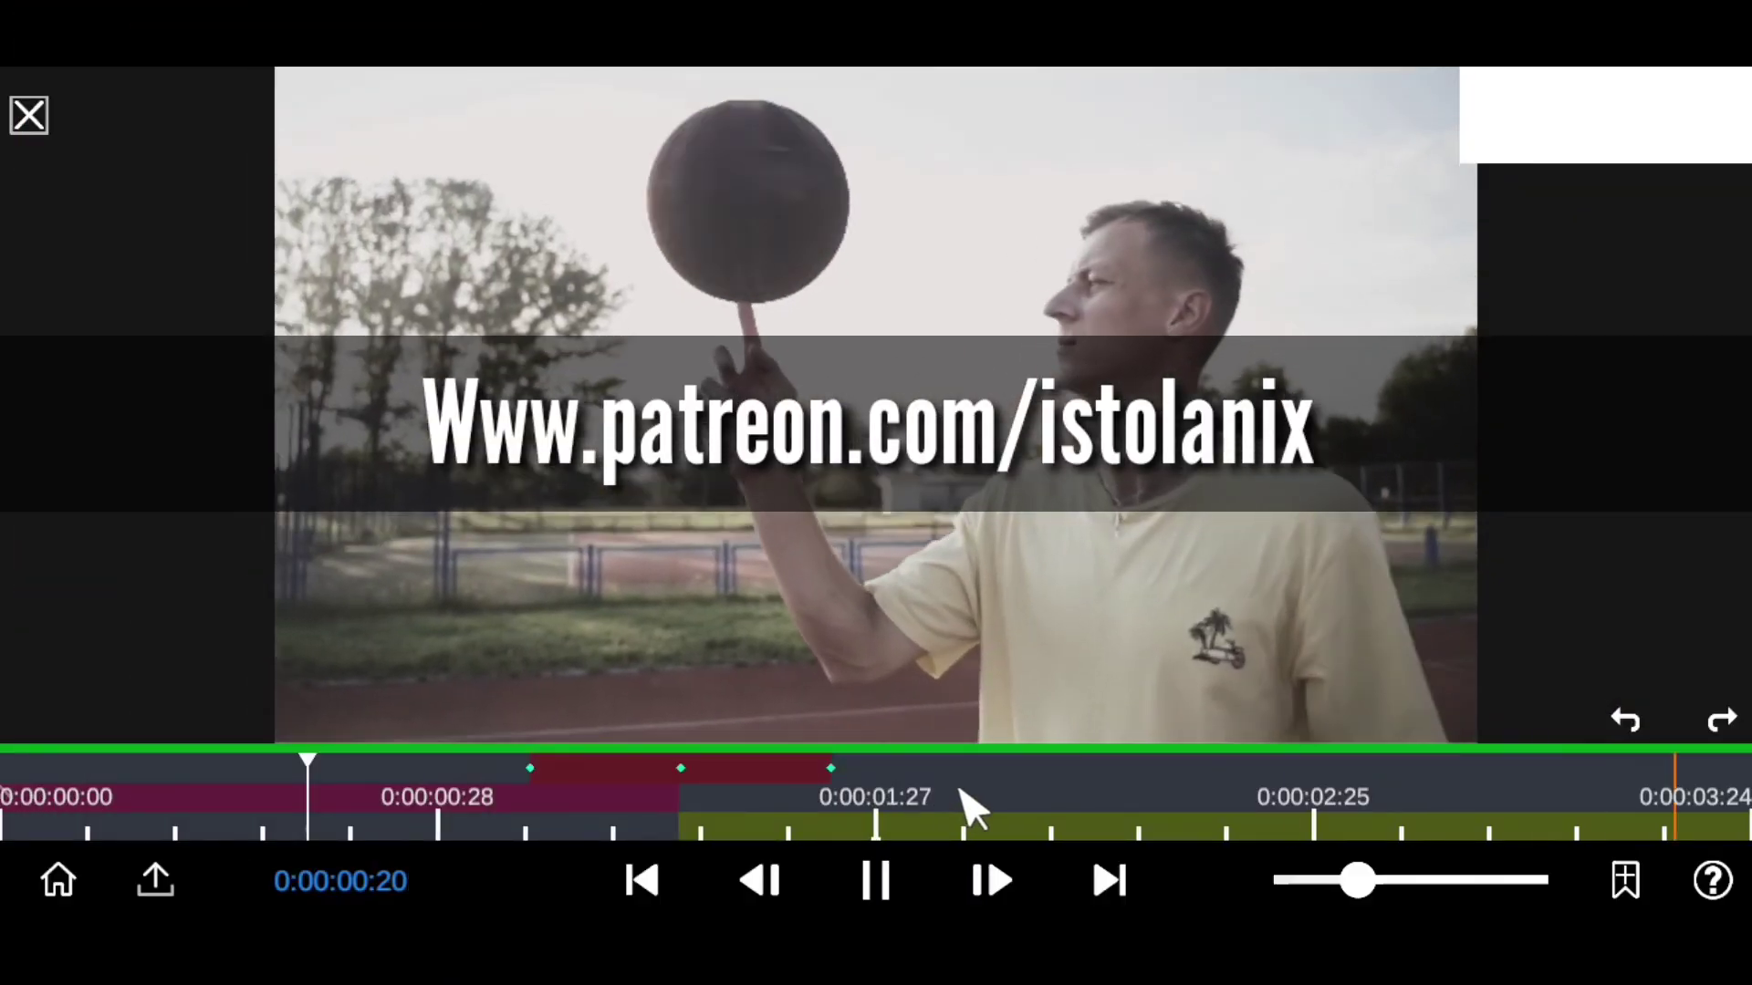
Step: Review the transition again in the enlarged preview, playing it from 0:00:00:17, 0:00:00:19 and 0:00:00:23
key("space")
left_click_drag(447, 798, 362, 790)
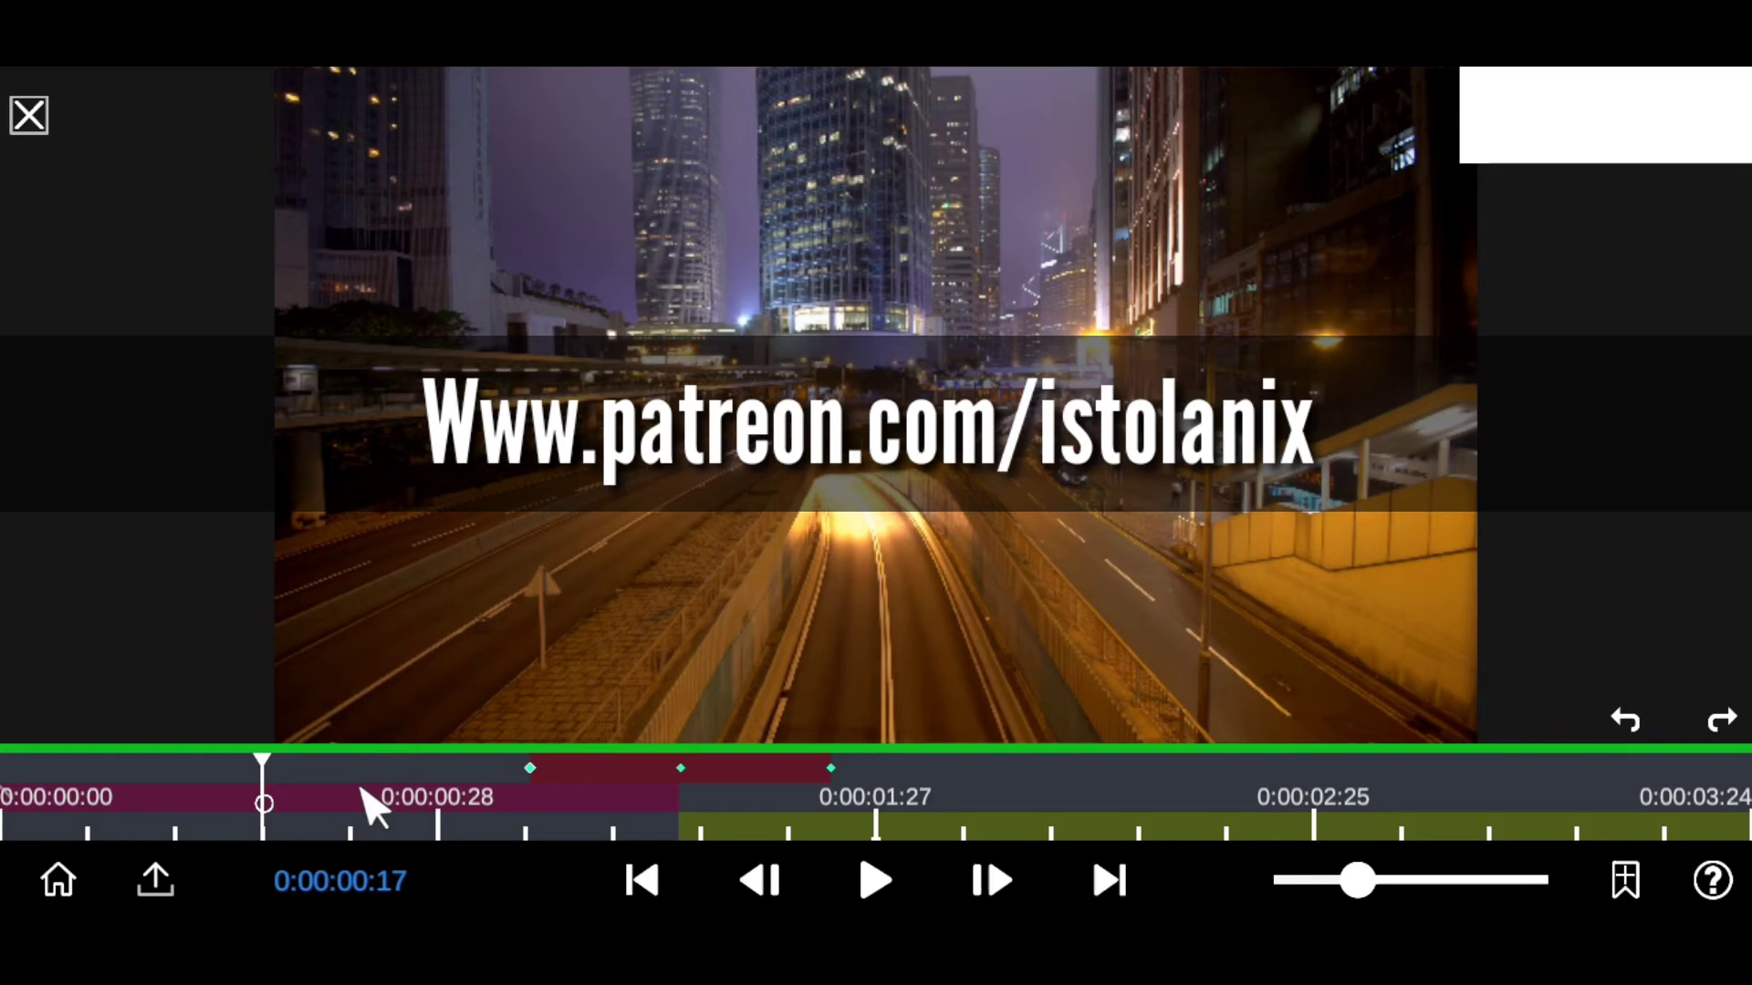
left_click(890, 883)
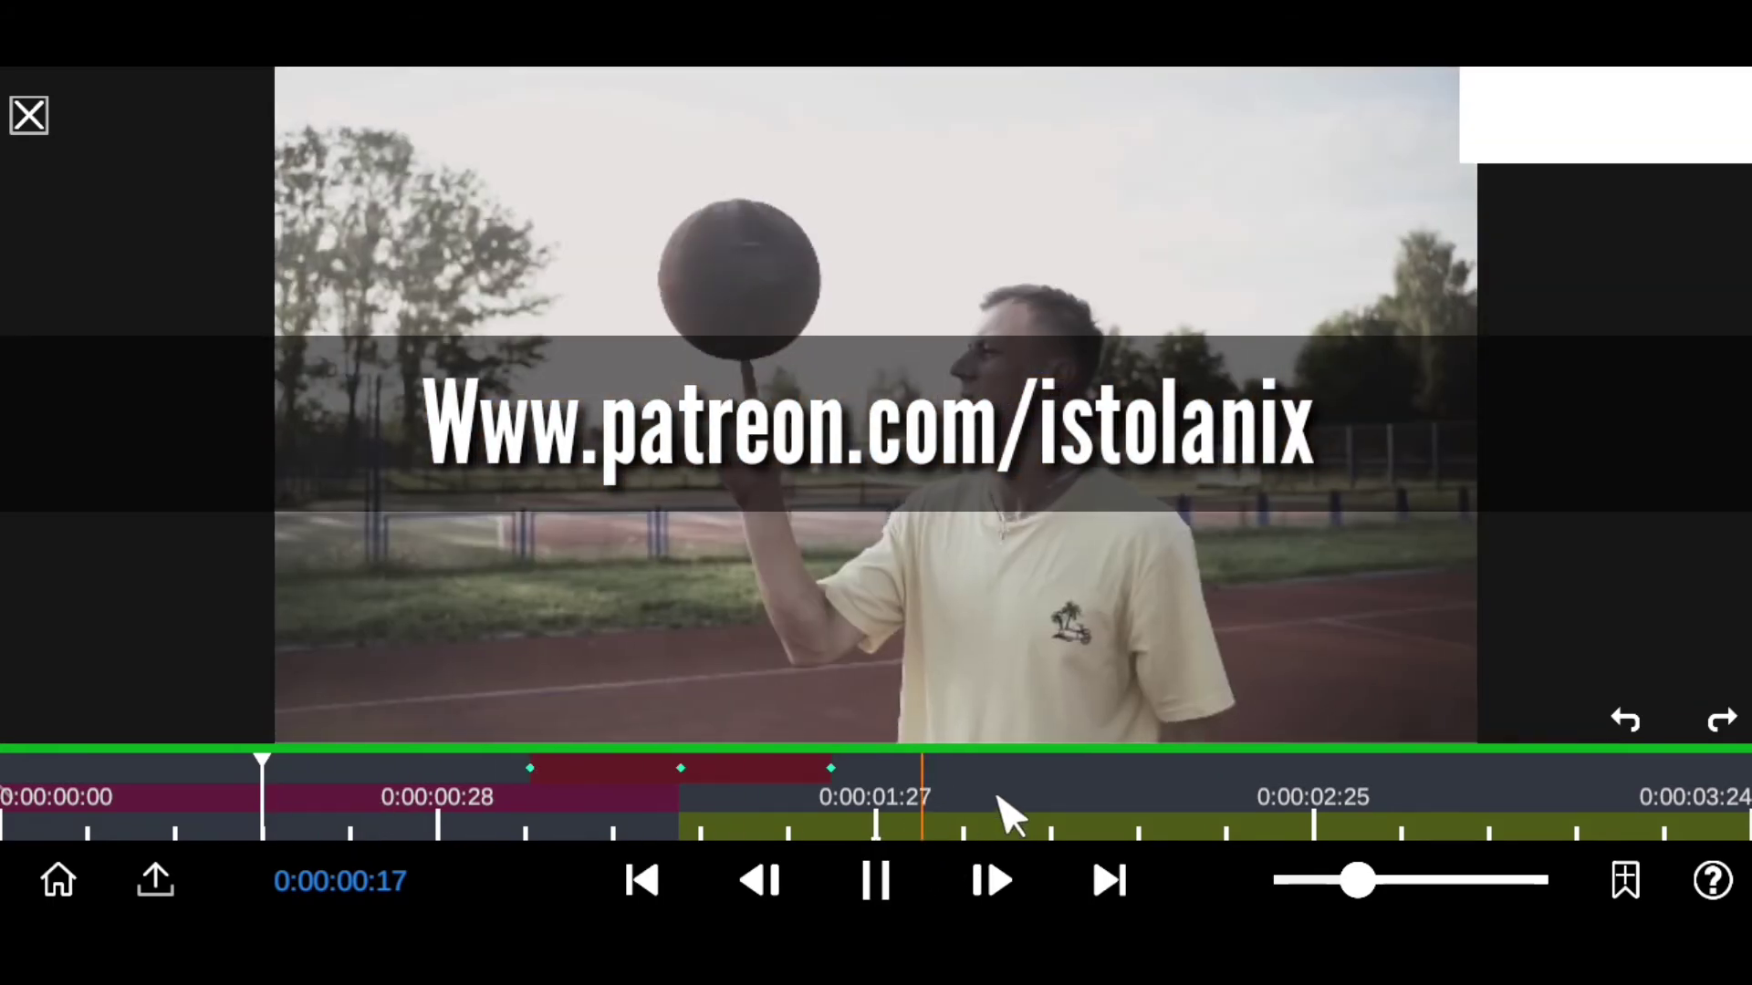
left_click(1036, 807)
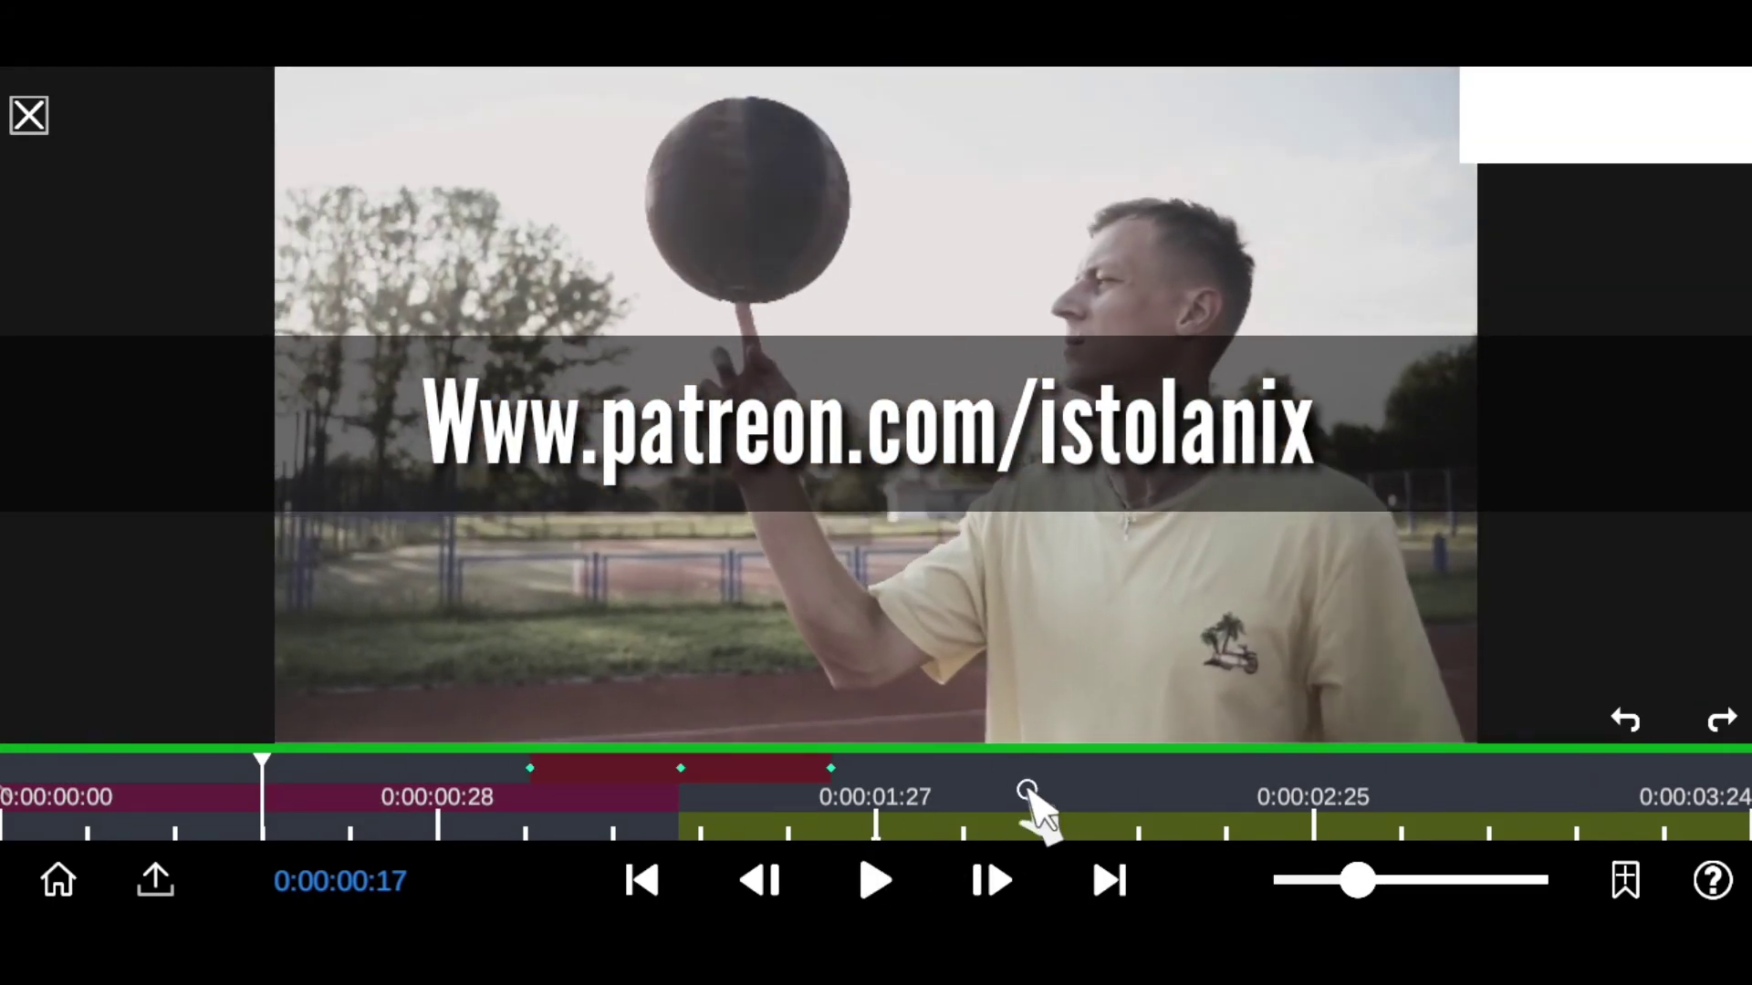
mouse_move(261, 812)
left_mouse_down()
mouse_move(344, 821)
mouse_move(287, 812)
left_mouse_up()
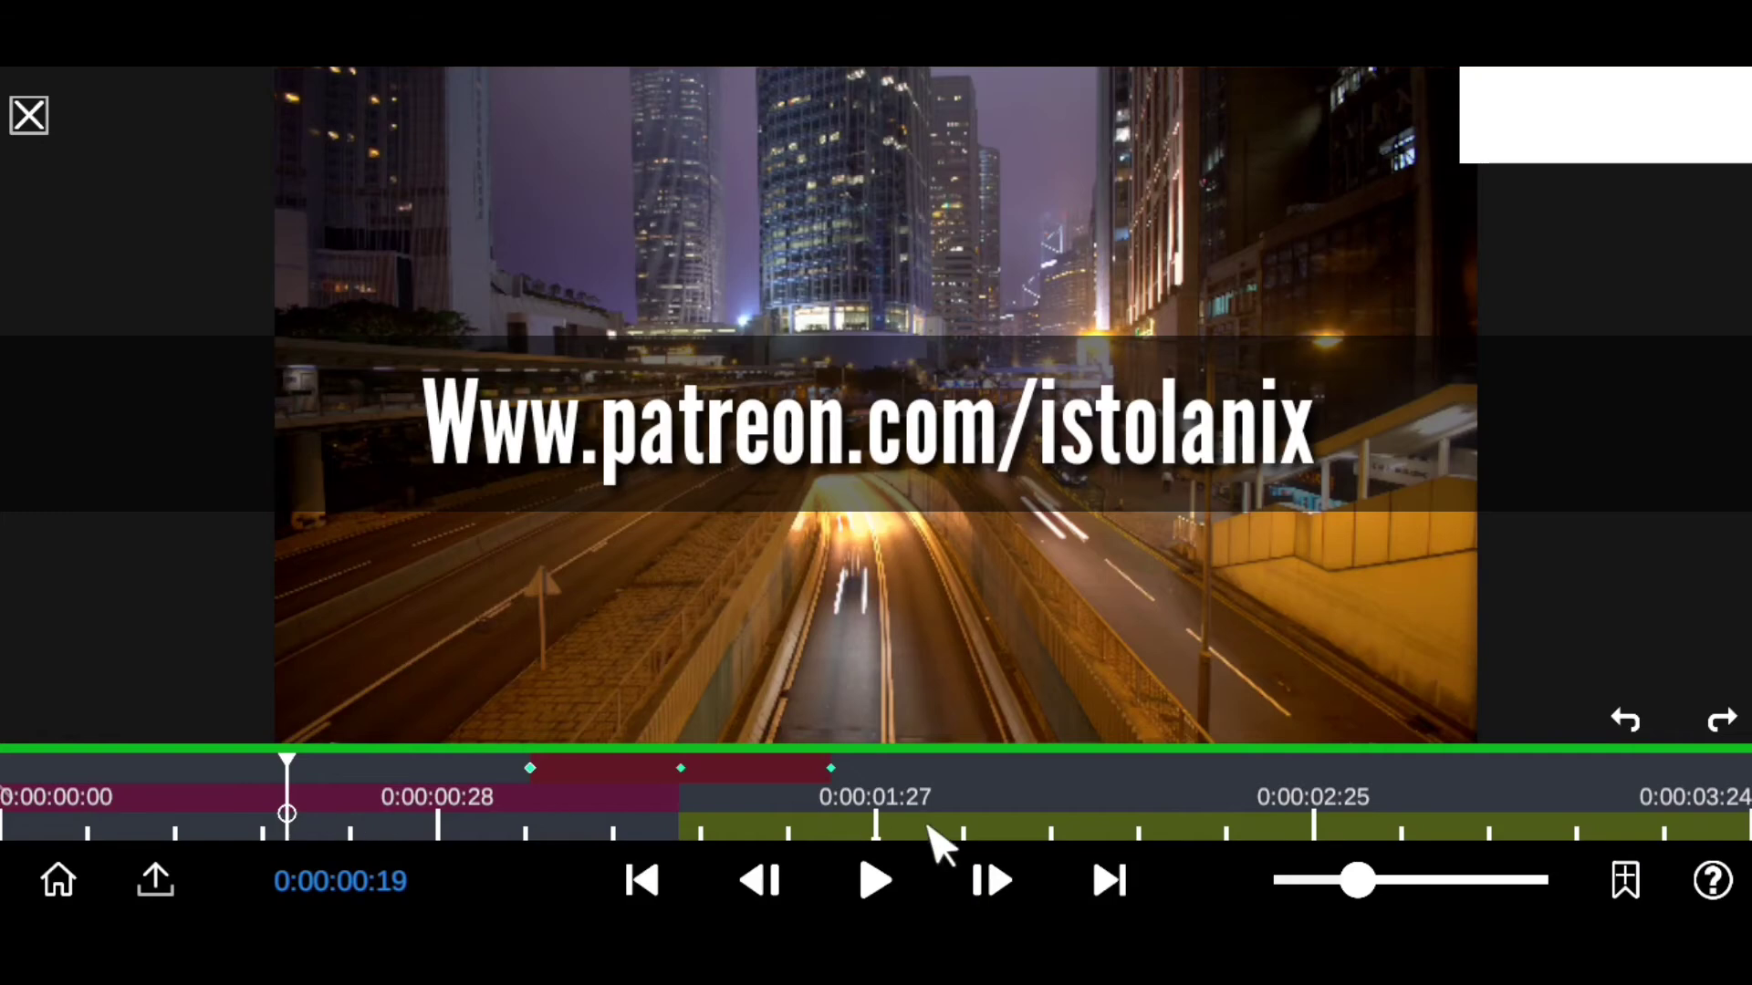
left_click(872, 883)
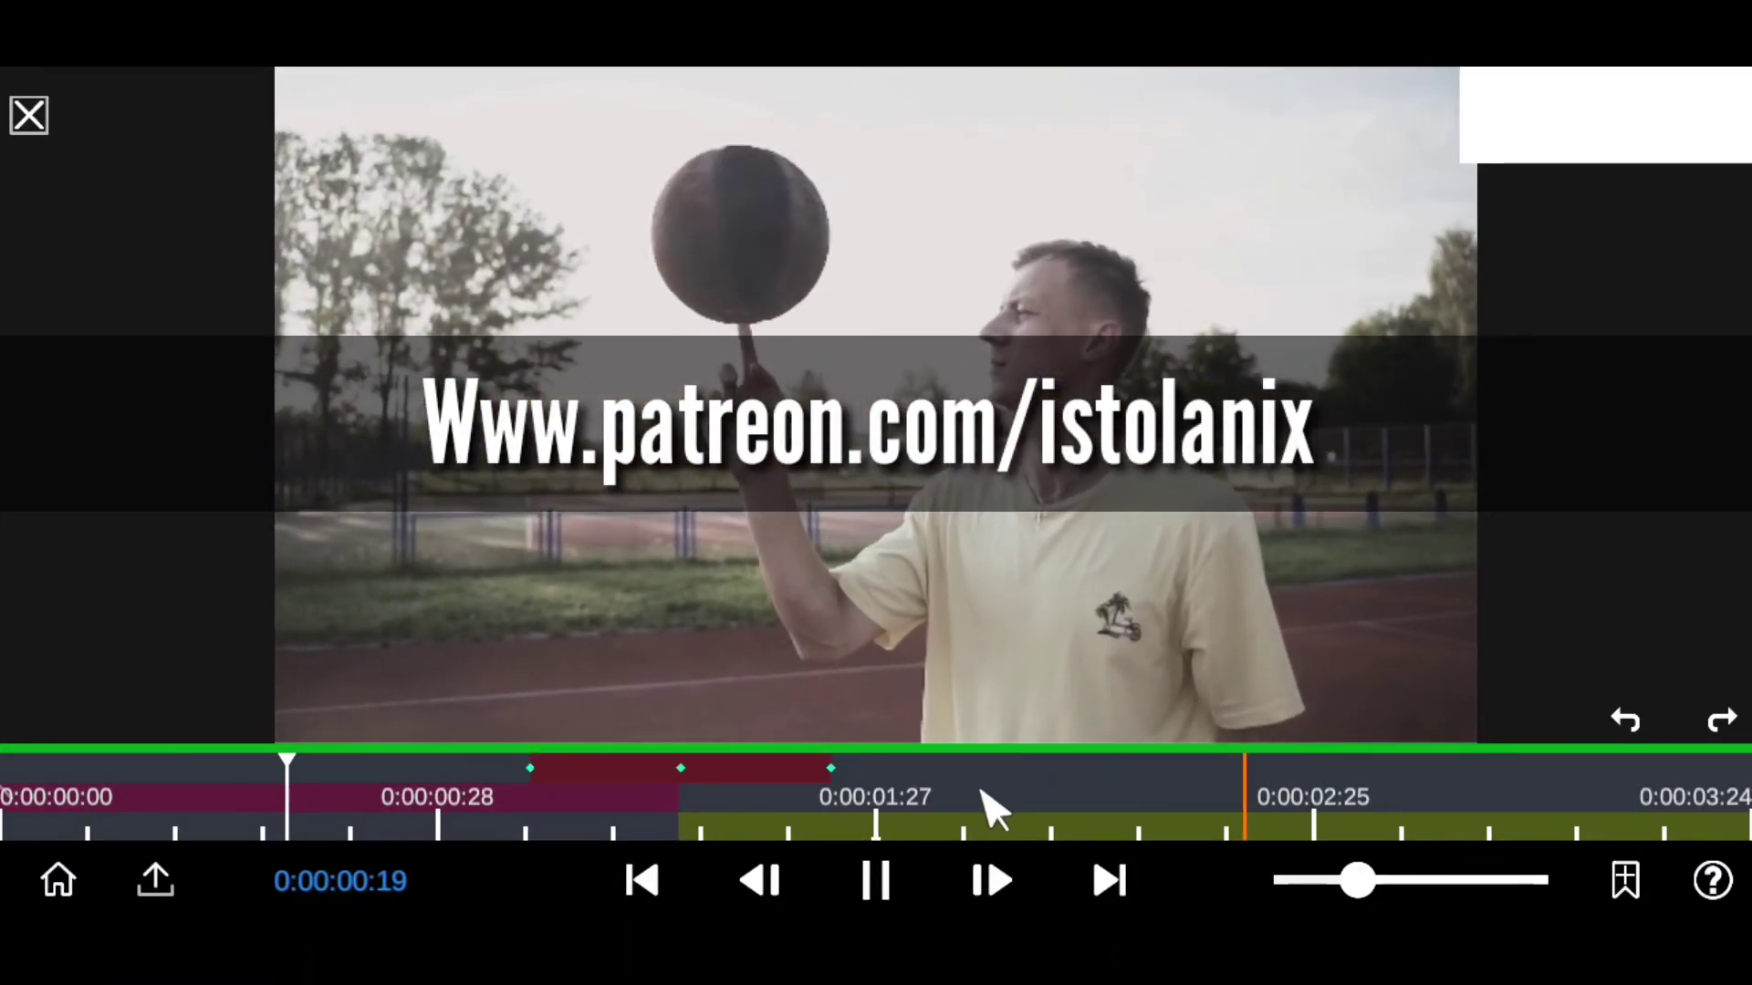
left_click(985, 810)
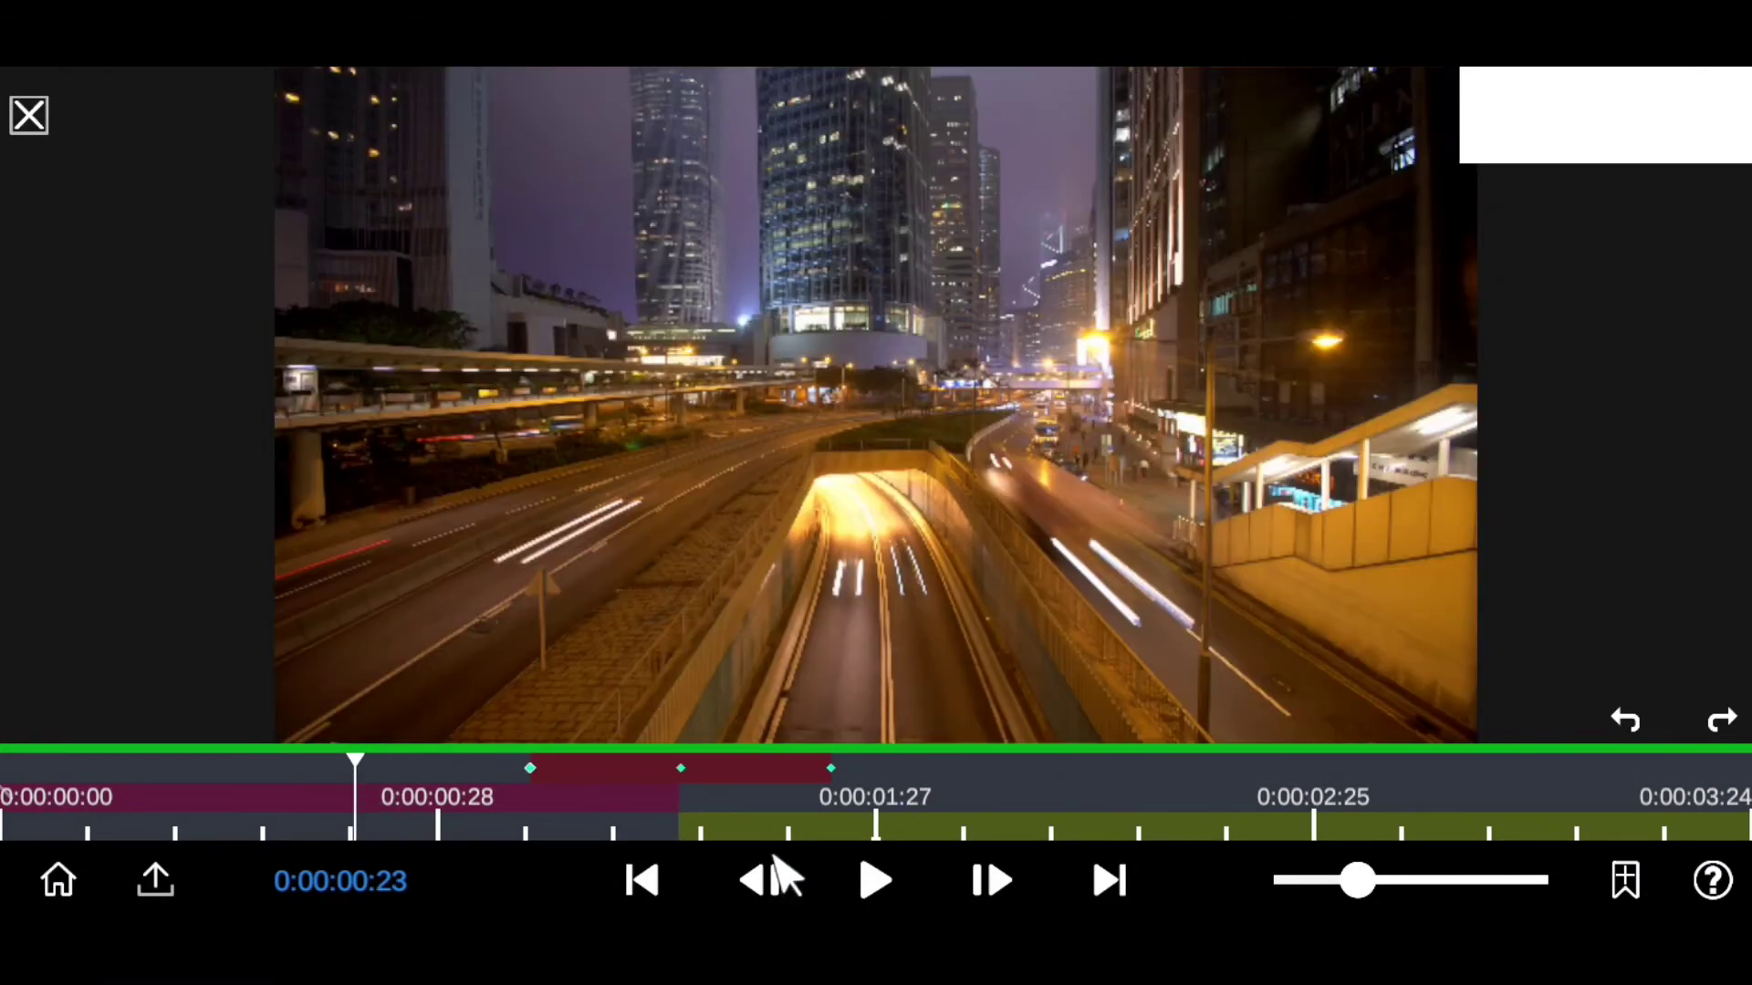
left_click(880, 881)
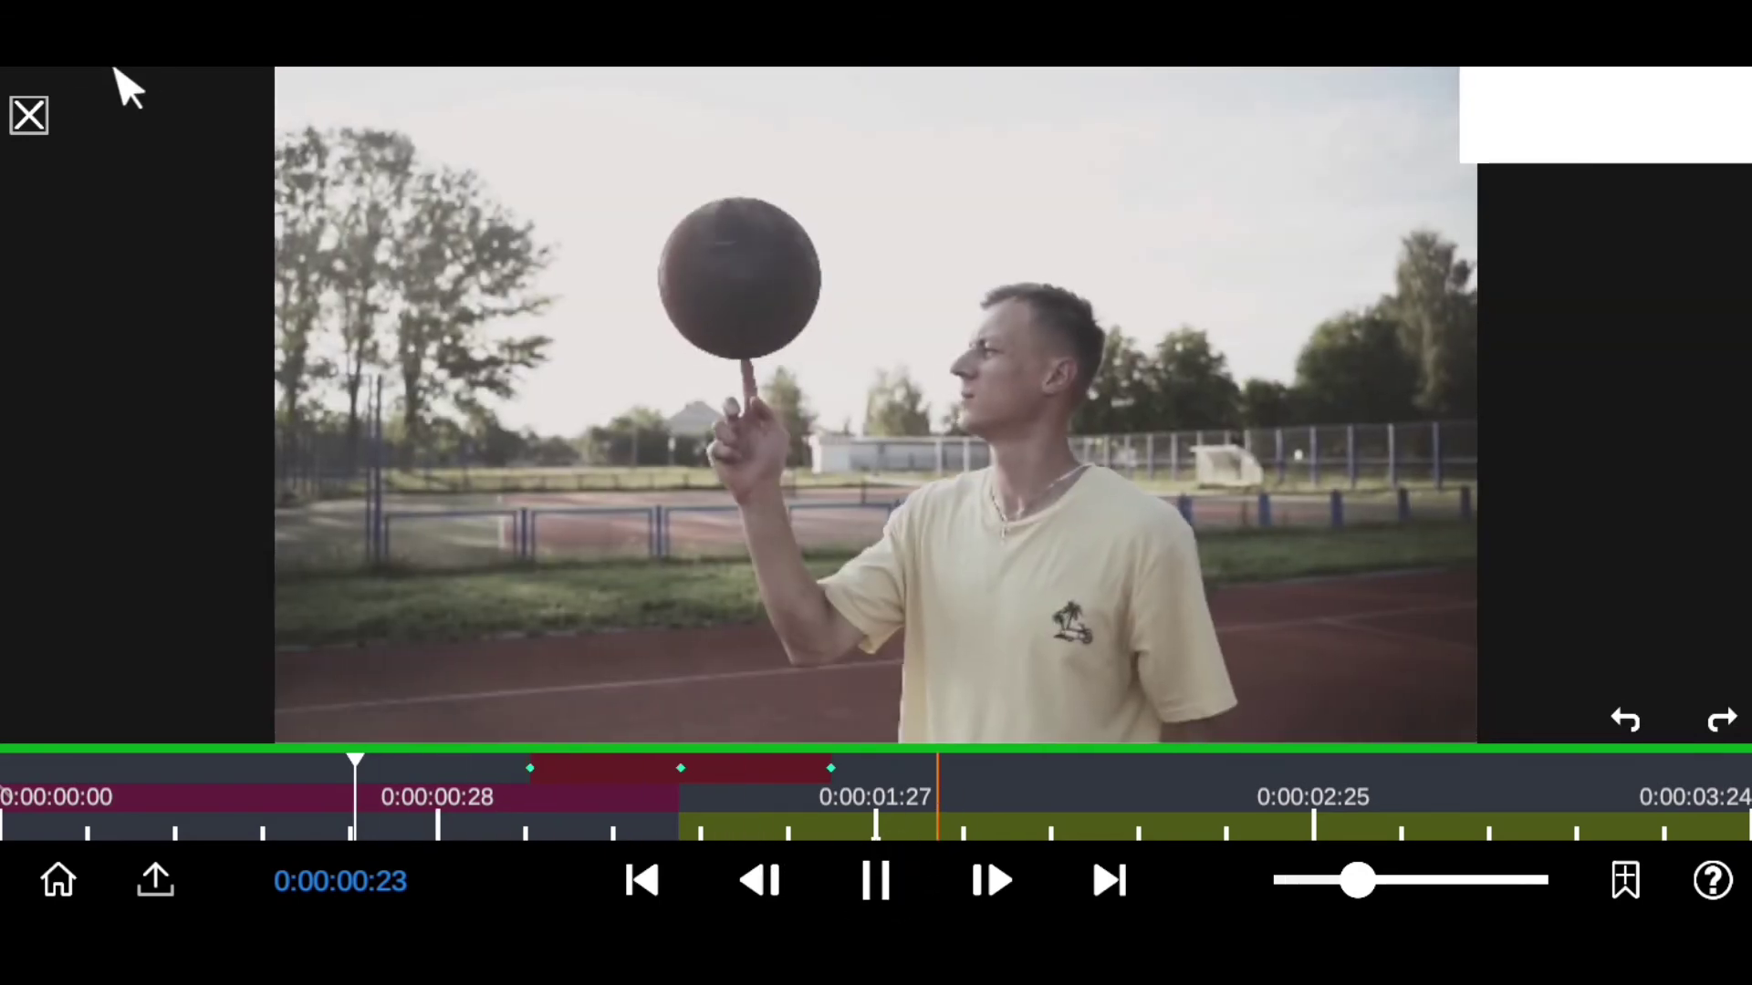
Step: Leave the enlarged preview, scrub across the adjustment layer and play the transition from 0:00:00:26 in the regular editor view
left_click(29, 117)
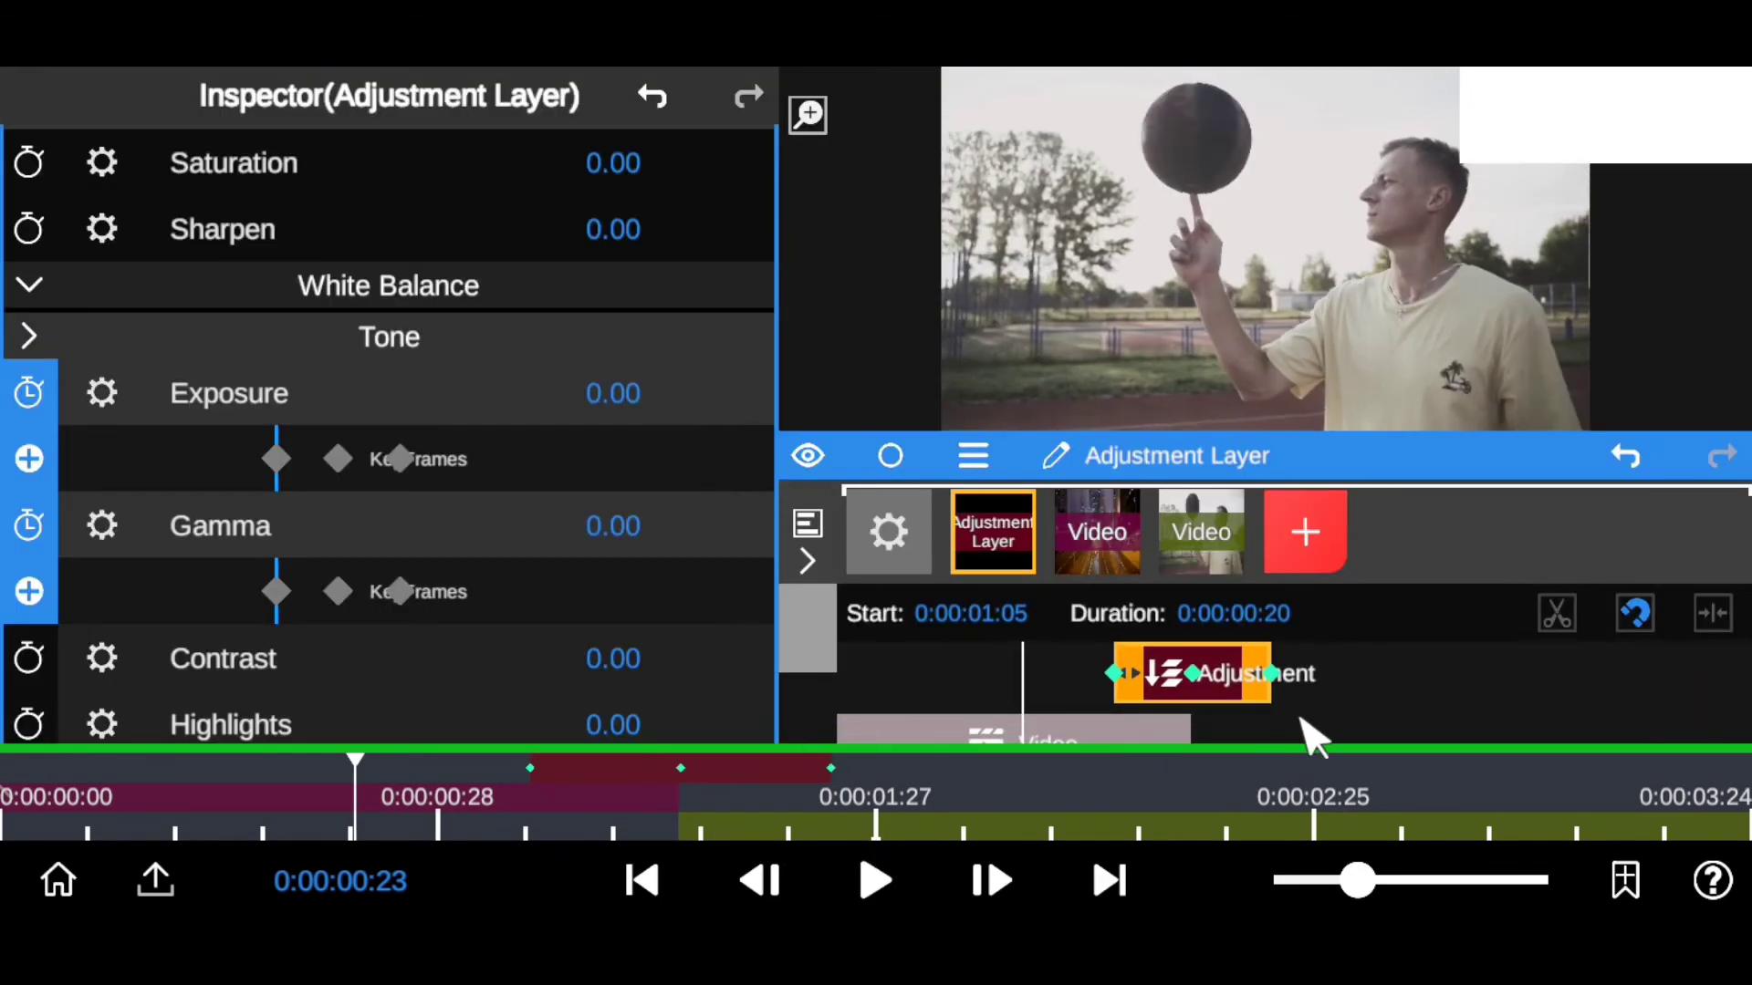
left_click_drag(1346, 462, 1339, 347)
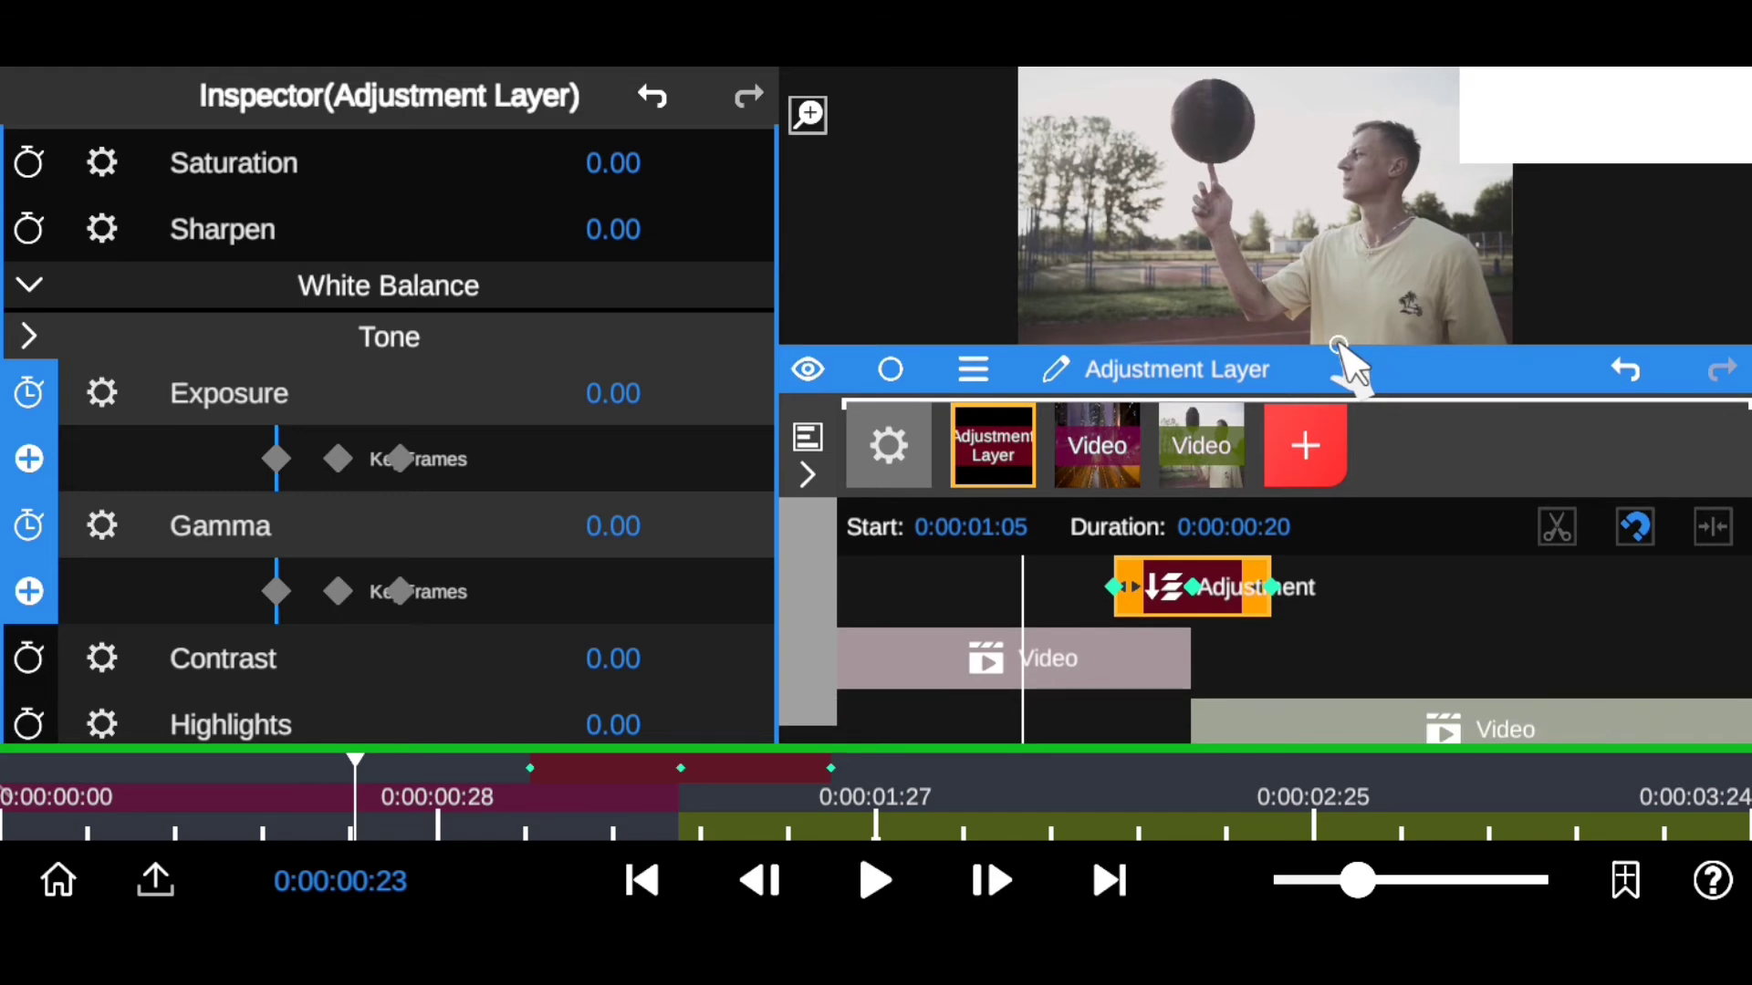
left_click_drag(657, 801, 731, 835)
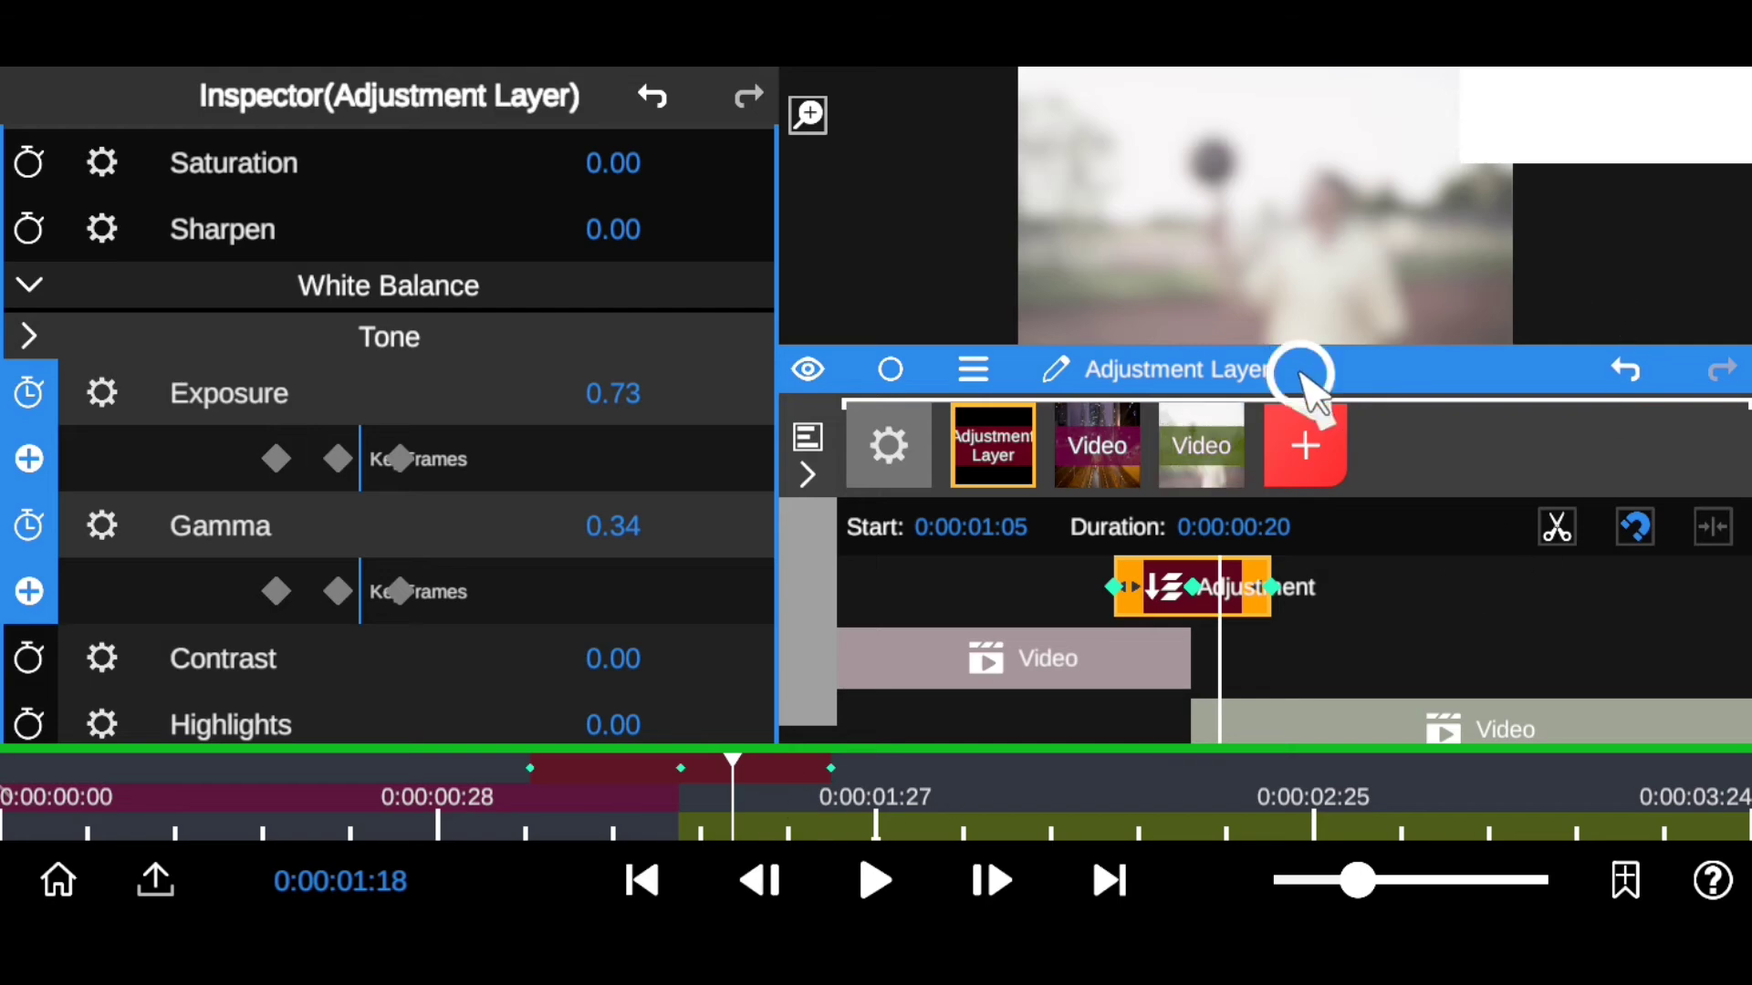
left_click_drag(1300, 374, 1311, 591)
left_click_drag(794, 826, 418, 833)
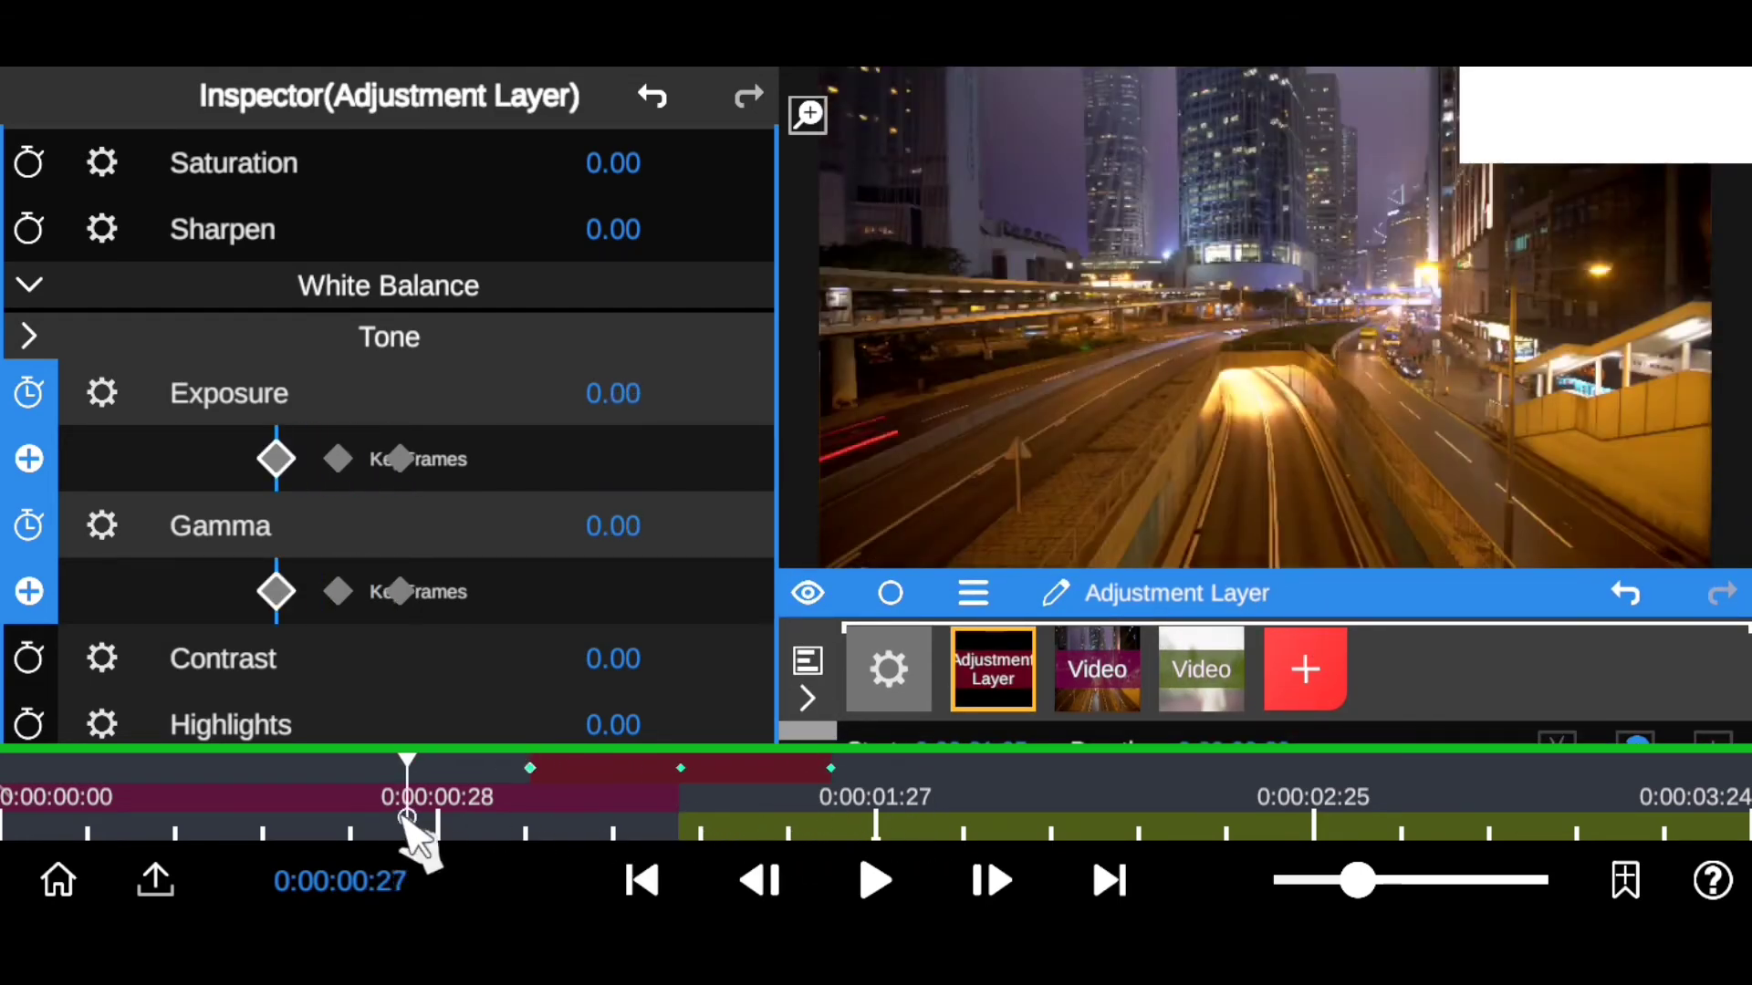
left_click(867, 880)
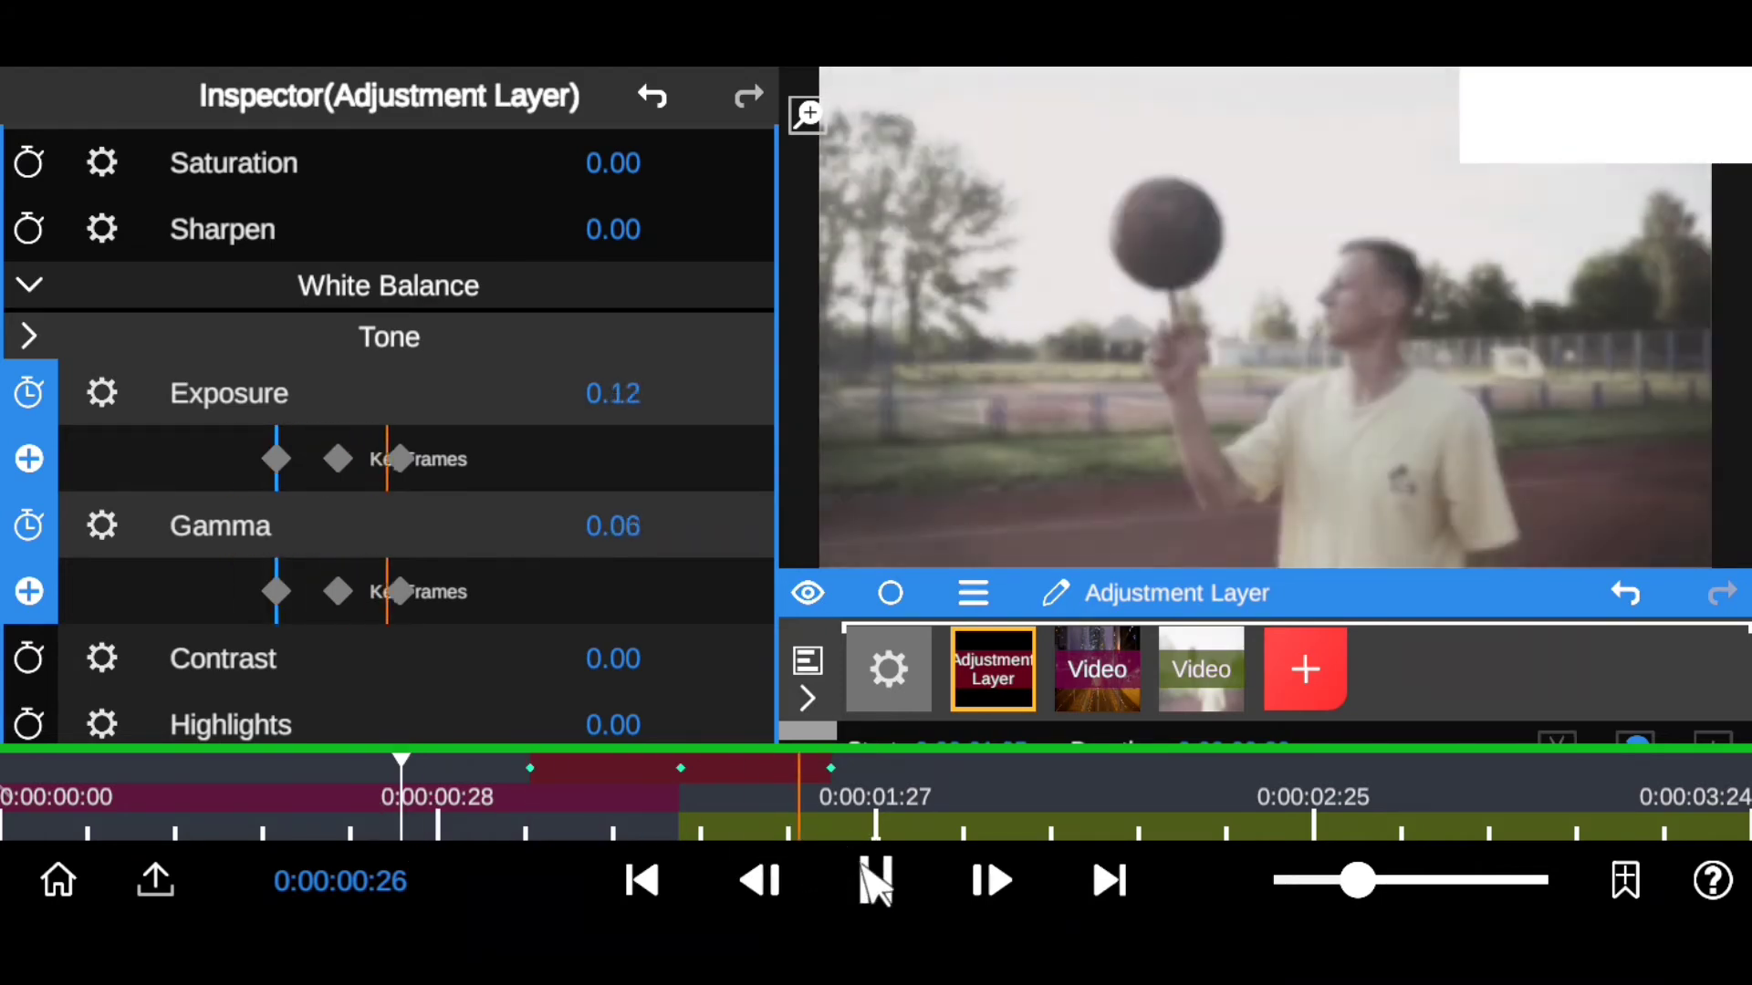
left_click(903, 871)
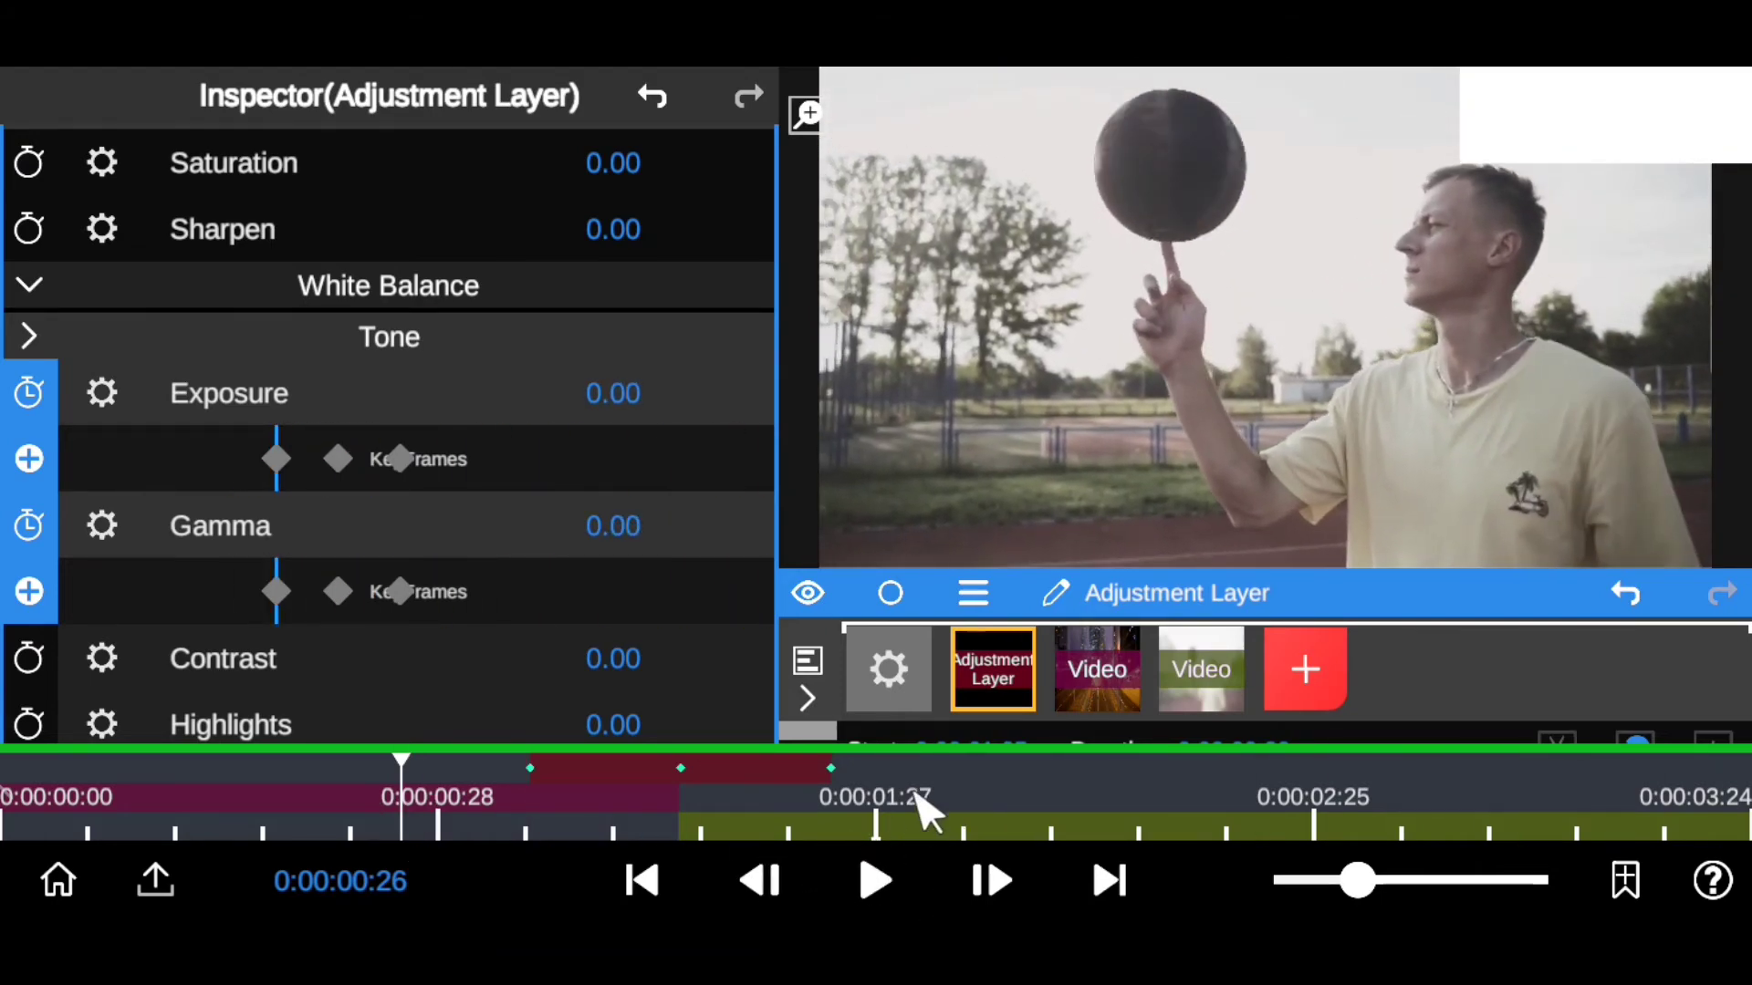
left_click_drag(916, 794, 423, 774)
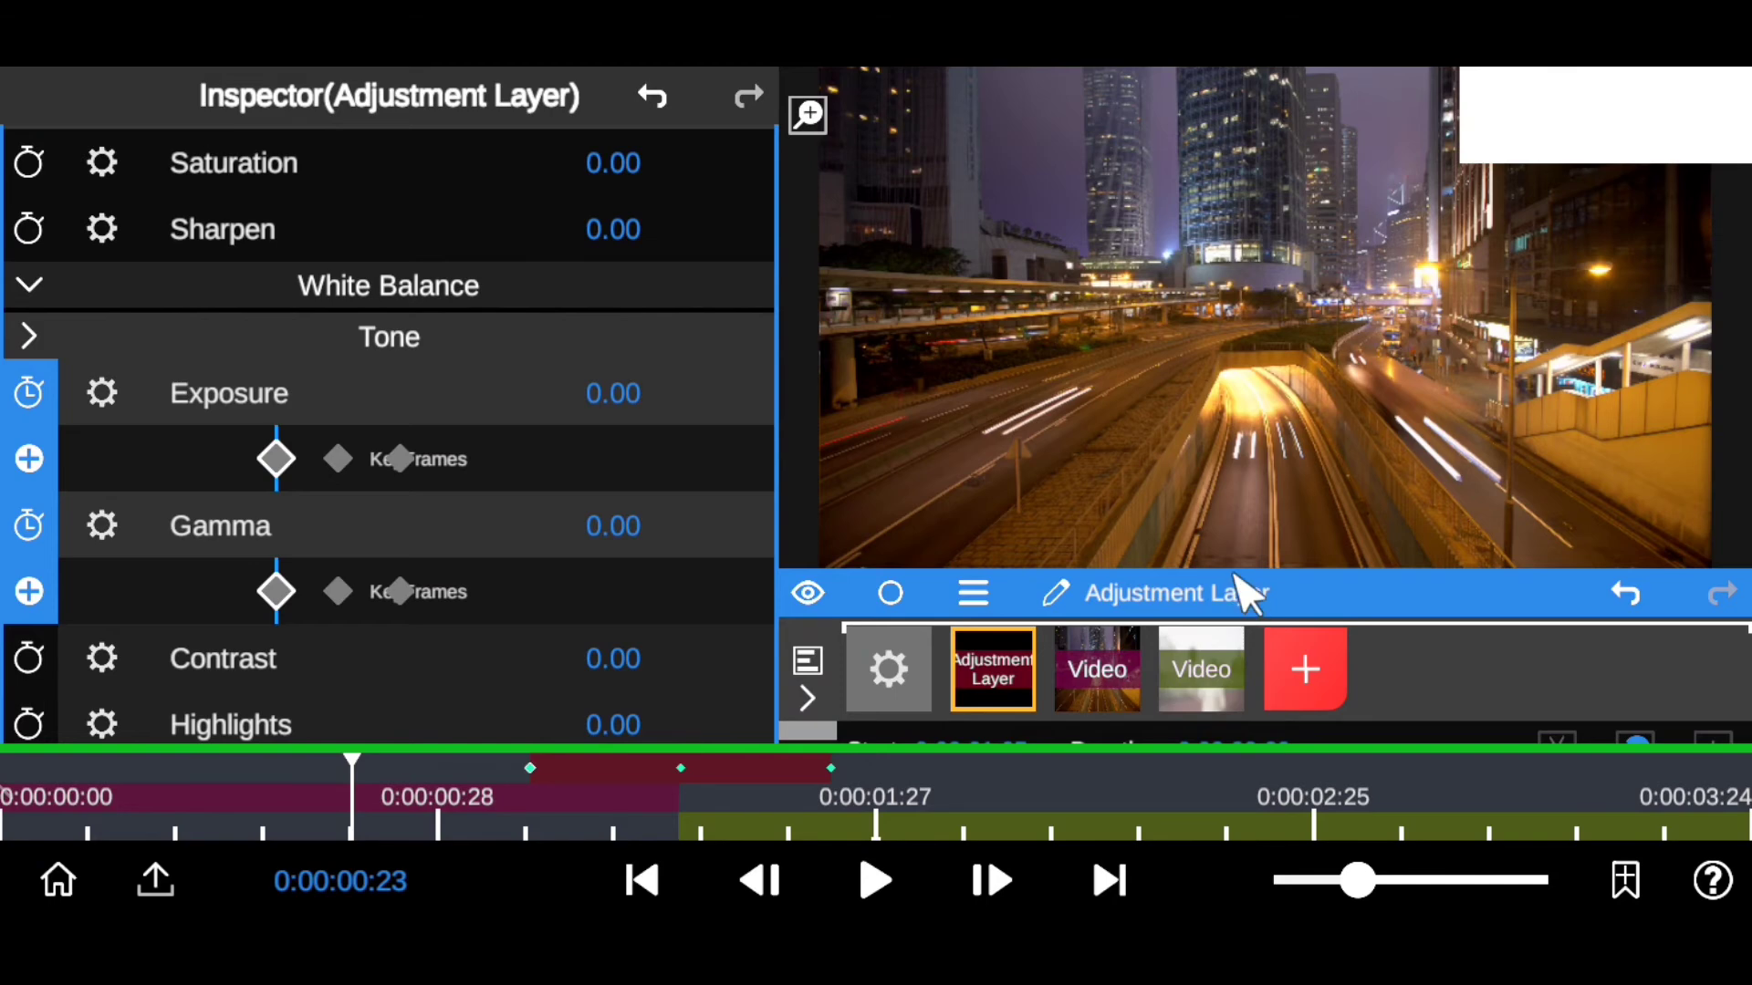
Step: Collapse the adjustment layer's Basic Correction settings and play the transition from 0:00:00:23
left_click_drag(1236, 575, 1229, 315)
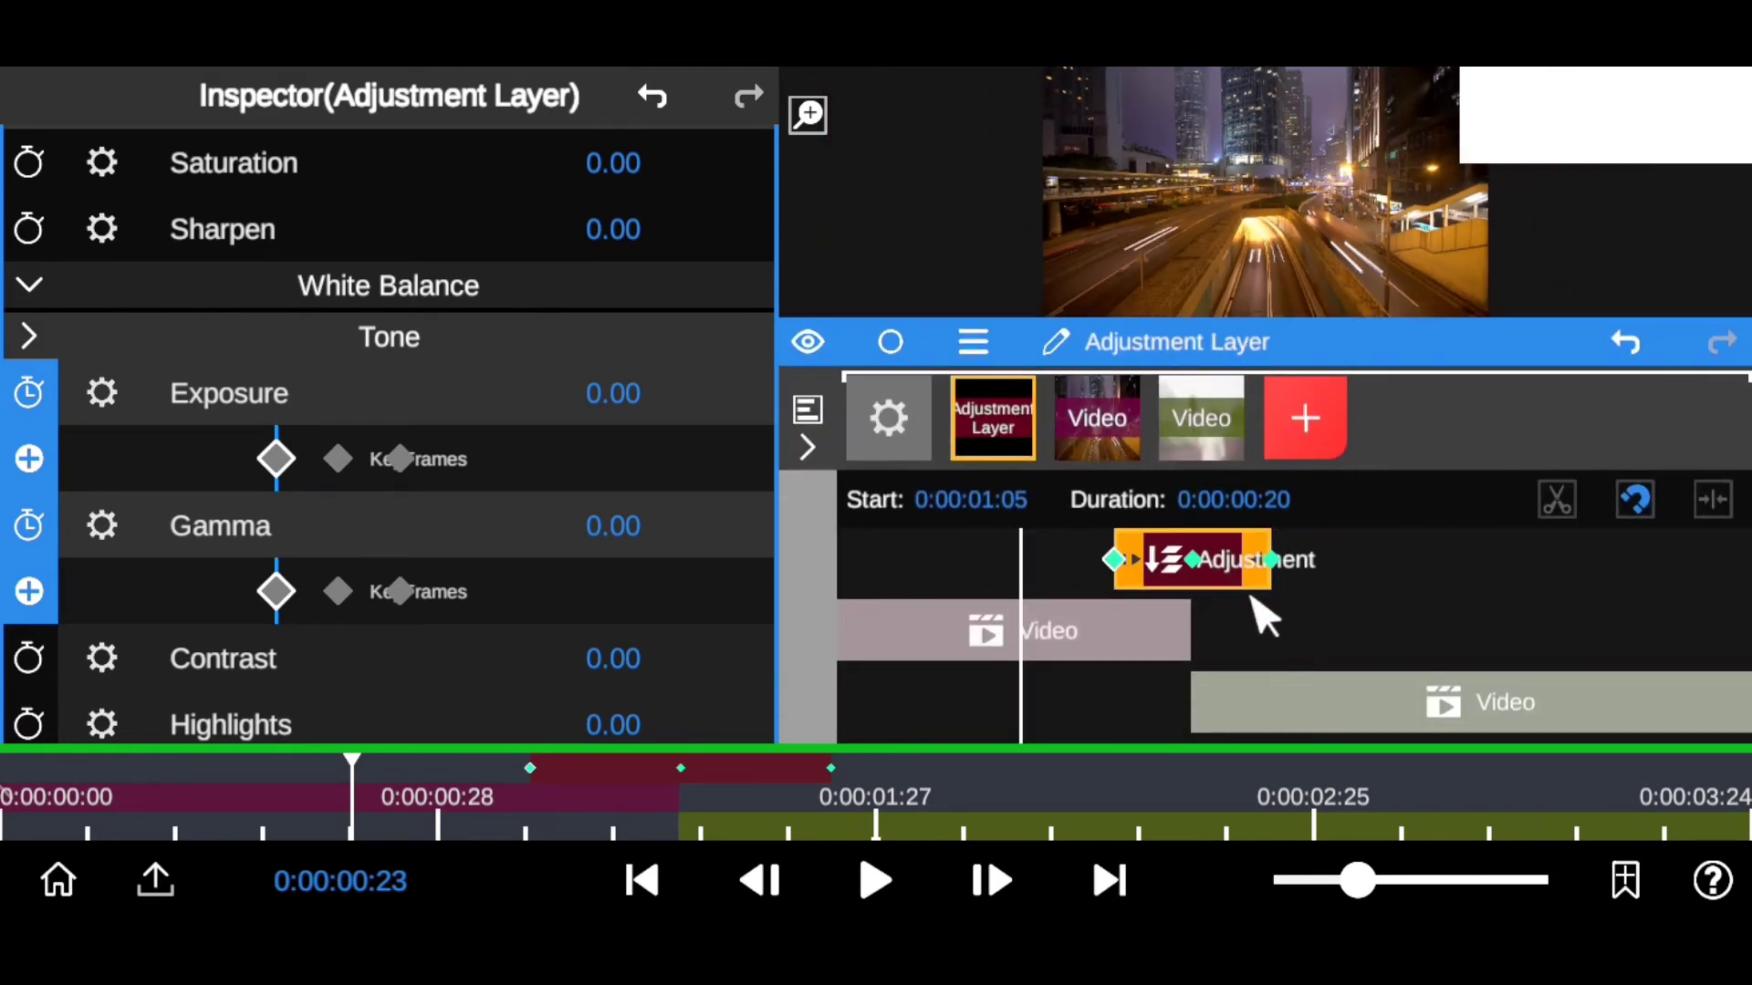
scroll(374, 456, "up", 2)
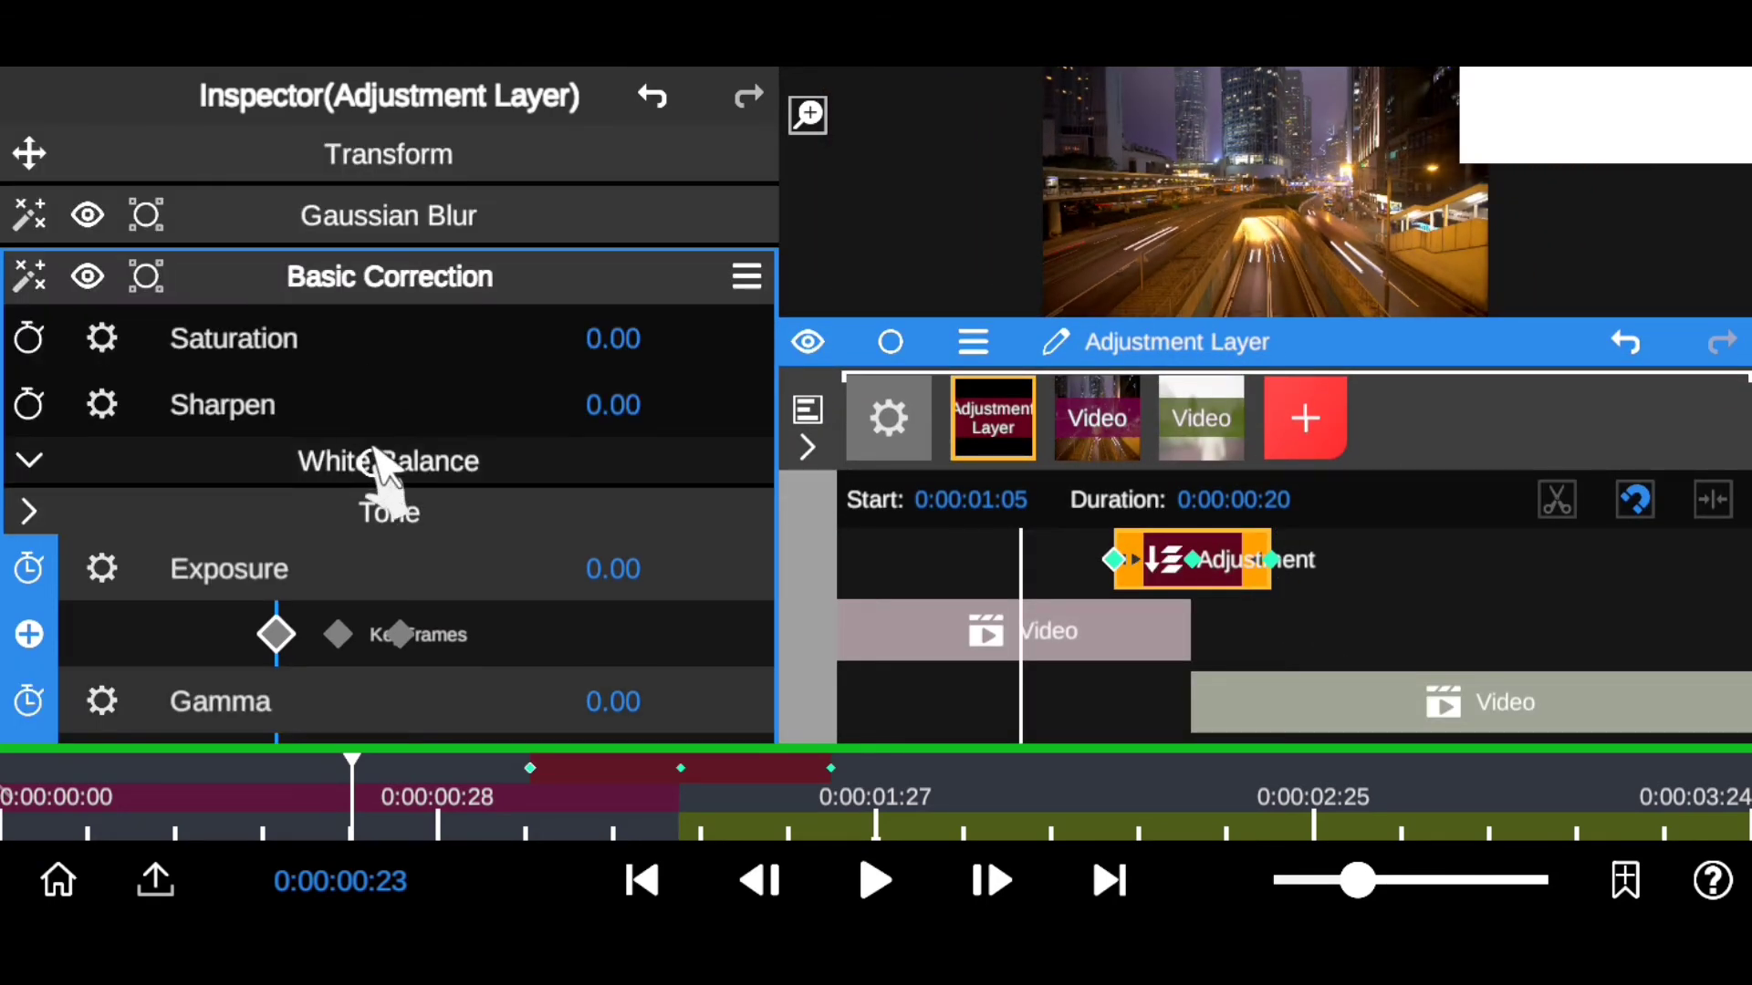
left_click(364, 276)
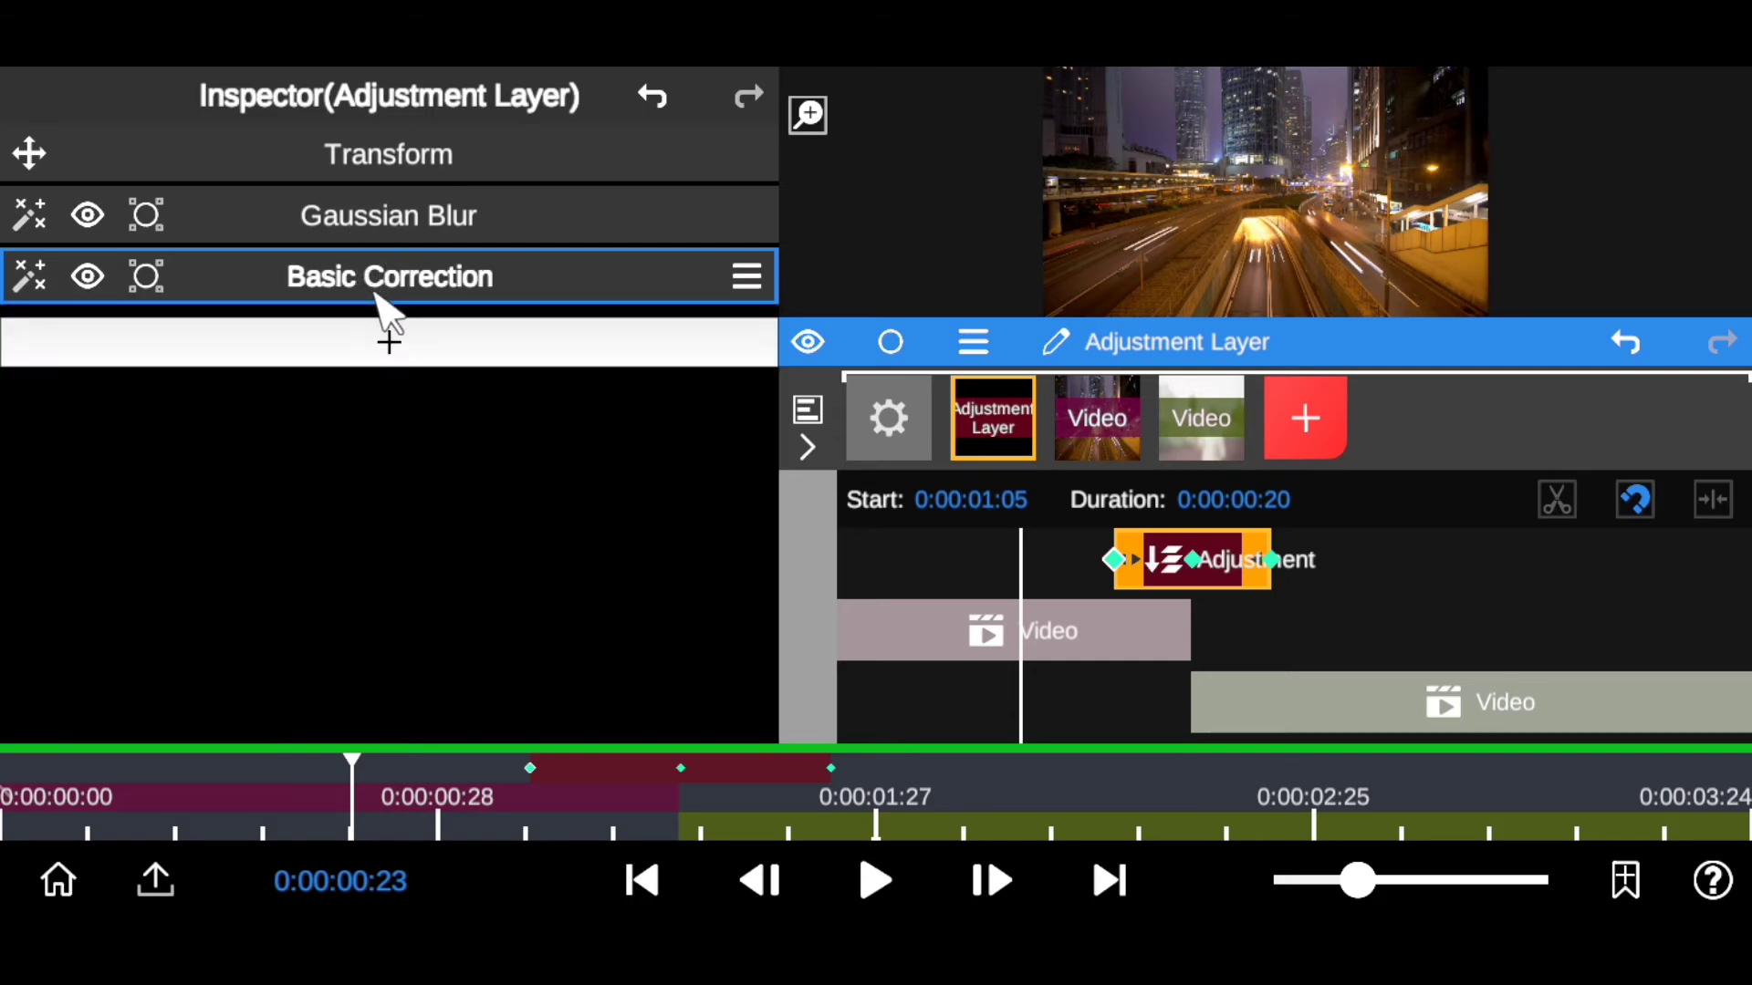
left_click_drag(1368, 342, 1388, 418)
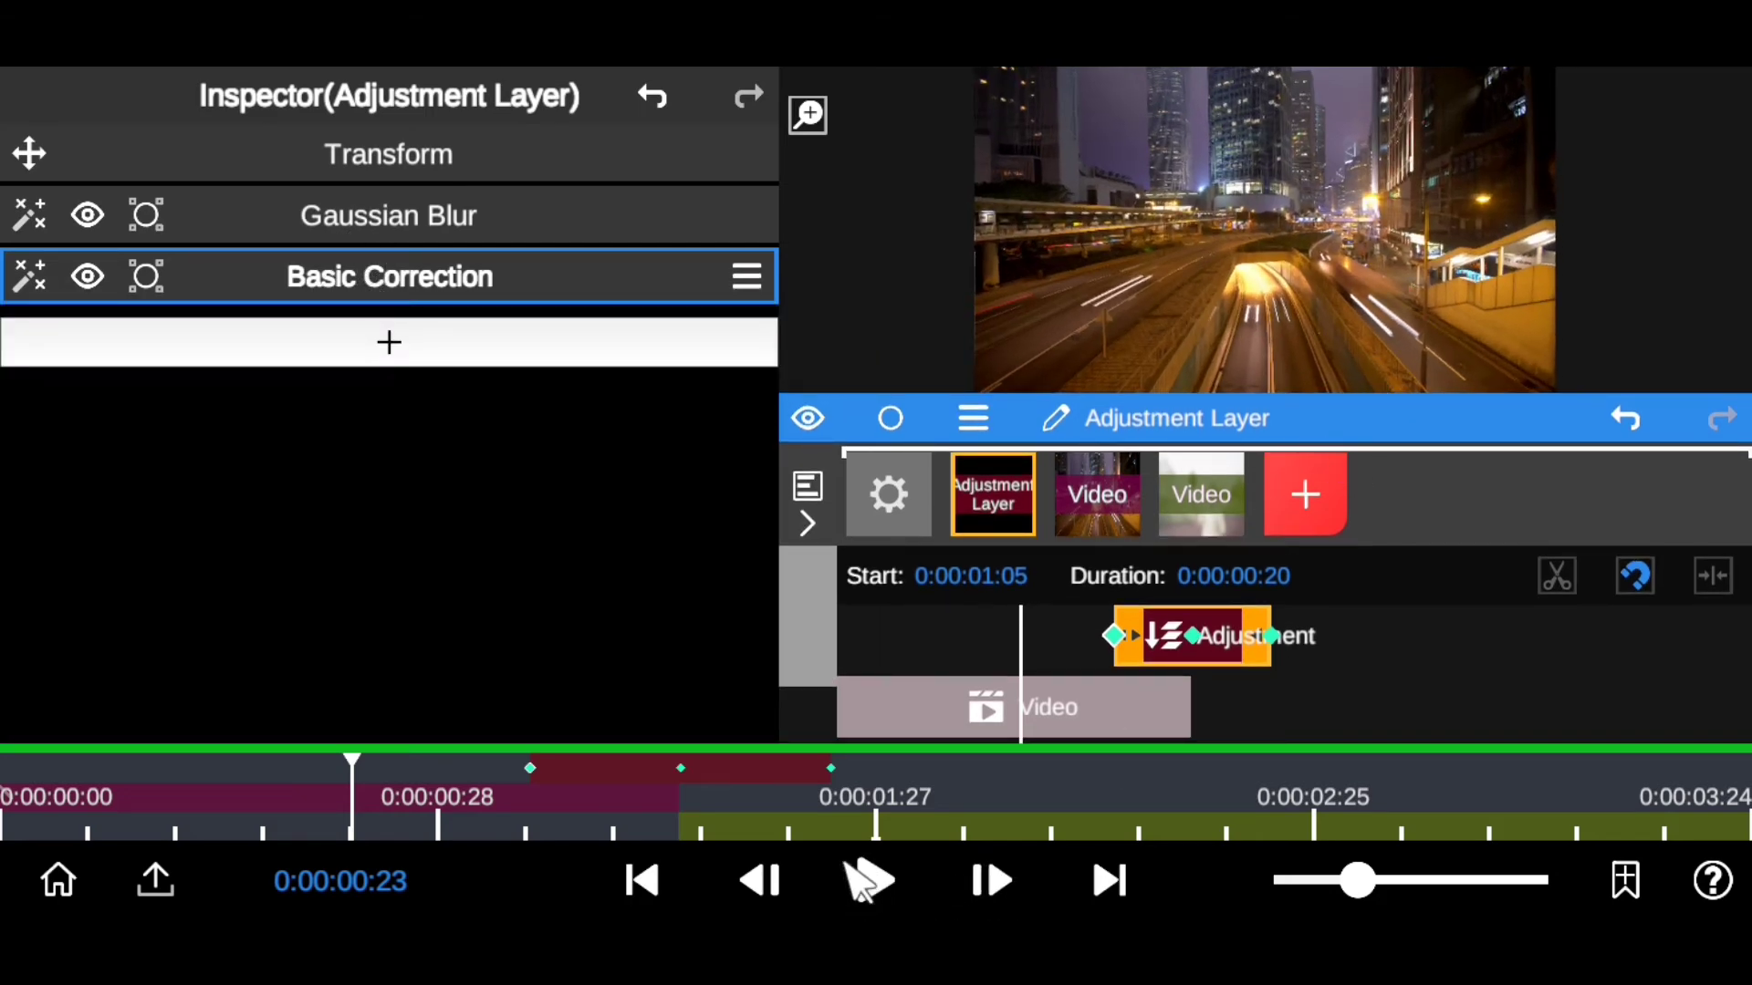
left_click(876, 880)
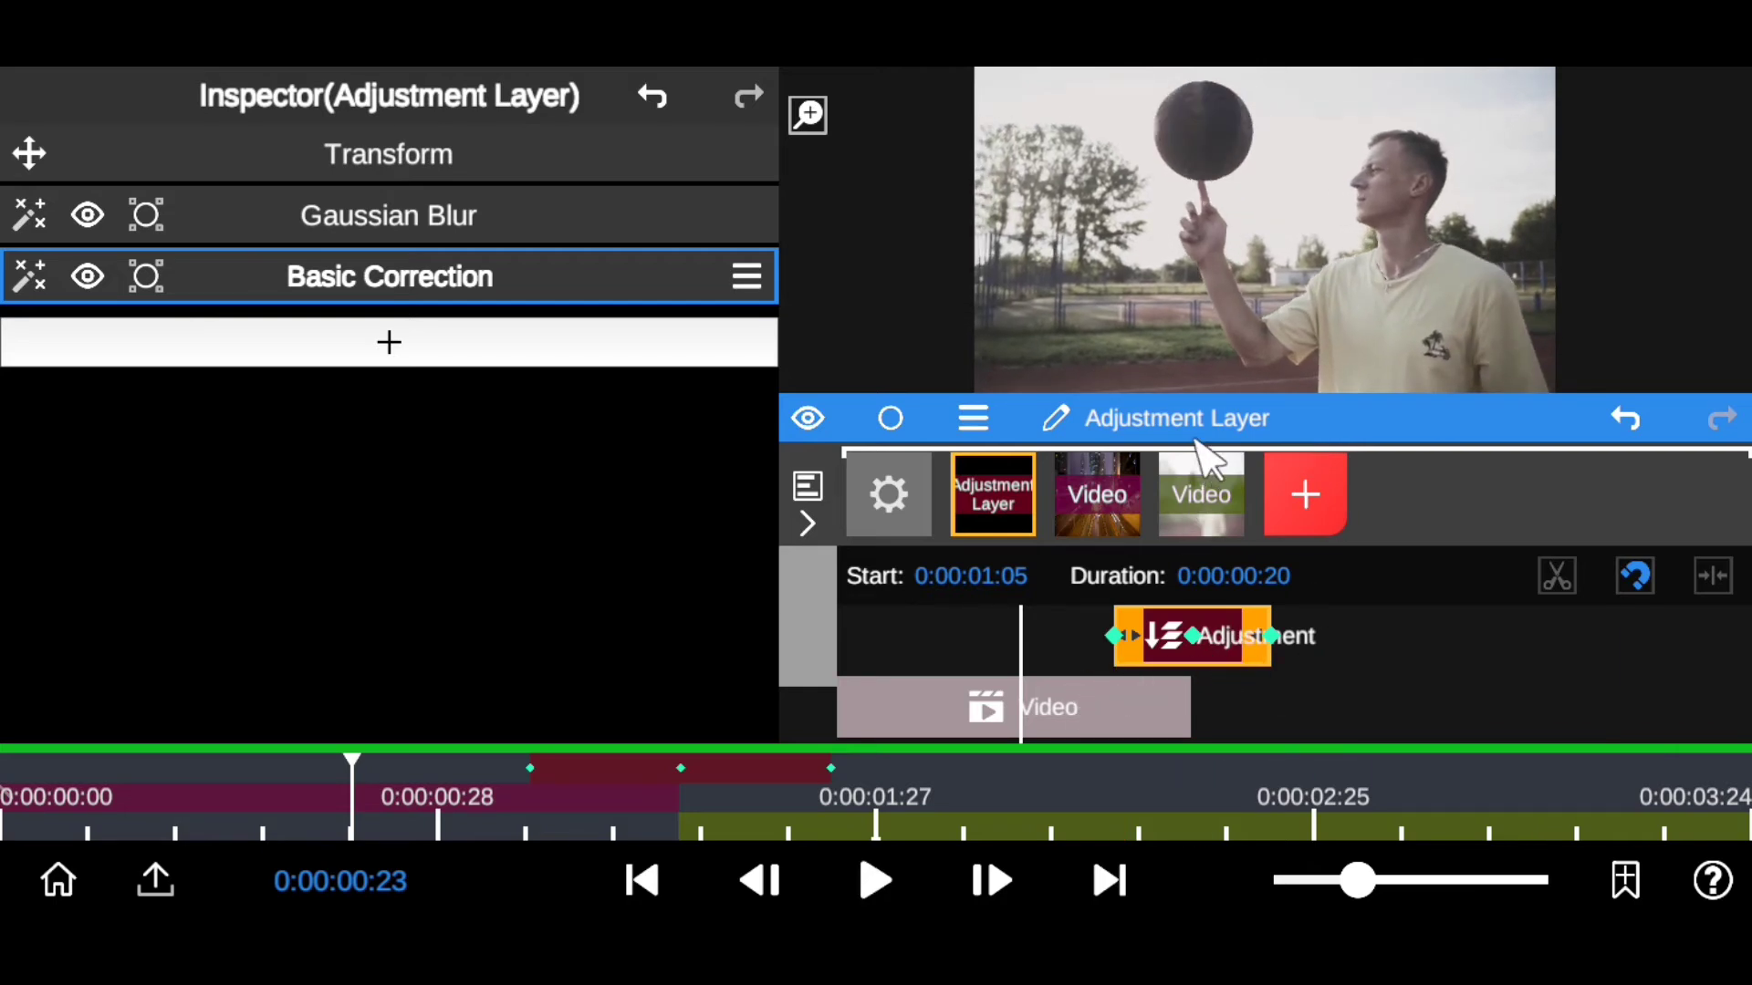
Step: Delete both video clips from the timeline, leaving only the adjustment layer
left_click_drag(1209, 420, 1206, 277)
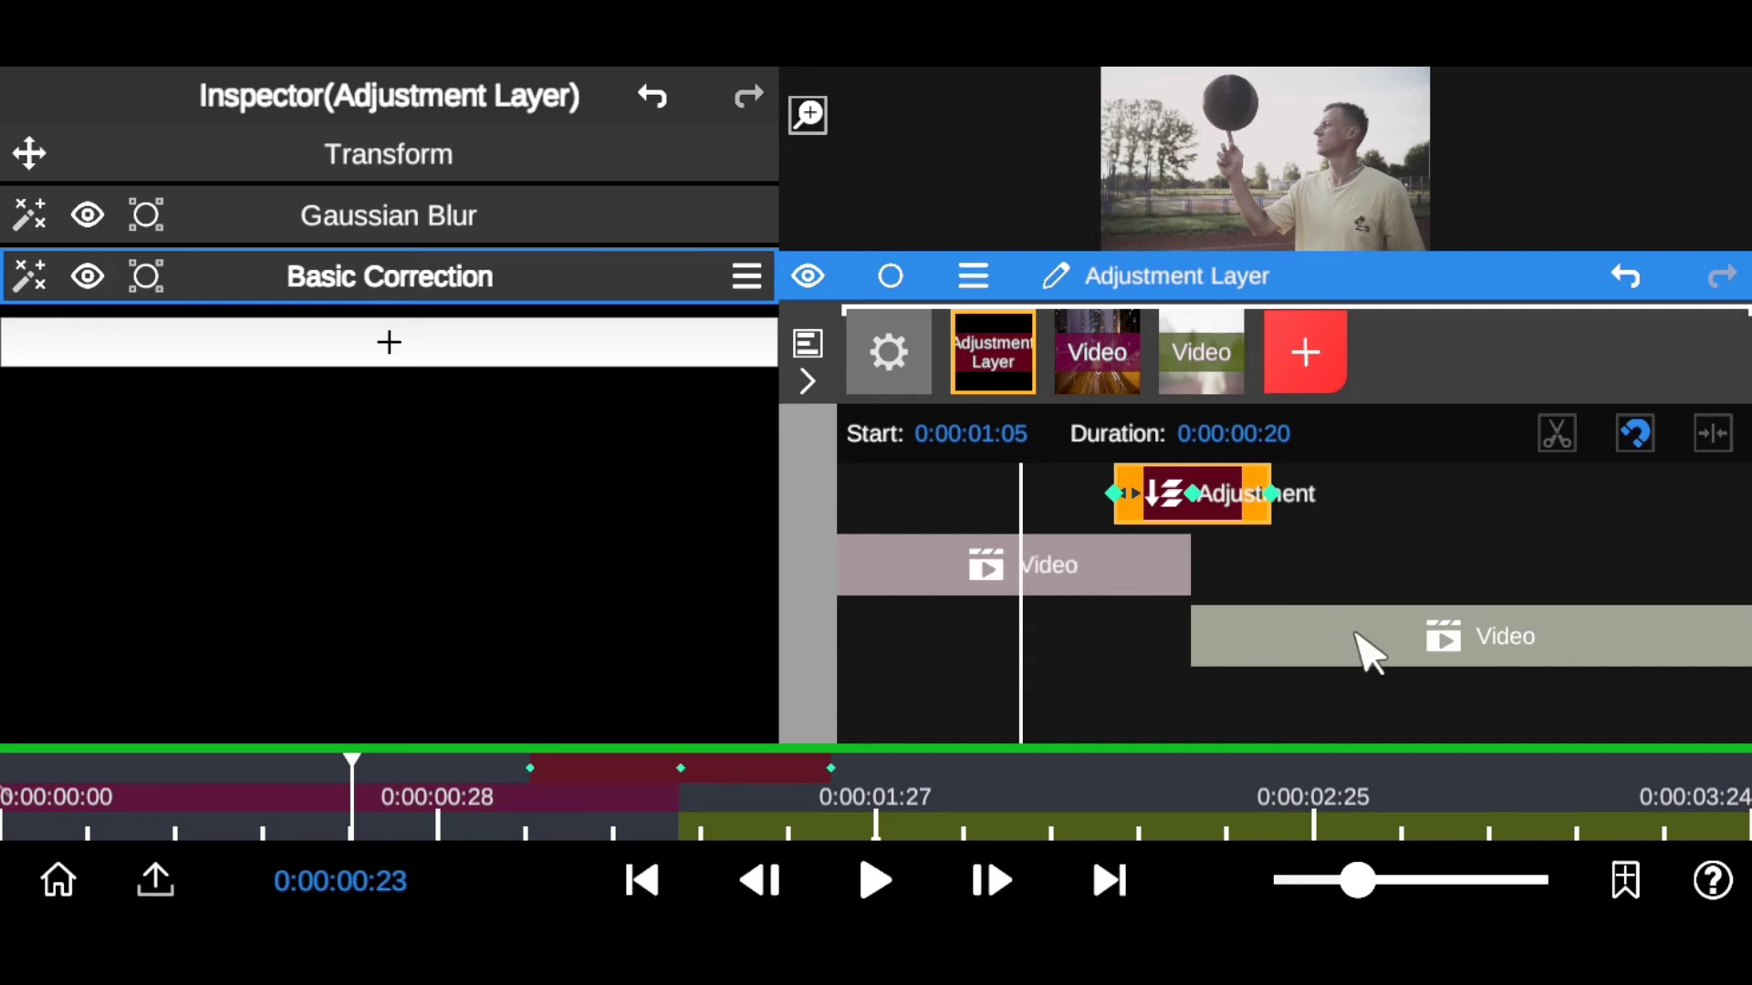
left_click(1084, 570)
left_click(972, 276)
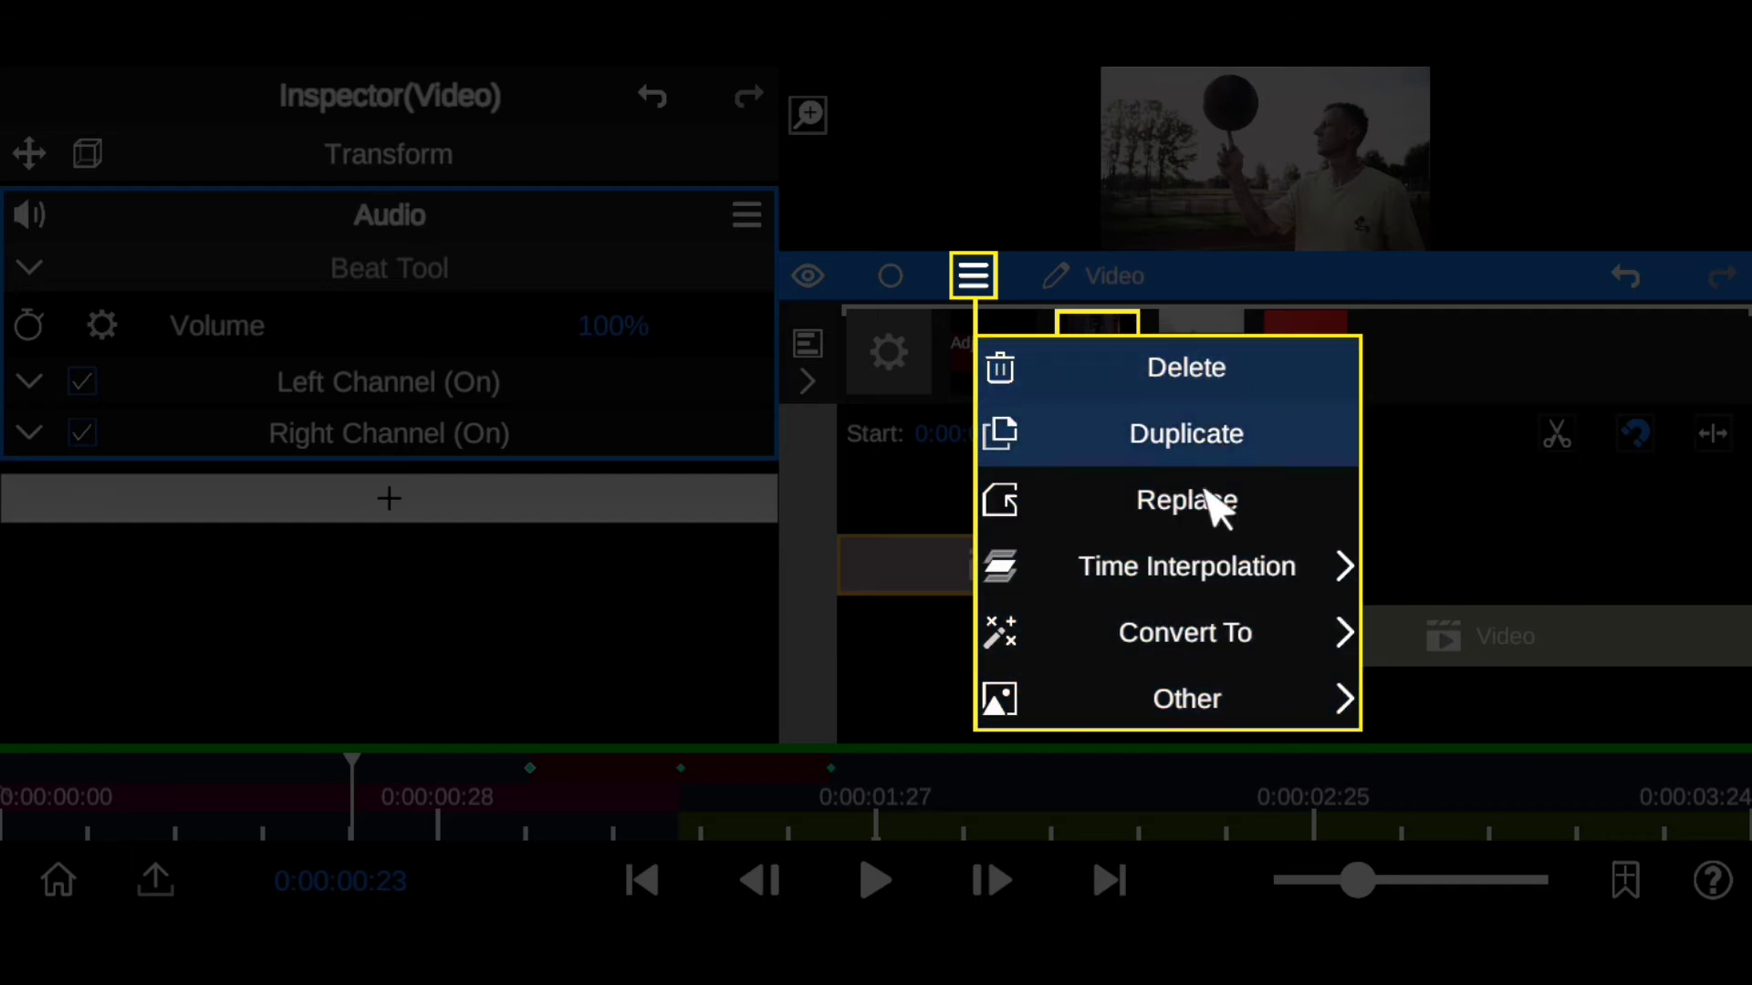
left_click(1218, 365)
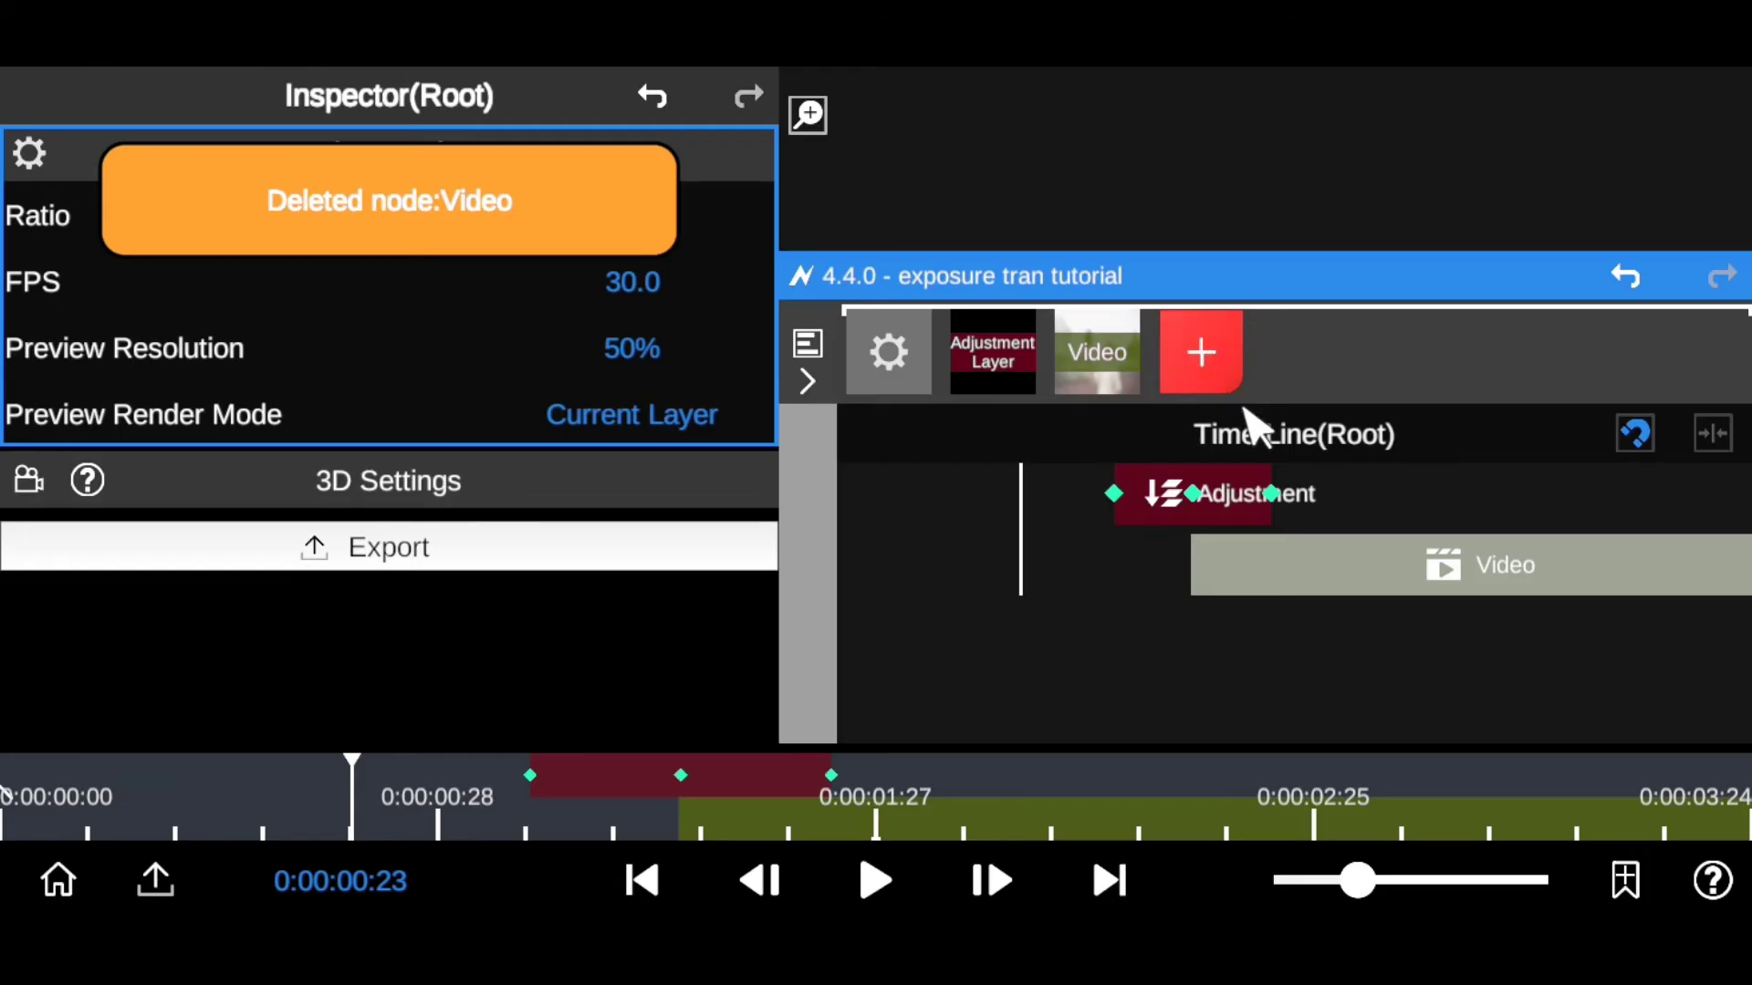
left_click(1516, 573)
left_click(974, 275)
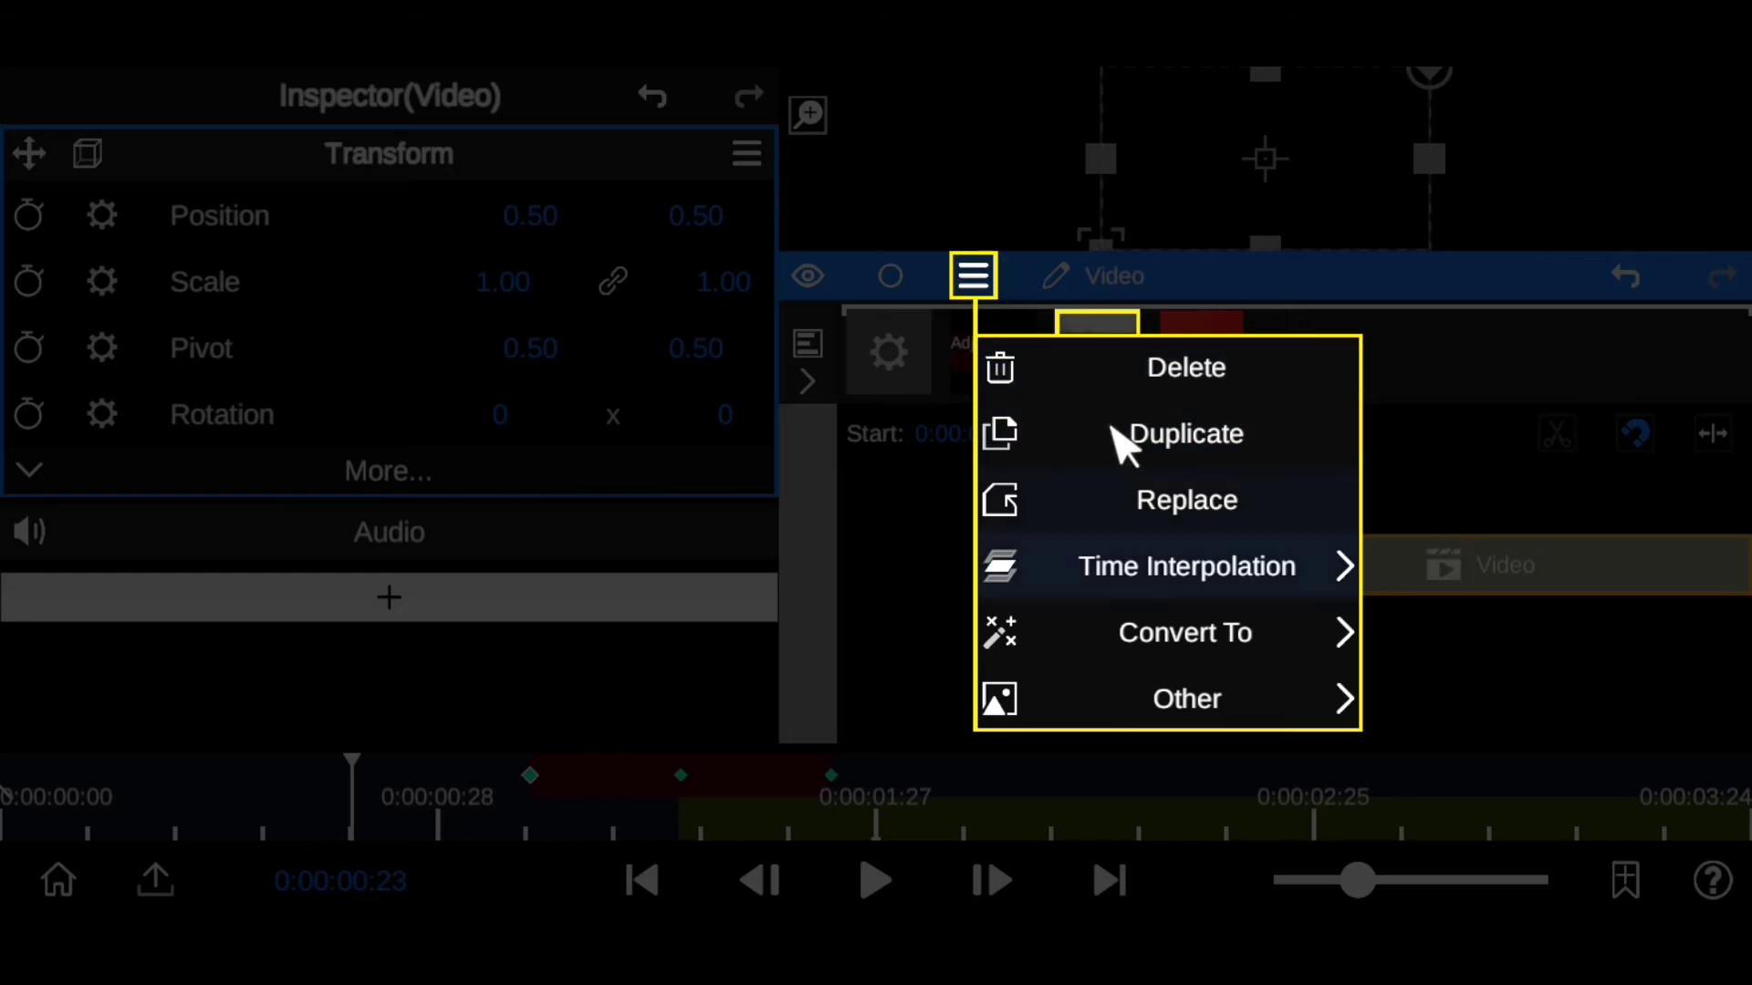
left_click(1209, 372)
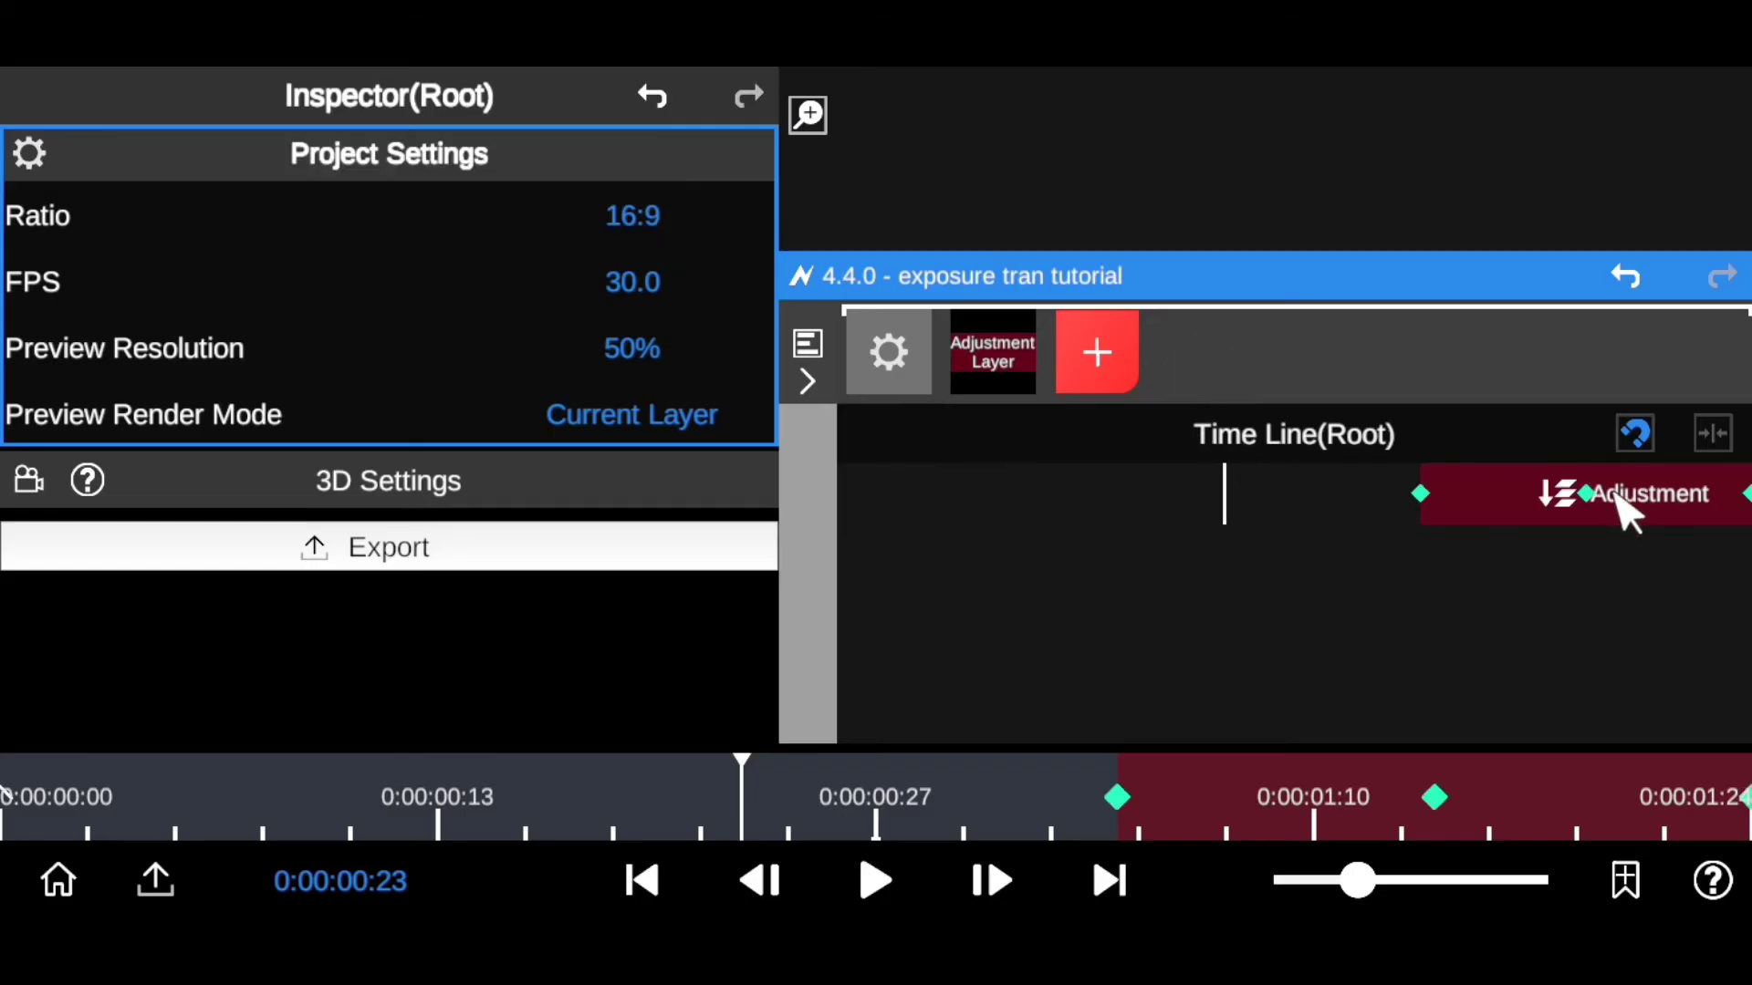
Step: Move the adjustment layer to the very start of the timeline at 0:00:00:00
scroll(977, 520, "up", 3)
left_click_drag(1678, 515, 752, 516)
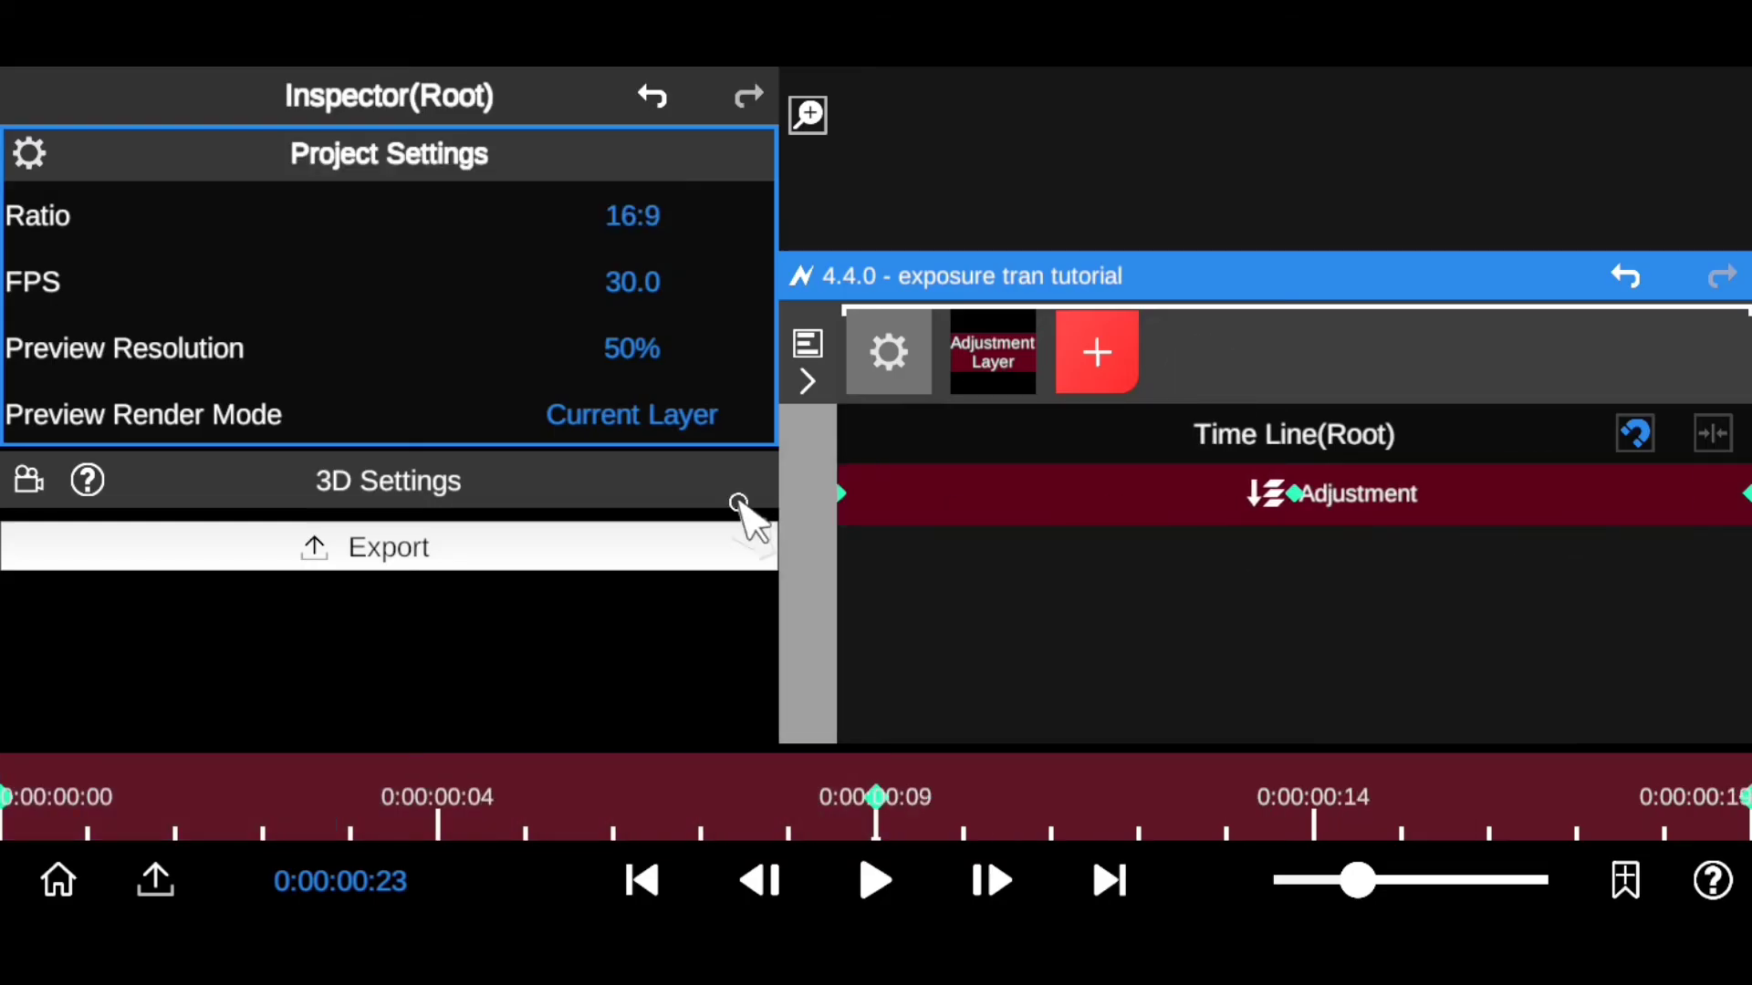
Step: Export the project to the camera roll with Append Template turned on, and close the export confirmation
left_click(155, 883)
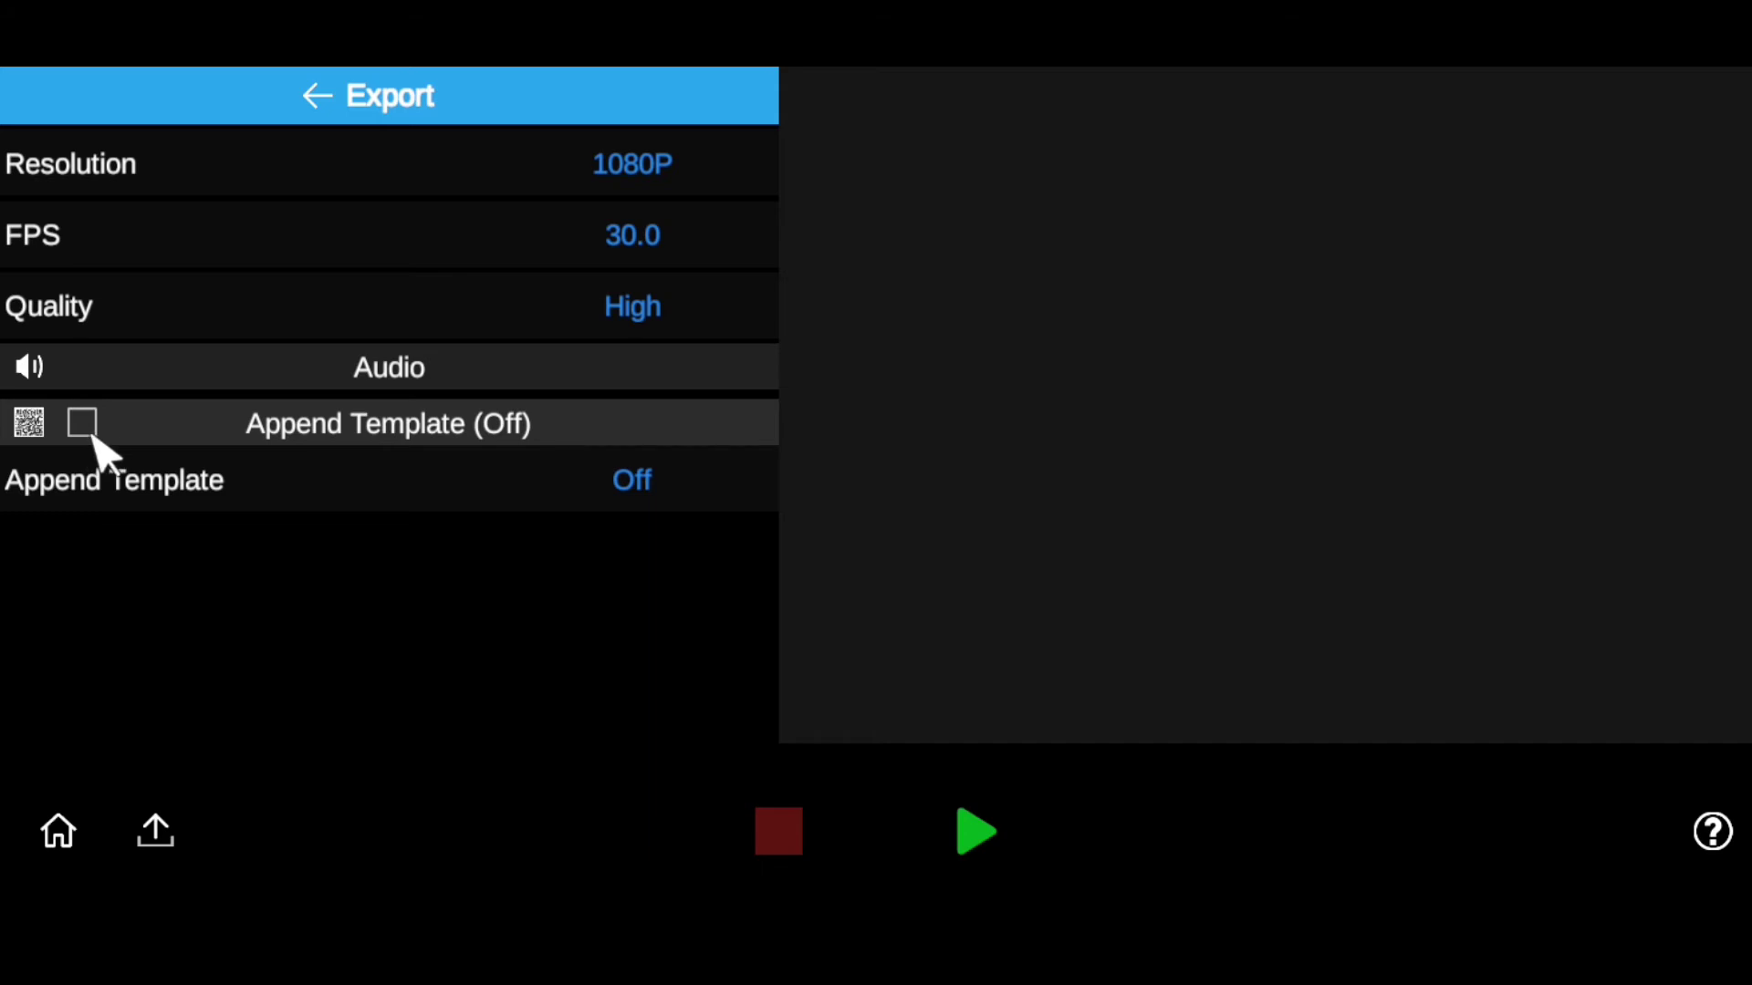
left_click(73, 429)
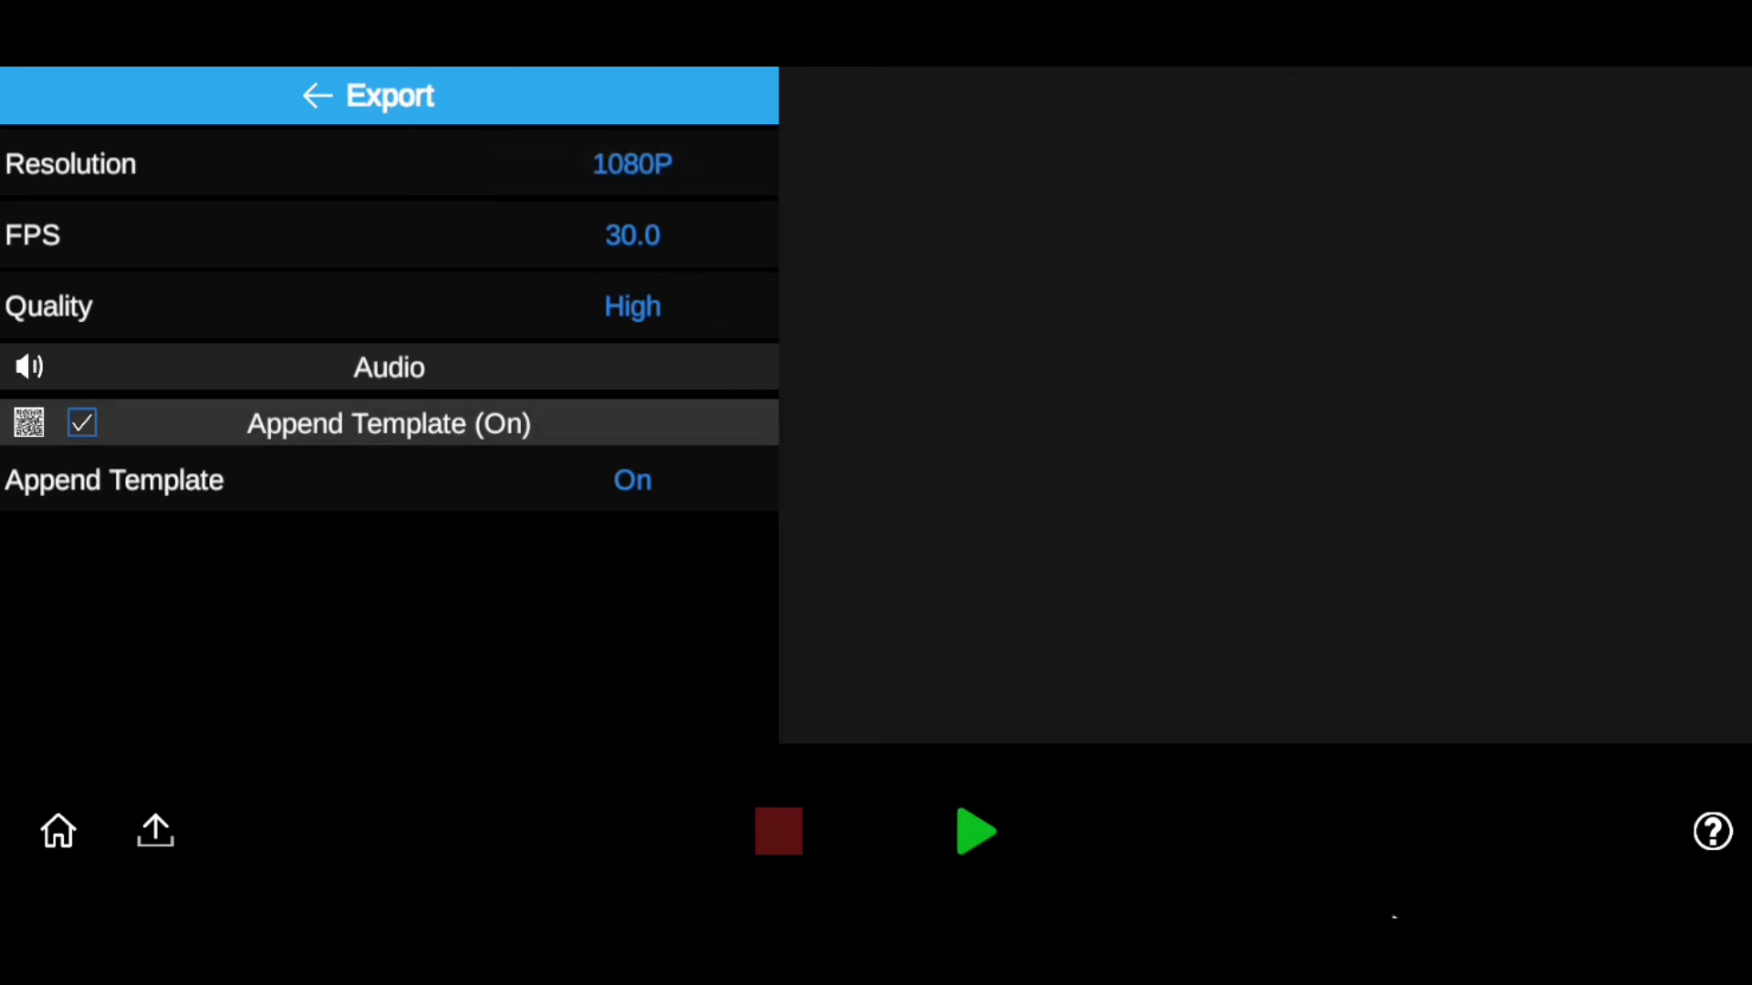
left_click(978, 832)
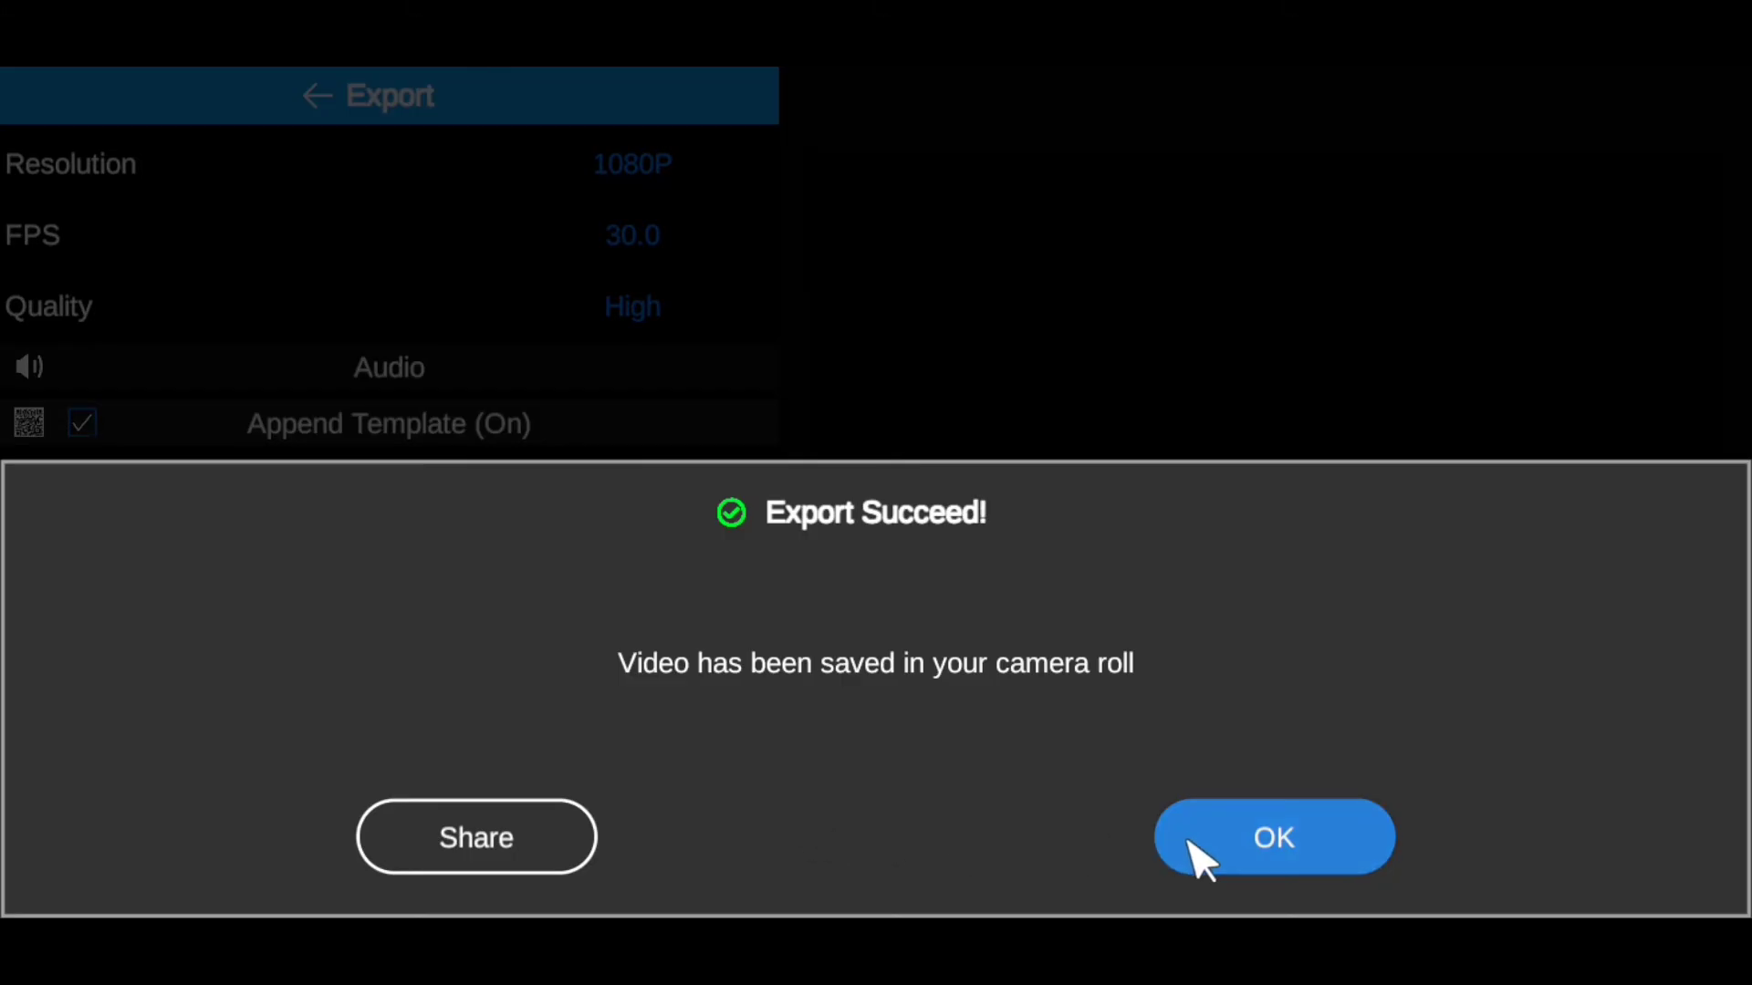
left_click(1190, 841)
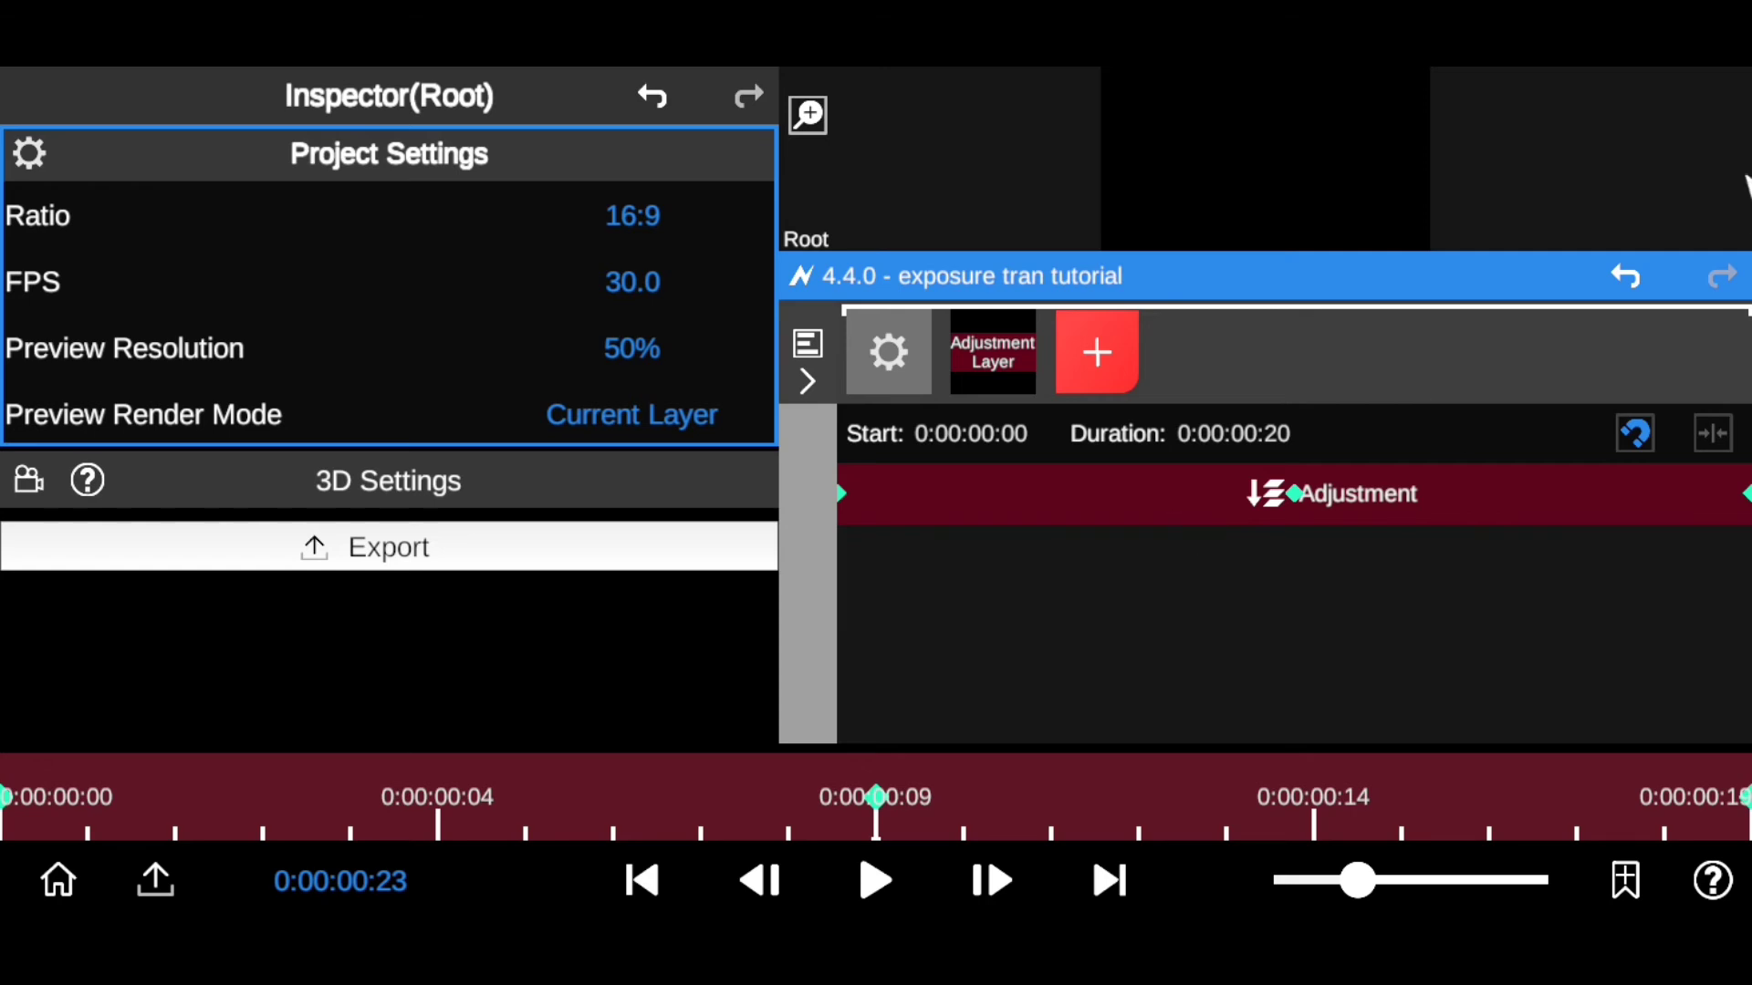
Step: Undo the adjustment layer's move to the start of the timeline
left_click(1628, 277)
left_click(1628, 277)
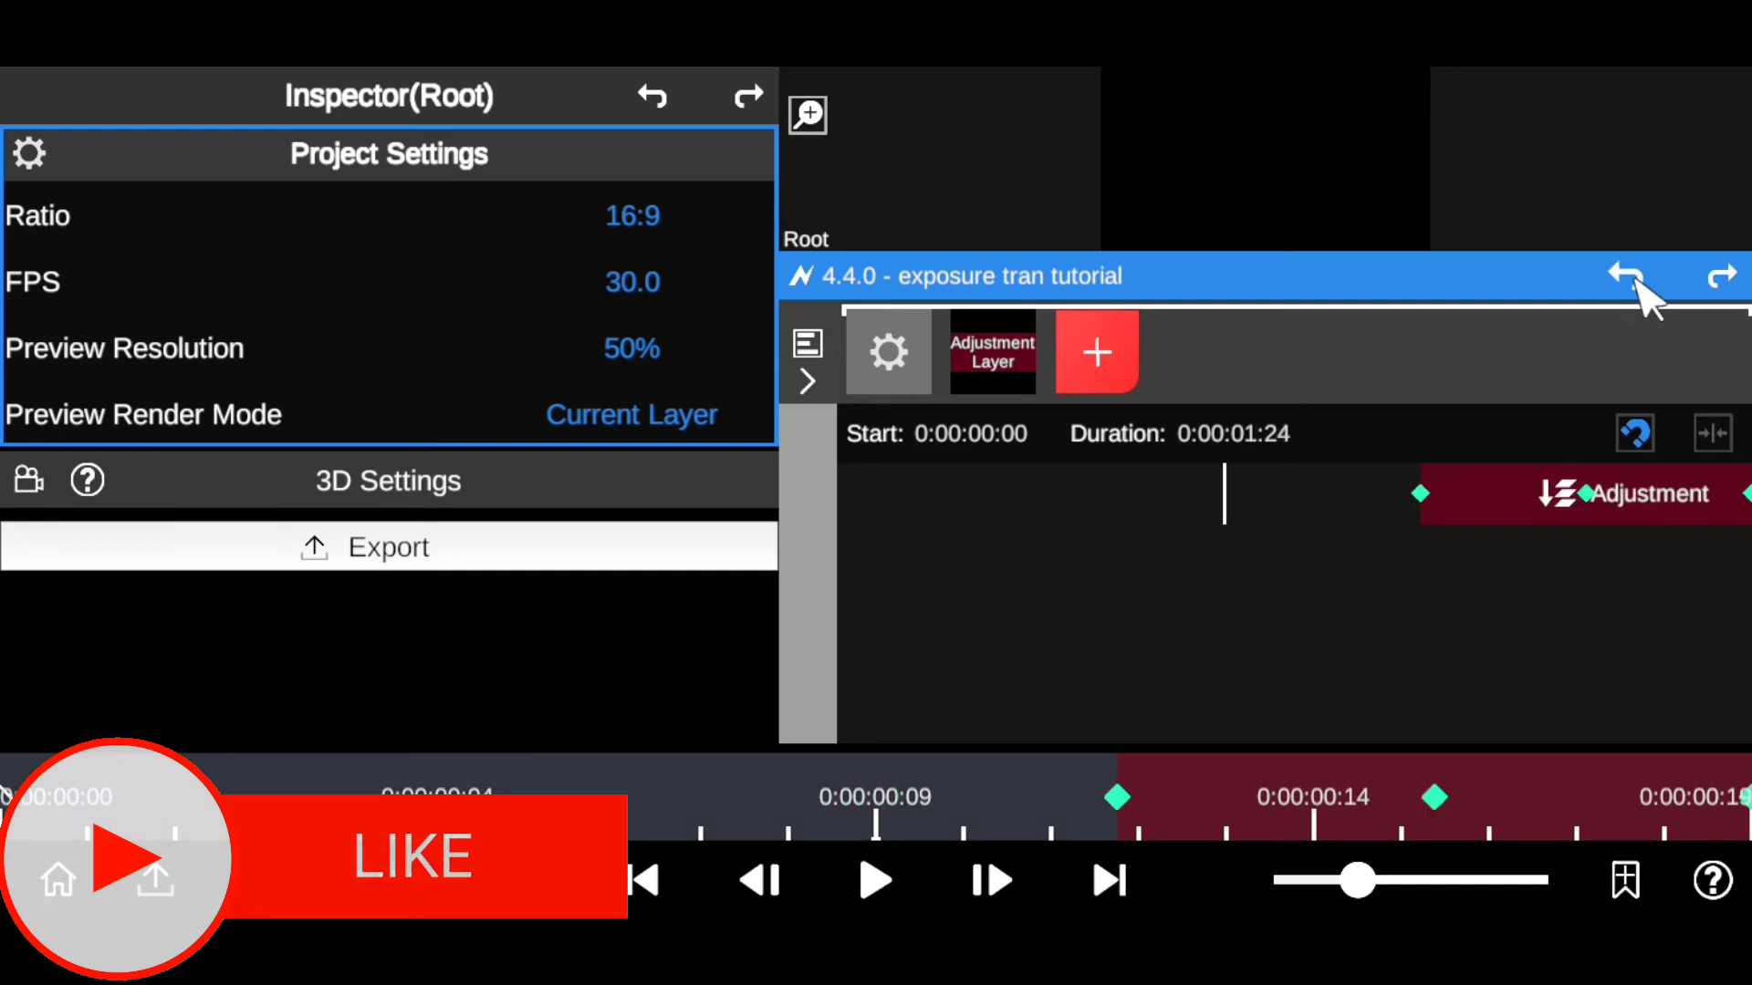
Step: Undo the deletion of both video clips and enlarge the preview area
left_click(1628, 277)
left_click(1628, 276)
left_click(1629, 276)
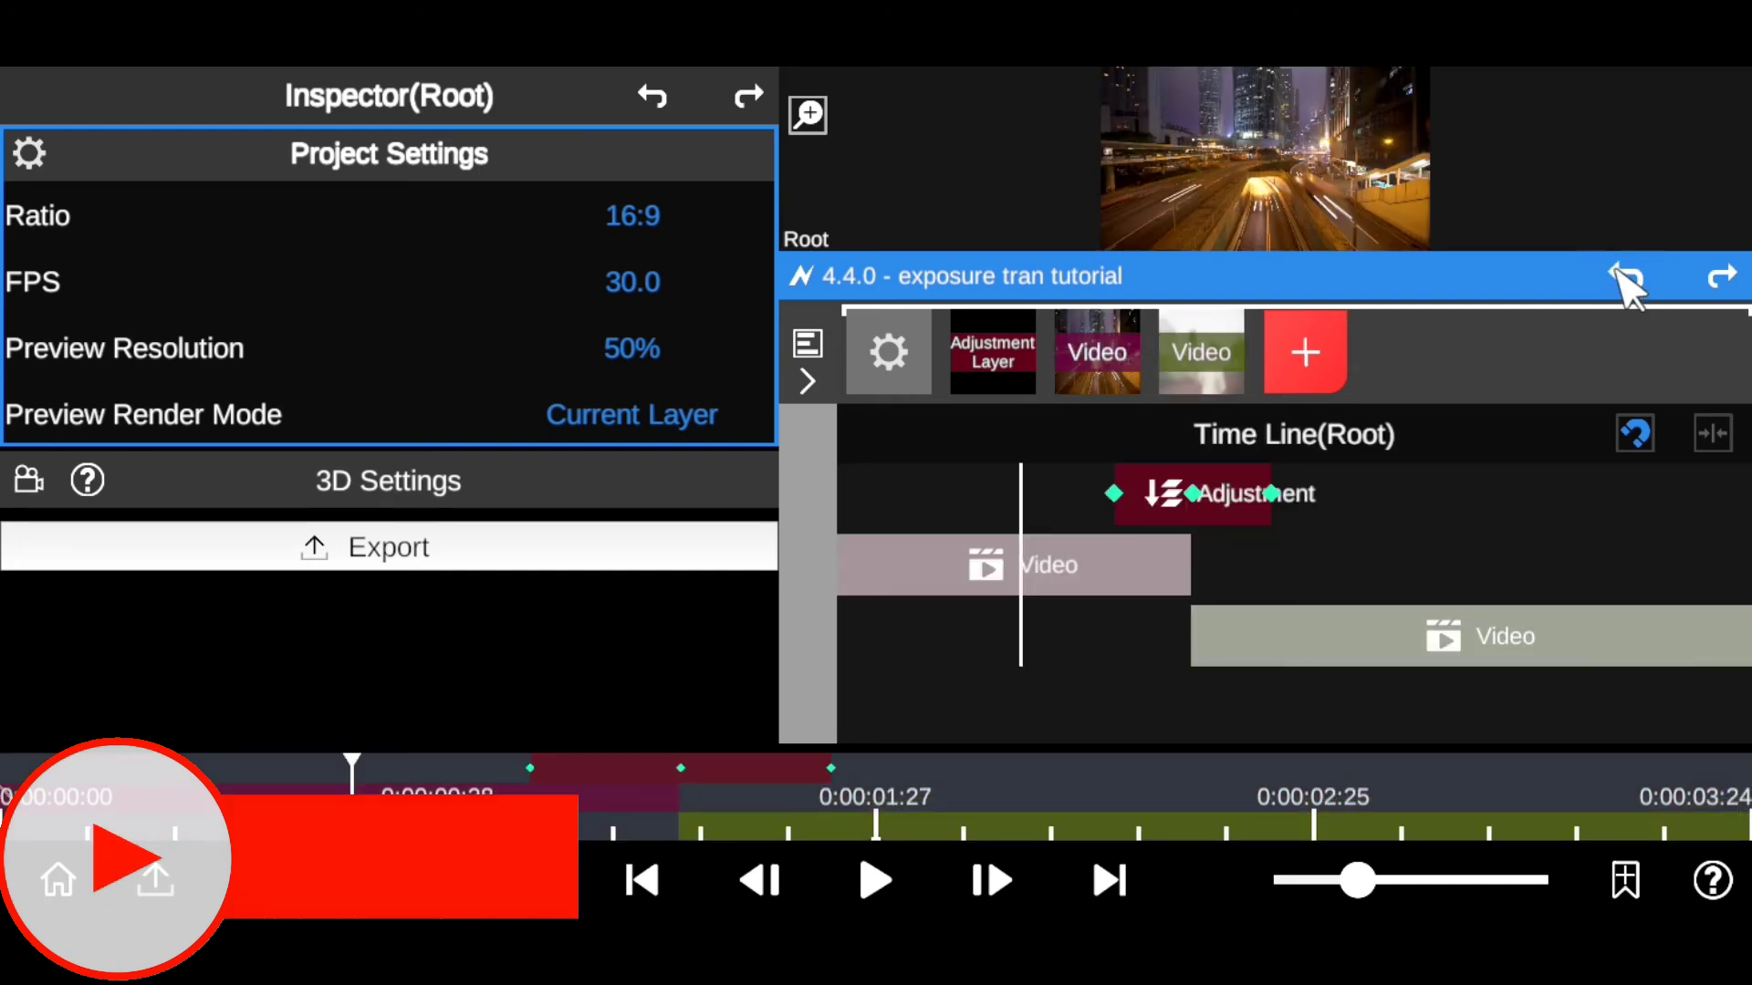
left_click_drag(1532, 276, 1528, 375)
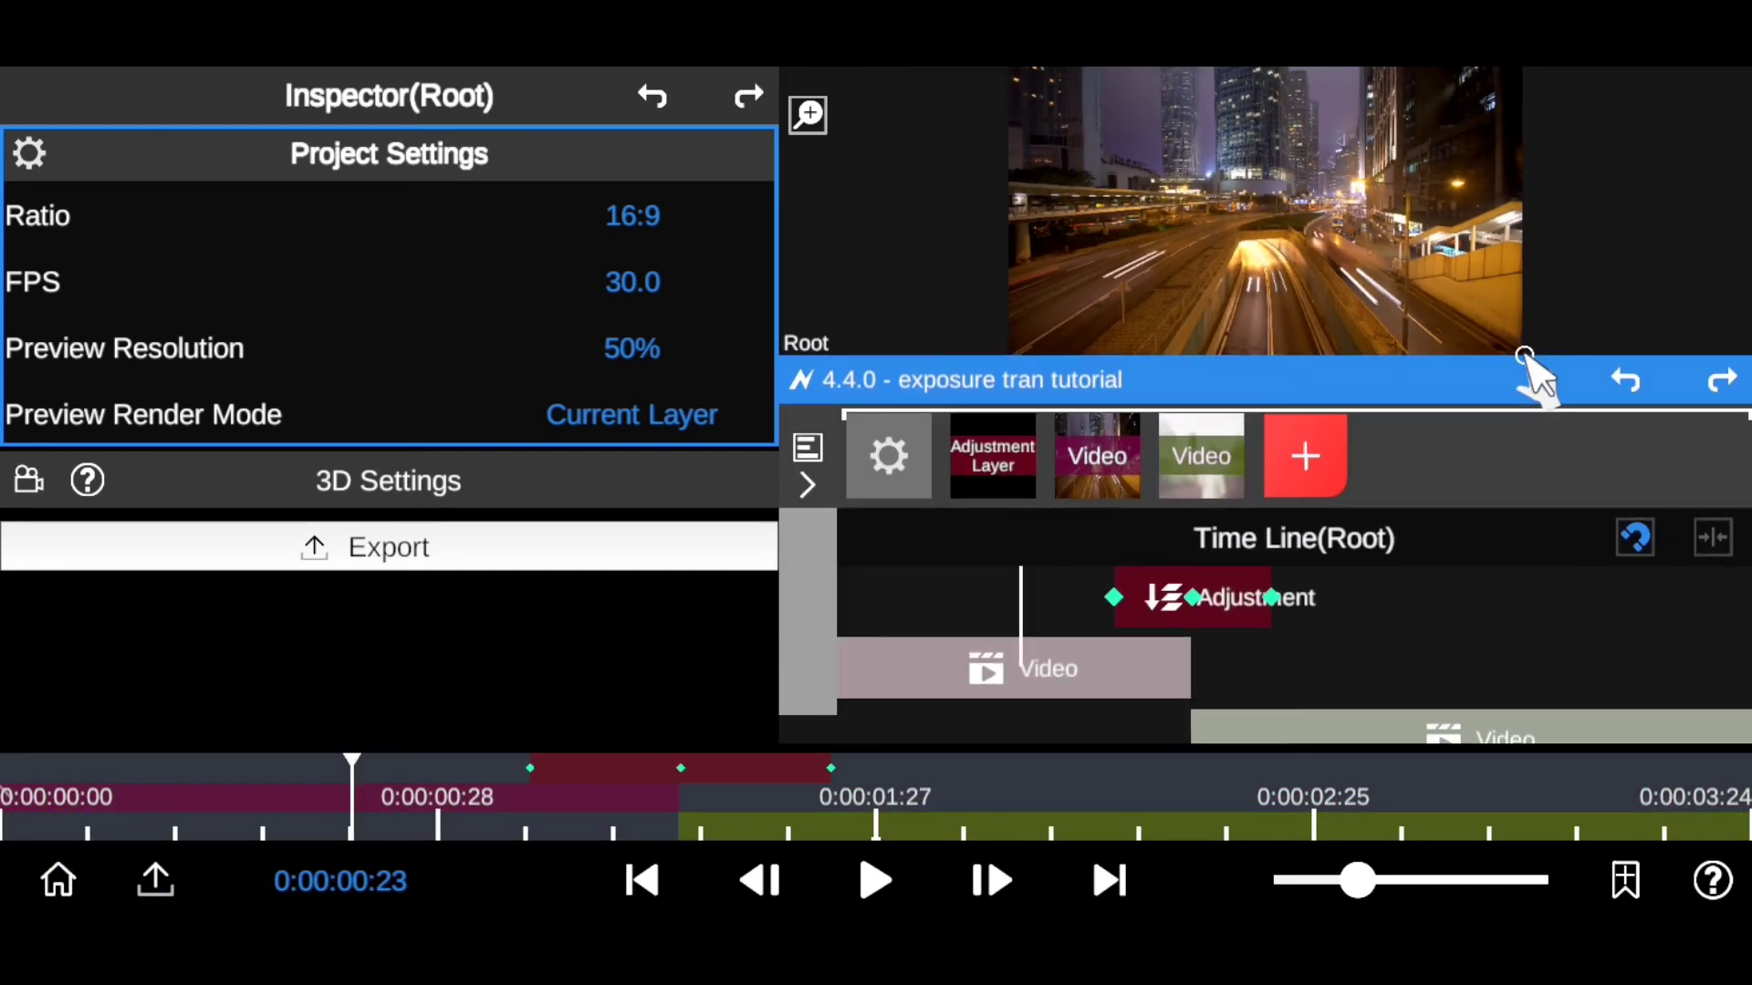
Step: Delete the adjustment layer above the two video clips
left_click(1212, 600)
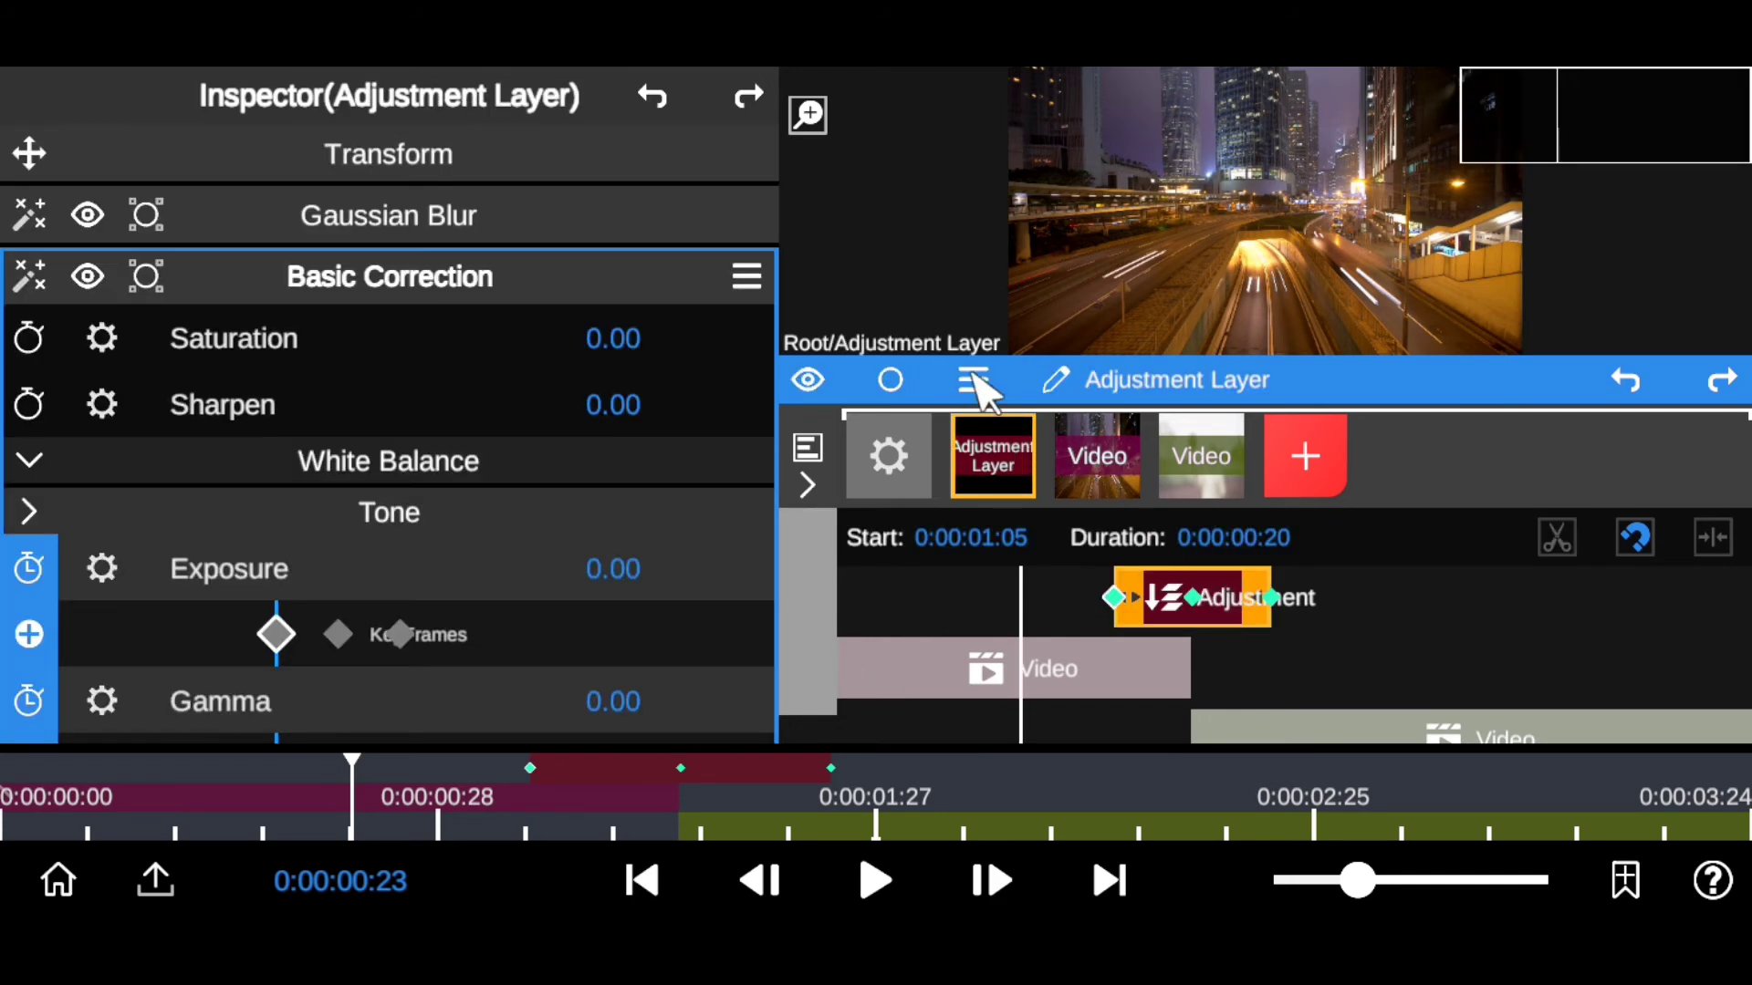
left_click(972, 379)
left_click(1186, 471)
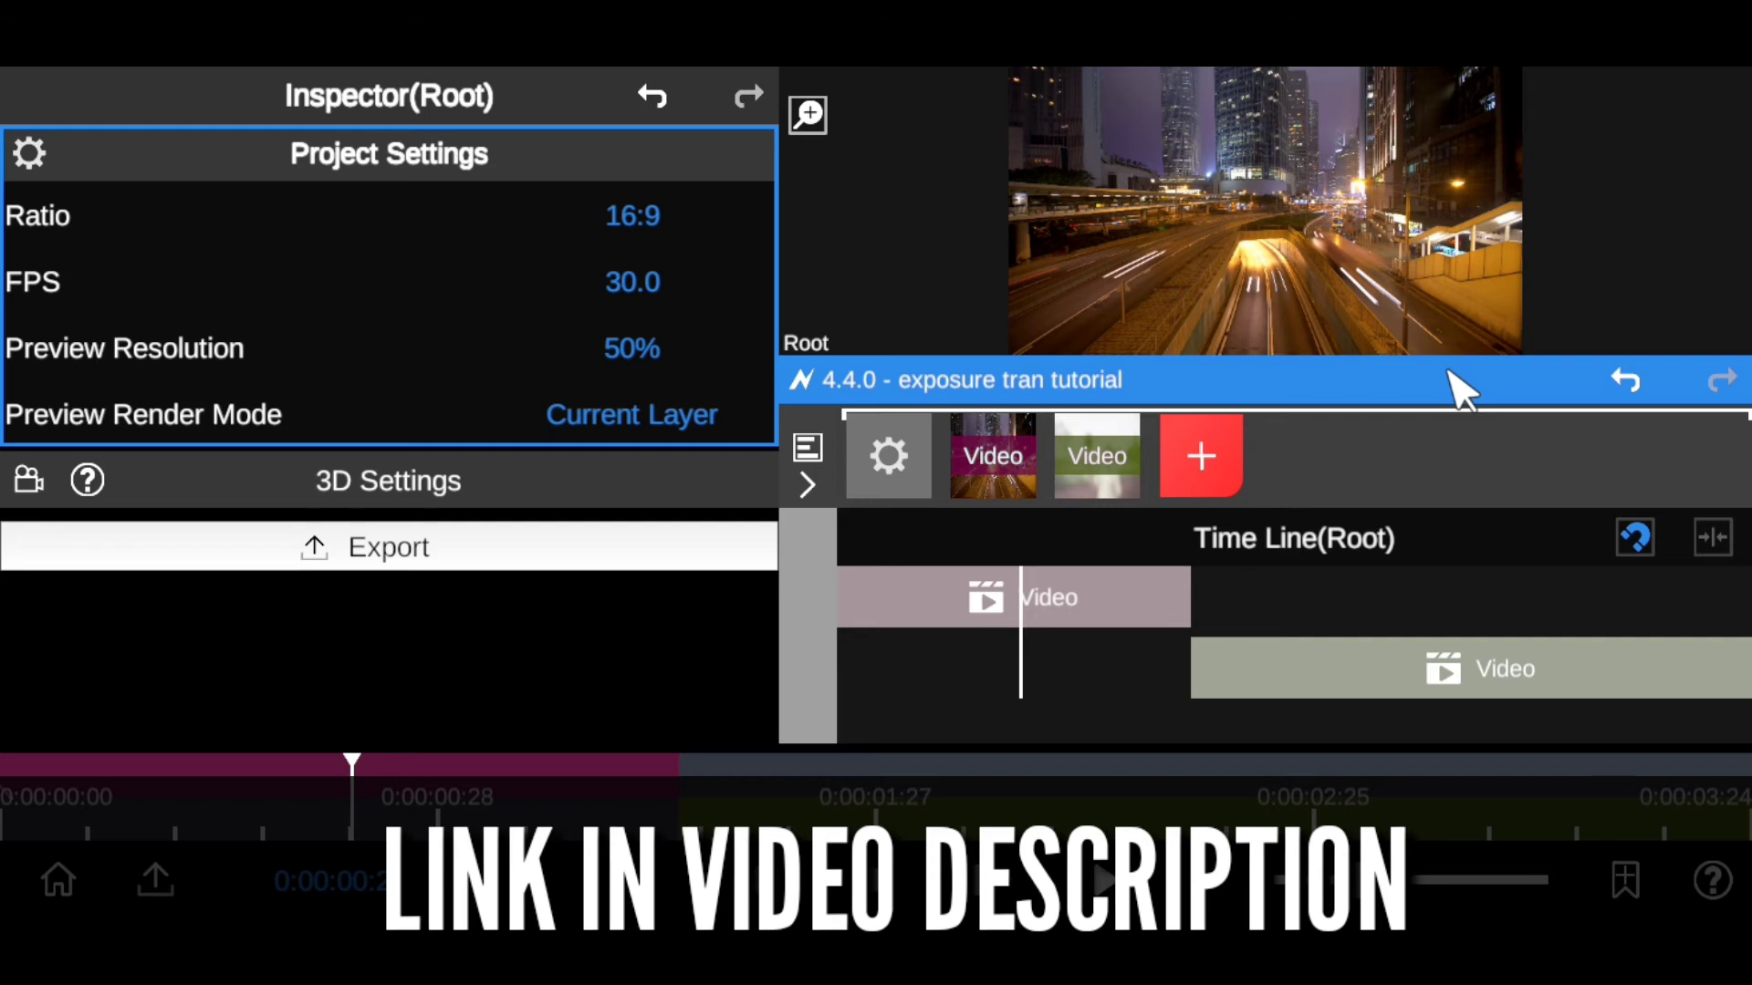
Step: Start importing a template as a new layer and search the device files for "exposure blur"
left_click(1202, 456)
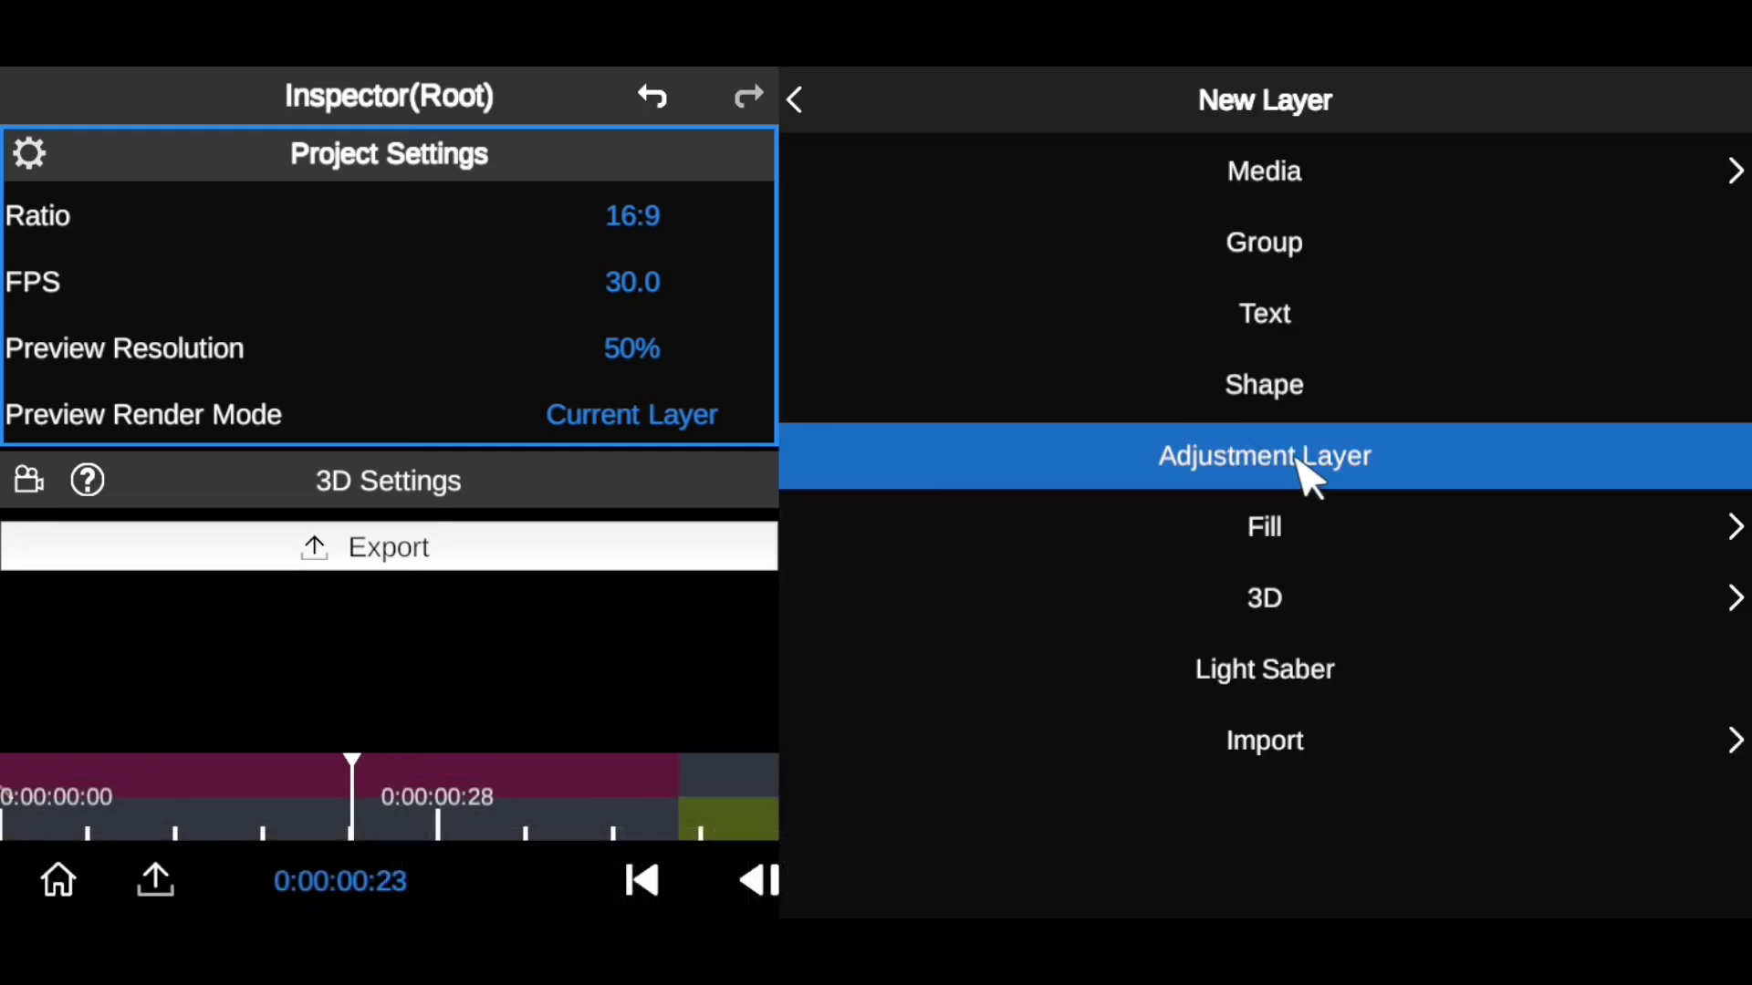
left_click(1115, 768)
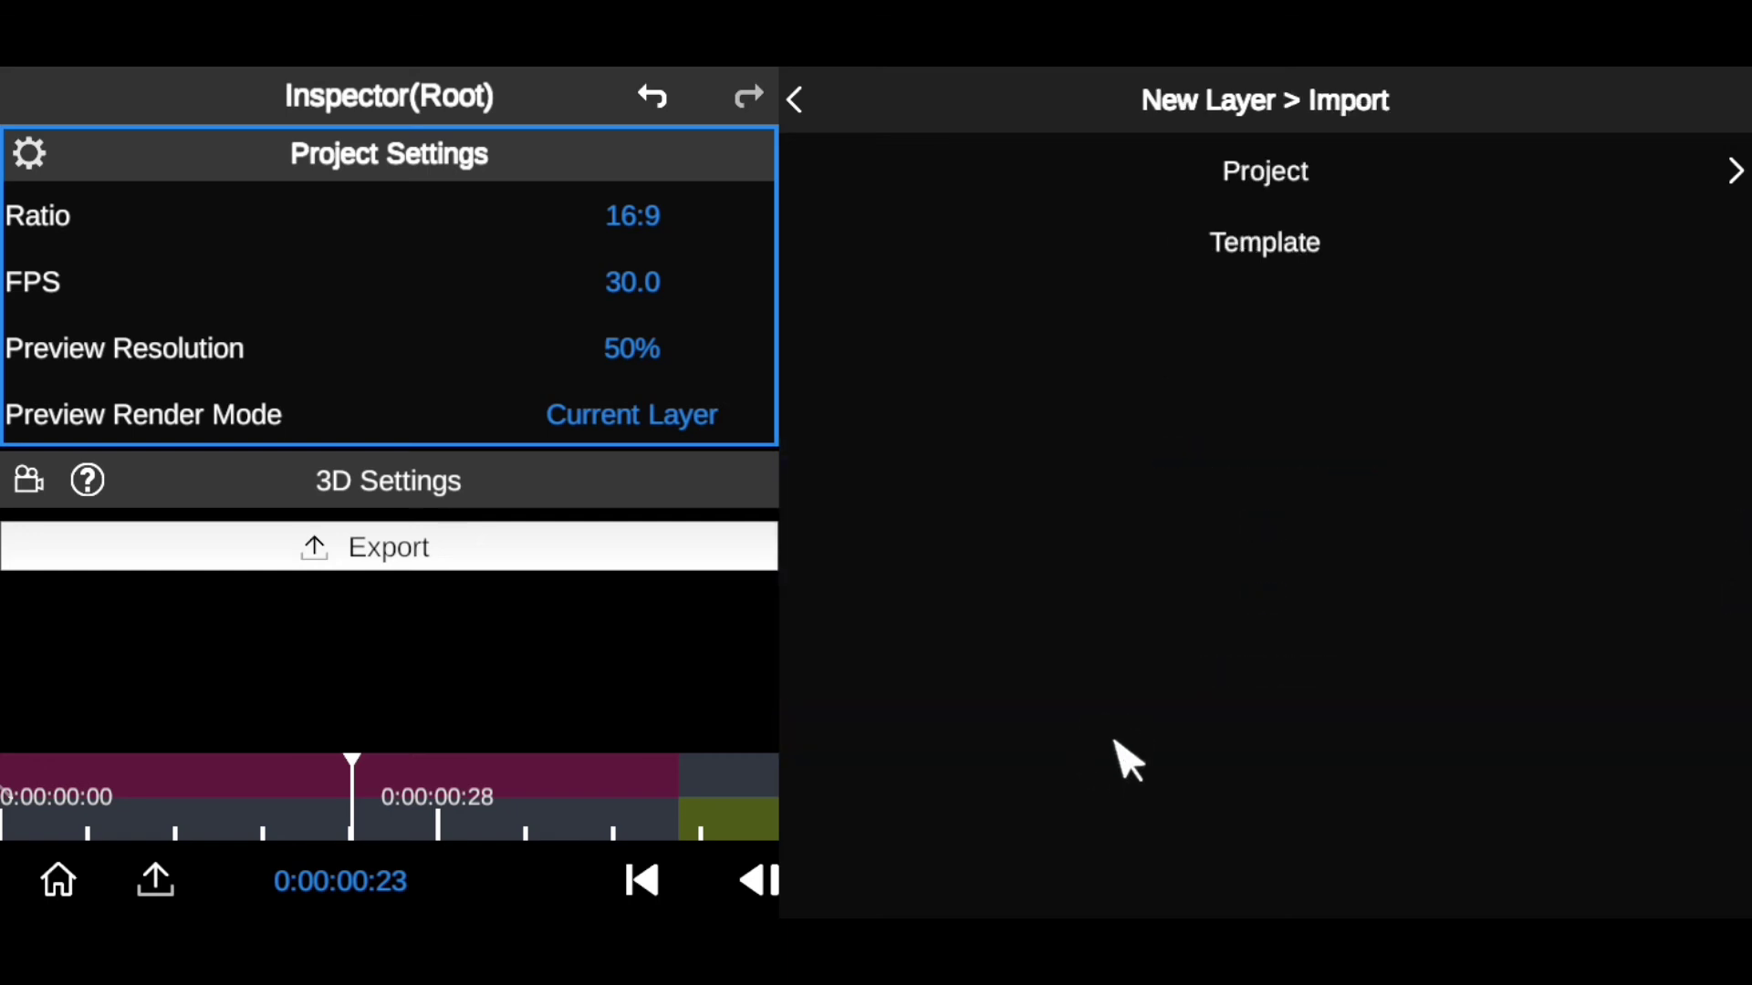
left_click(1300, 270)
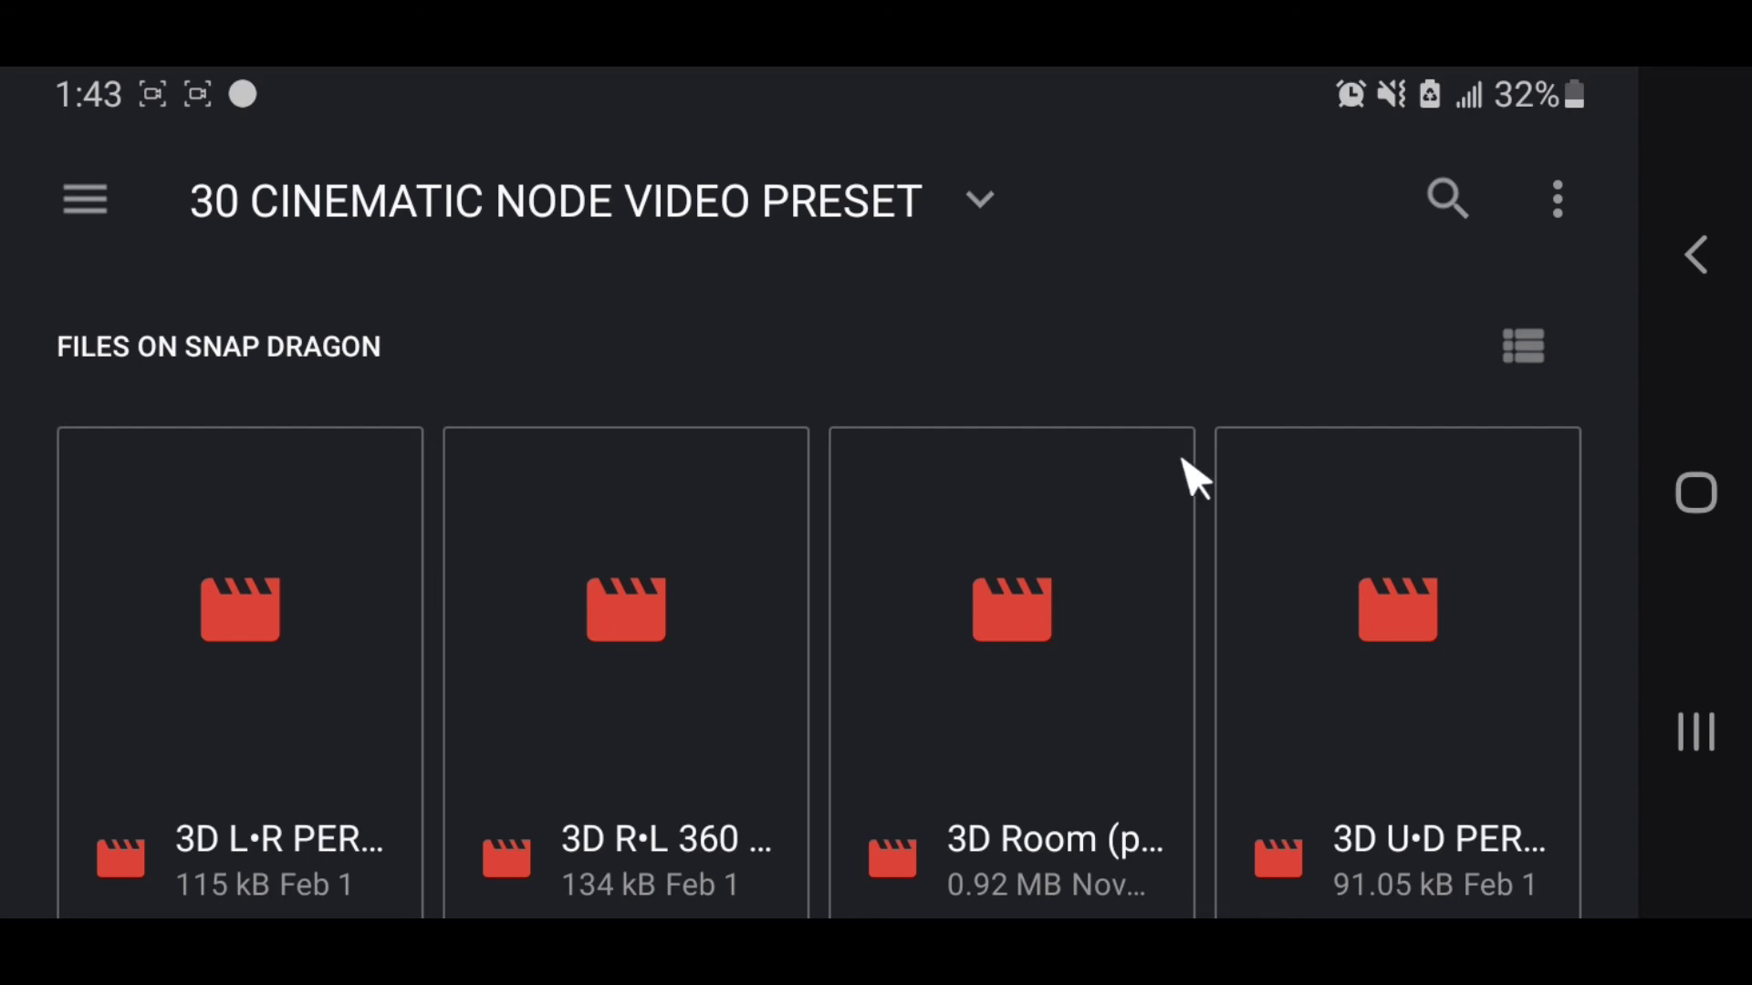
left_click(1428, 244)
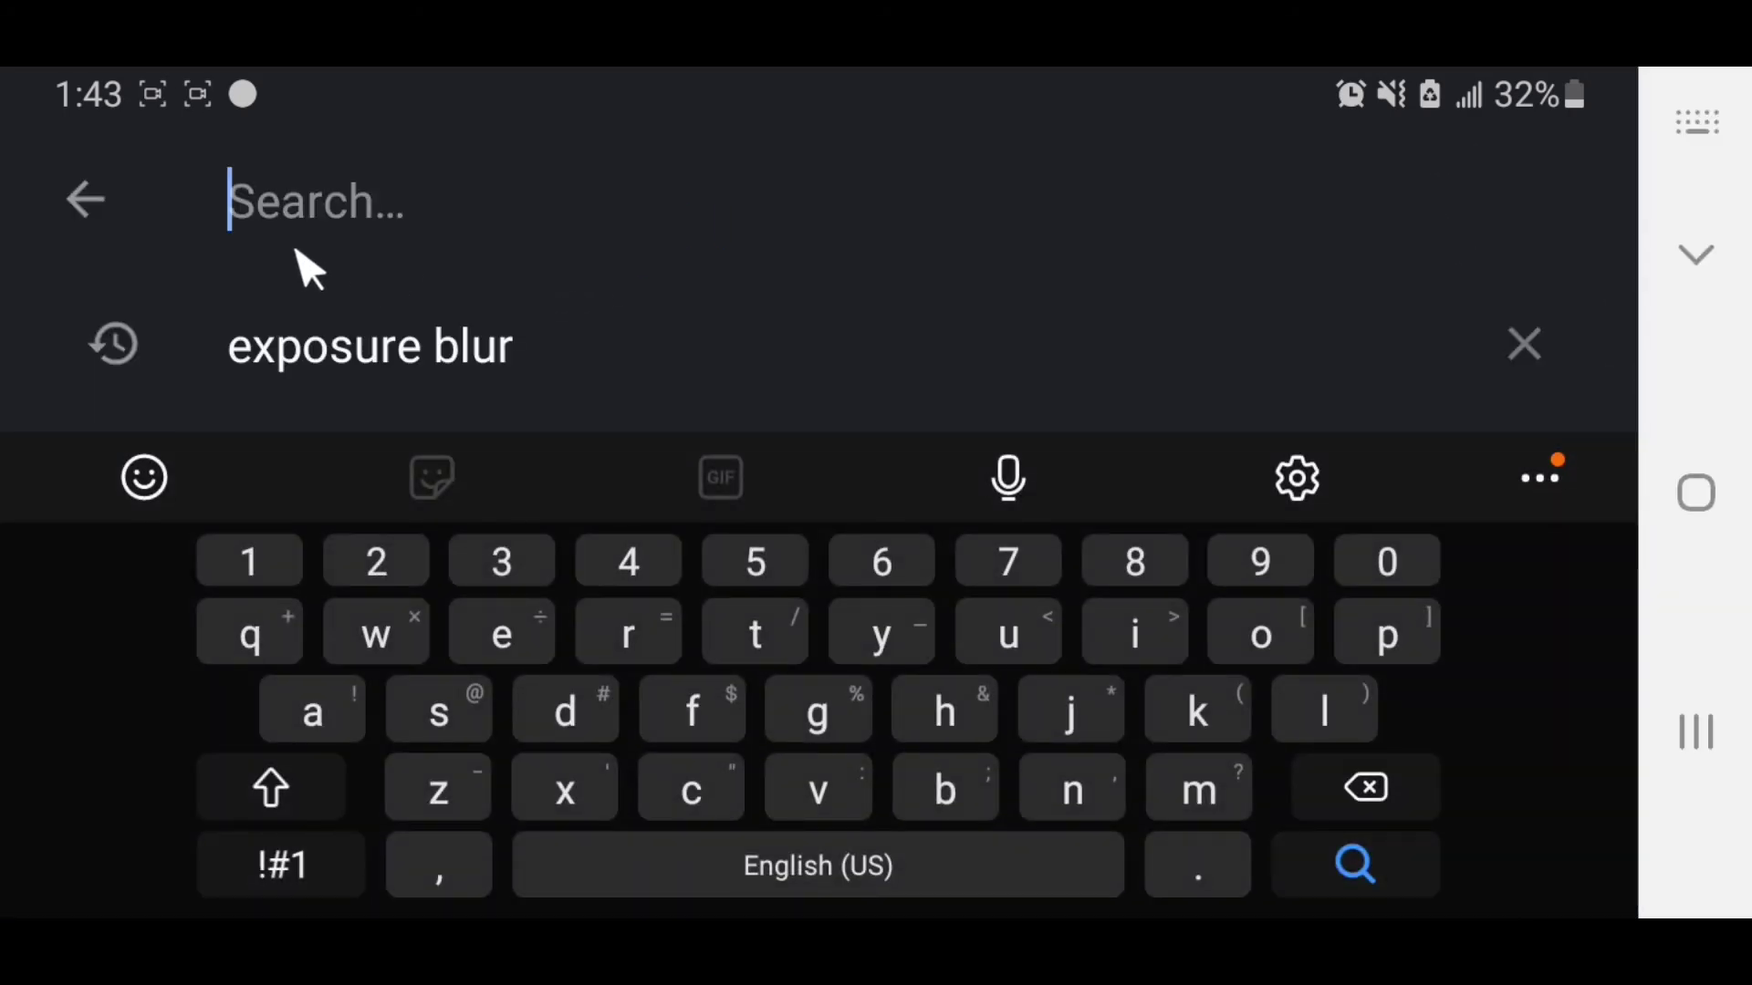
left_click(320, 370)
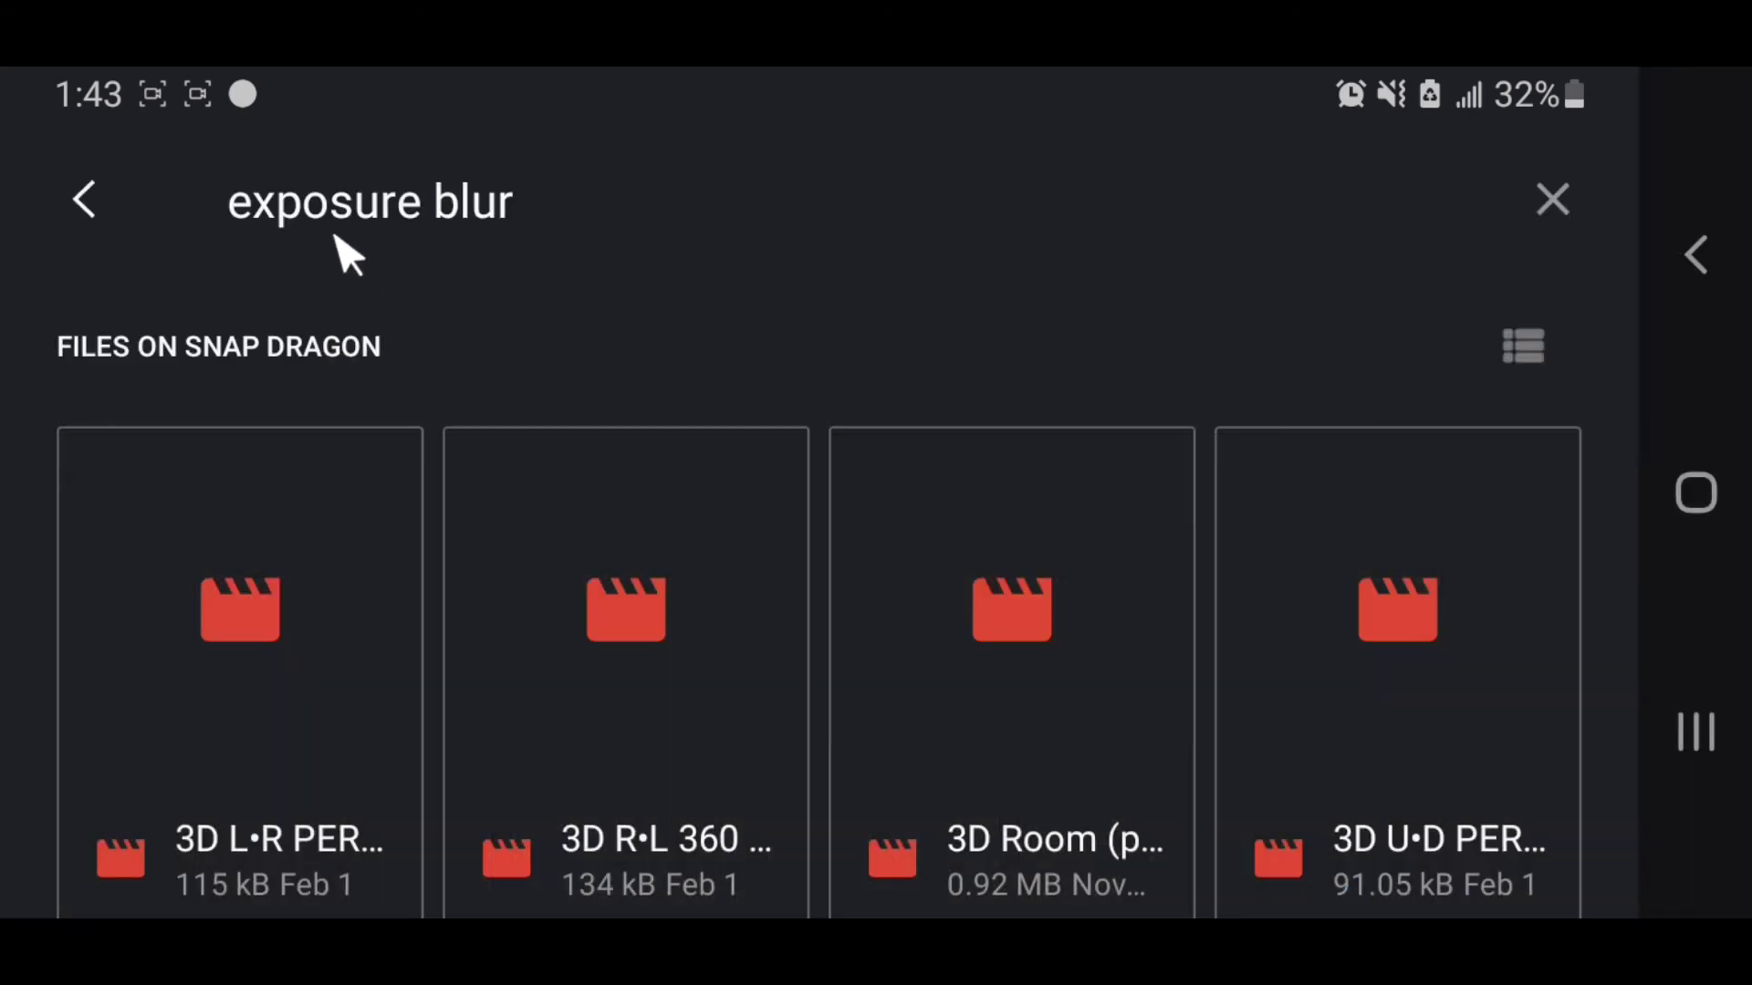
Step: Find the exported "TRANSITION Expos…" video among the files and import it as the template
scroll(649, 625, "down", 5)
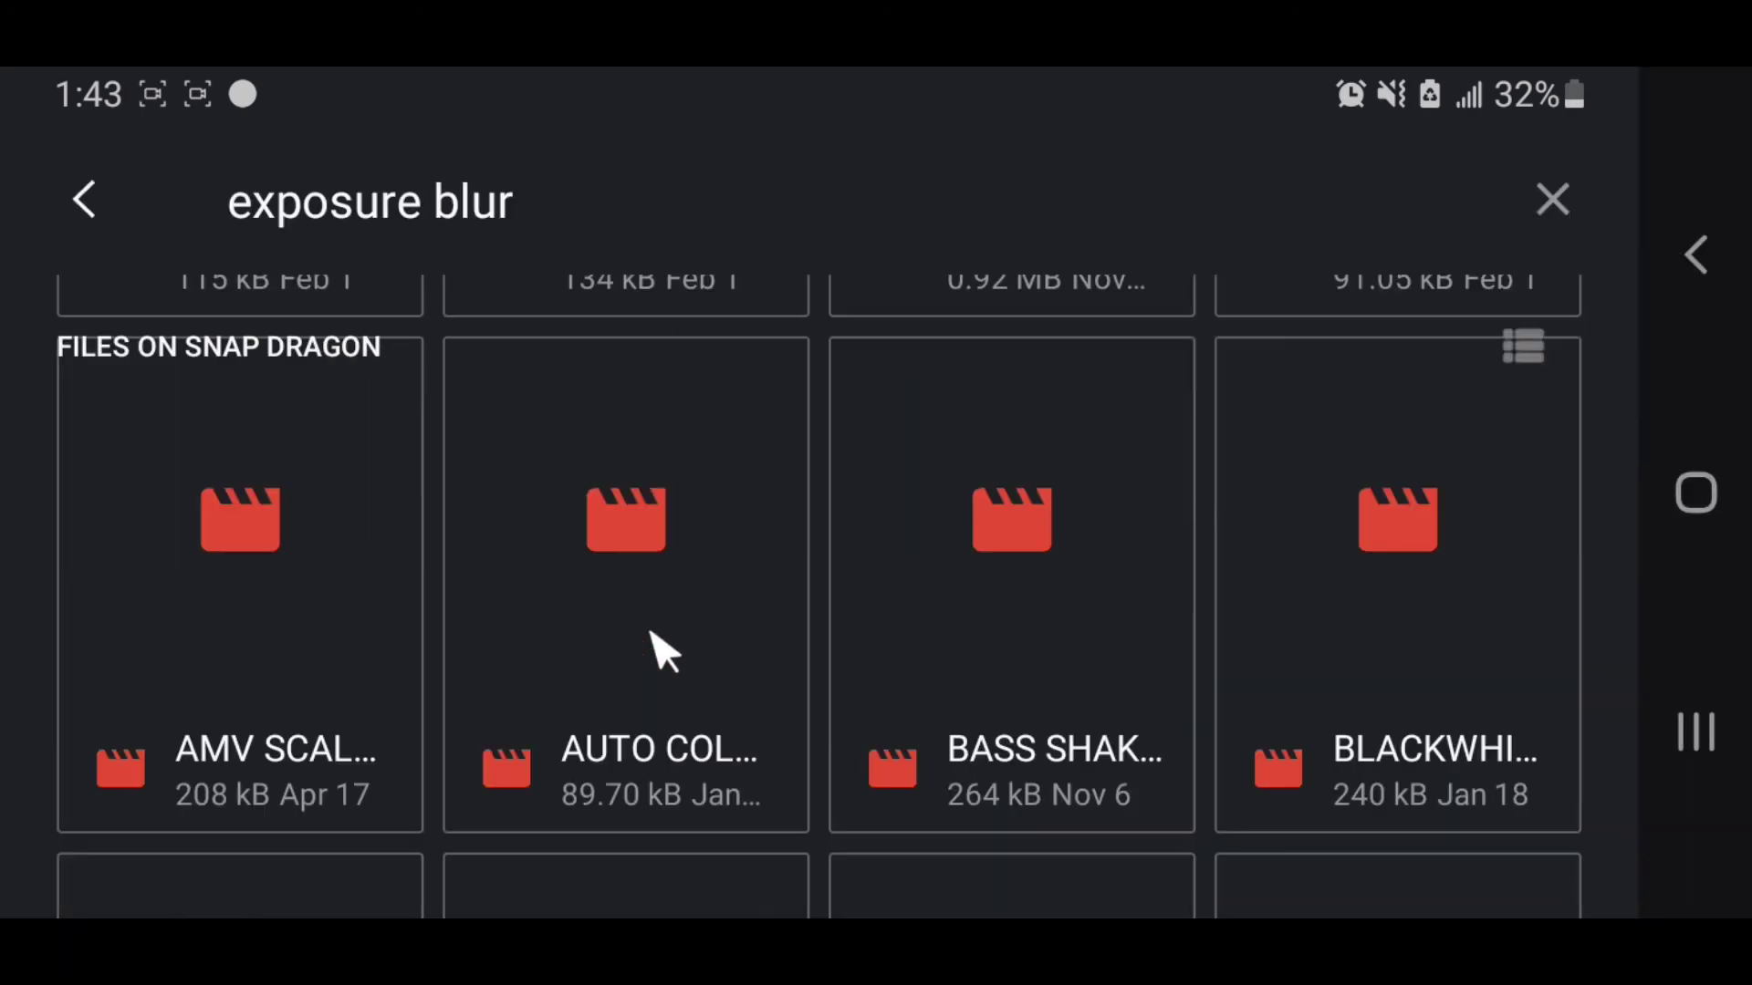
scroll(657, 650, "down", 8)
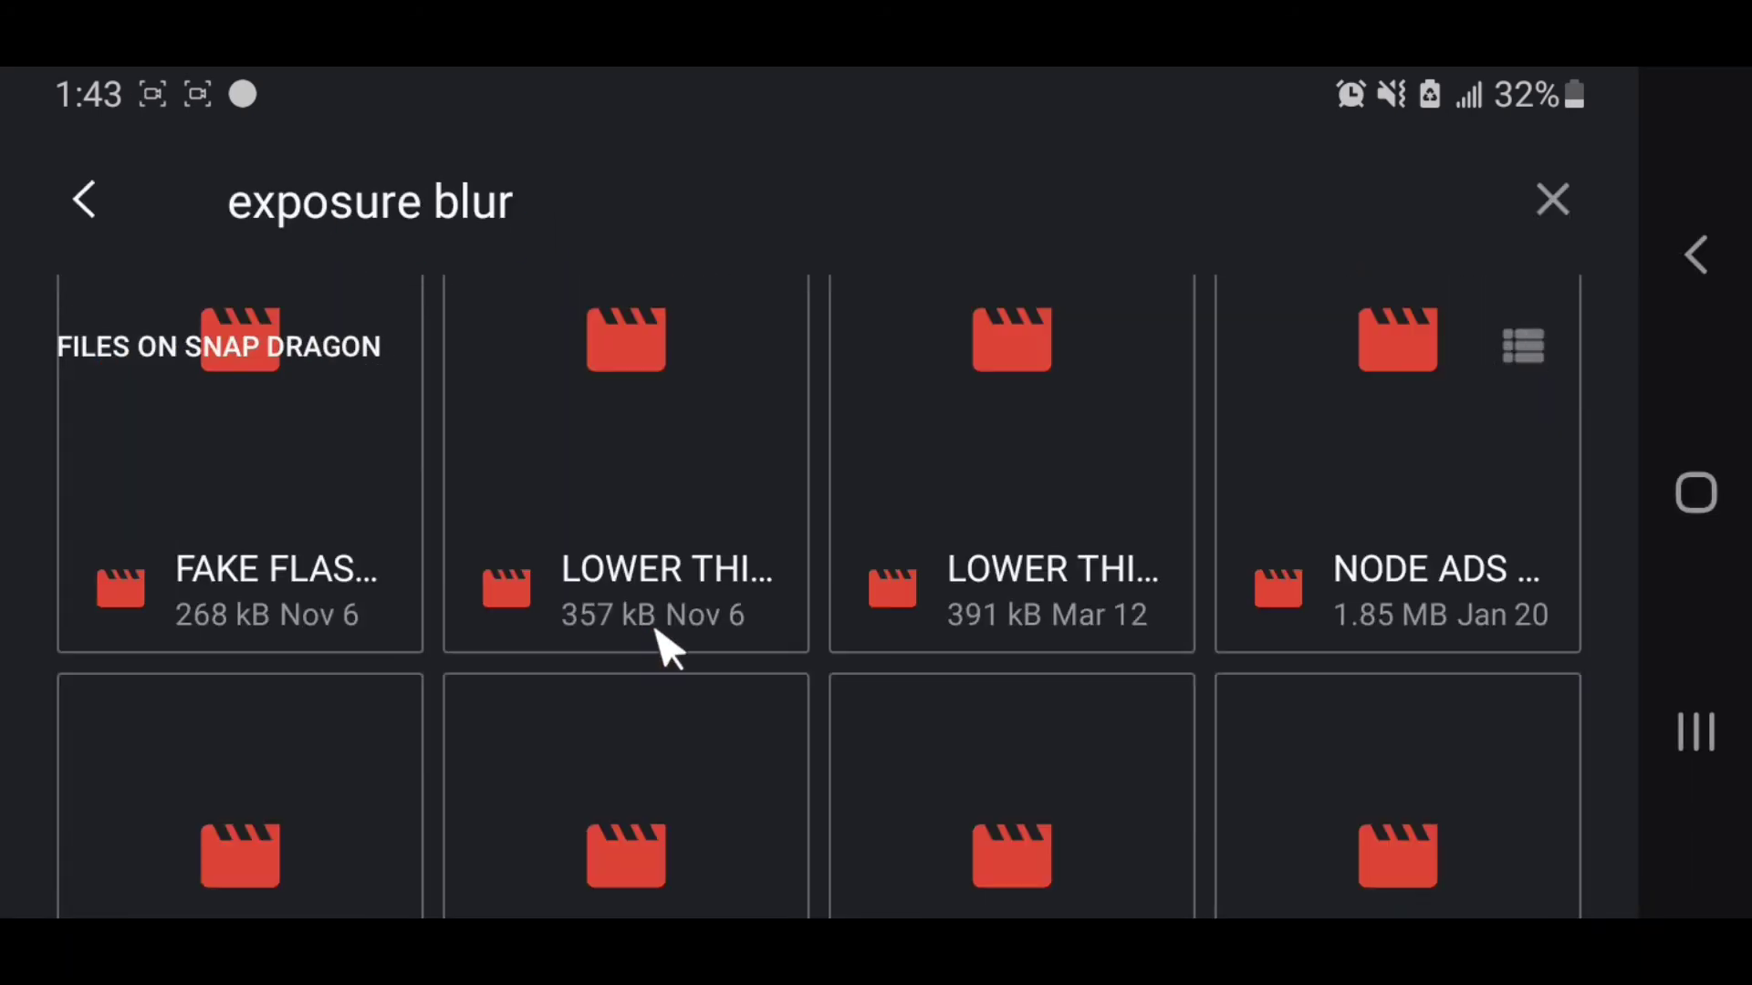
scroll(669, 650, "down", 4)
scroll(669, 649, "down", 7)
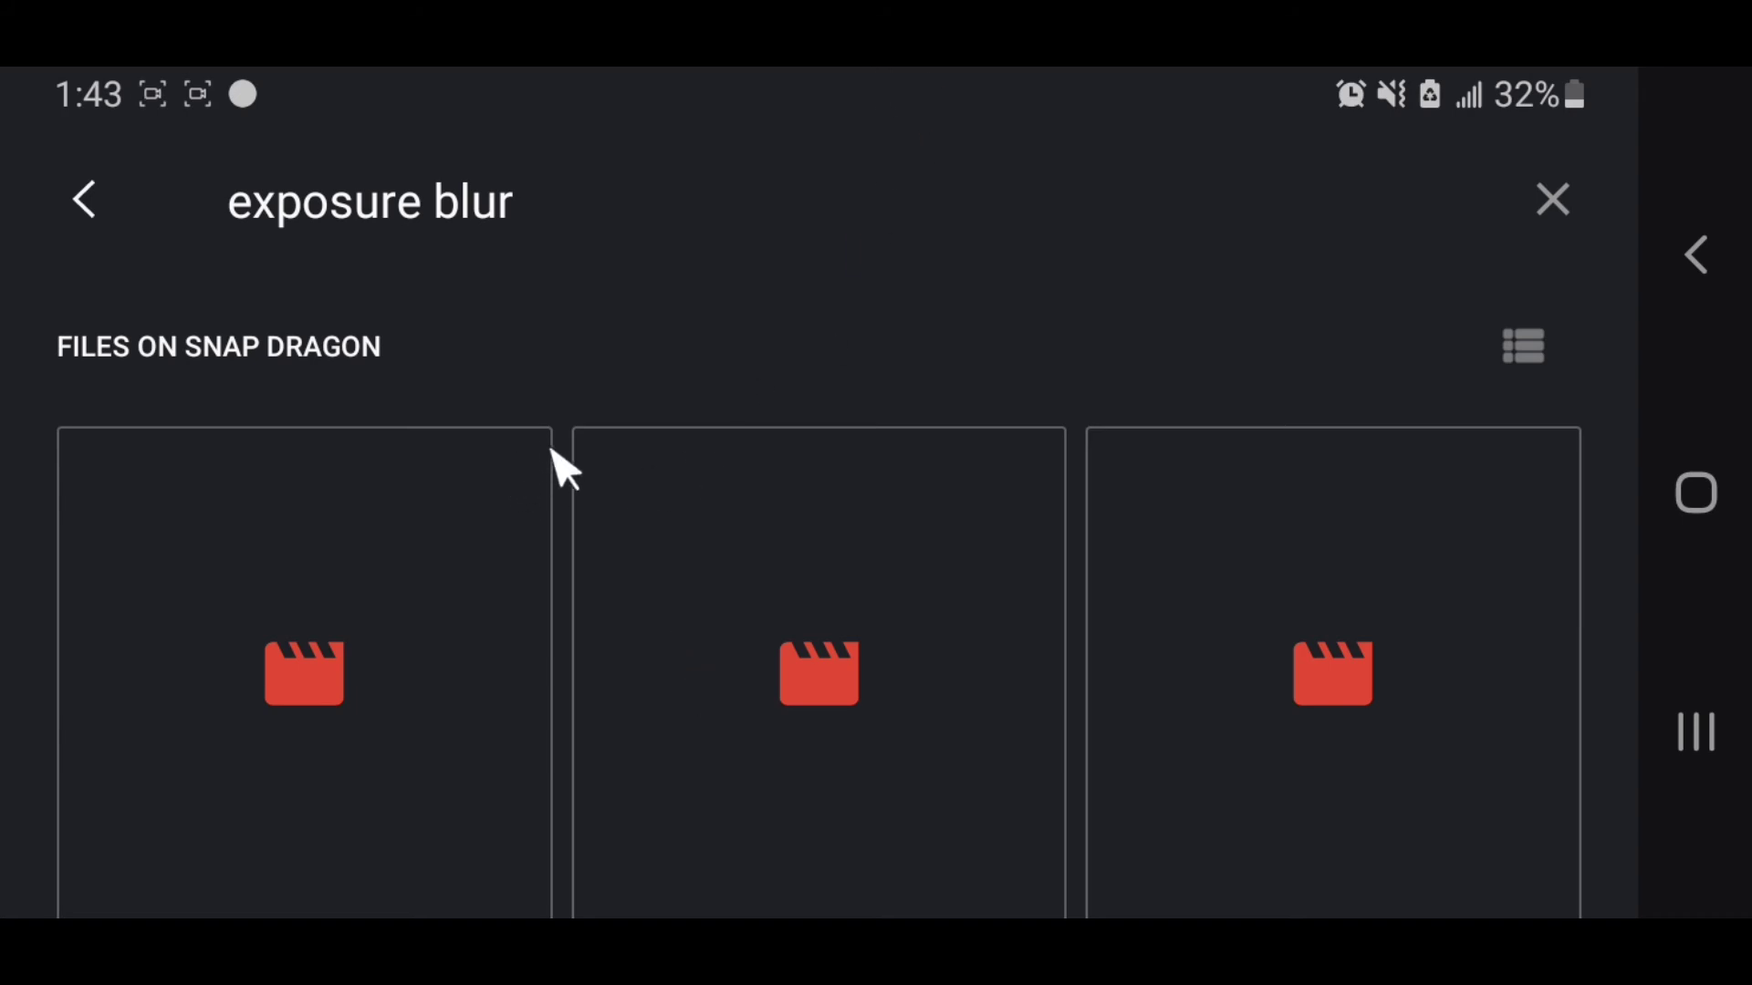
scroll(977, 566, "down", 3)
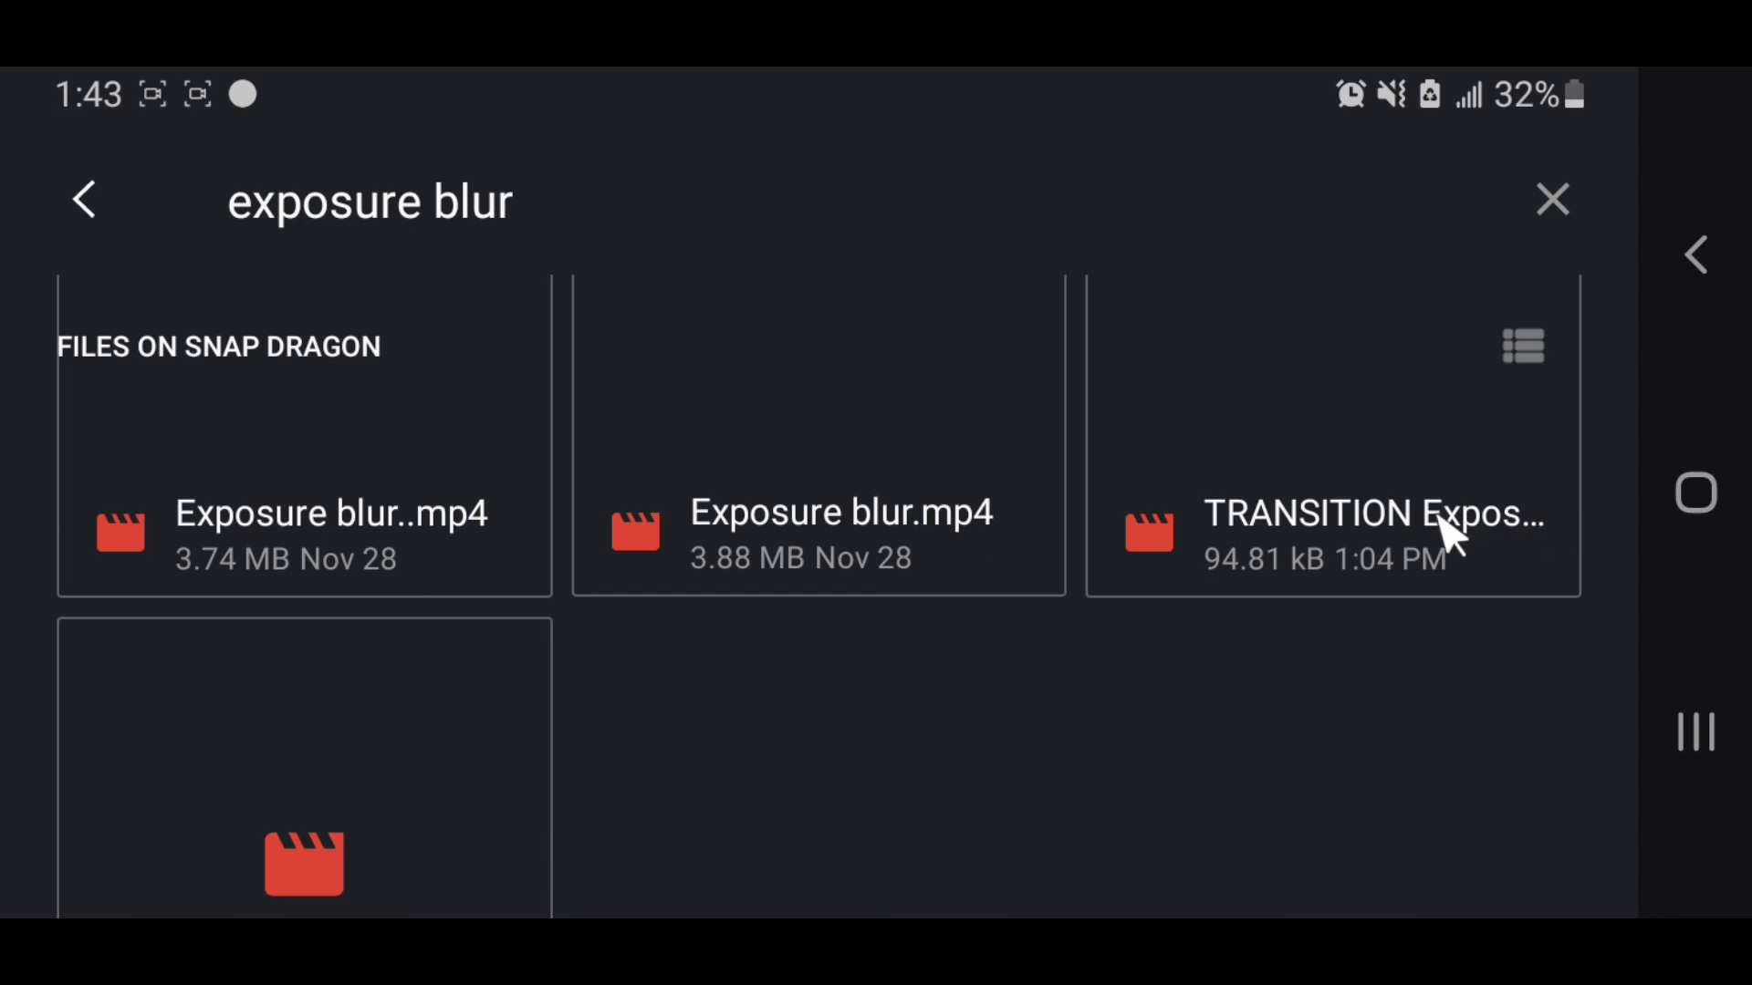
scroll(1387, 518, "up", 3)
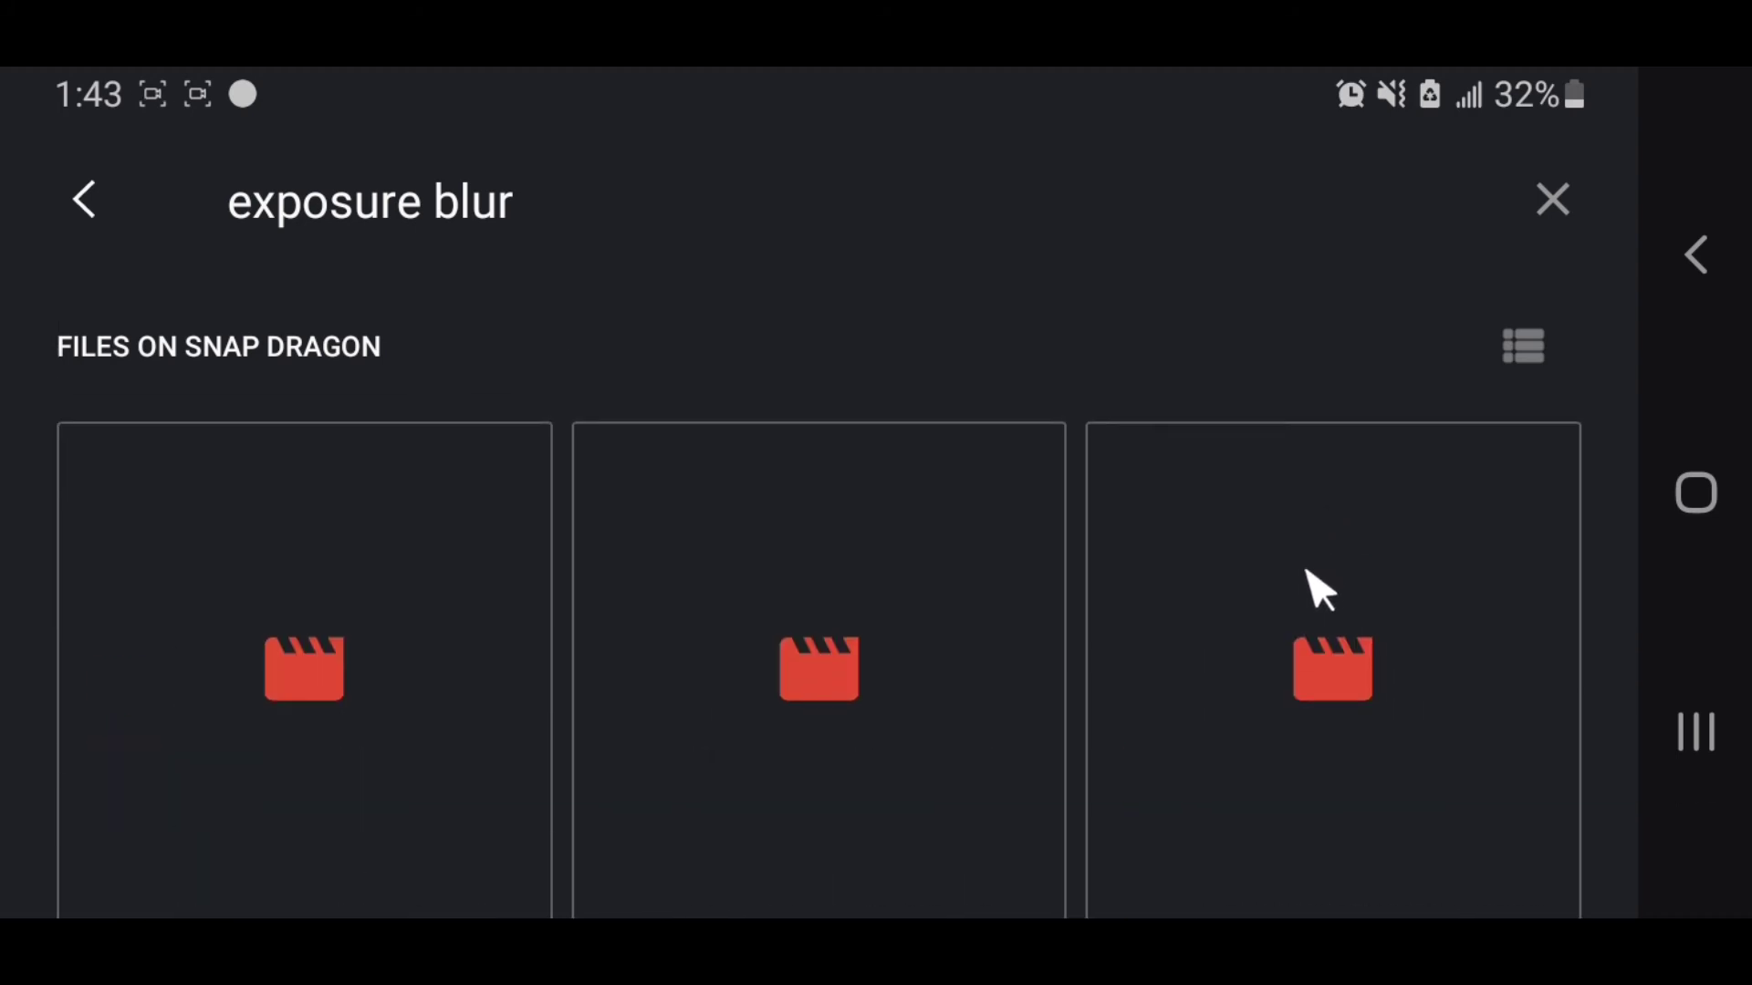
left_click(1319, 591)
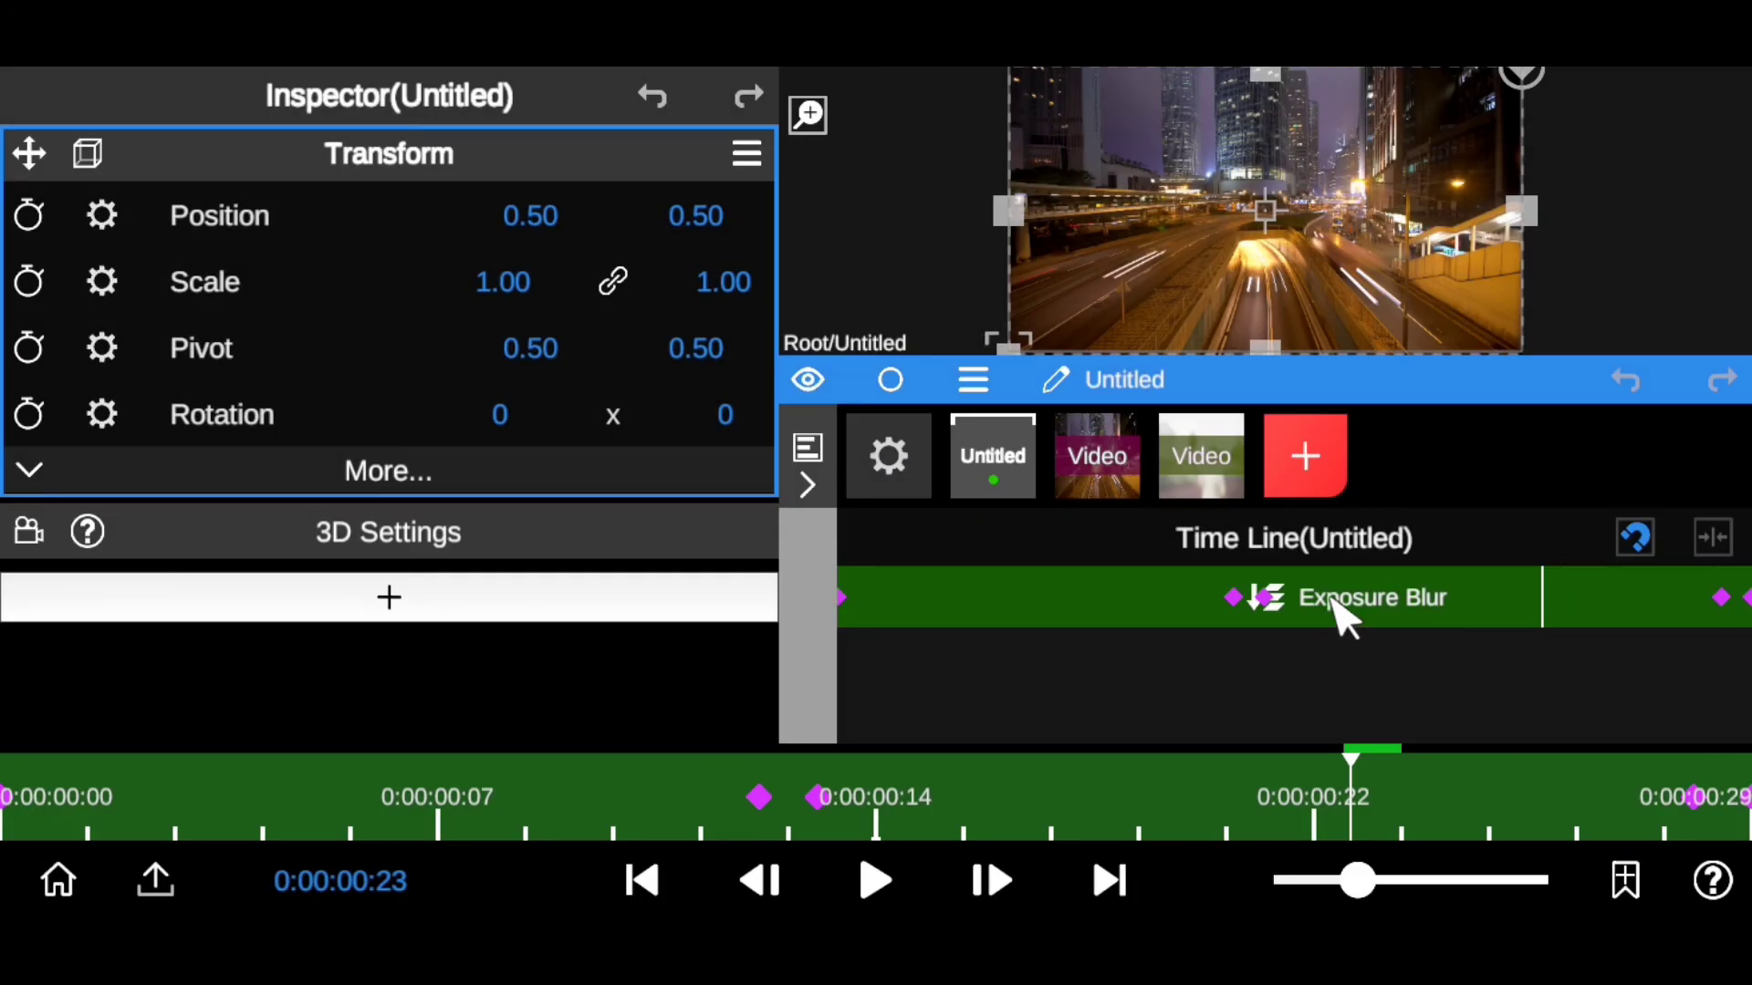
Step: Move the imported Untitled group on the root timeline to start at 0:00:01:00, spanning the cut between the clips
left_click(866, 456)
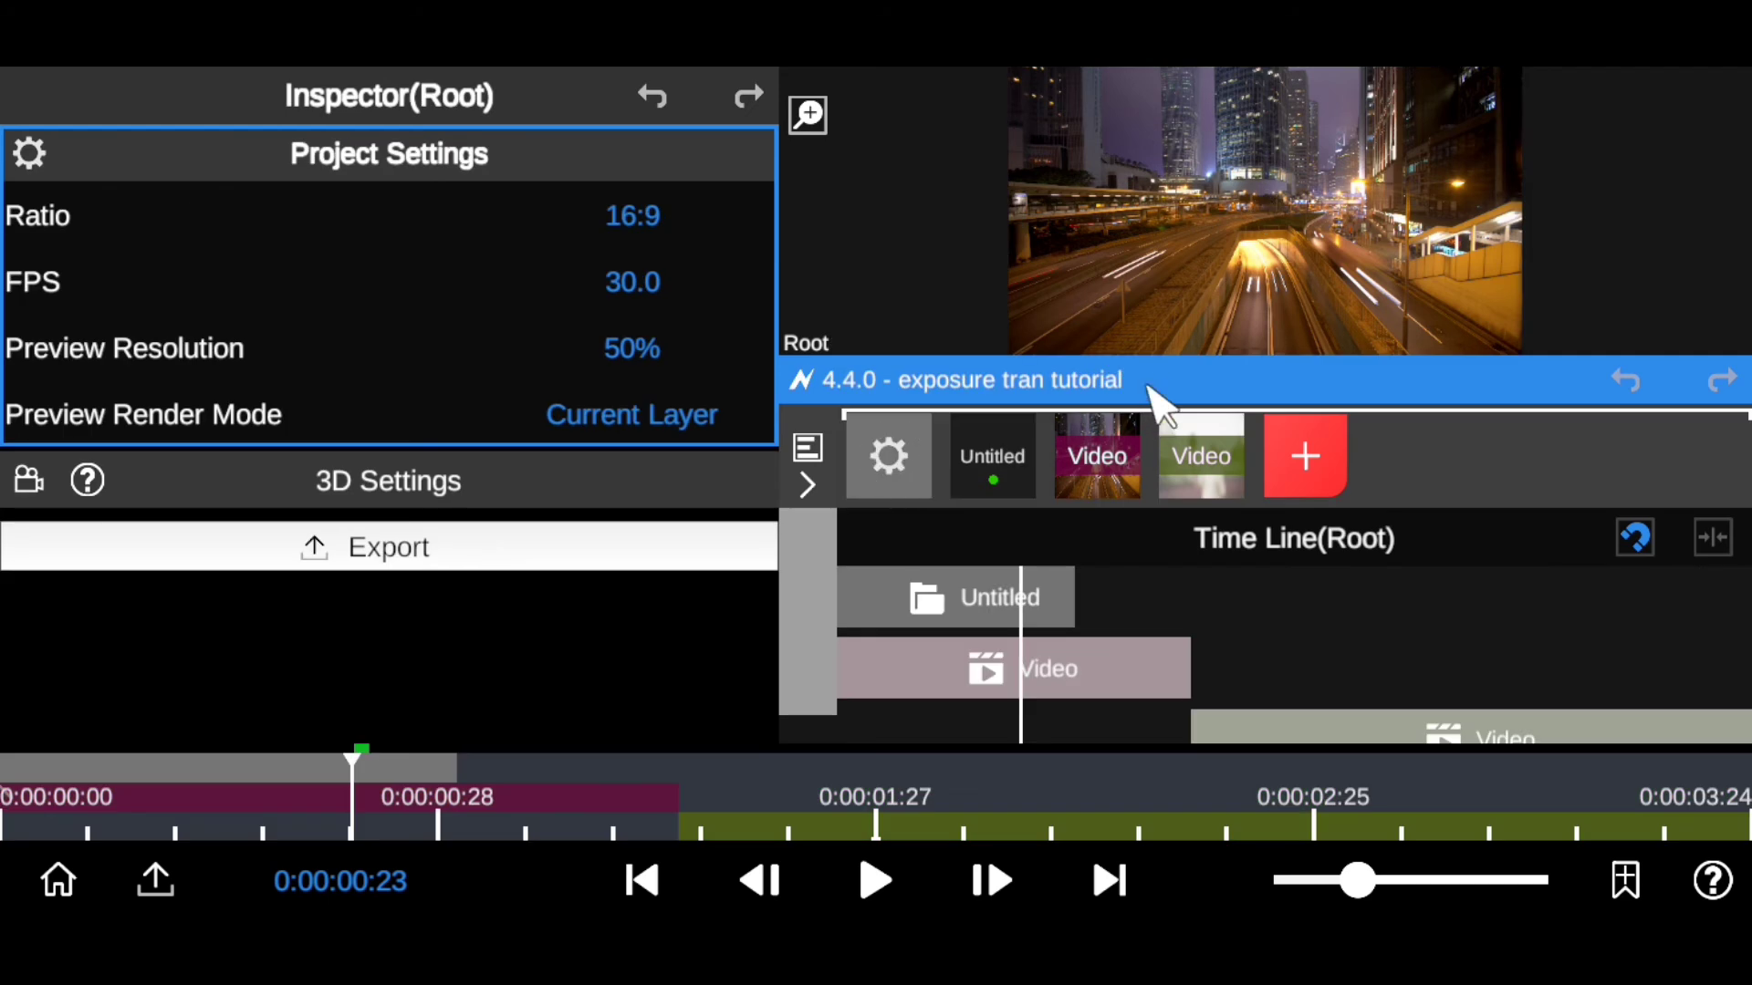
left_click_drag(938, 560, 1206, 561)
left_click(1188, 548)
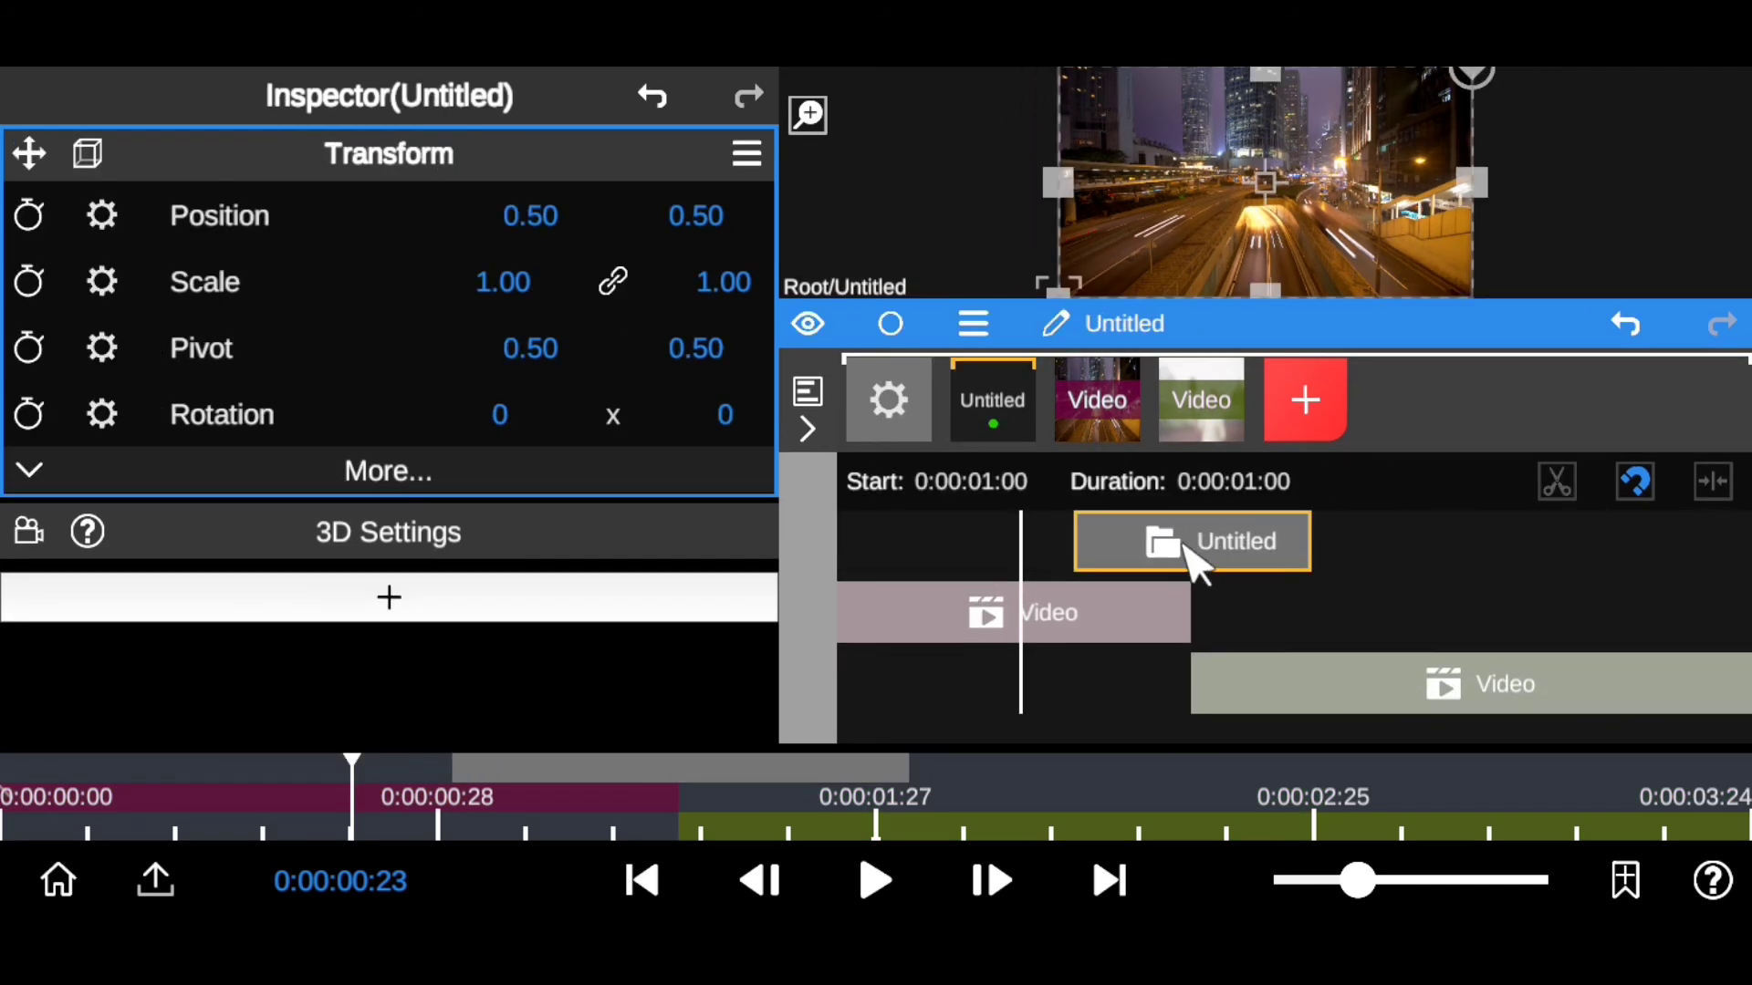
Step: Take the Exposure Blur layer out of the Untitled group to the root level and delete the empty group
left_click(1003, 427)
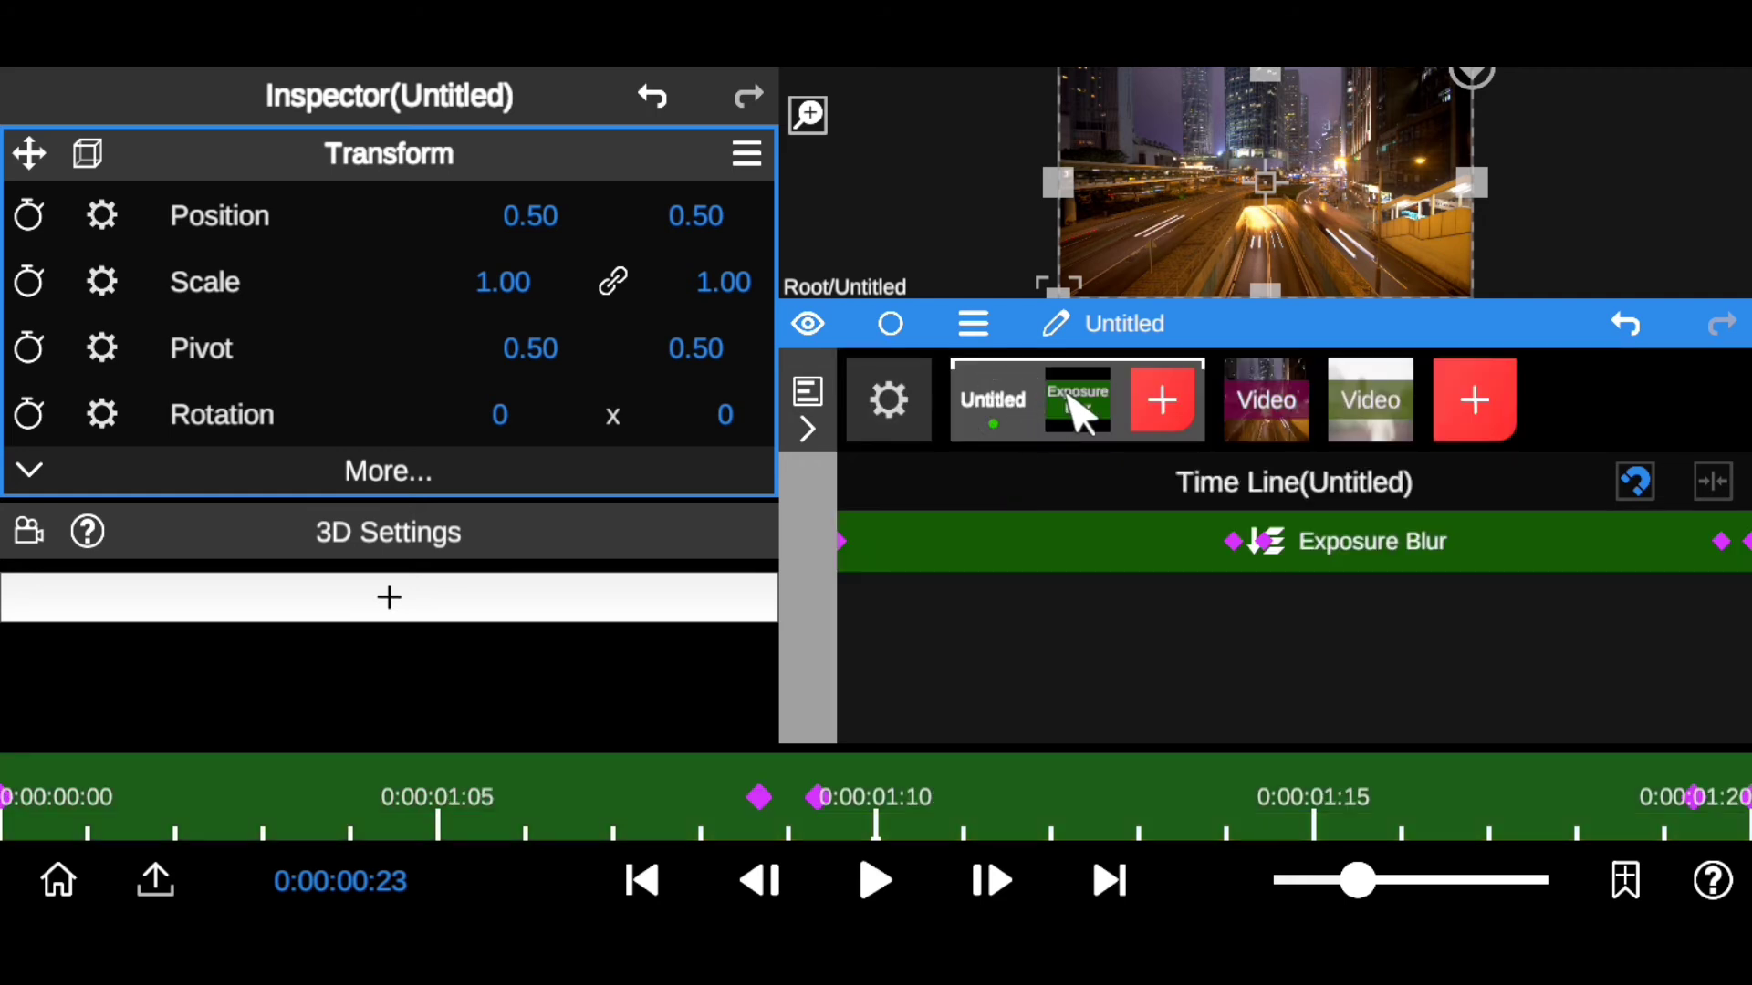
left_click_drag(1081, 402, 1245, 429)
left_click(1002, 413)
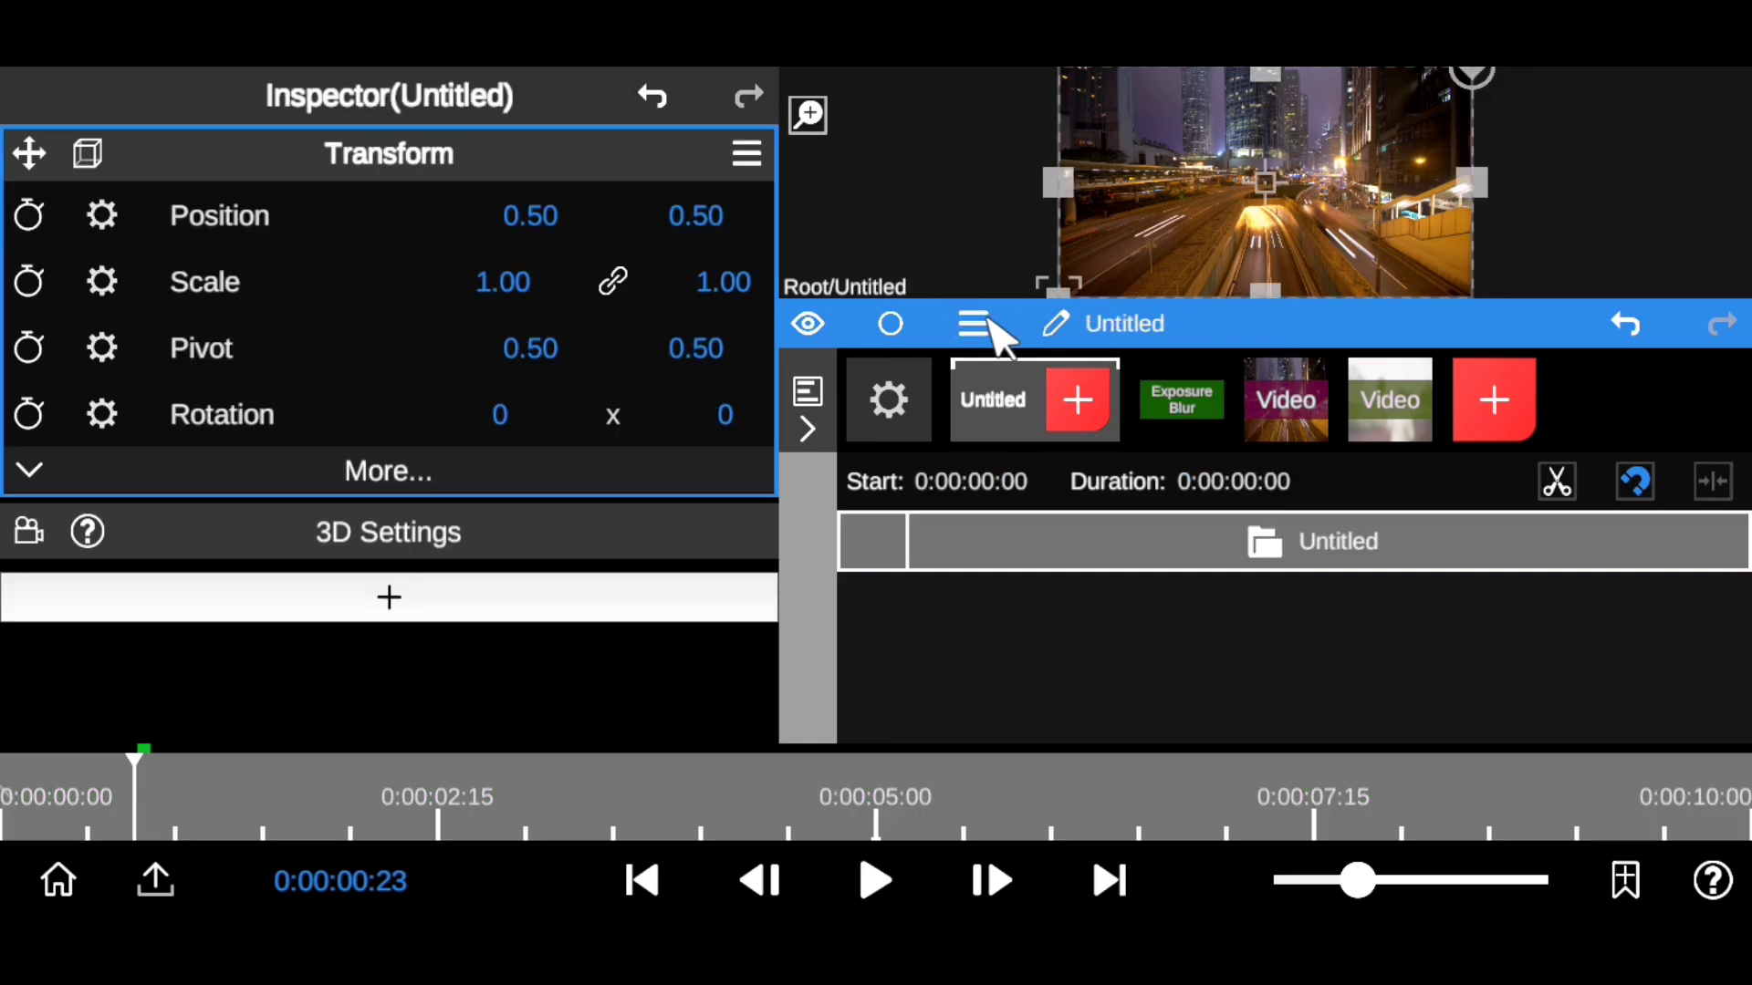
left_click(974, 323)
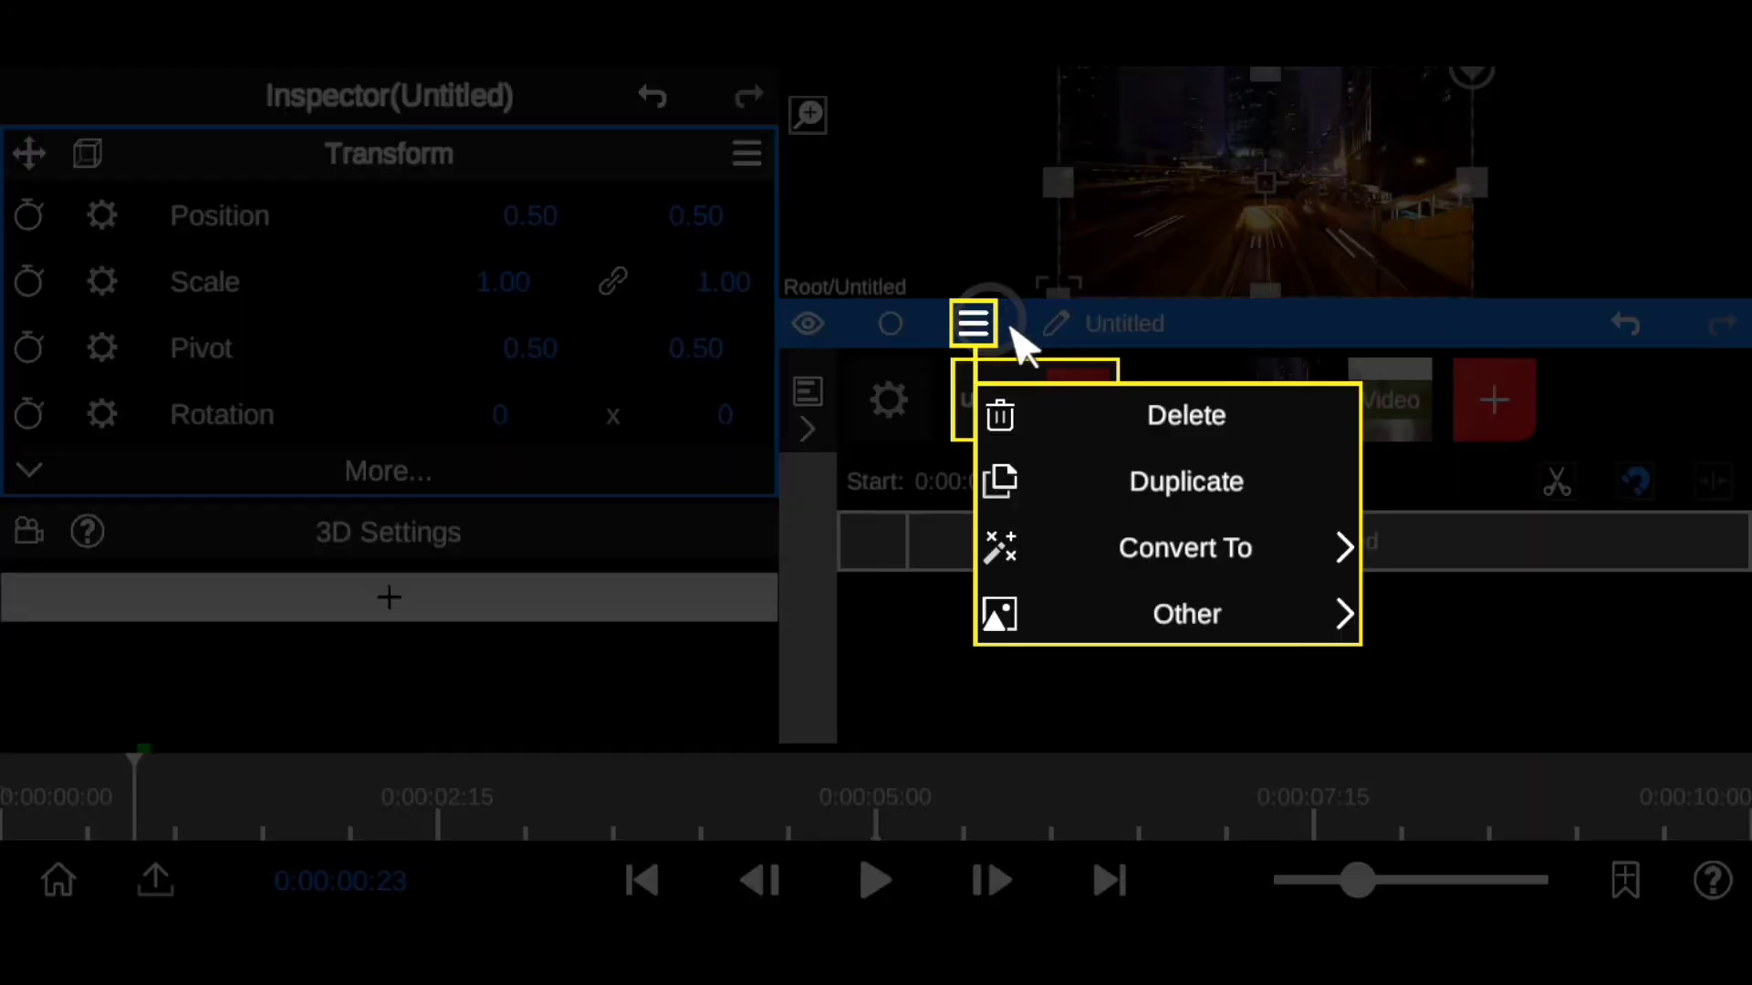
left_click(1256, 444)
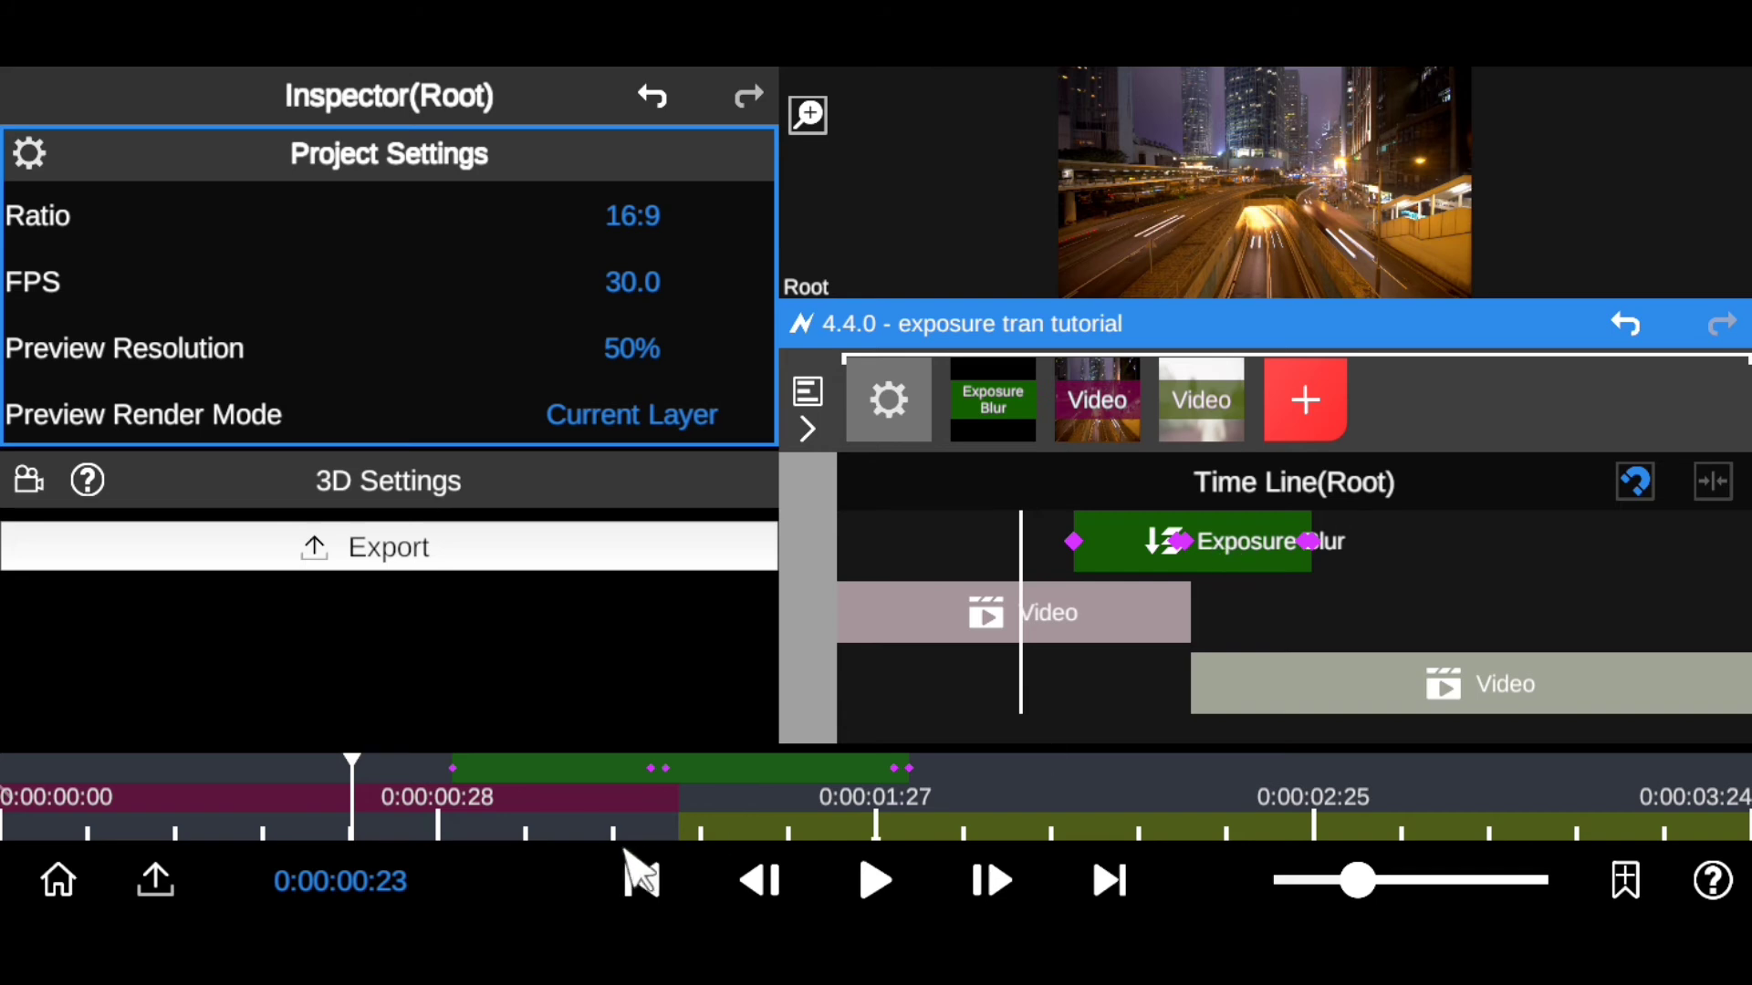
Step: Place the playhead at 0:00:01:14 and shift the Exposure Blur layer so its middle keyframes line up with the cut
left_click(679, 805)
mouse_move(679, 805)
left_mouse_down()
mouse_move(712, 809)
mouse_move(671, 812)
left_mouse_up()
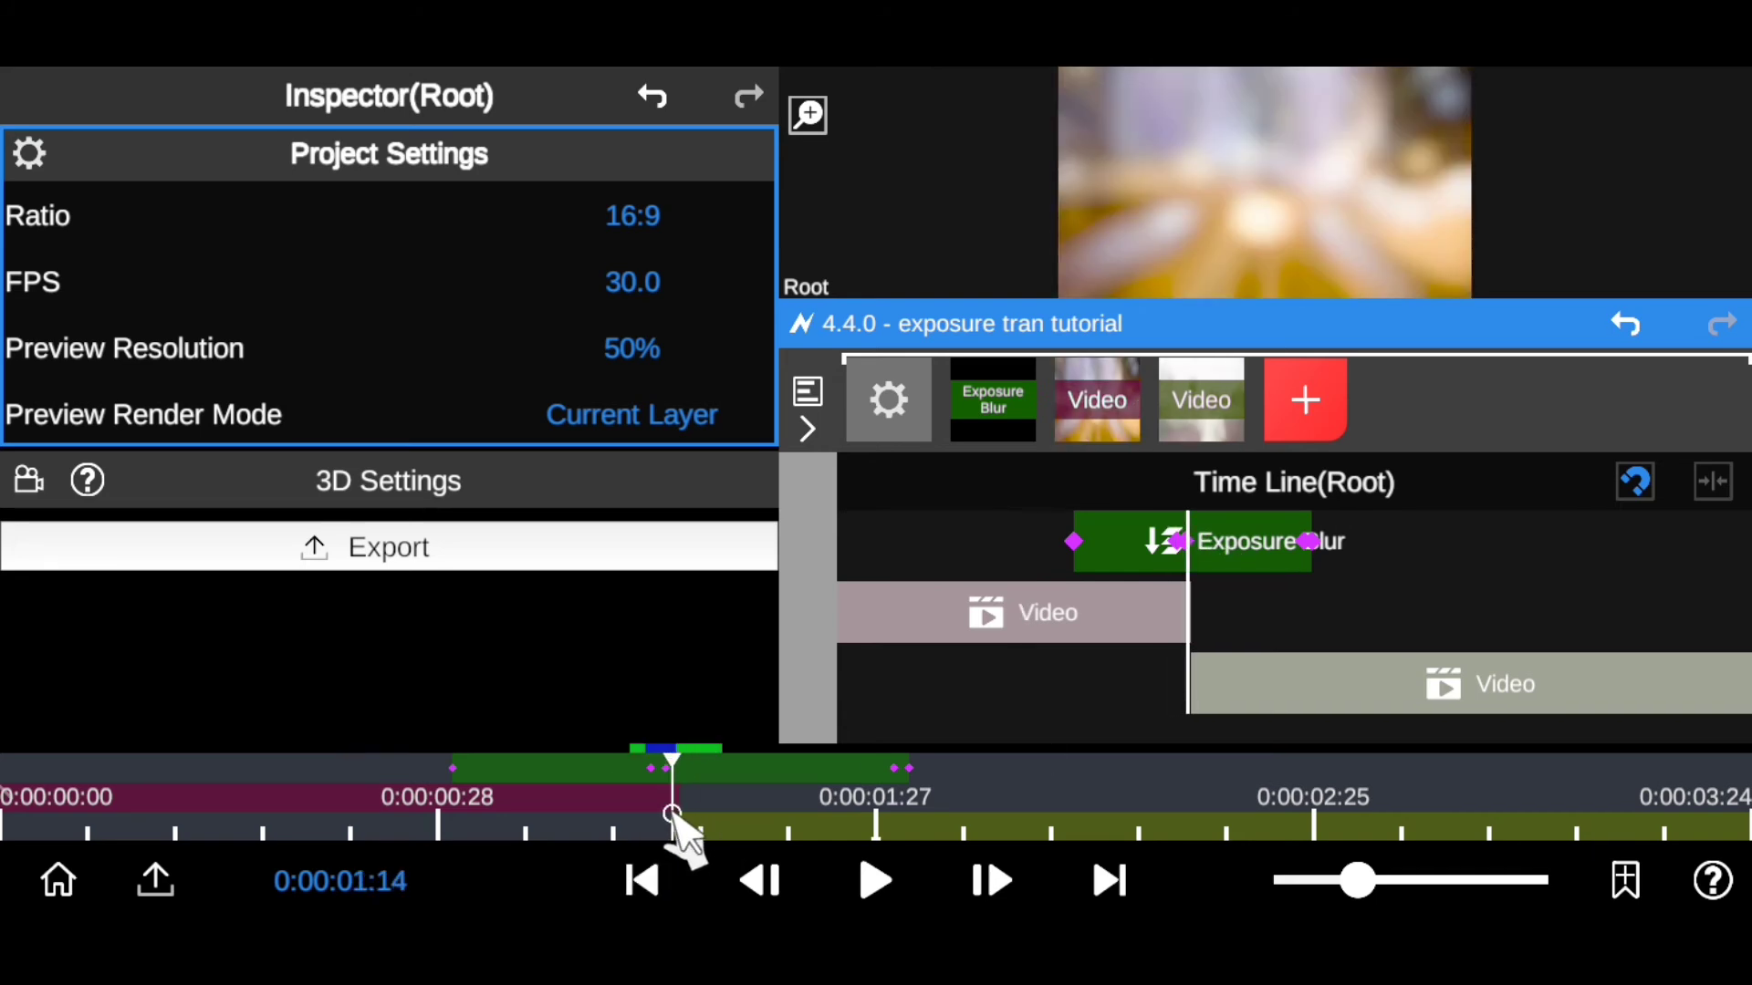
left_click_drag(1122, 534, 1134, 540)
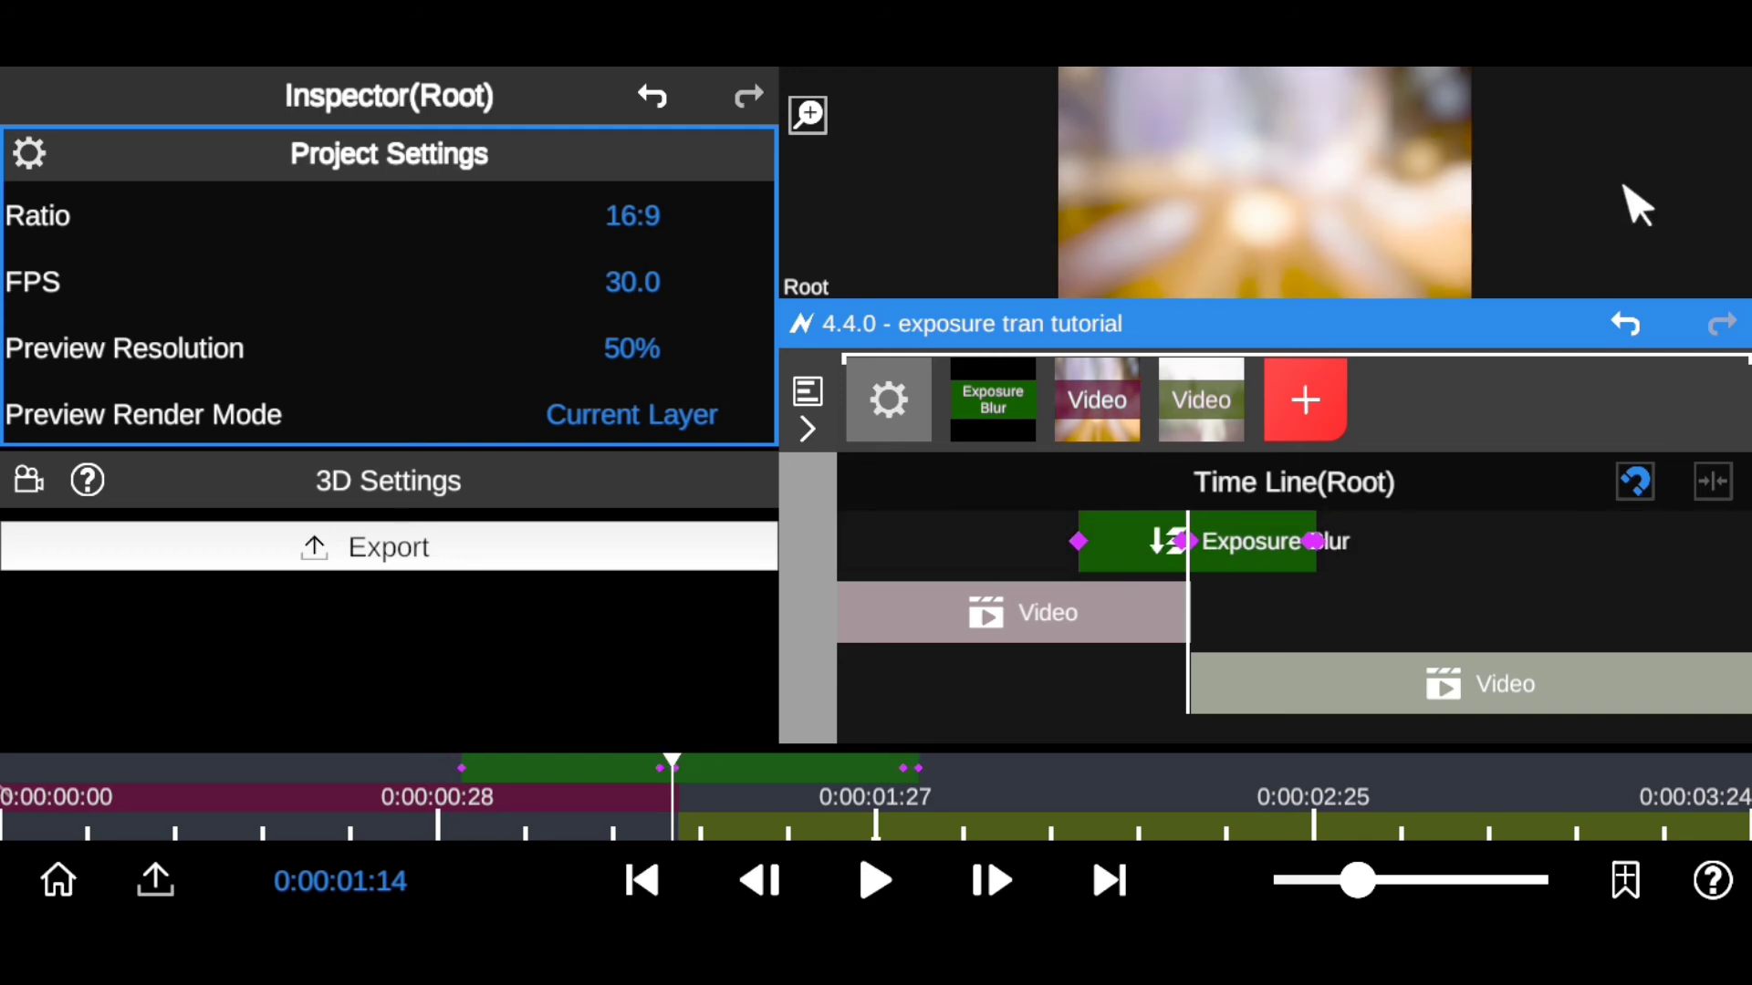
Step: Play the Exposure Blur transition between the two clips several times in full-screen preview and return to the timeline view
left_click_drag(1514, 336, 1528, 555)
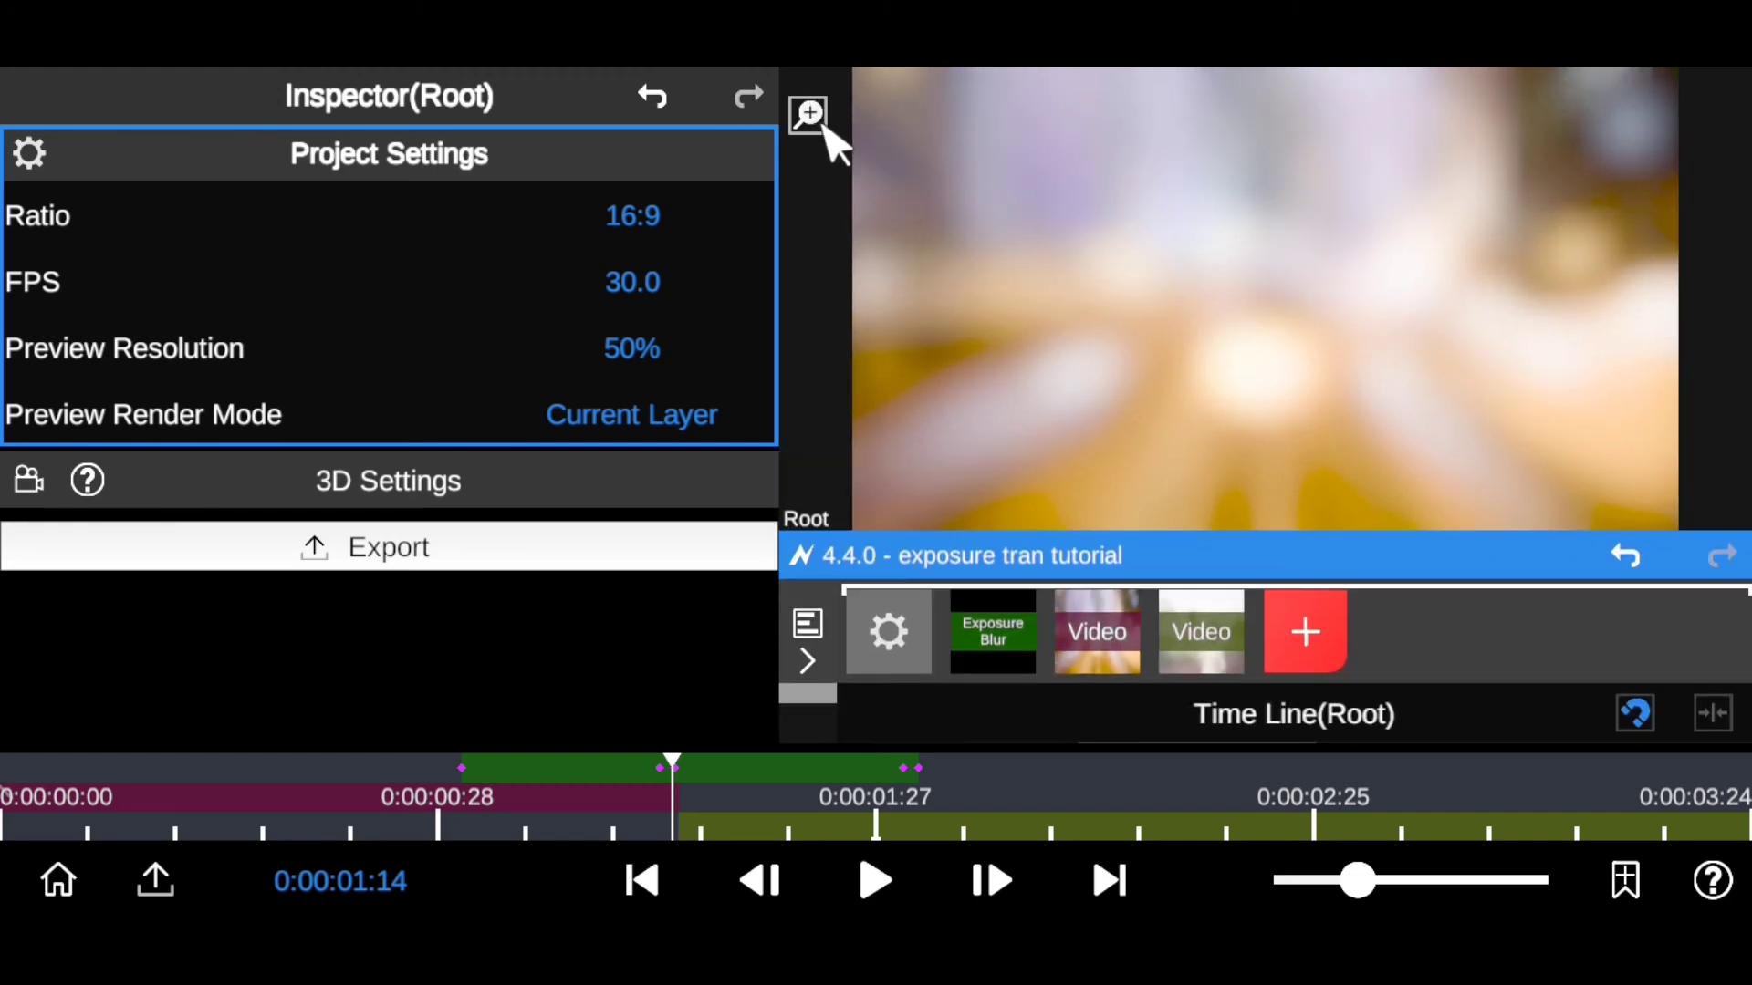
left_click_drag(672, 835, 8, 735)
left_click(871, 880)
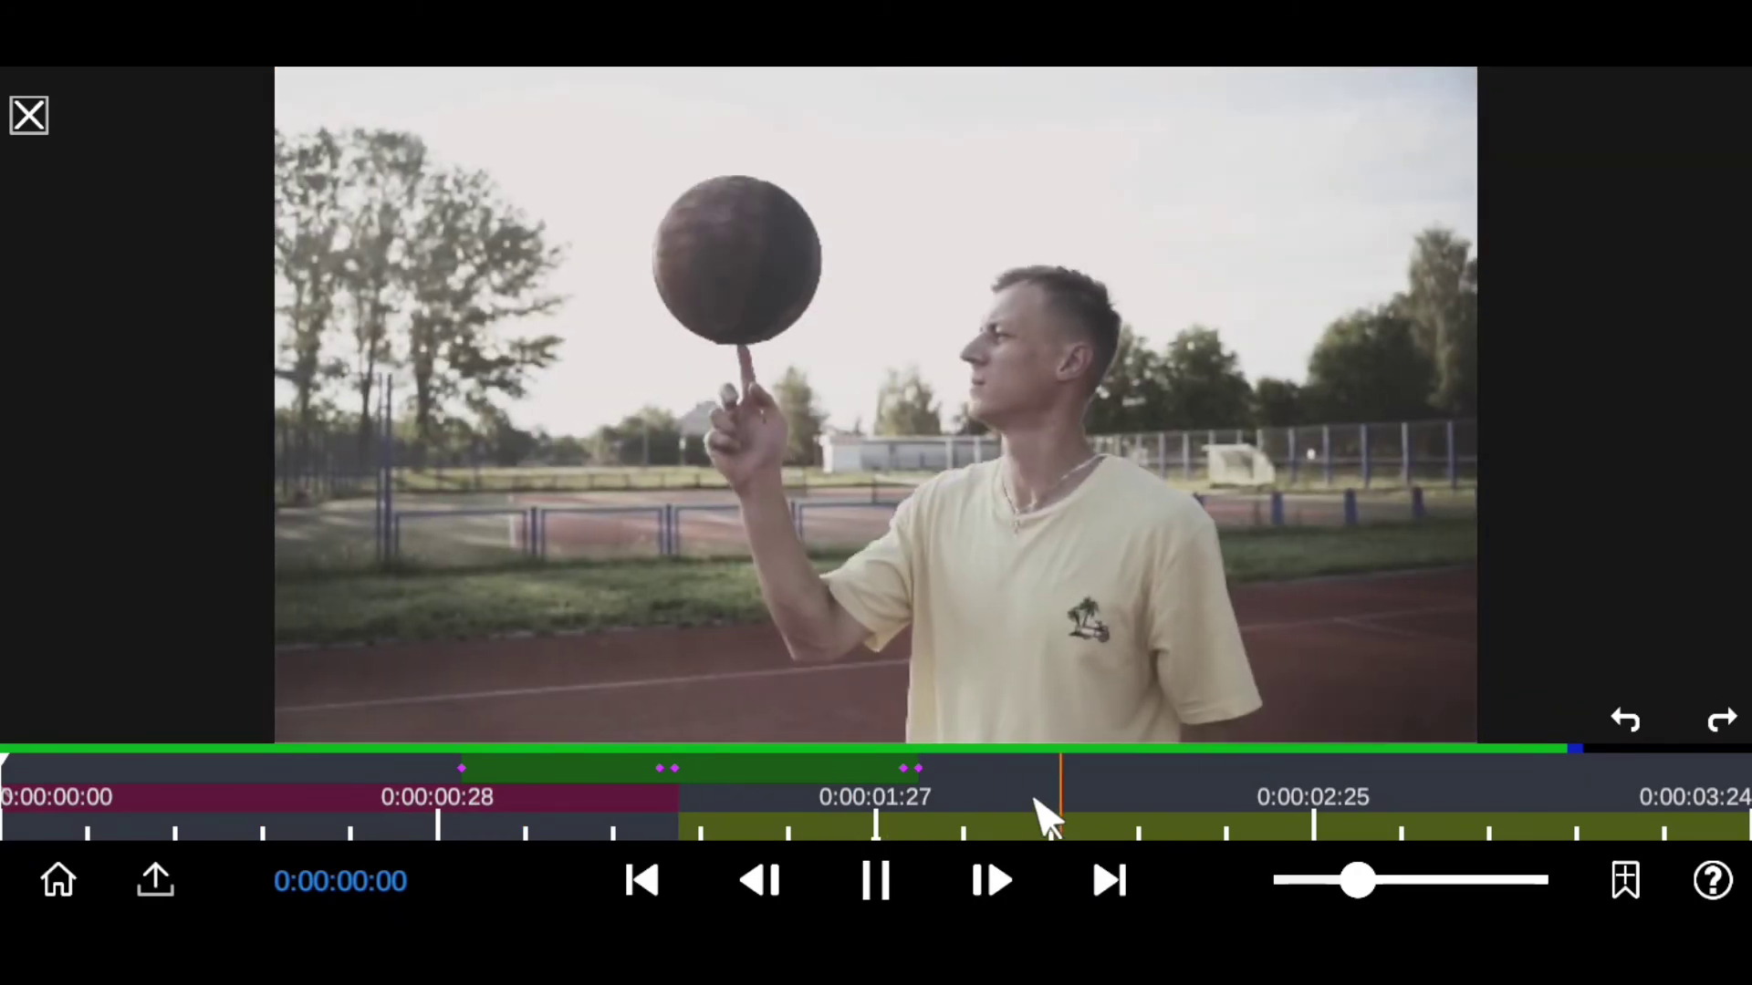
left_click_drag(1040, 812, 173, 825)
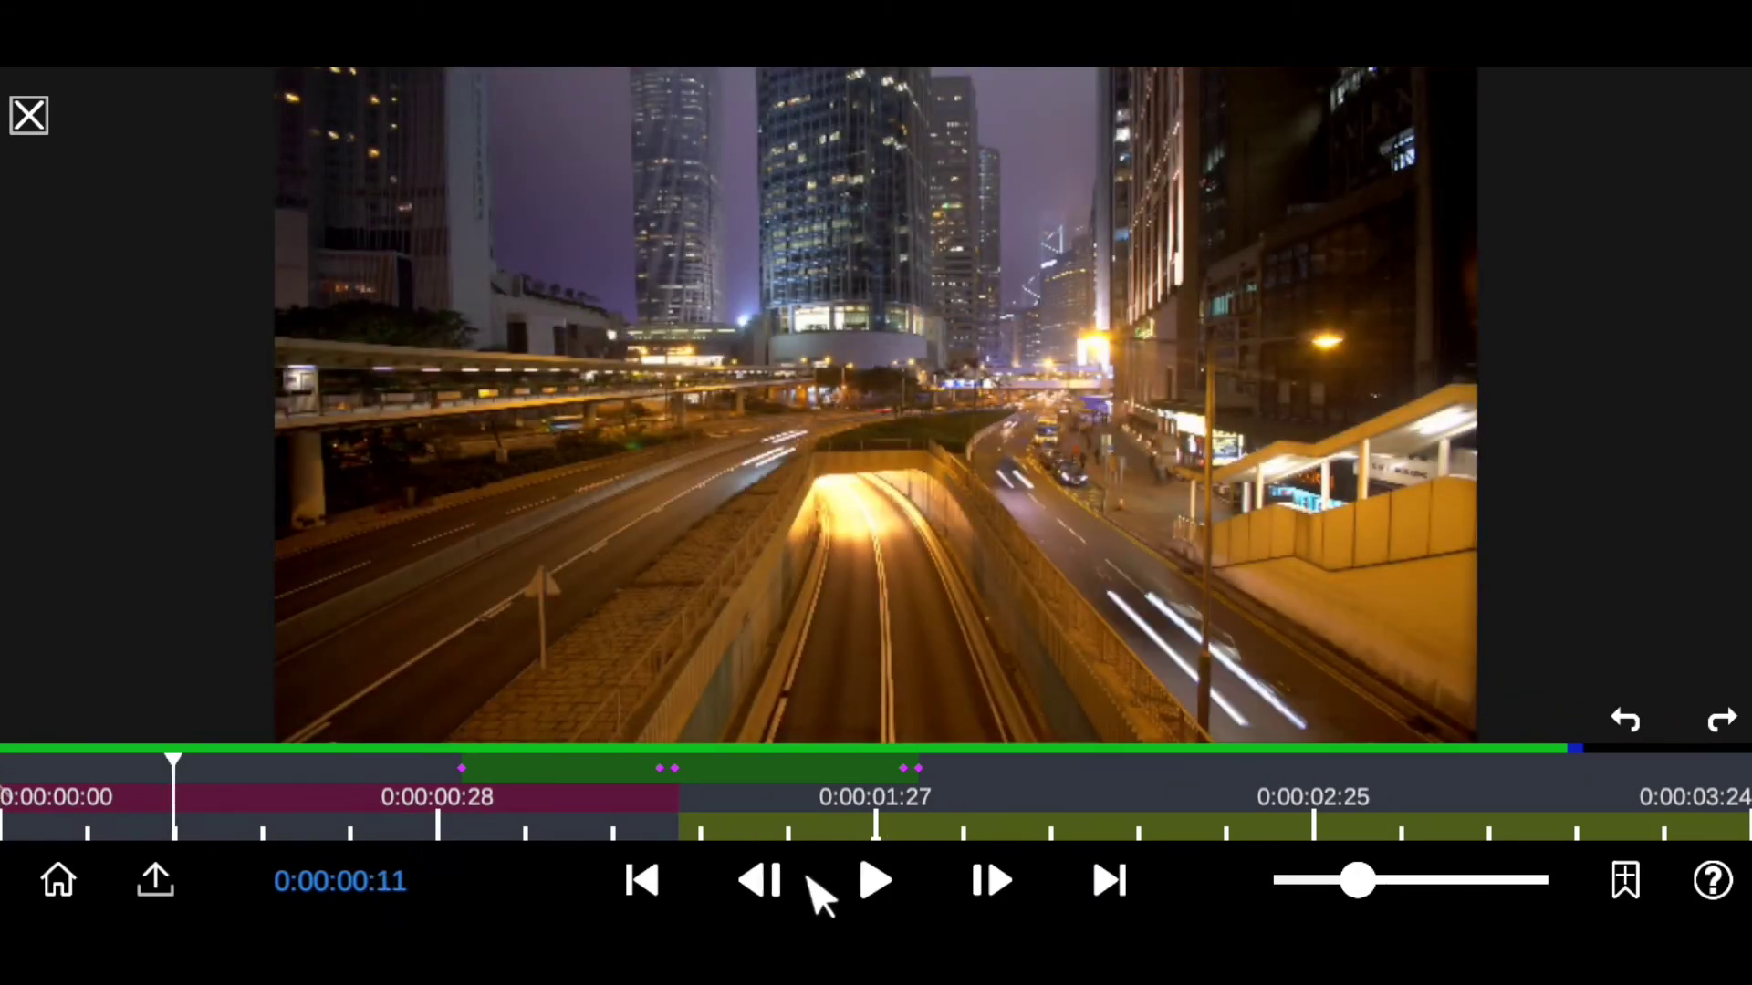
left_click(862, 871)
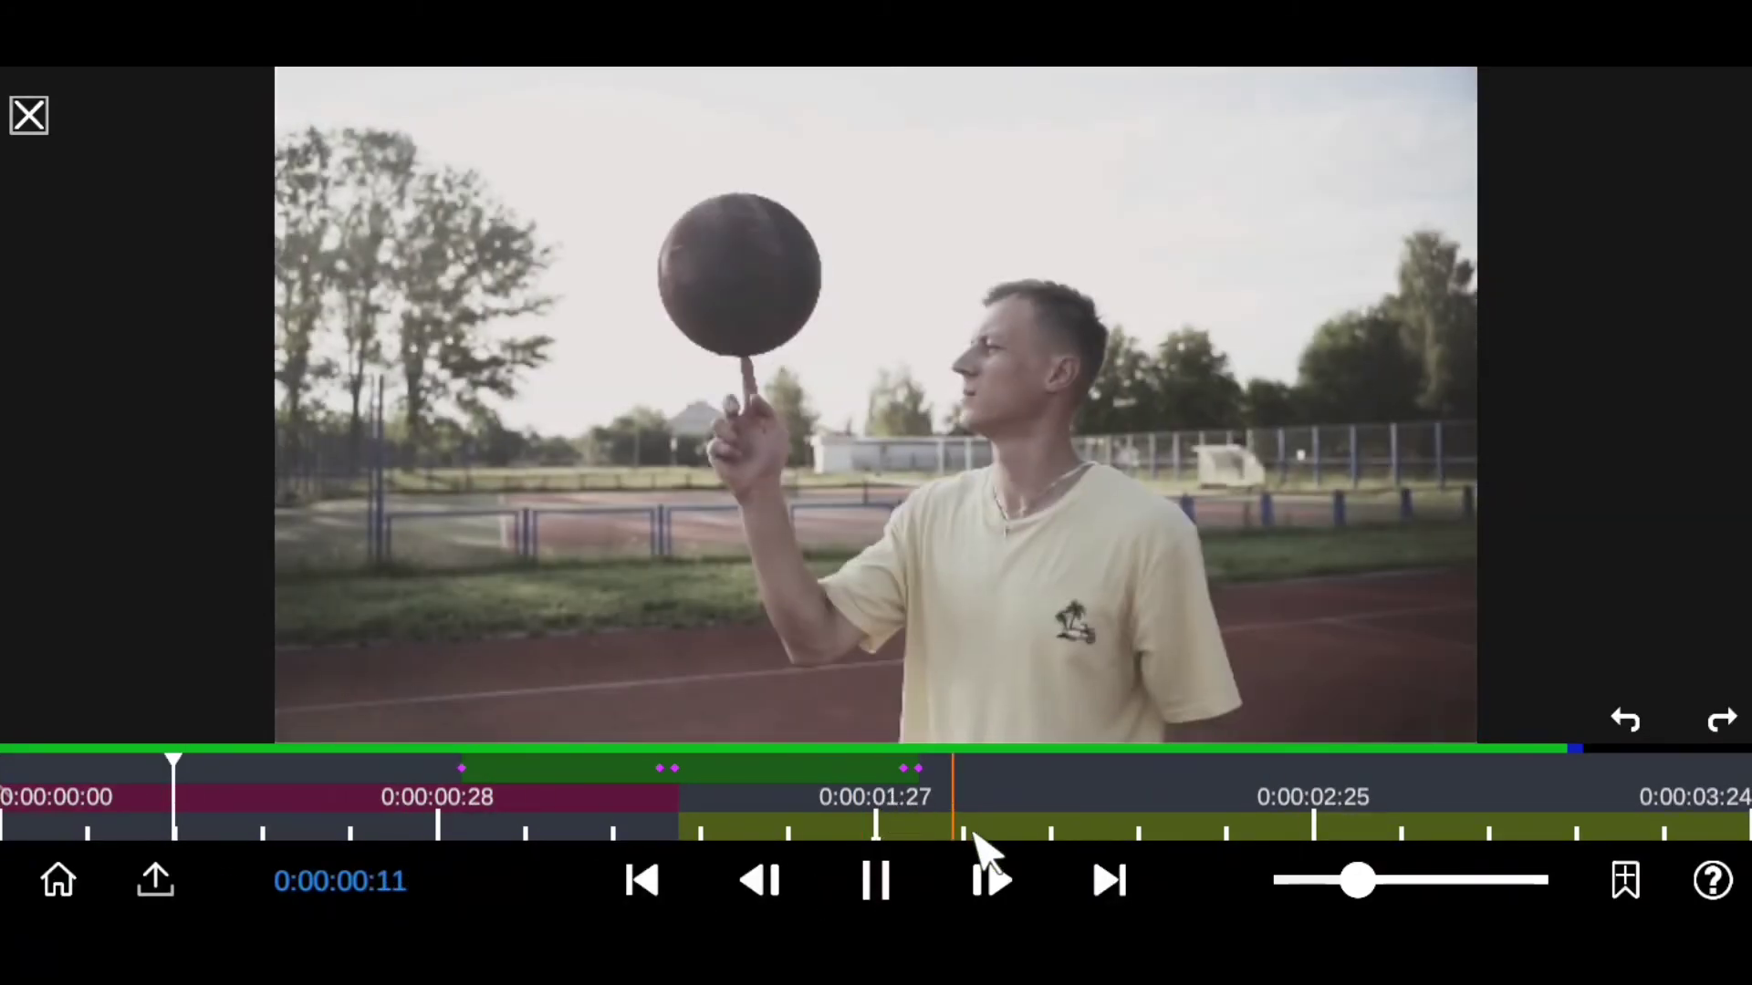
left_click_drag(1048, 802, 227, 824)
left_click(878, 878)
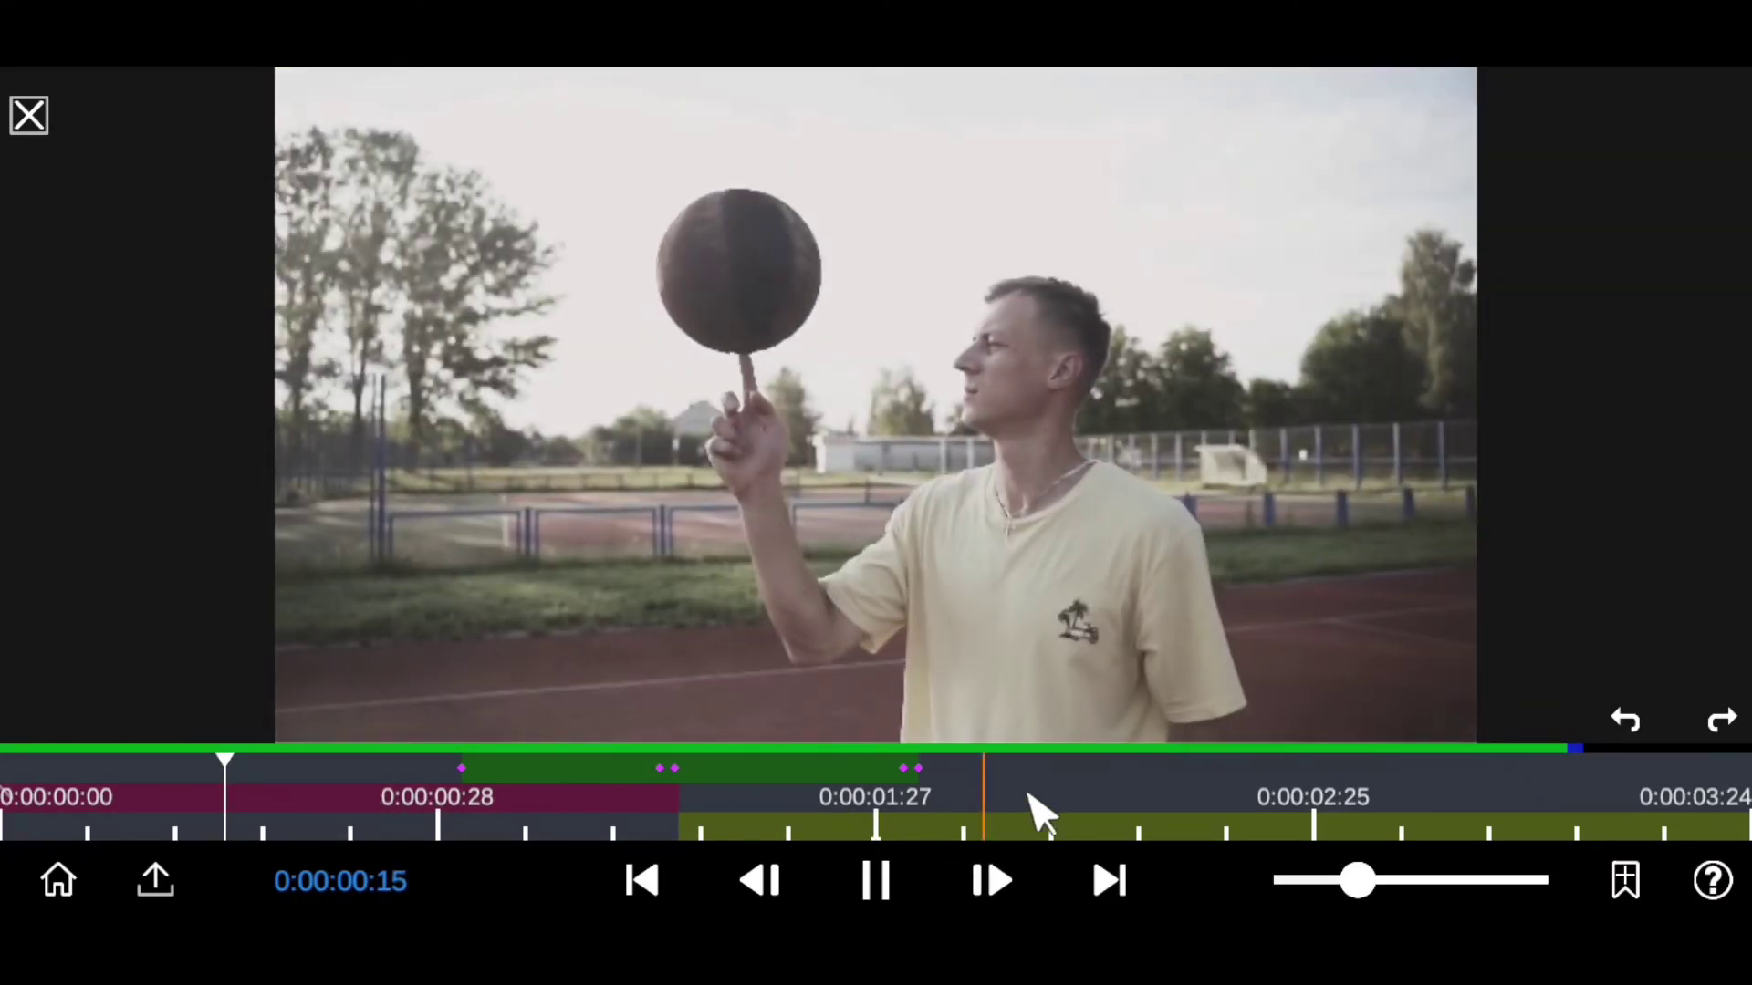
left_click_drag(1040, 812, 489, 840)
left_click(874, 879)
left_click(180, 794)
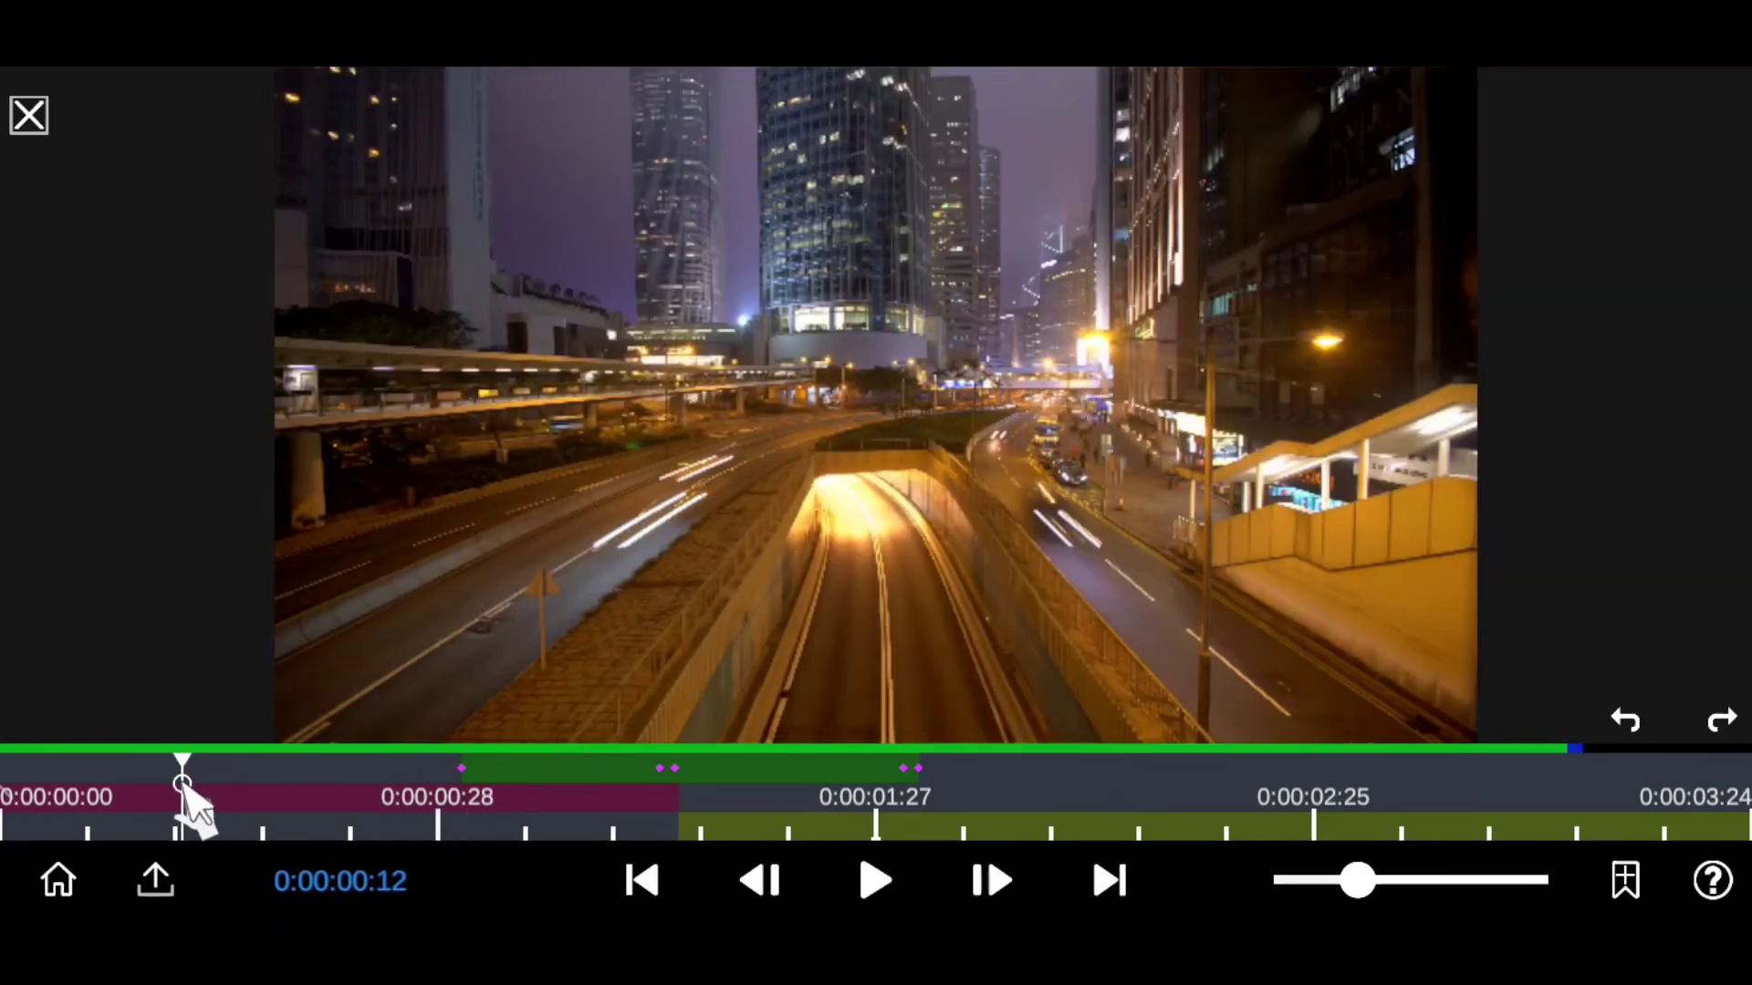
left_click(880, 877)
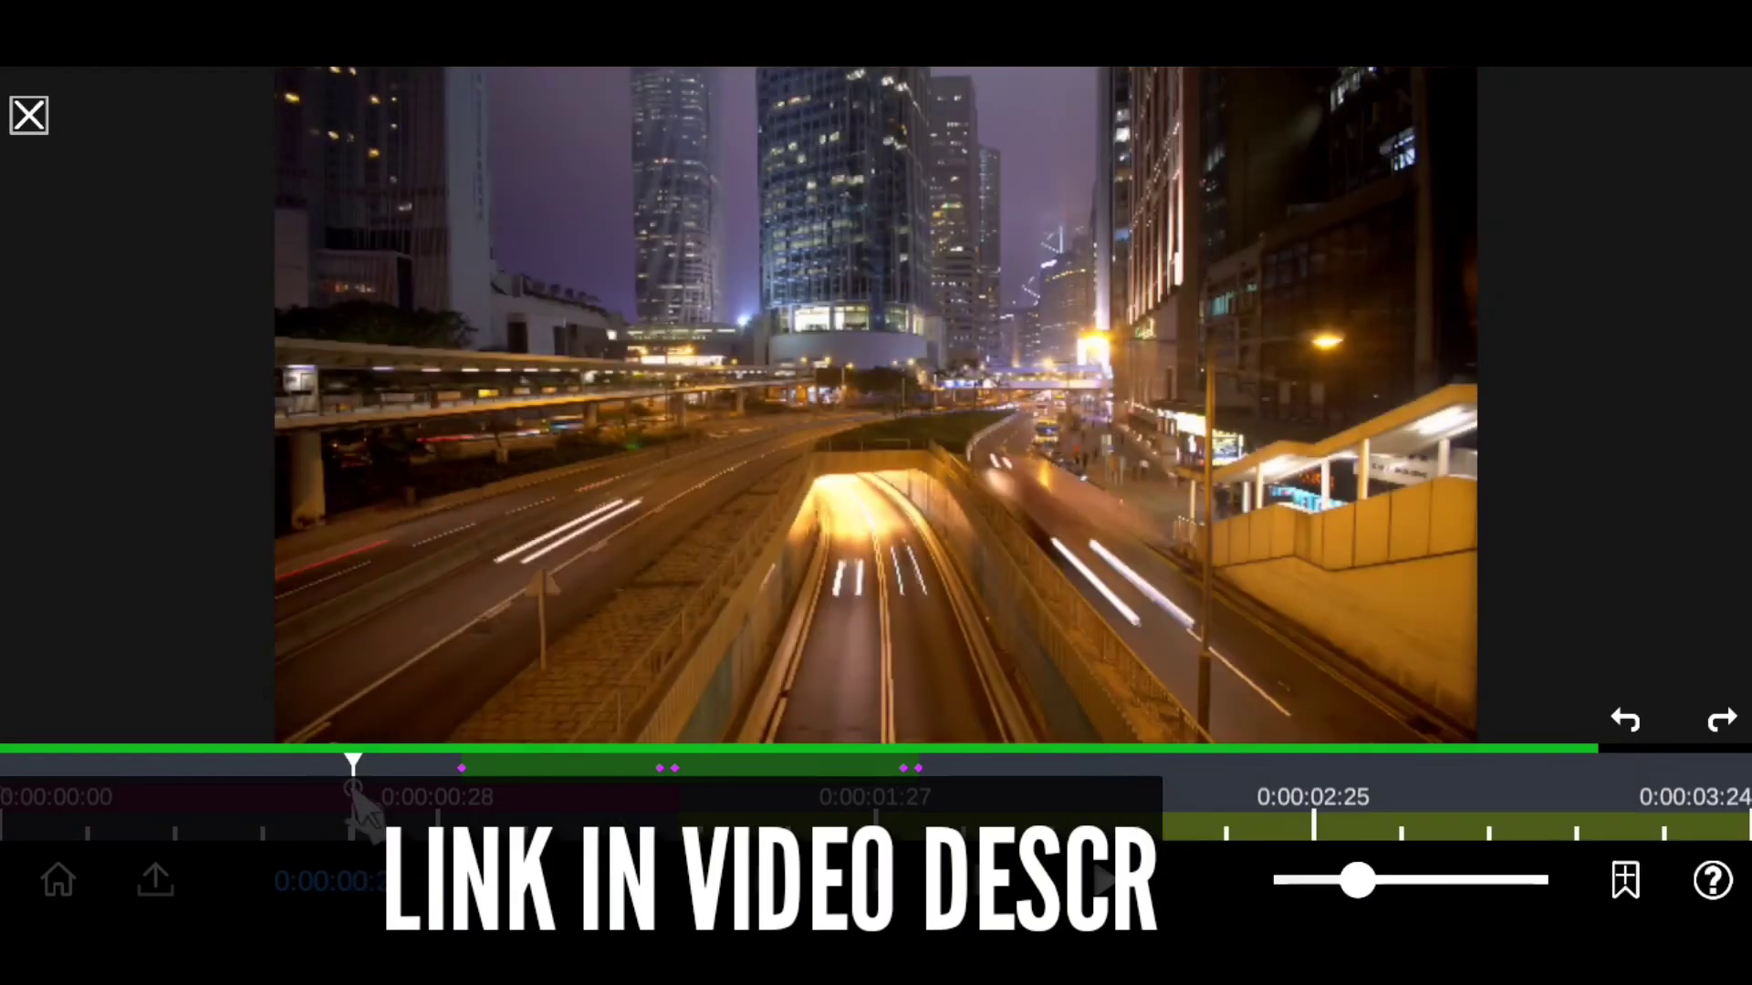
left_click(414, 810)
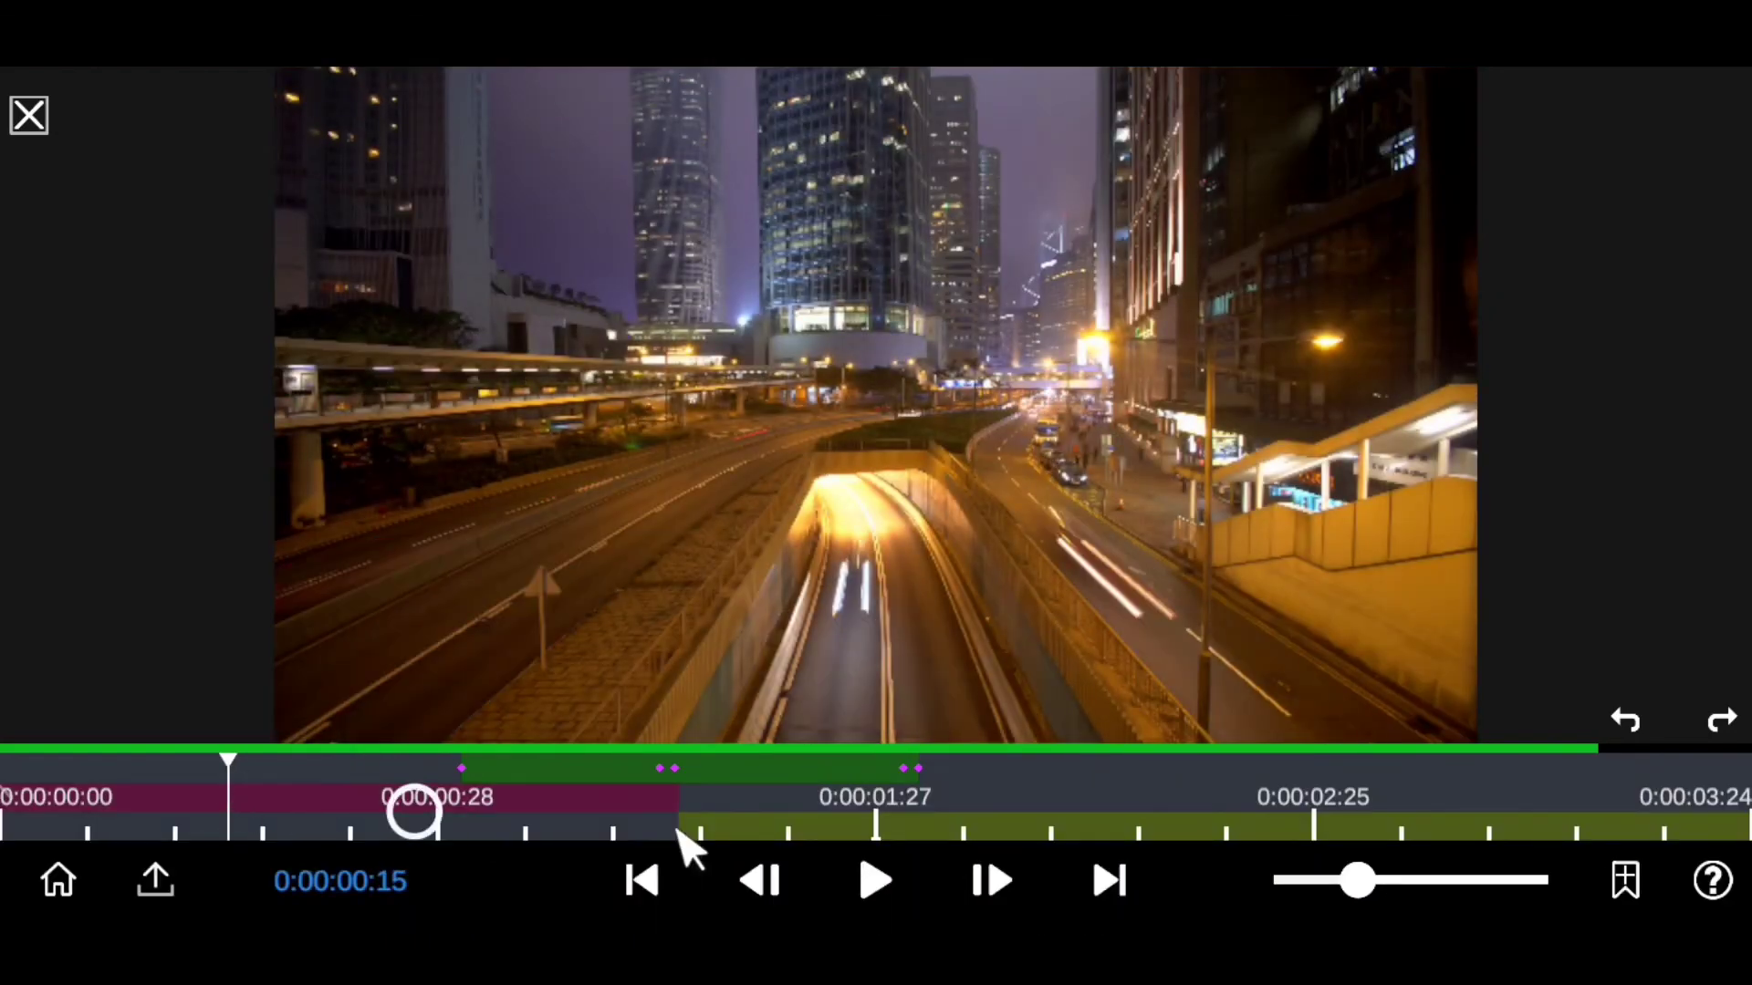
left_click(871, 878)
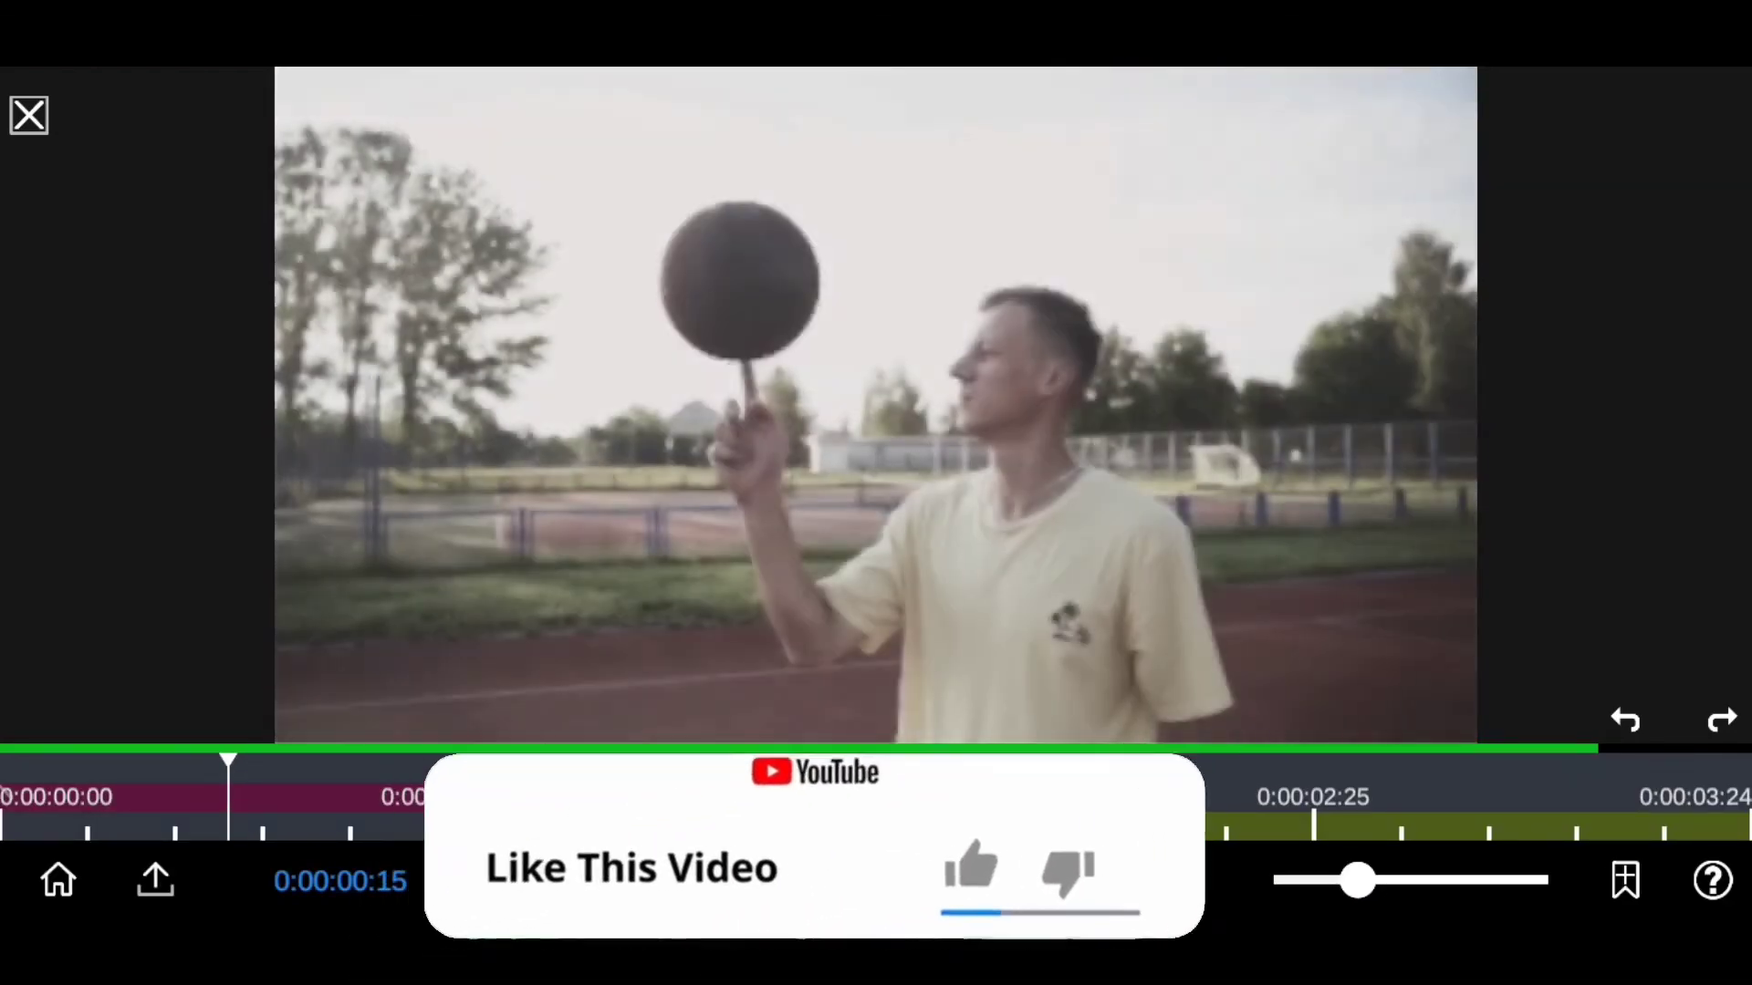
left_click_drag(228, 803, 216, 803)
left_click(875, 881)
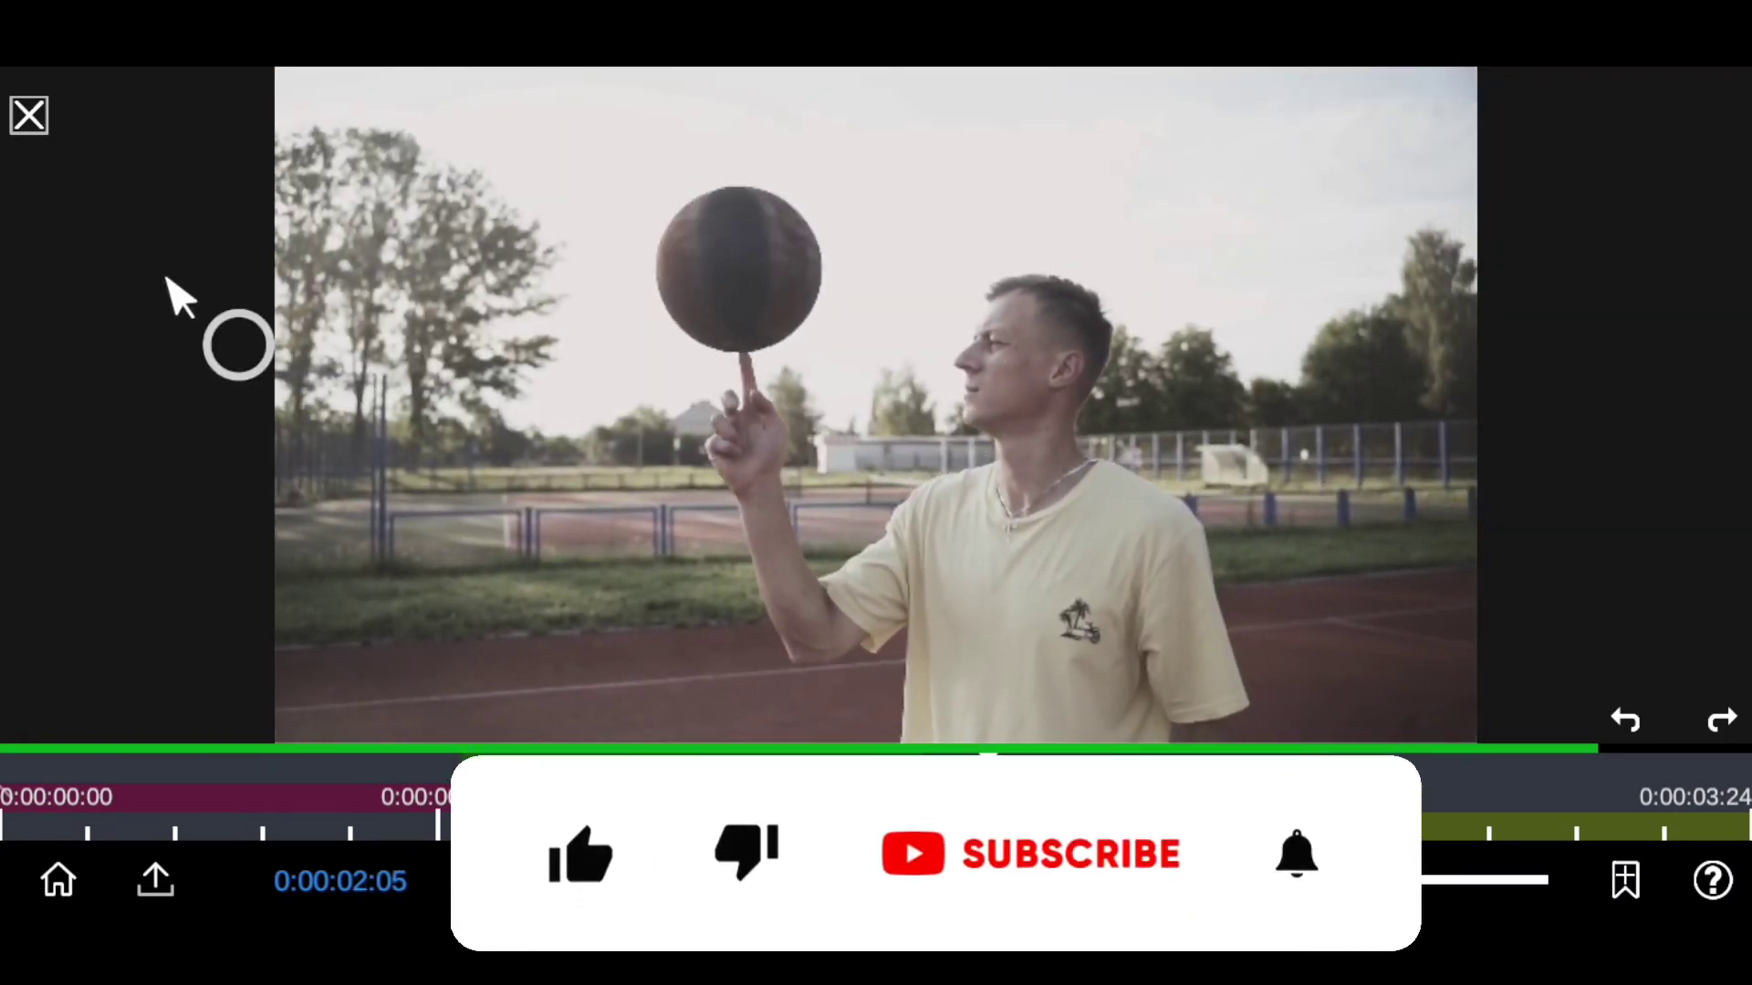
left_click(28, 116)
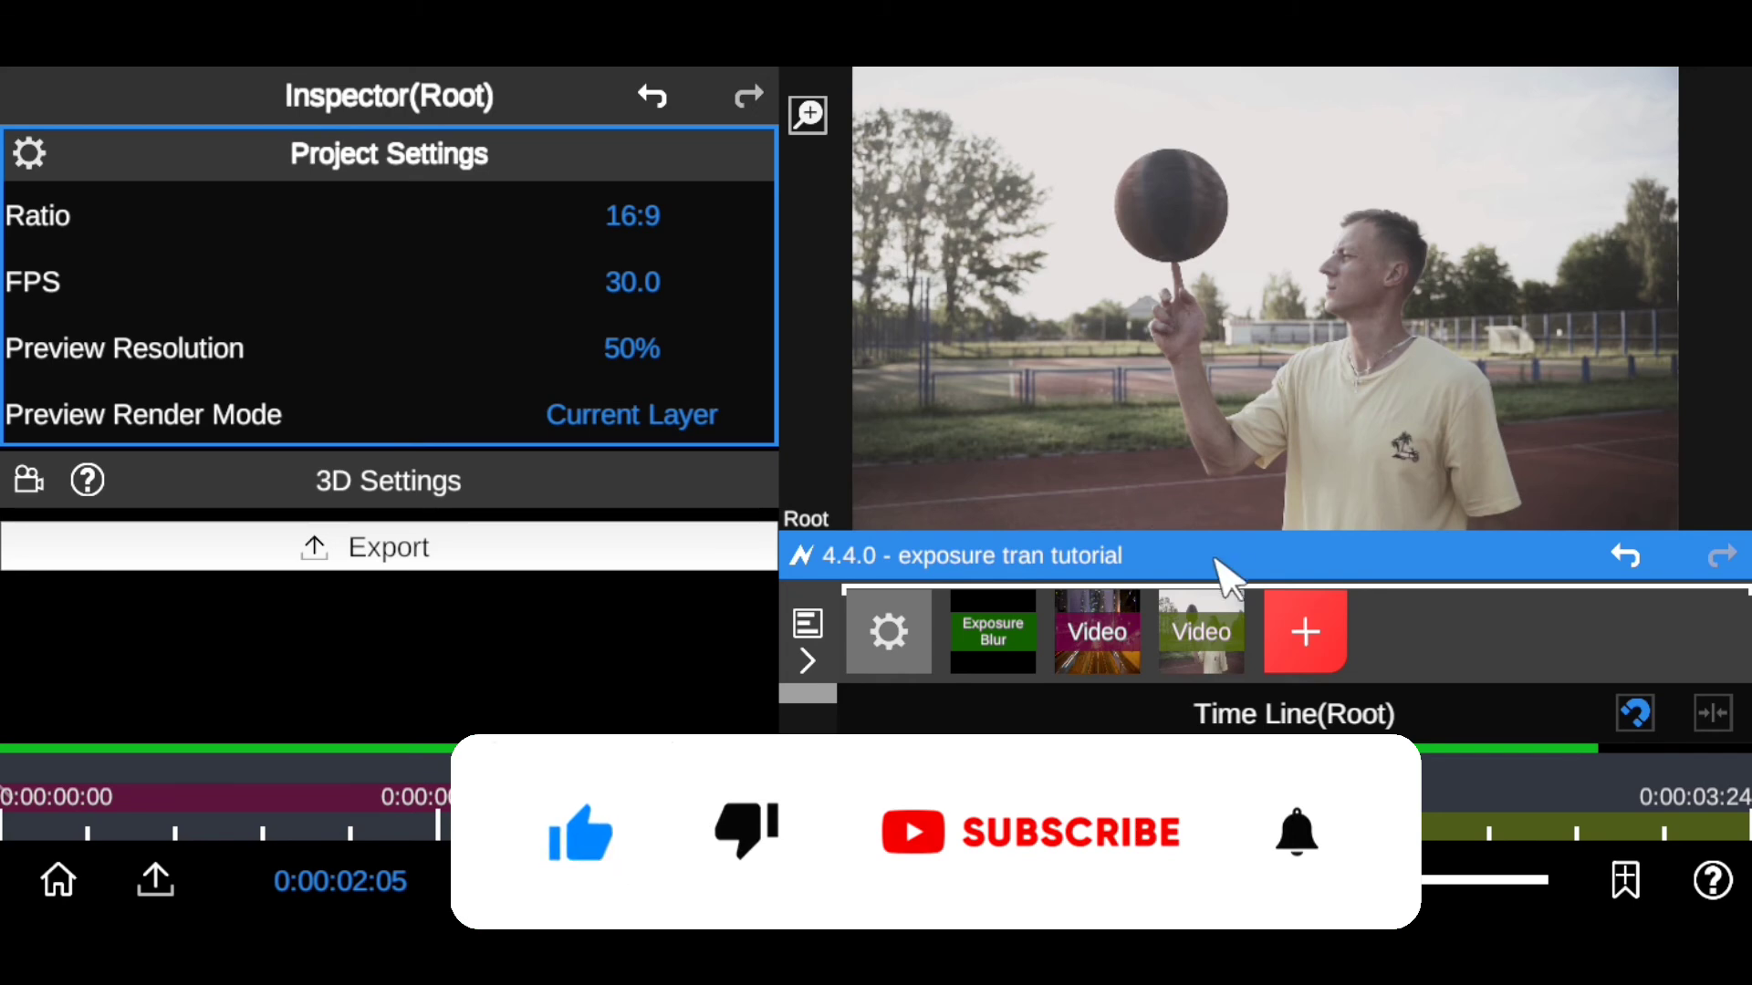
left_click_drag(1220, 518, 1208, 376)
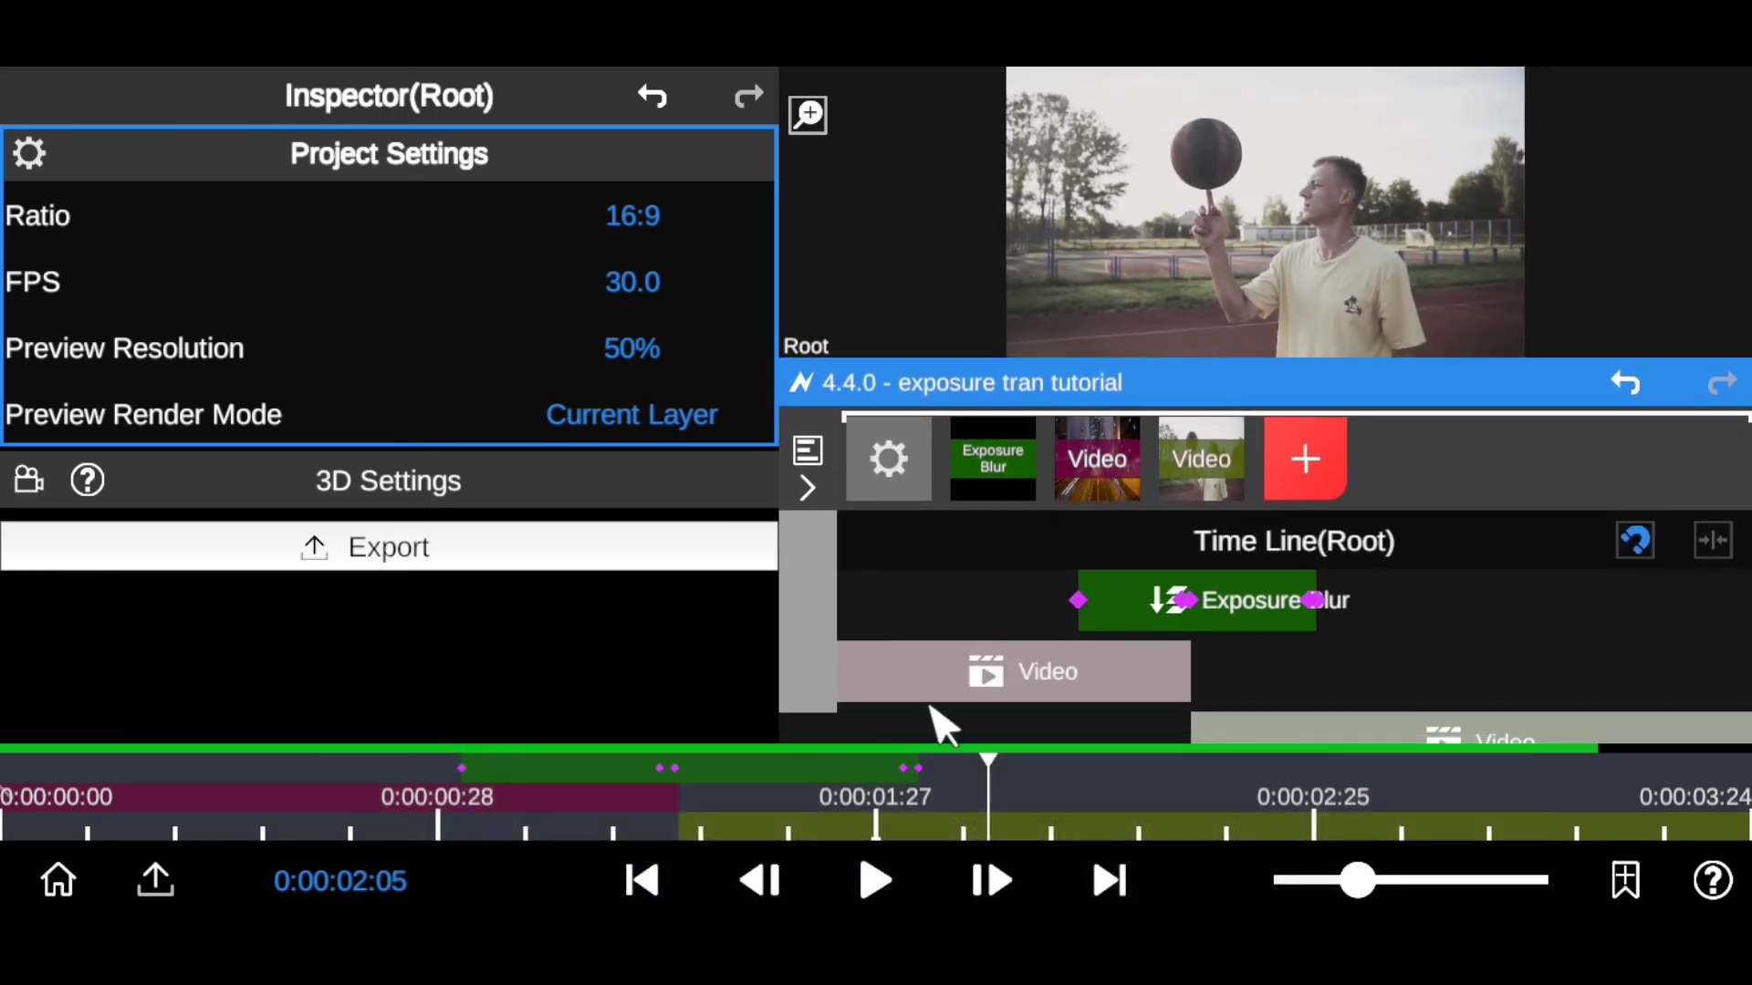
Step: Export the exposure transition project as a video with quality set to Very High and Append Template turned off
left_click_drag(1353, 374, 1365, 327)
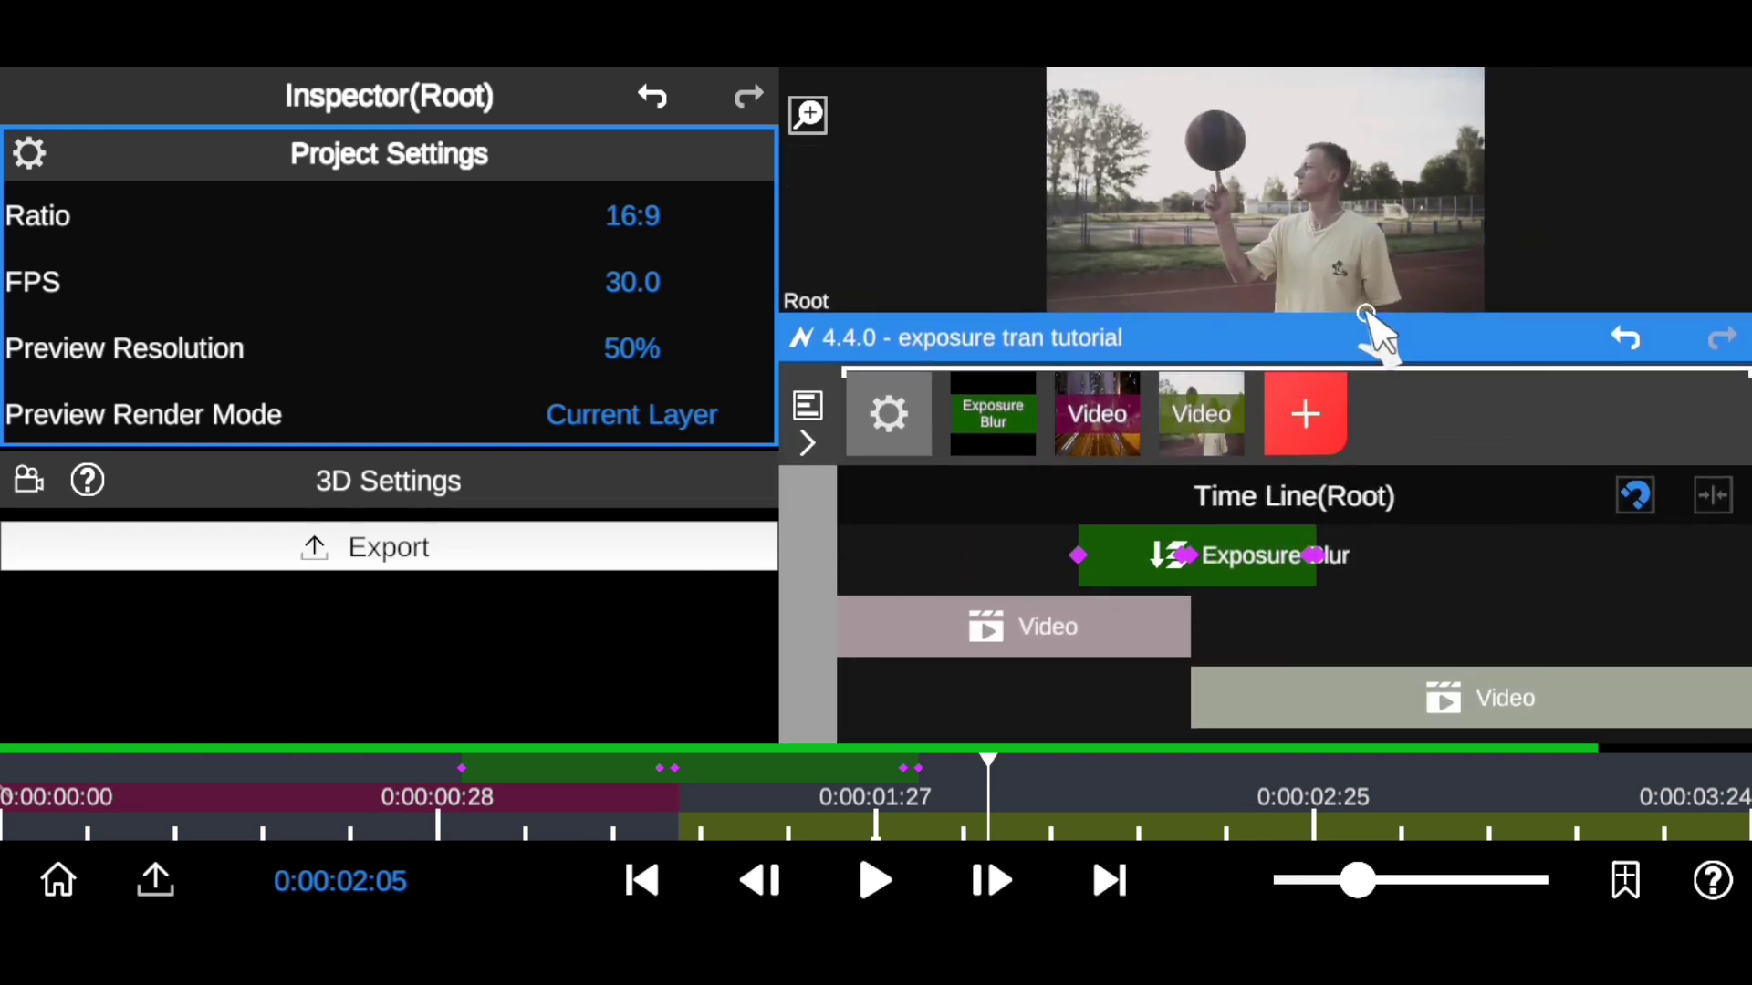
left_click(155, 881)
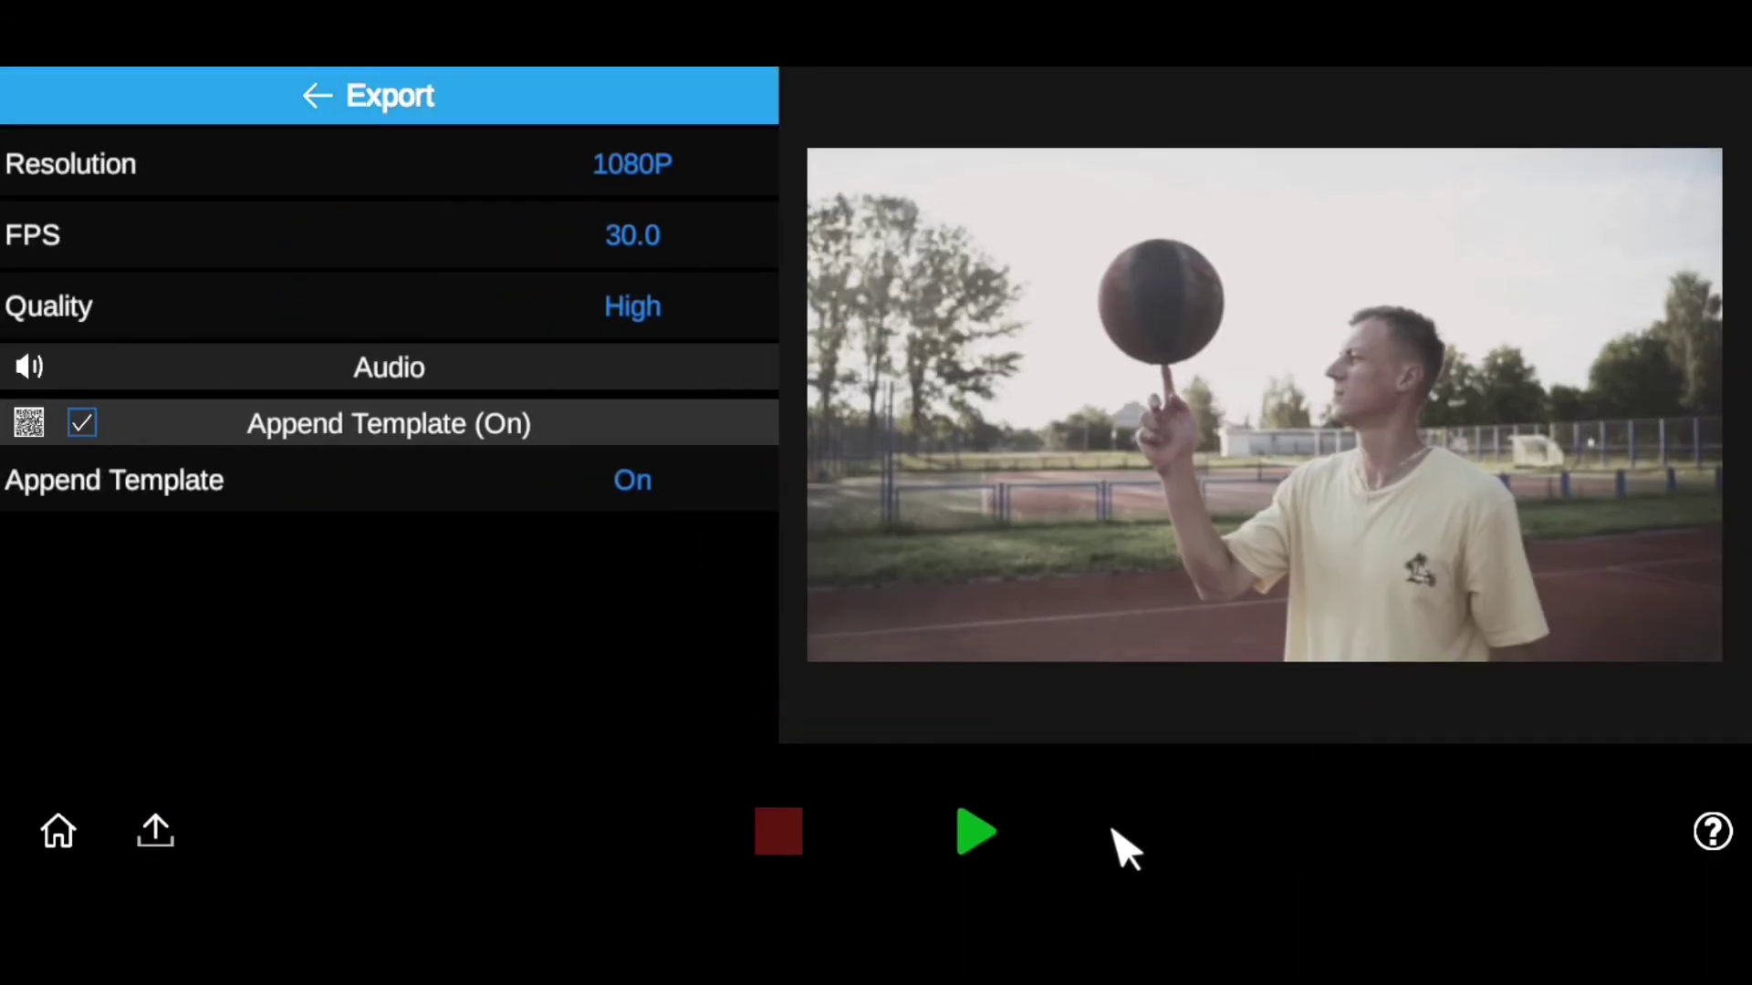
left_click(632, 315)
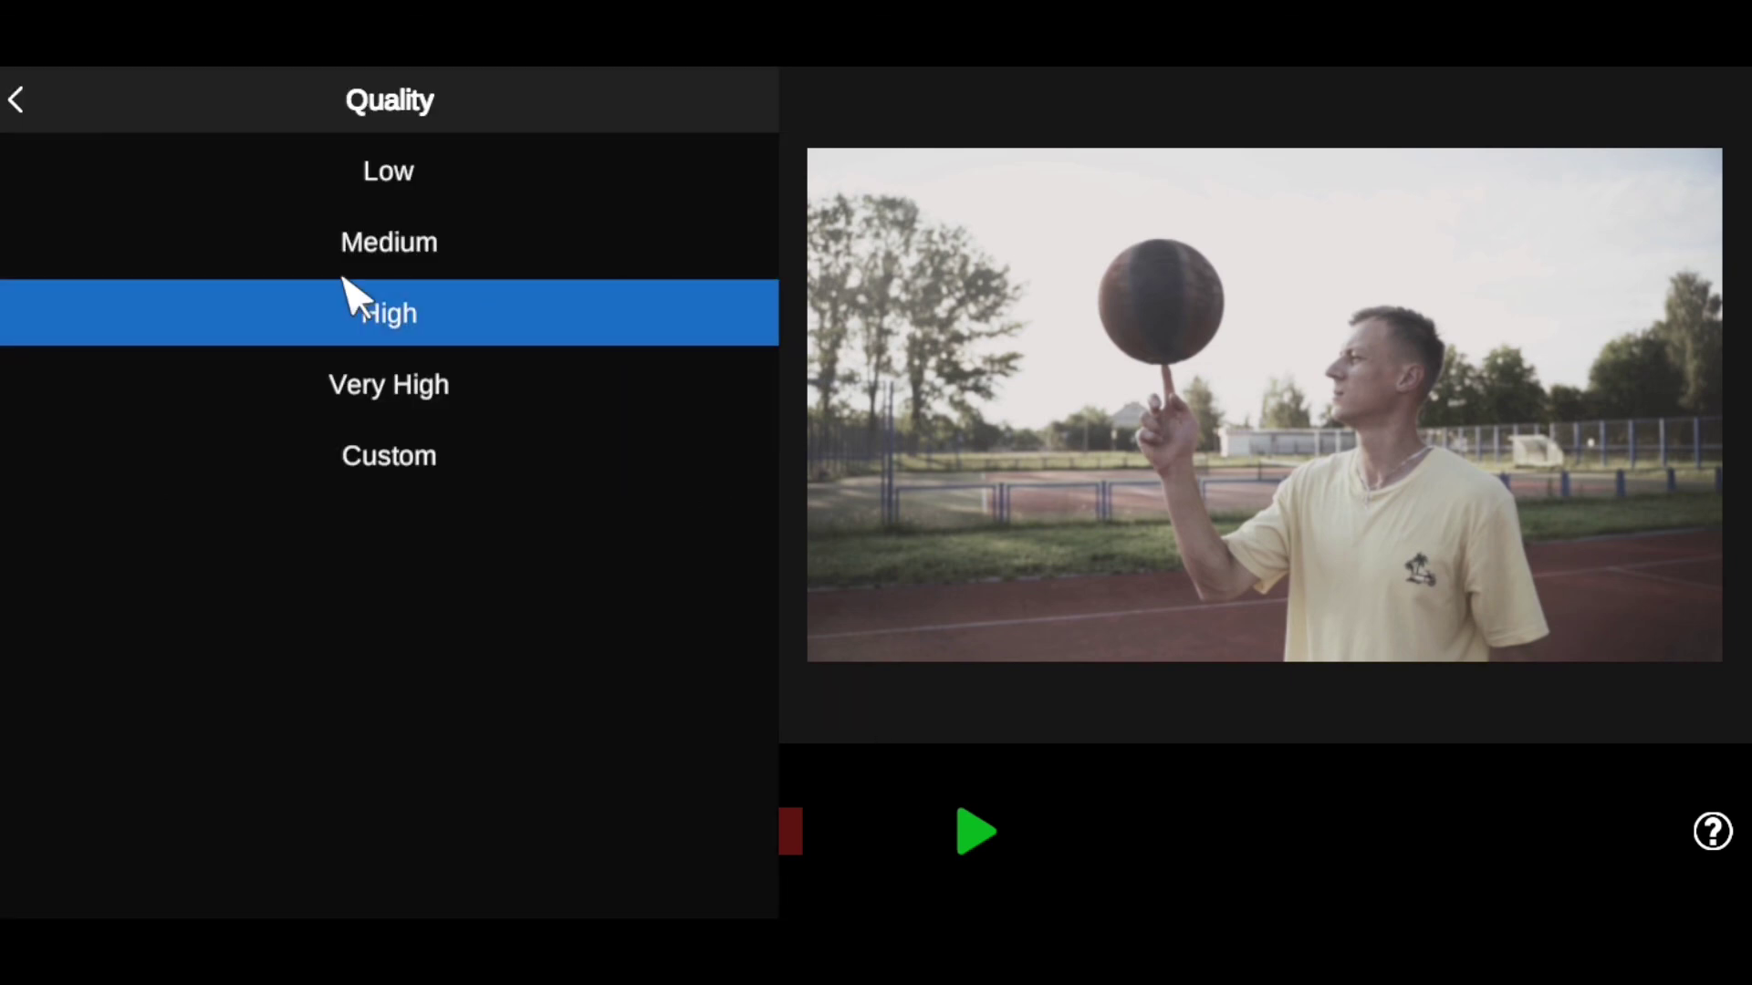
left_click(449, 387)
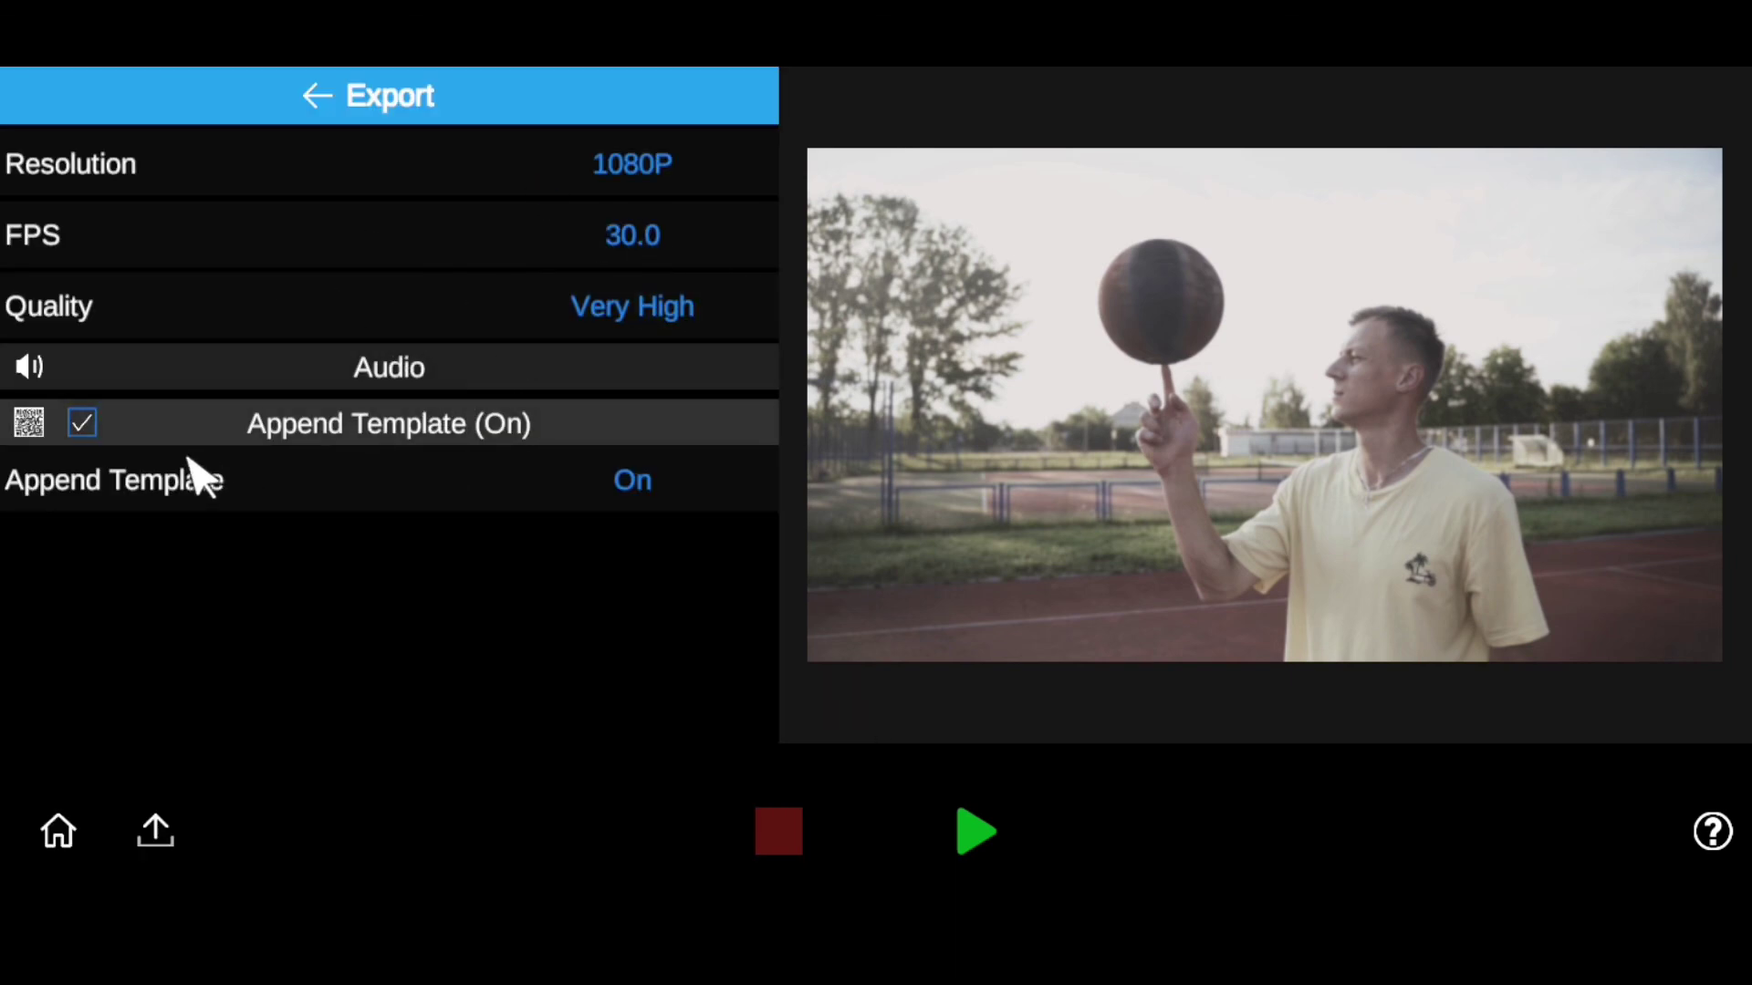
left_click(82, 423)
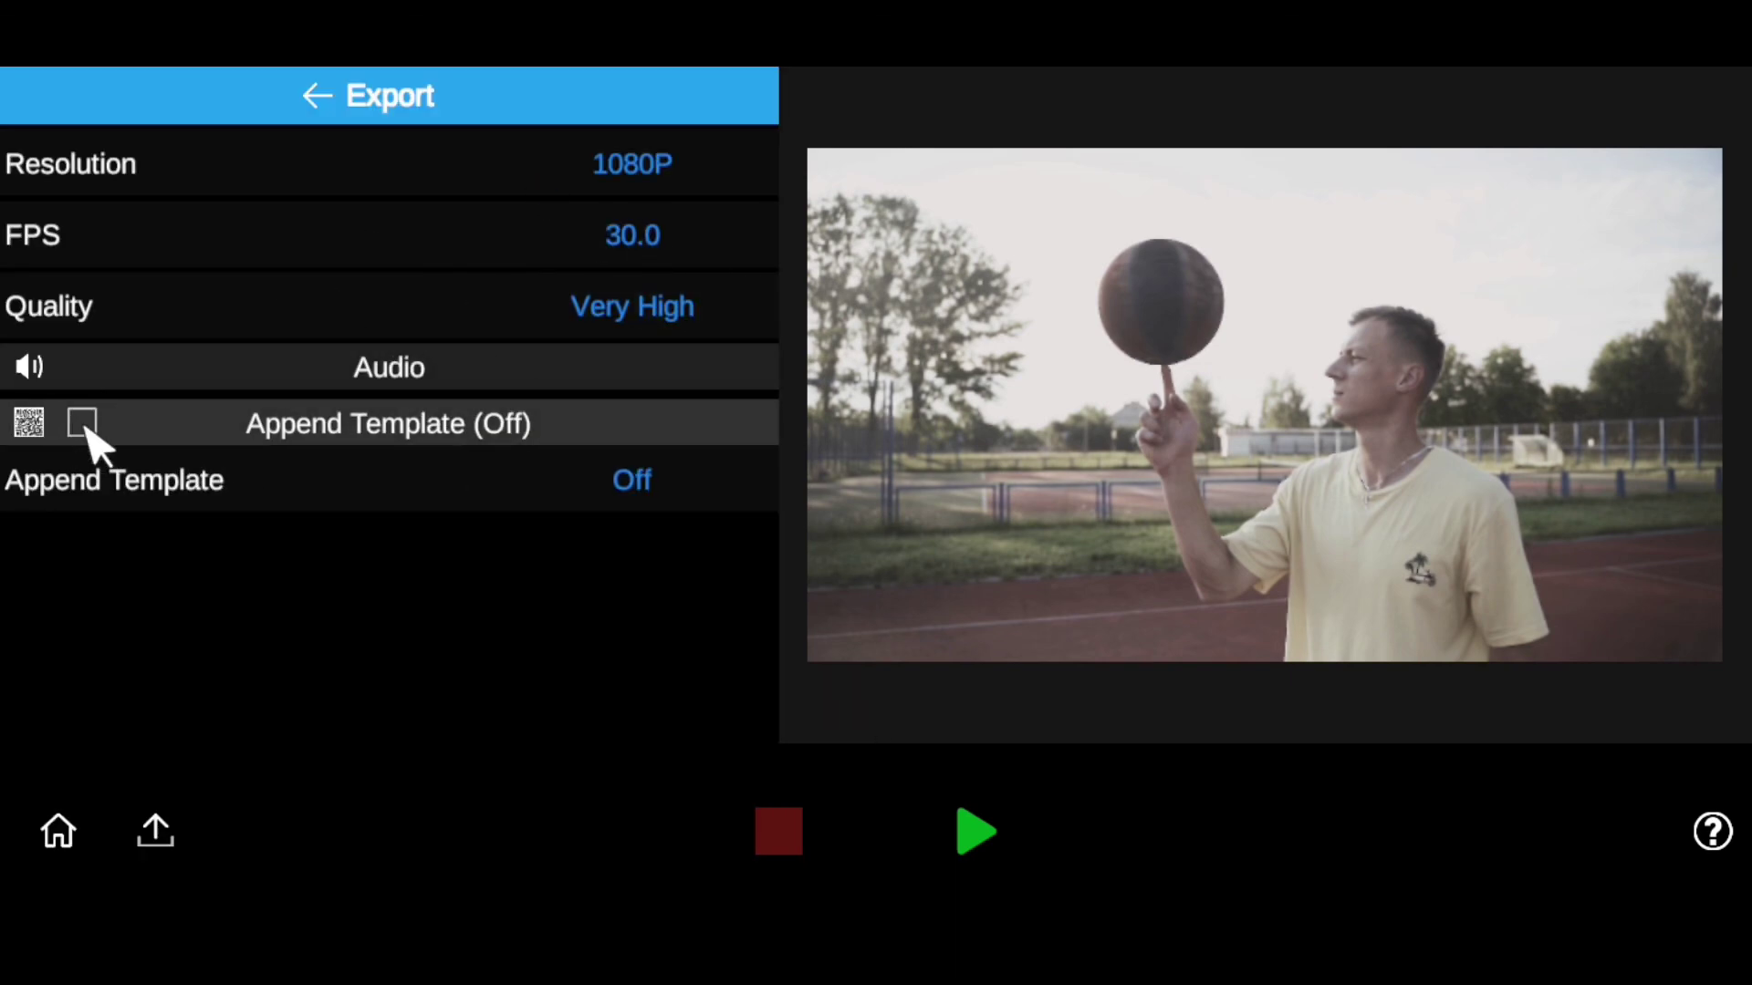
left_click(336, 440)
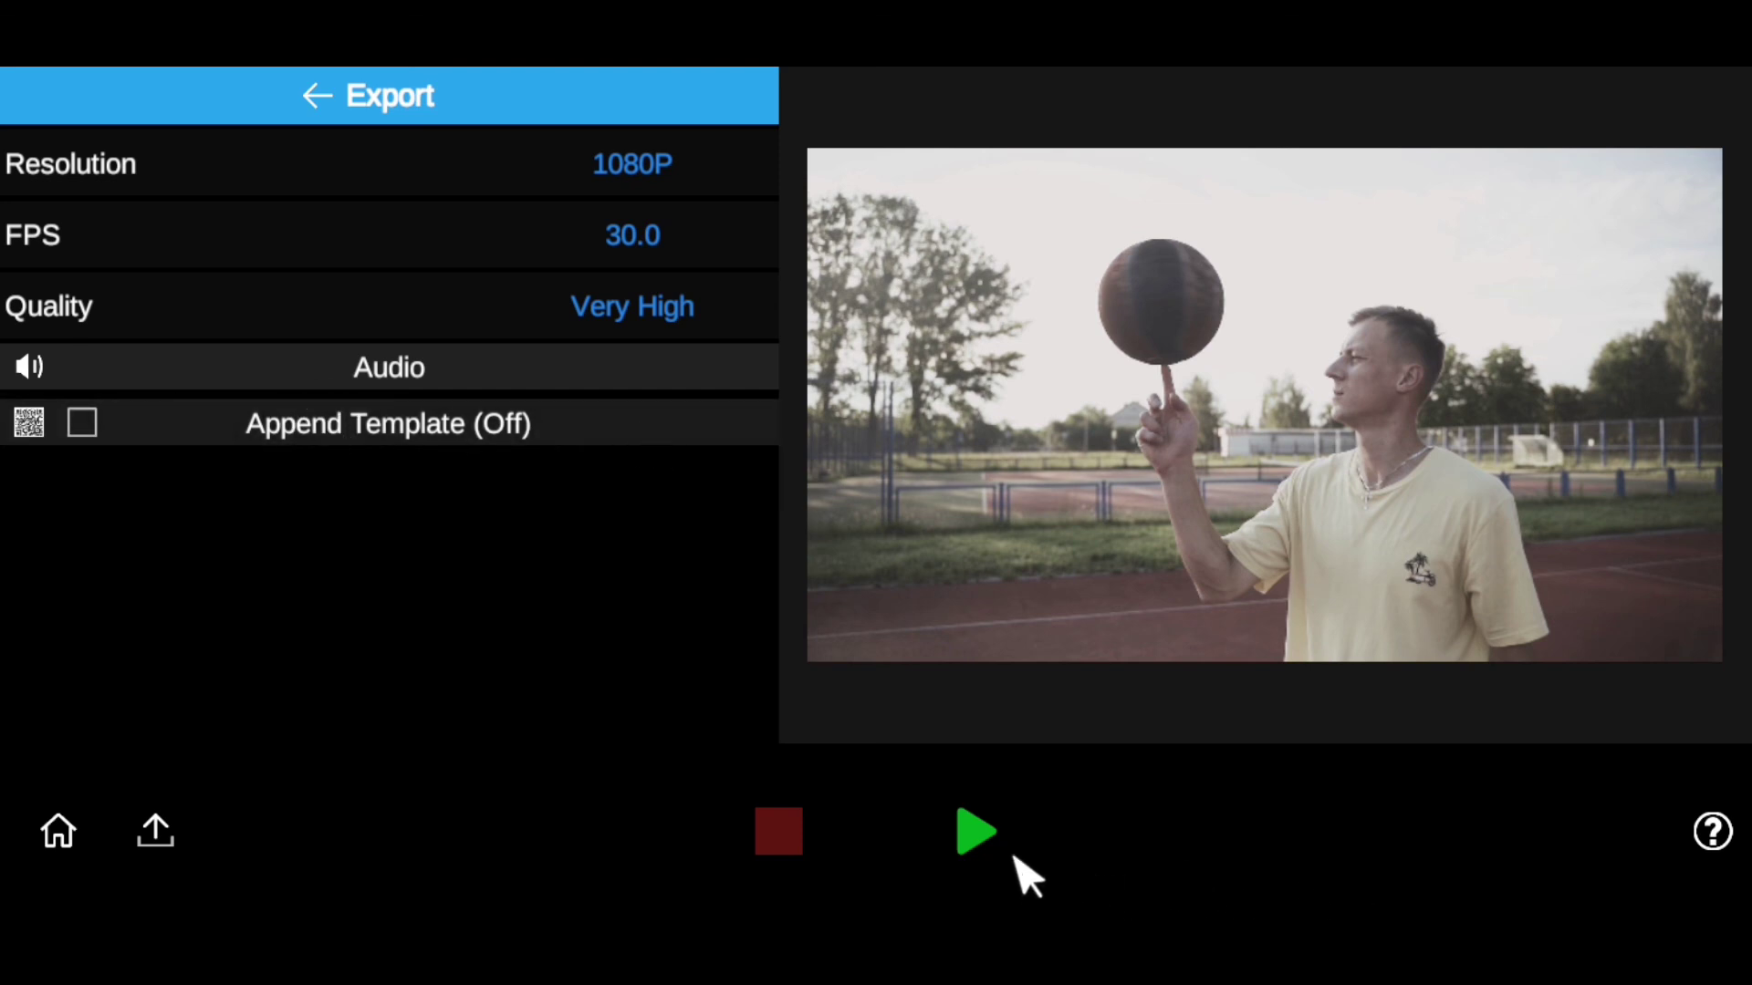
left_click(976, 832)
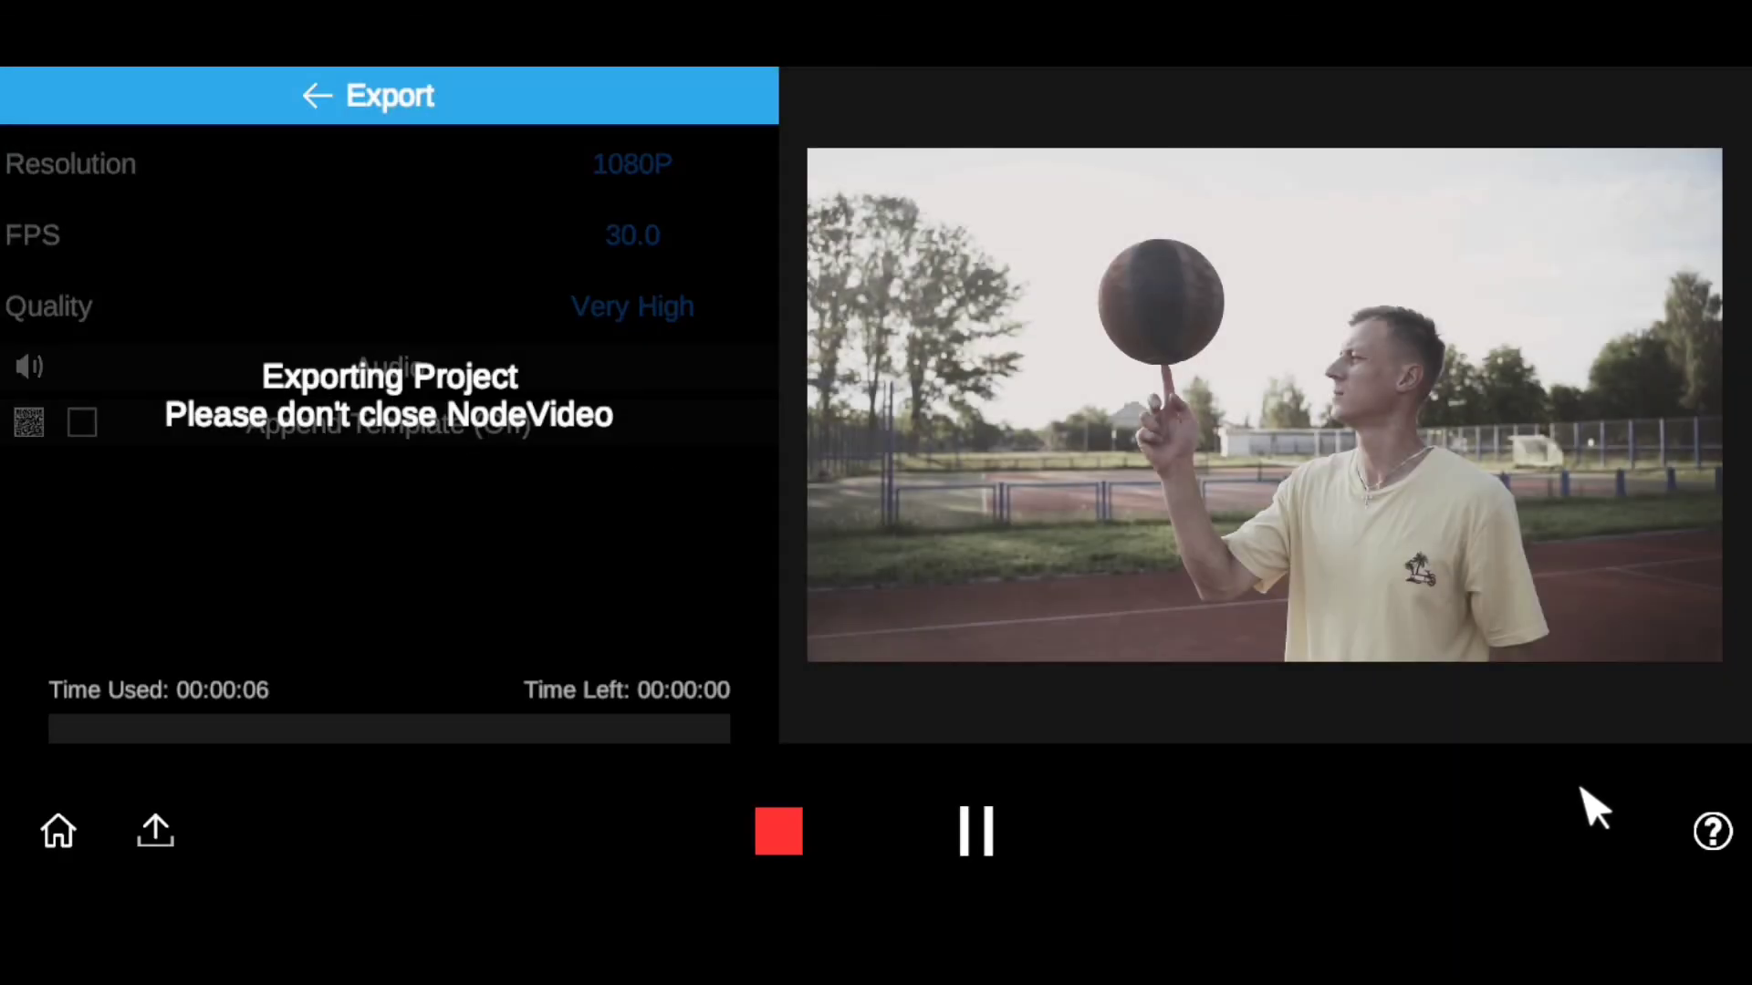